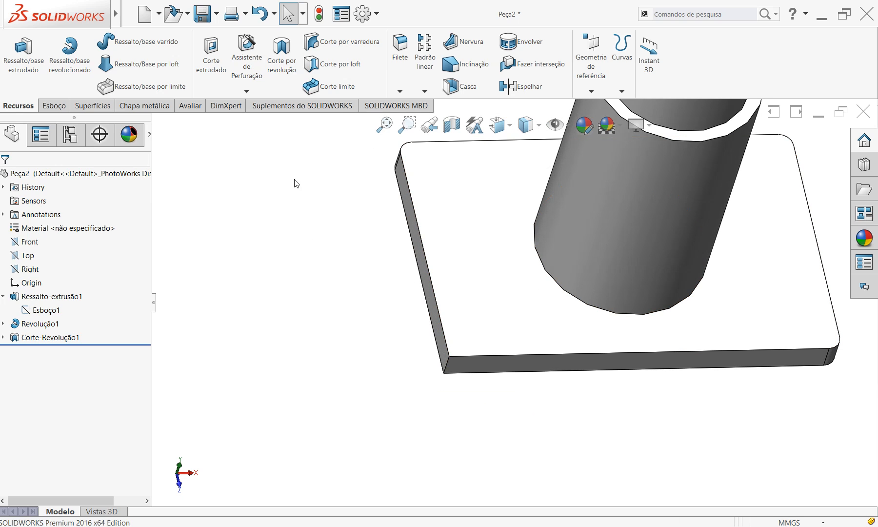
Step: Fillet the base plate's remaining sharp vertical corner edge with a 5 mm symmetric radius
left_click(403, 55)
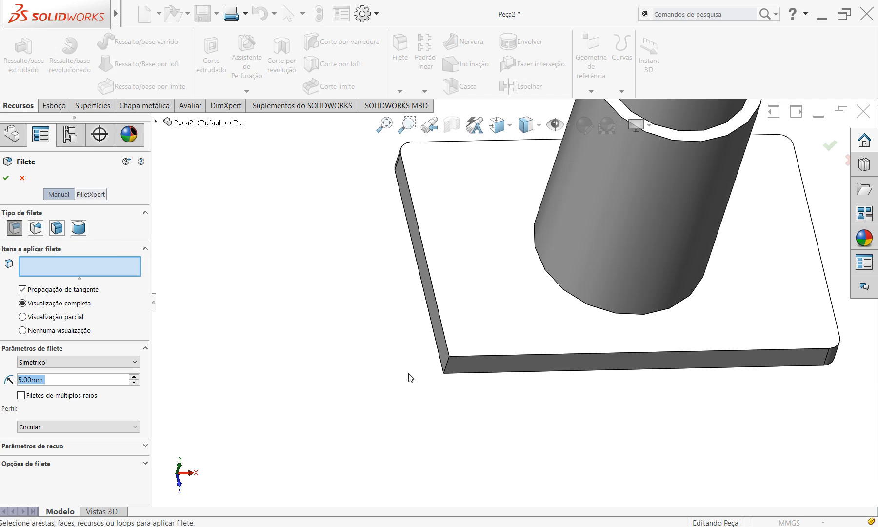
left_click(448, 362)
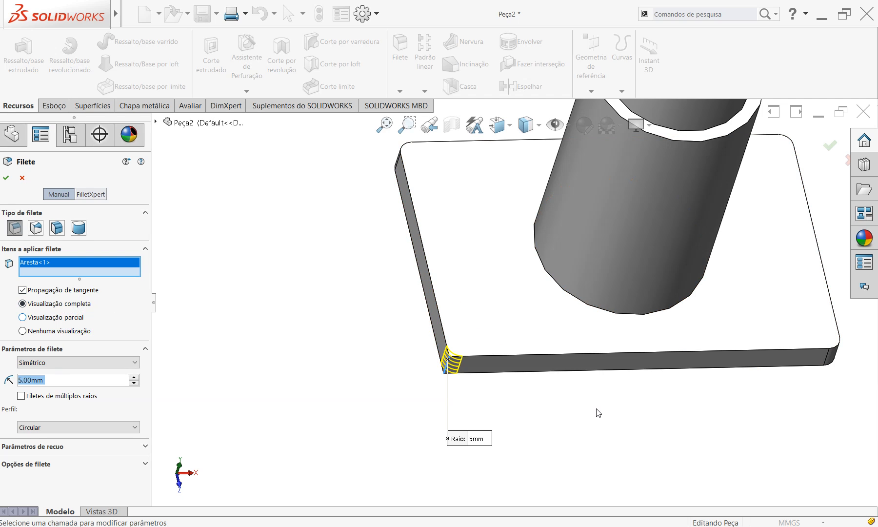
scroll(696, 416, "up", 2)
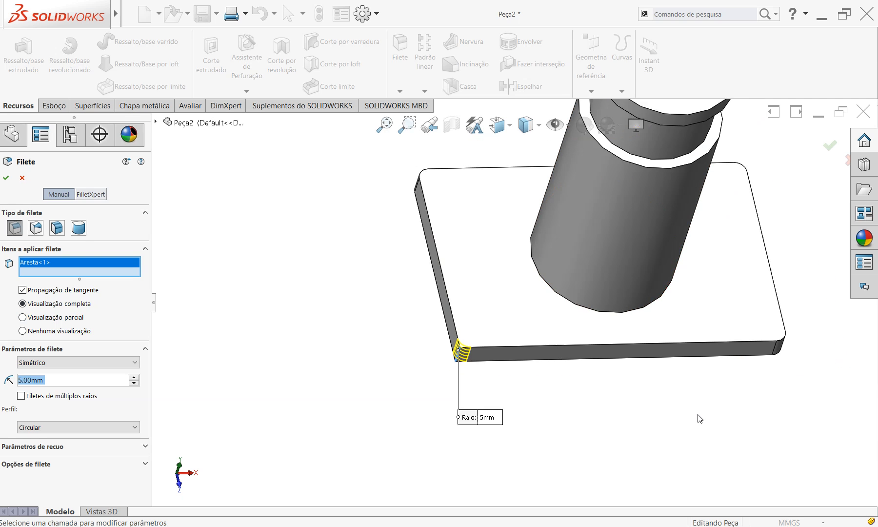
scroll(704, 213, "down", 1)
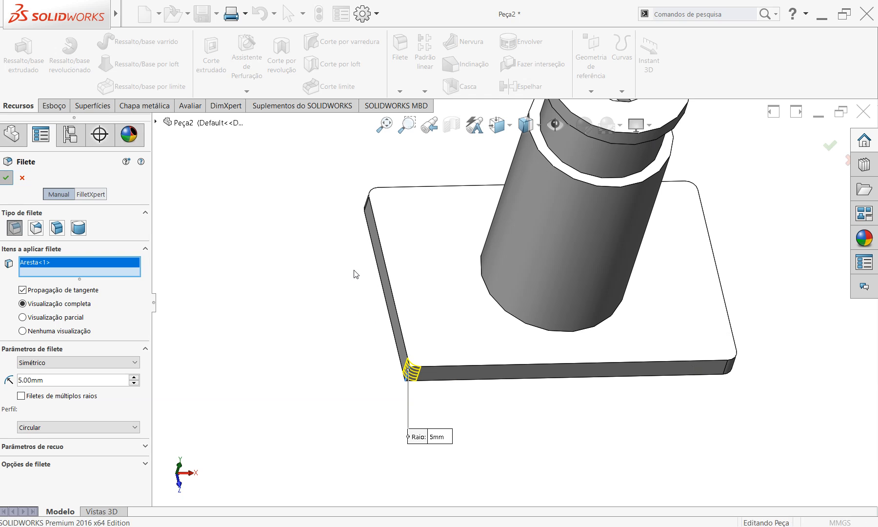
key("Return")
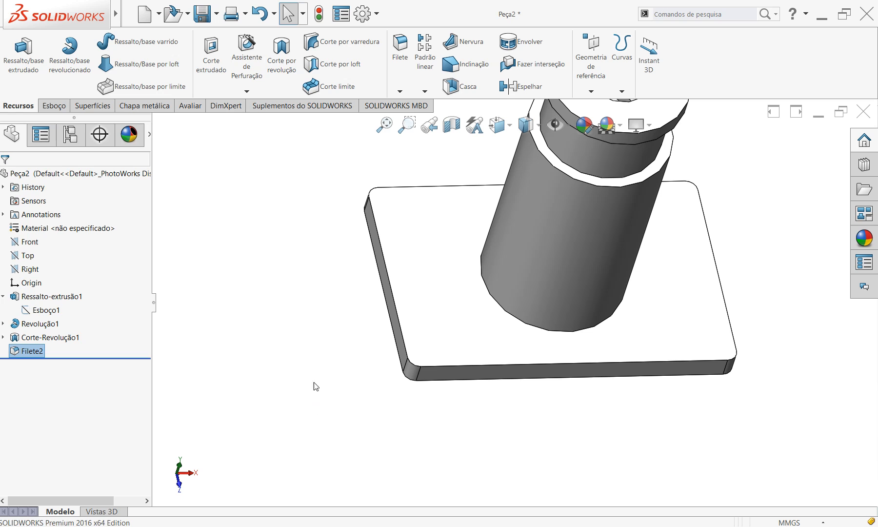
Step: On the Front plane, sketch a closed right triangle against the cylinder's side and the plate's top, about 31 mm wide and 37 mm high
scroll(634, 414, "up", 3)
scroll(594, 308, "down", 4)
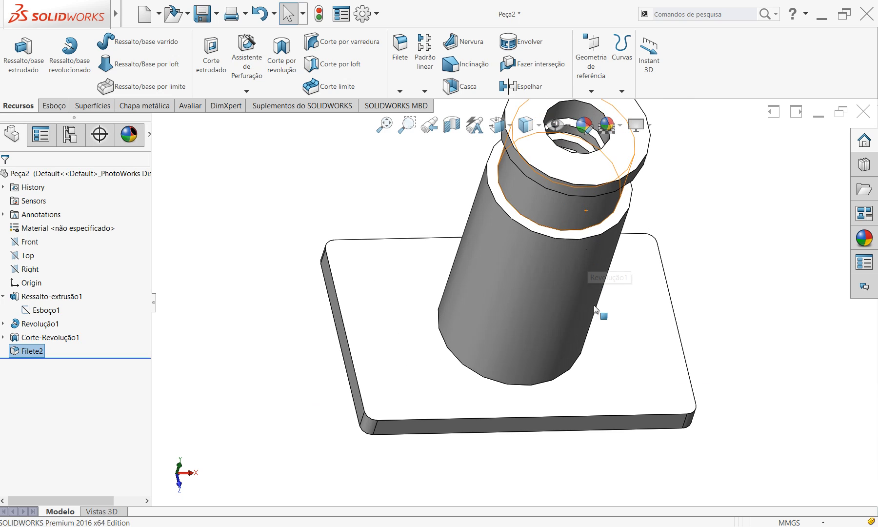
middle_click_drag(612, 415, 561, 384)
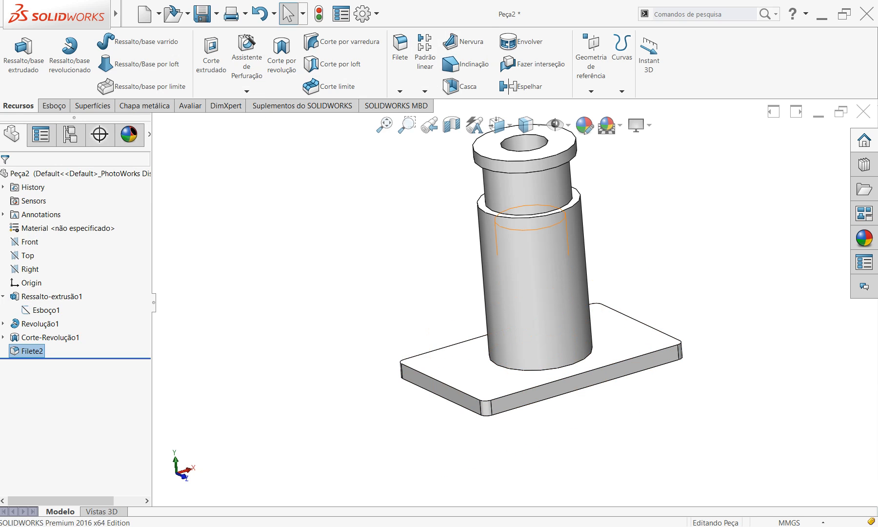
left_click(29, 241)
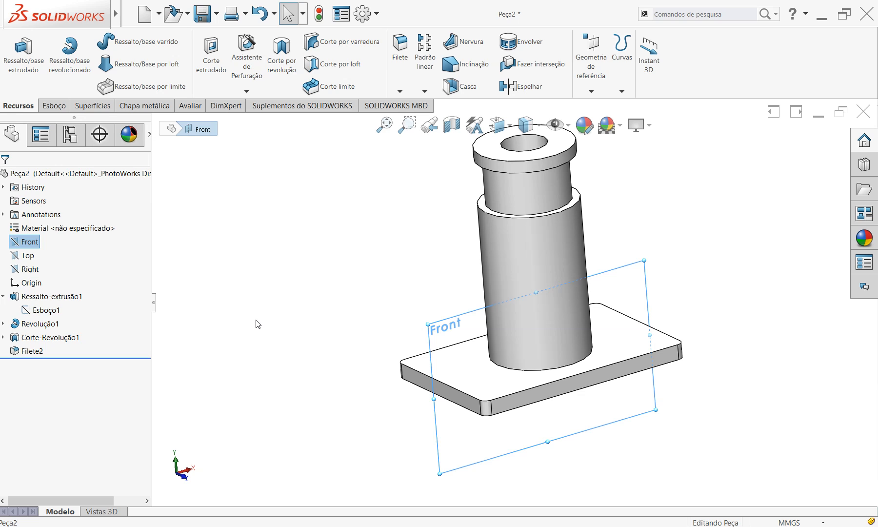
key("ctrl+1")
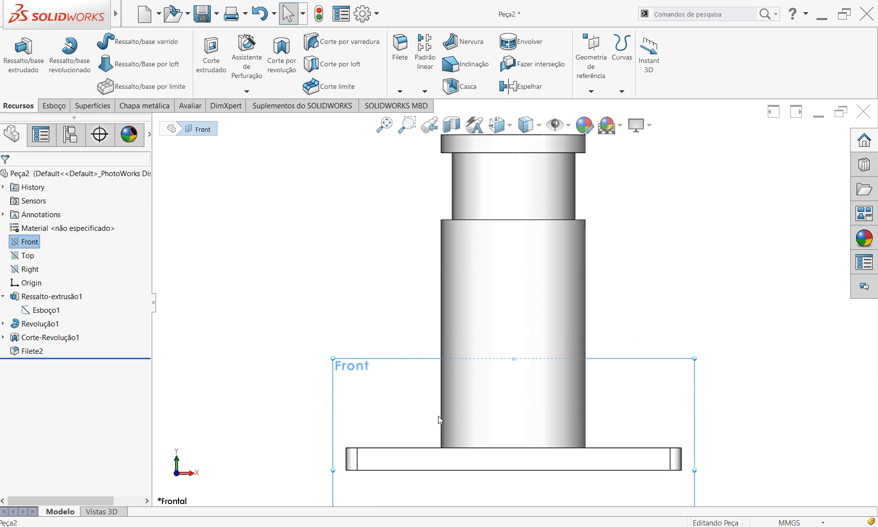
left_click(51, 107)
left_click(76, 42)
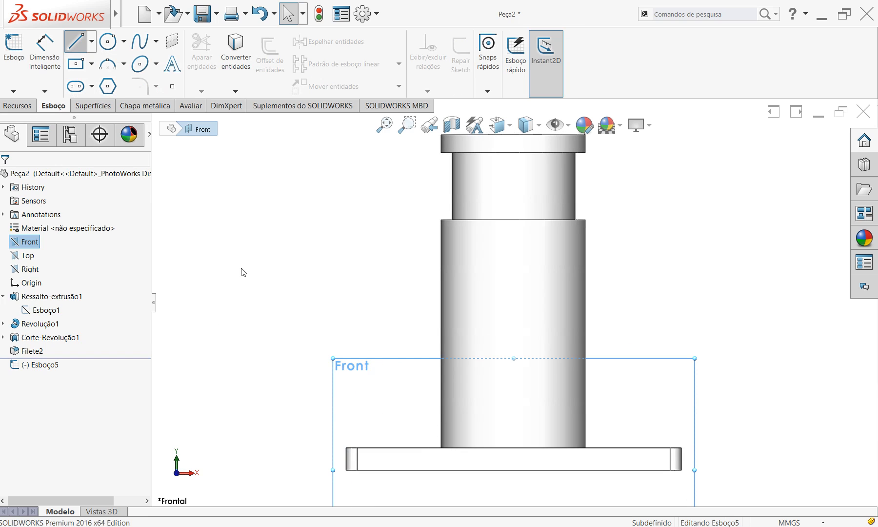
left_click(372, 447)
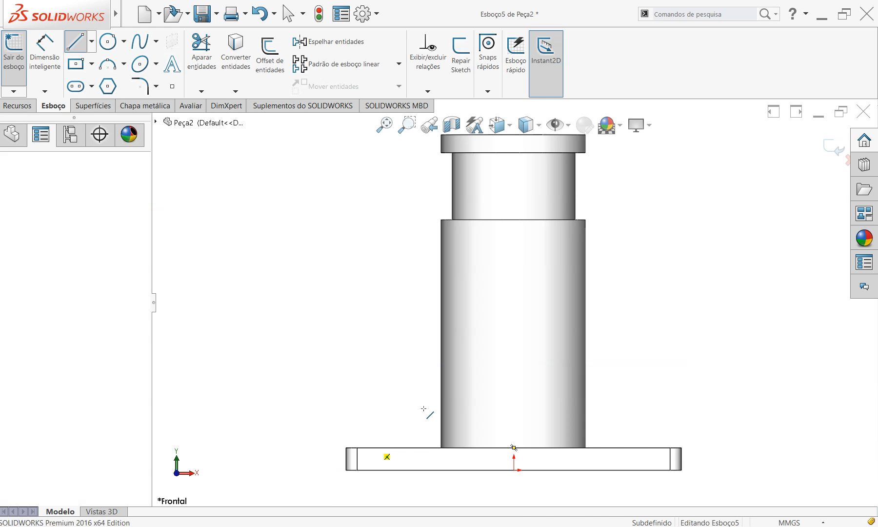
left_click(441, 366)
left_click(441, 447)
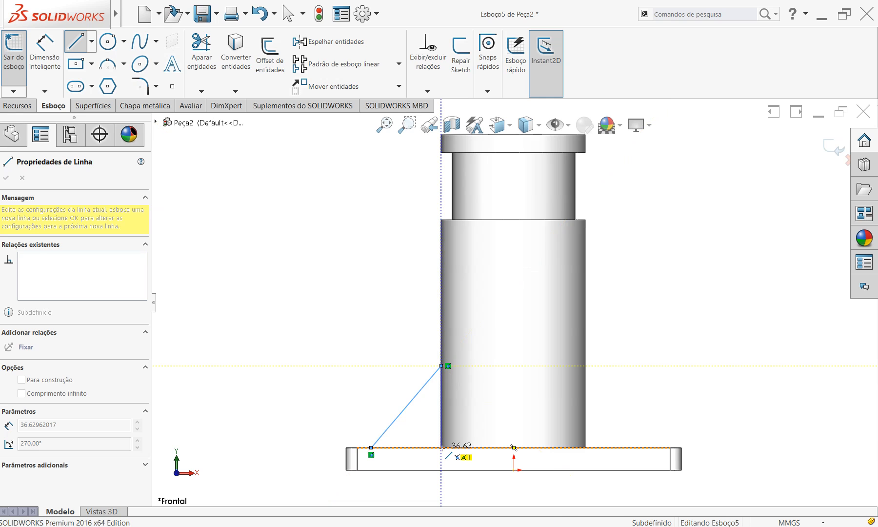
left_click(371, 448)
mouse_move(381, 448)
middle_mouse_down()
mouse_move(406, 449)
mouse_move(394, 431)
middle_mouse_up()
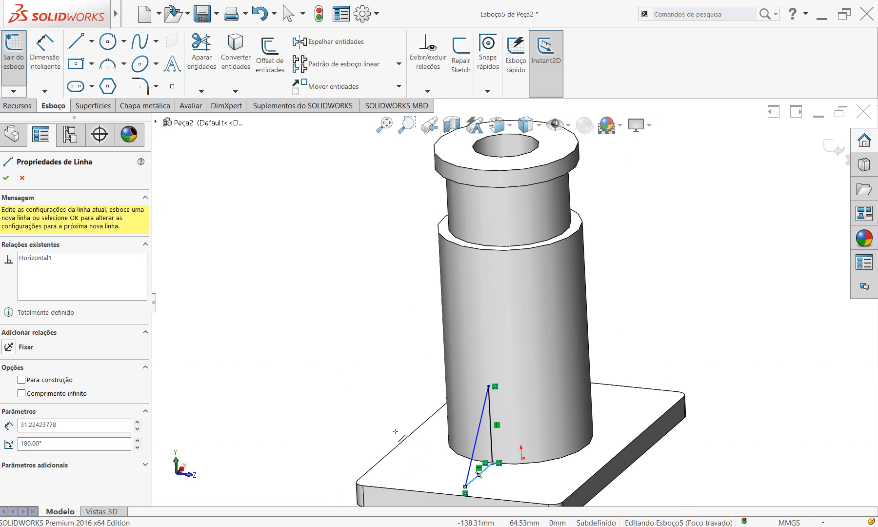
scroll(481, 478, "up", 3)
scroll(502, 370, "down", 3)
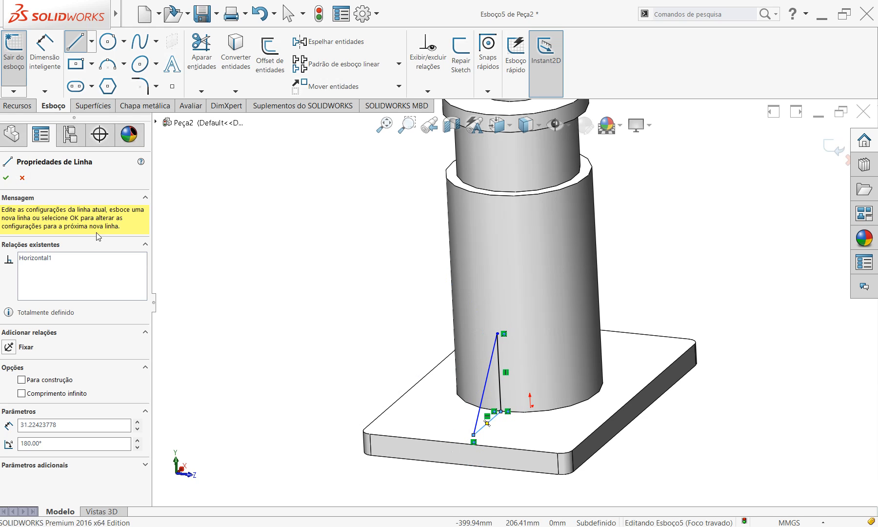
left_click(11, 180)
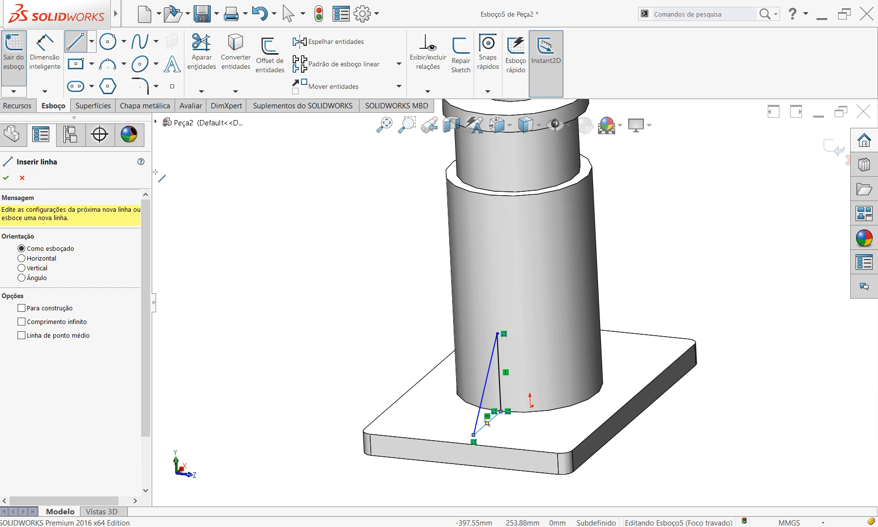
Step: Try to extrude the triangular rib profile 8 mm with a mid-plane end condition and merged result
left_click(19, 105)
left_click(25, 54)
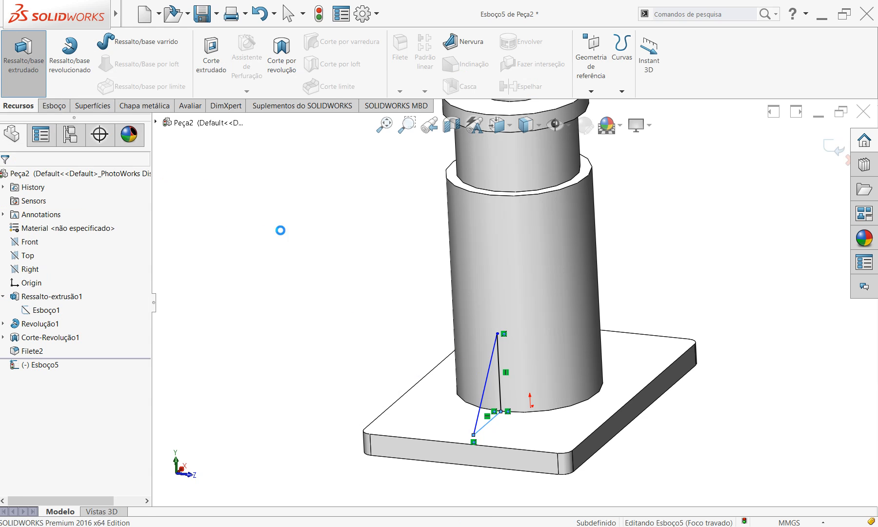
middle_click_drag(450, 433, 463, 465)
left_click(90, 246)
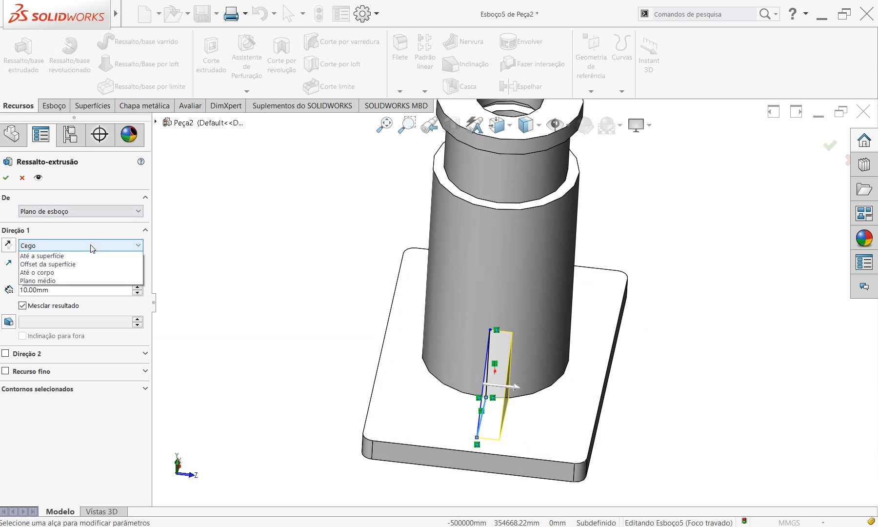
left_click(38, 305)
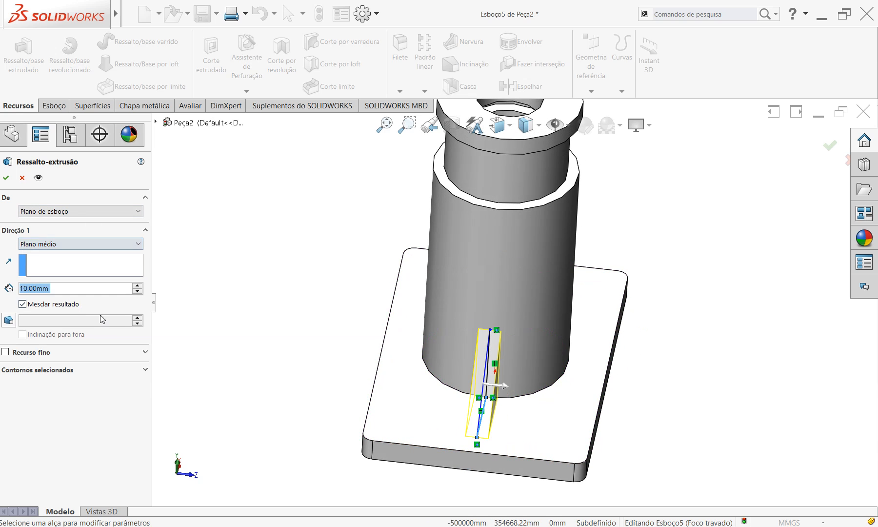
left_click_drag(72, 289, 19, 288)
type("4")
key("Return")
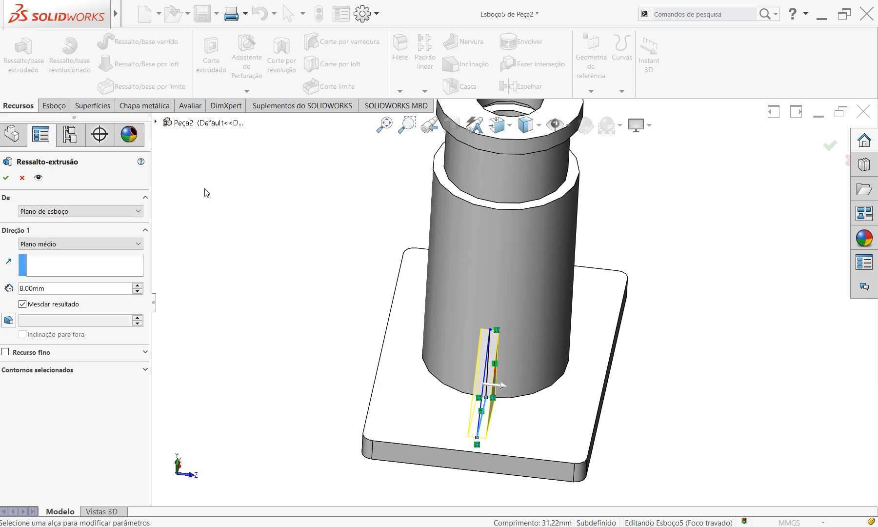
left_click(10, 179)
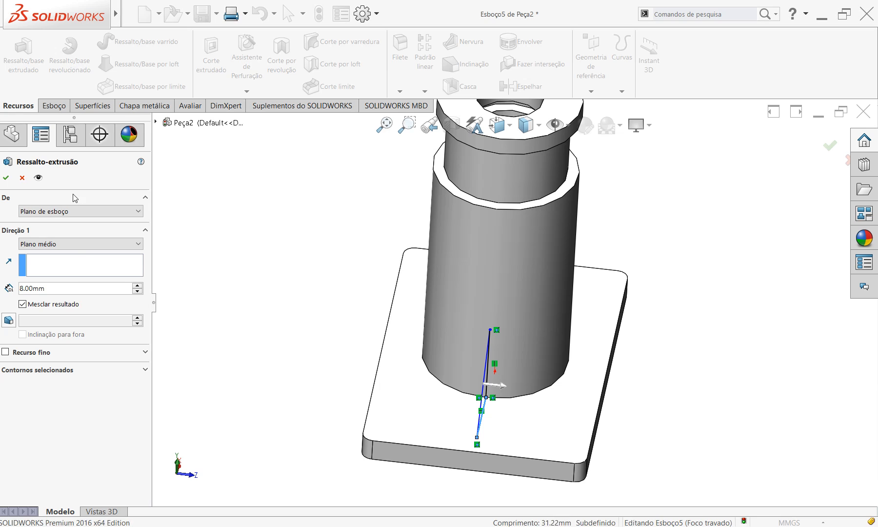
Step: Set the rib's mid-plane extrusion depth to 12 mm
double_click(67, 289)
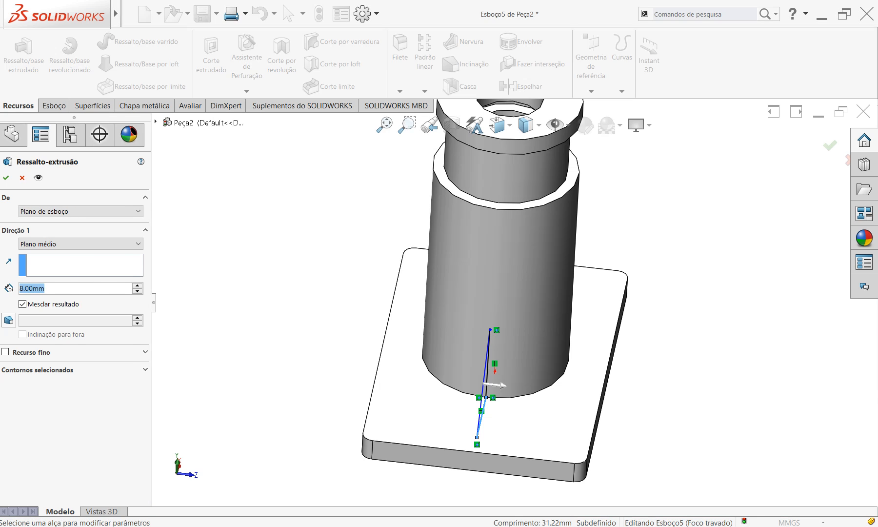
type("10")
key("Return")
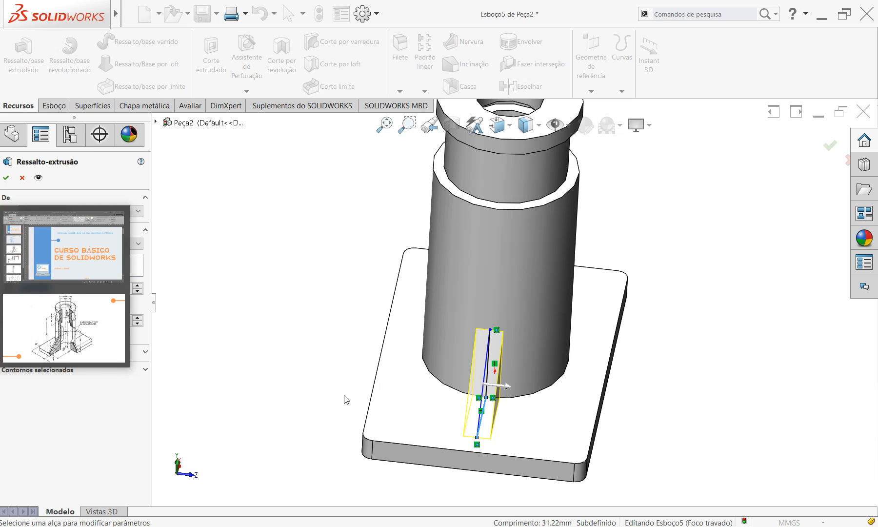
Step: Examine in standard views, and up close from the top, how the rib preview meets the cylinder's wall
middle_click_drag(672, 253, 669, 367)
scroll(665, 370, "up", 3)
key("ctrl+1")
key("ctrl+2")
key("ctrl+3")
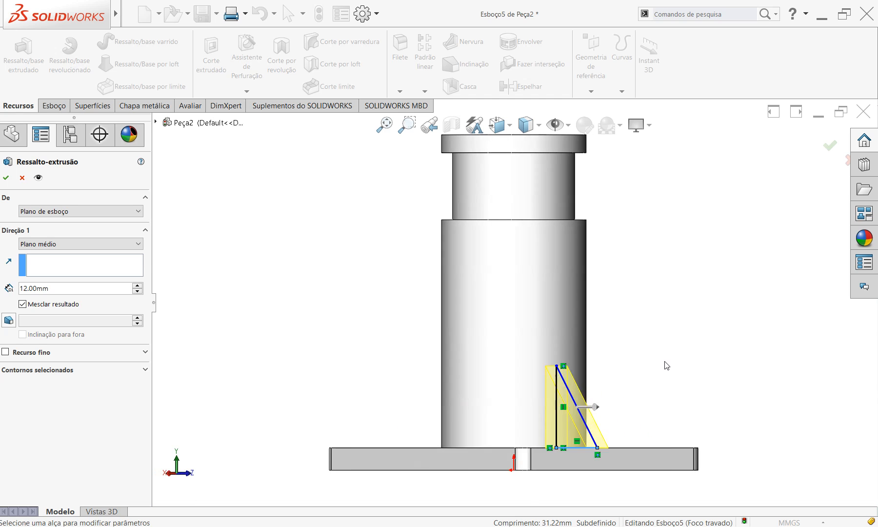
key("ctrl+4")
key("ctrl+5")
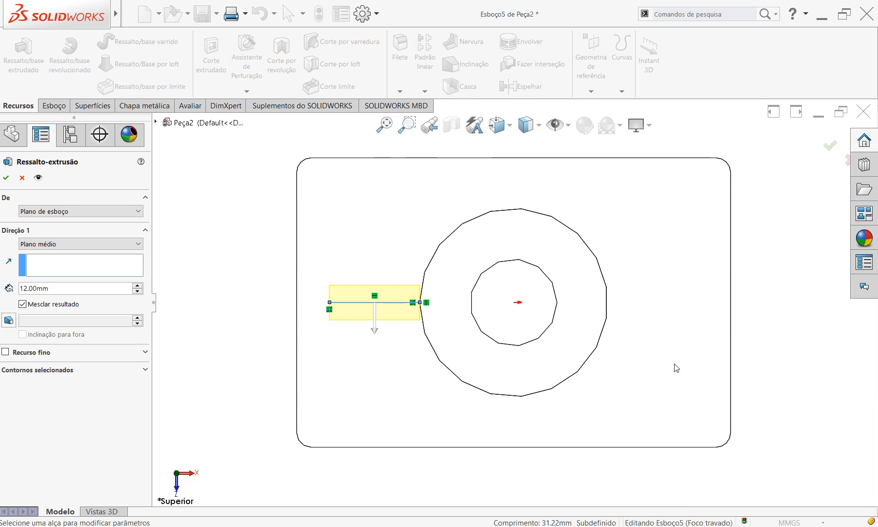
scroll(515, 293, "up", 3)
scroll(476, 302, "down", 5)
scroll(481, 308, "down", 6)
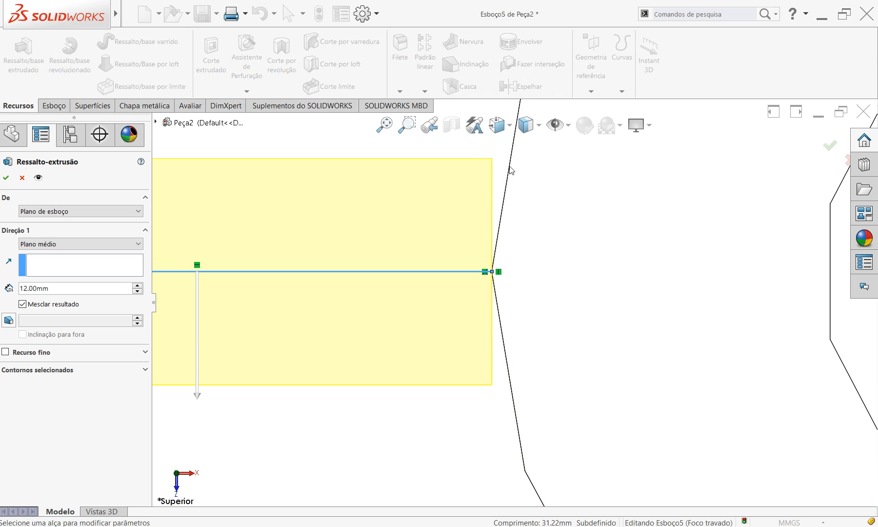
scroll(509, 194, "up", 5)
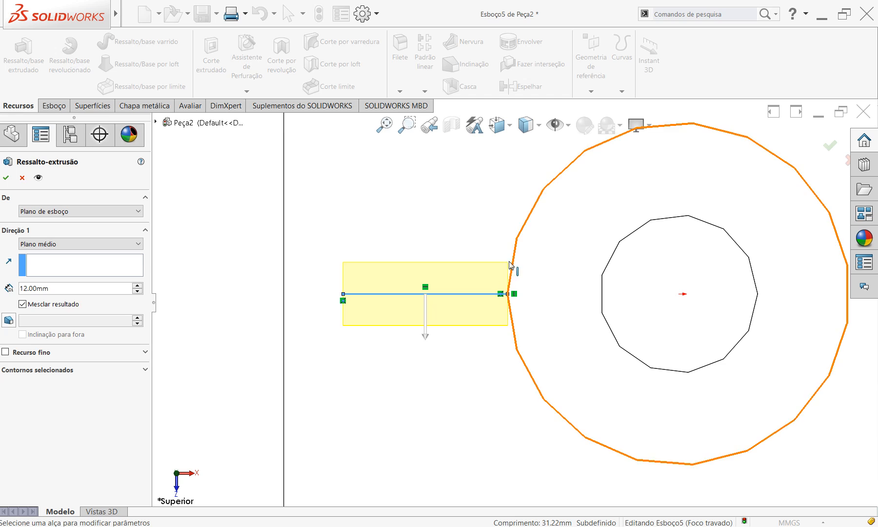
scroll(500, 270, "down", 5)
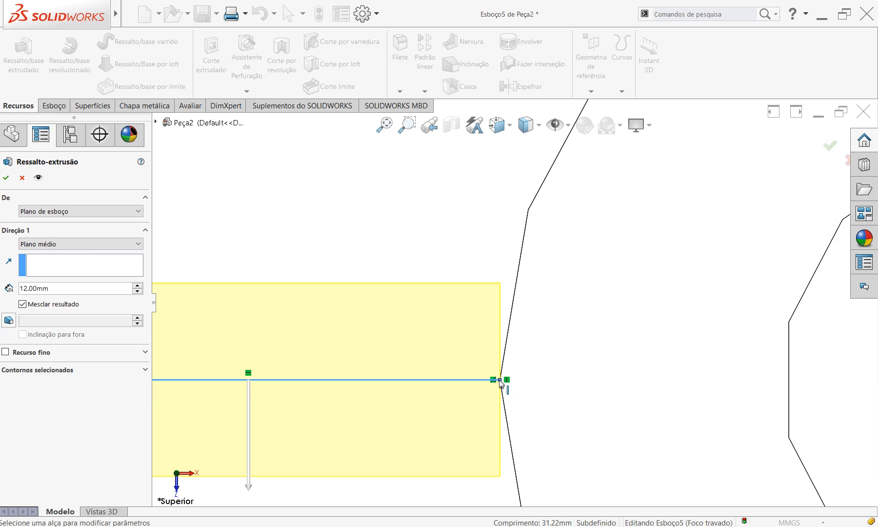
Step: Try to apply the 12 mm rib extrusion, and discard it together with its triangle sketch
left_click(7, 178)
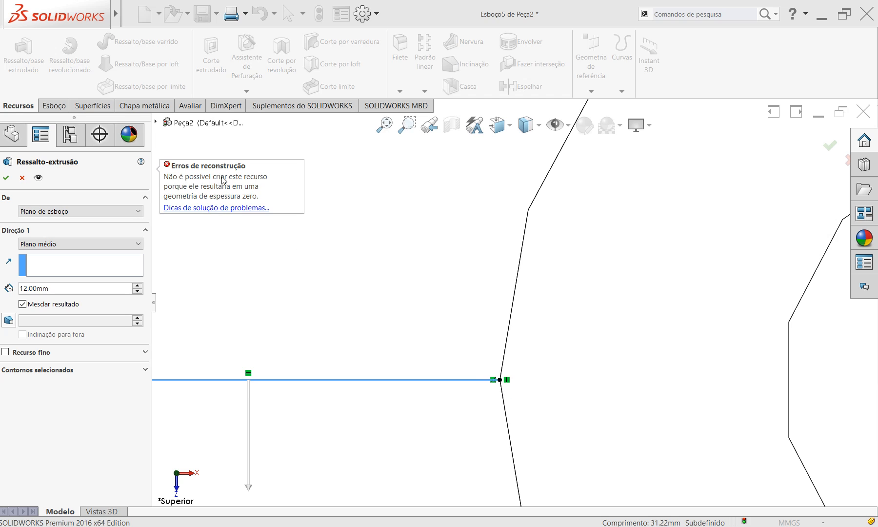
scroll(506, 406, "up", 8)
middle_click_drag(488, 368, 491, 322)
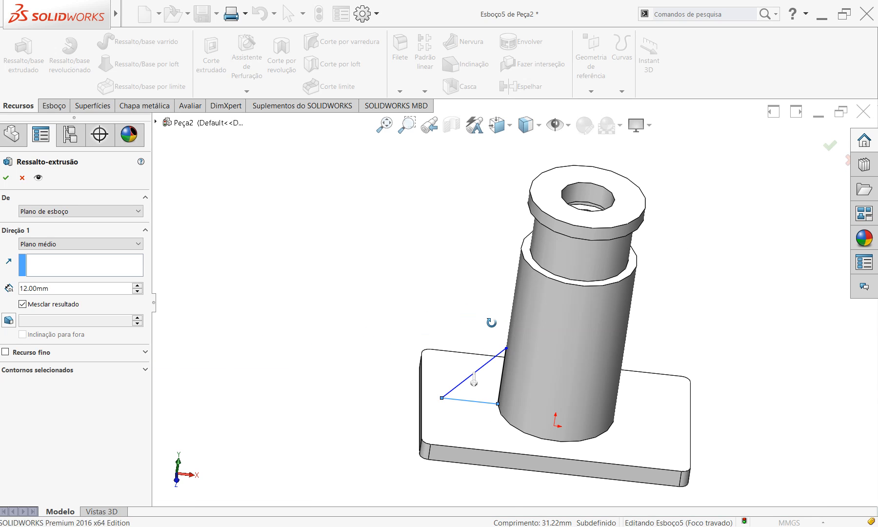
mouse_move(484, 417)
middle_mouse_down()
mouse_move(487, 349)
mouse_move(516, 428)
mouse_move(431, 357)
middle_mouse_up()
scroll(524, 451, "down", 3)
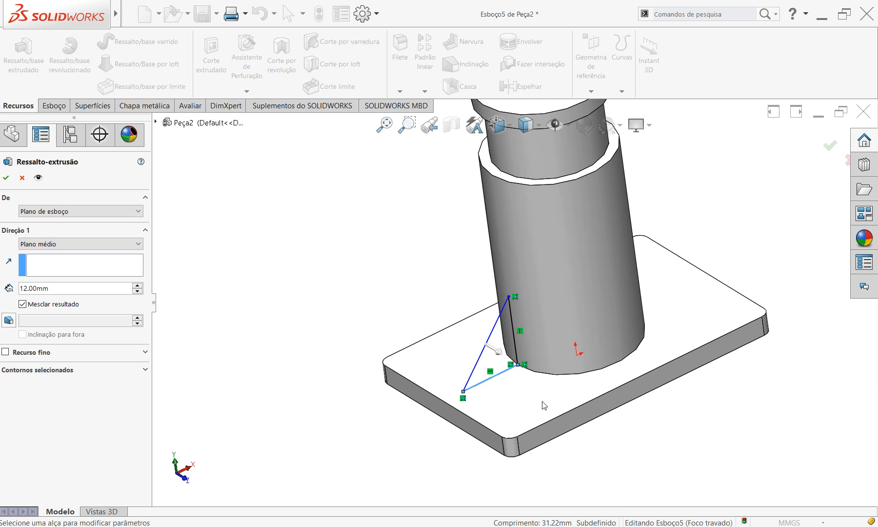
scroll(533, 299, "up", 2)
middle_click_drag(536, 311, 549, 260)
scroll(558, 255, "up", 1)
scroll(559, 250, "down", 1)
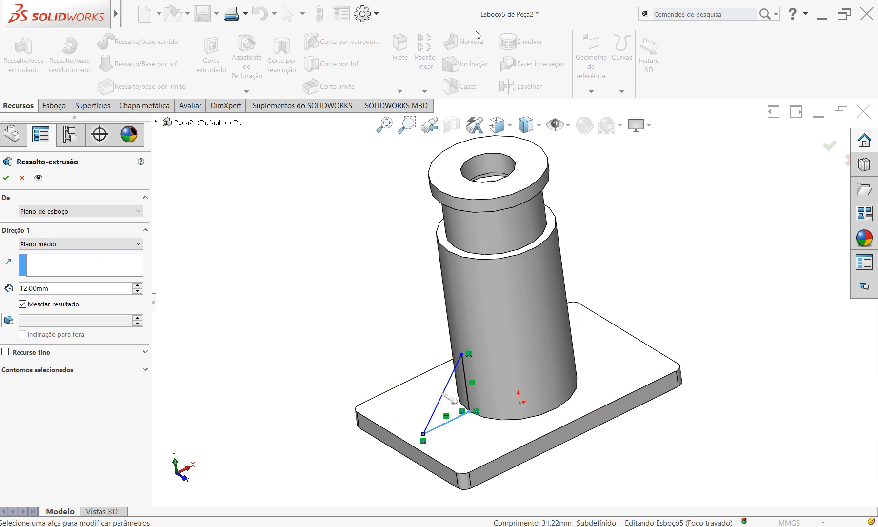
left_click(22, 178)
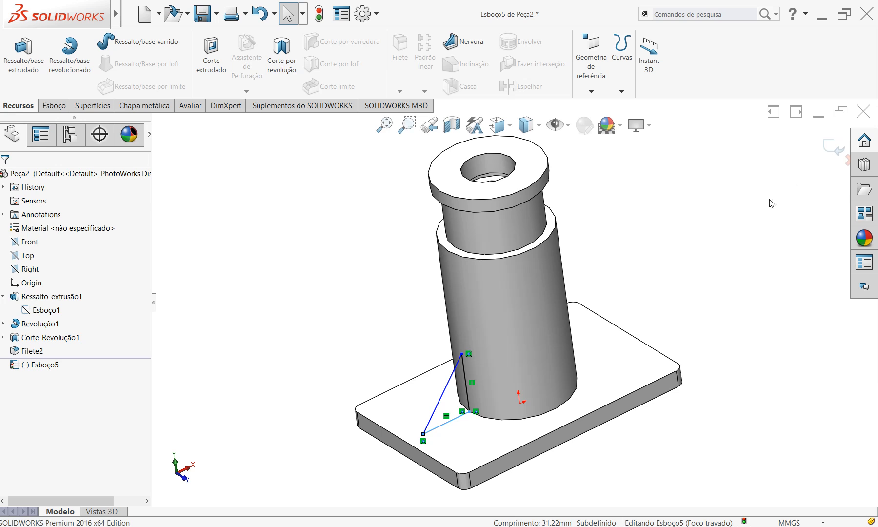
left_click(848, 164)
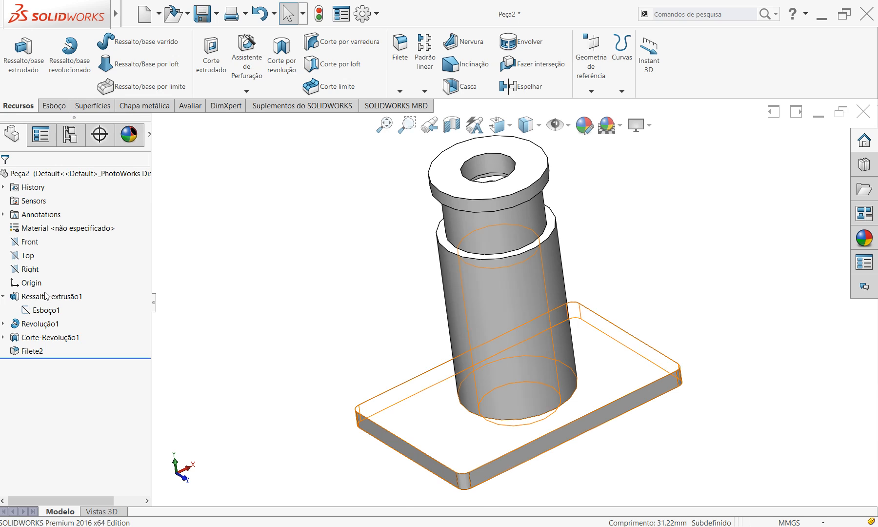
Step: Sketch a diagonal line on the Front plane from the plate's top edge up to the cylinder's outer wall
left_click(26, 240)
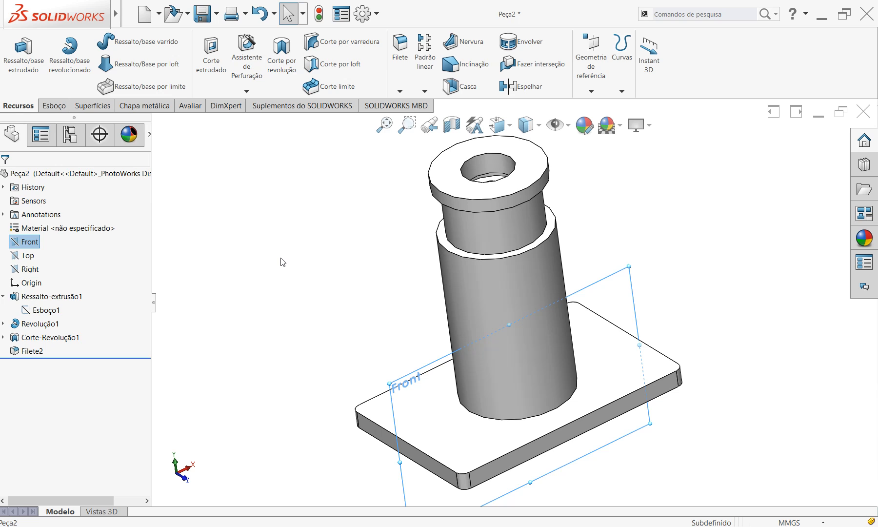
key("ctrl+8")
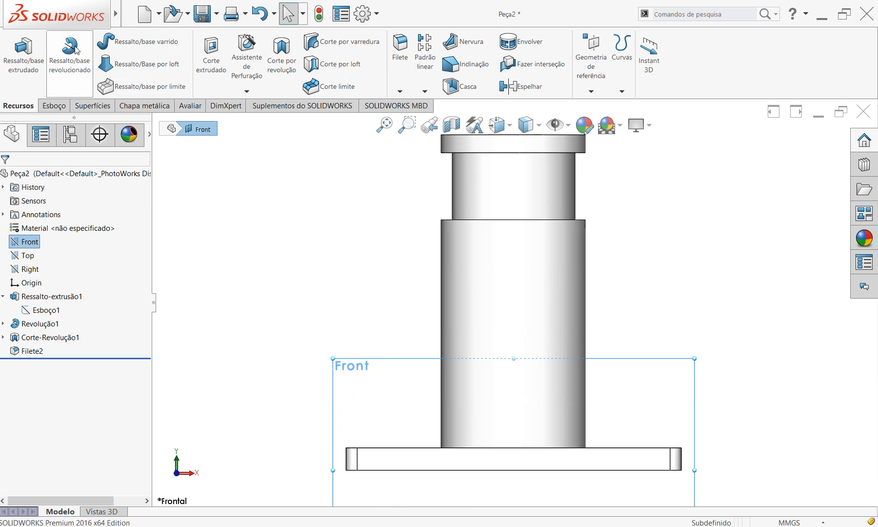
left_click(56, 106)
left_click(75, 42)
left_click(366, 447)
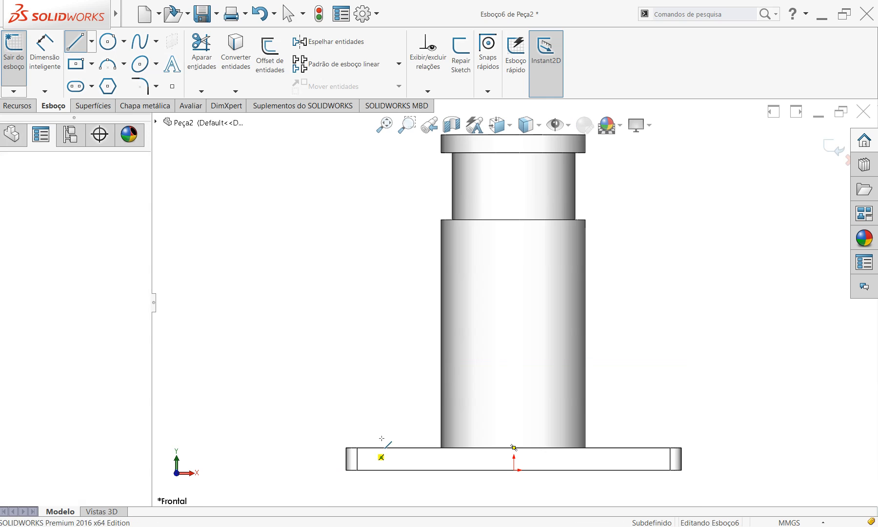
left_click(441, 371)
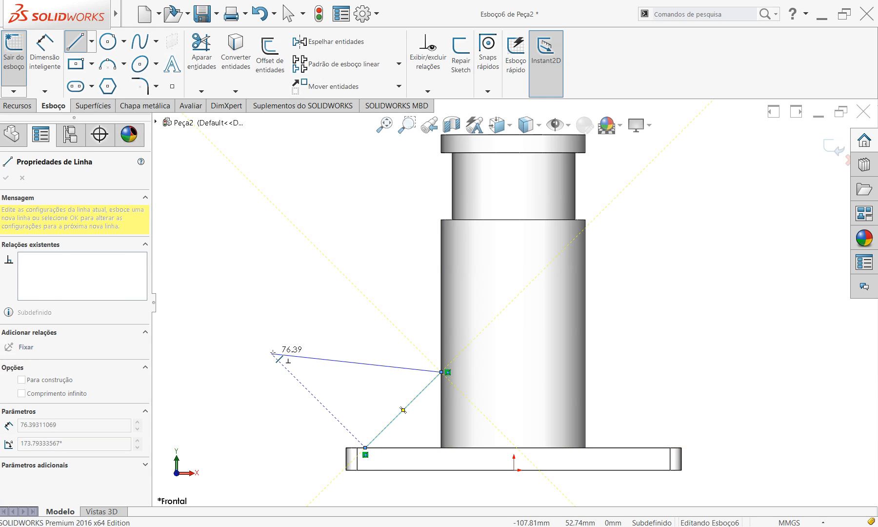
key("Escape")
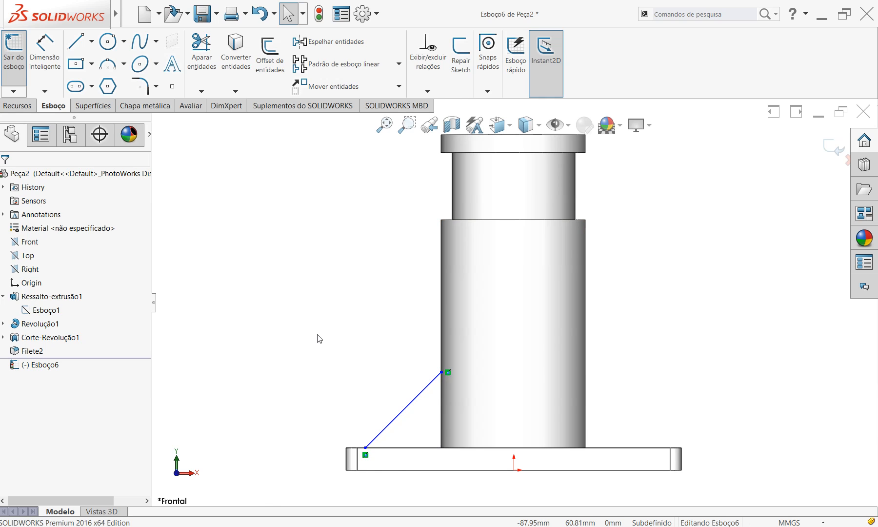
Step: Consult the reference drawing for the rib, and move the diagonal line's lower endpoint to the plate's upper outer corner
key("alt+Tab")
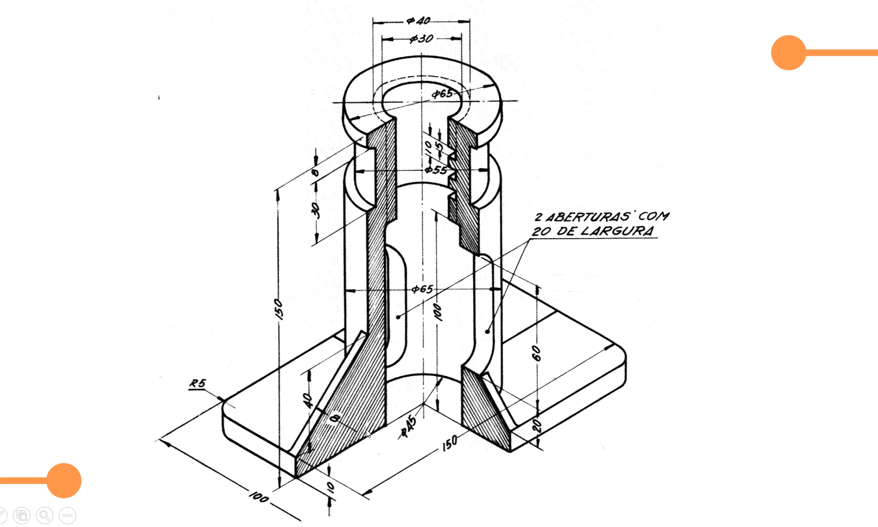
key("alt+Tab")
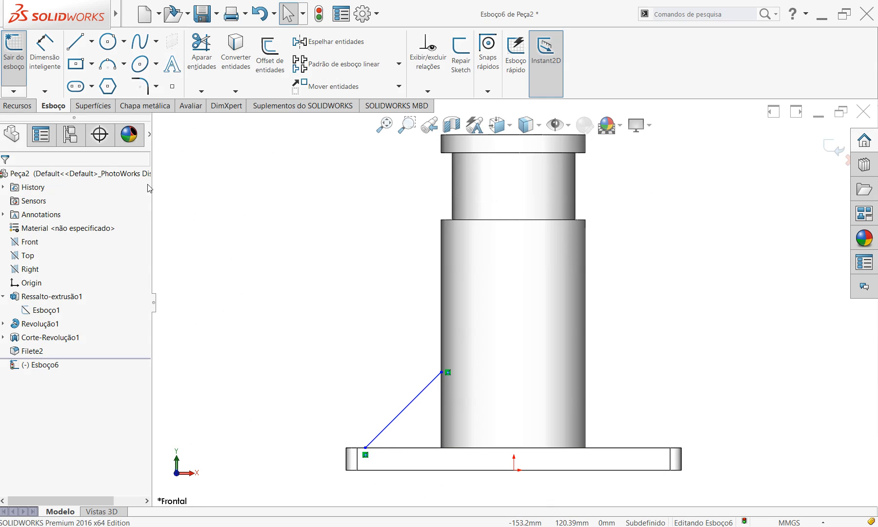
left_click_drag(365, 448, 346, 447)
scroll(356, 450, "up", 5)
scroll(477, 298, "down", 2)
scroll(463, 383, "down", 2)
scroll(457, 383, "down", 5)
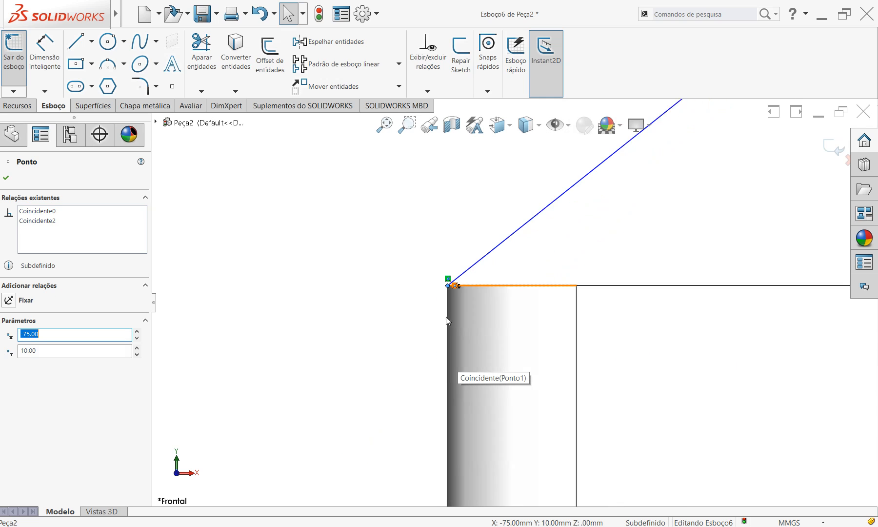
scroll(428, 370, "up", 18)
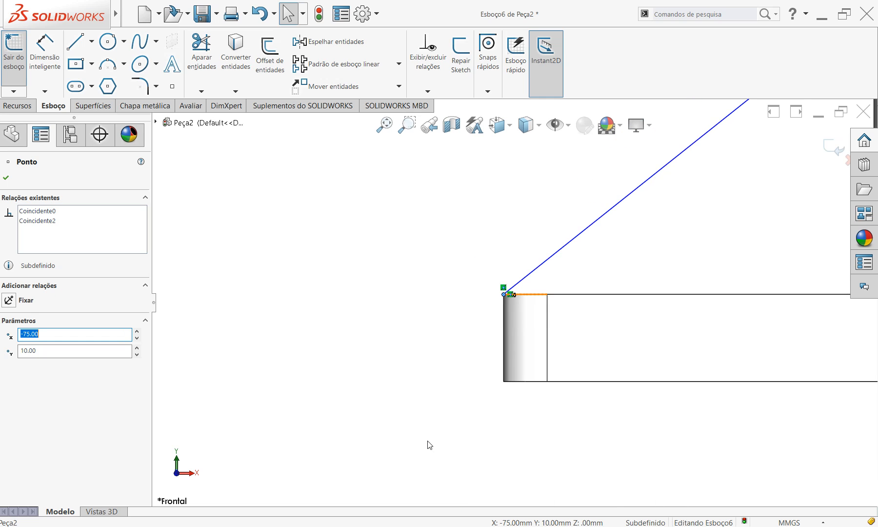
scroll(487, 174, "down", 5)
left_click(385, 225)
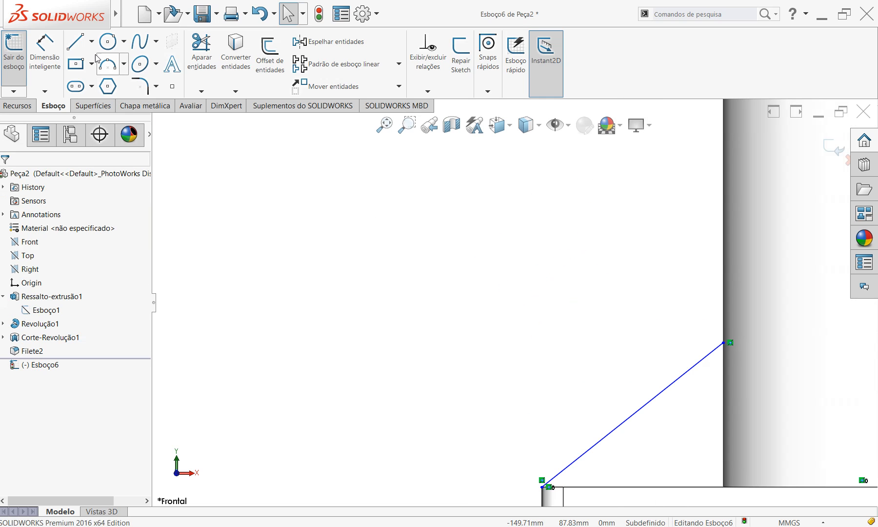
Step: Dimension the height of the line's upper endpoint above the plate's top edge as 40 mm
left_click(46, 44)
scroll(545, 330, "up", 2)
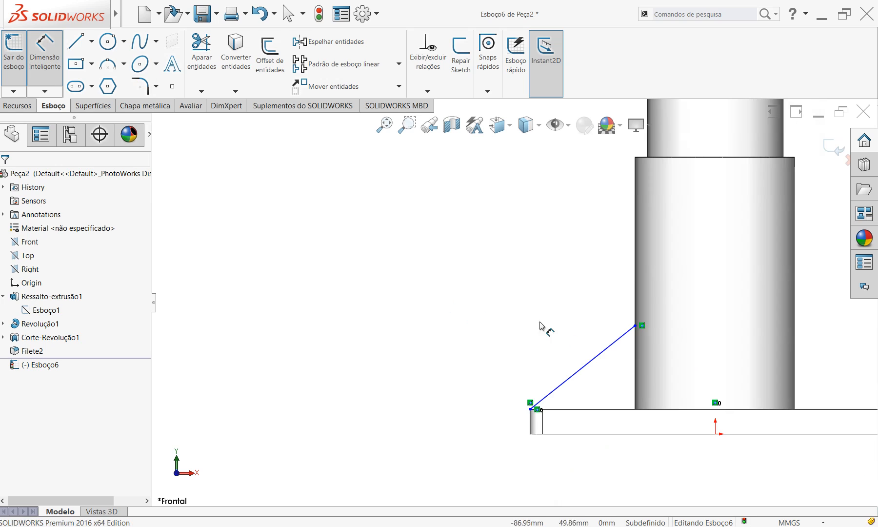
scroll(652, 375, "down", 2)
left_click(612, 289)
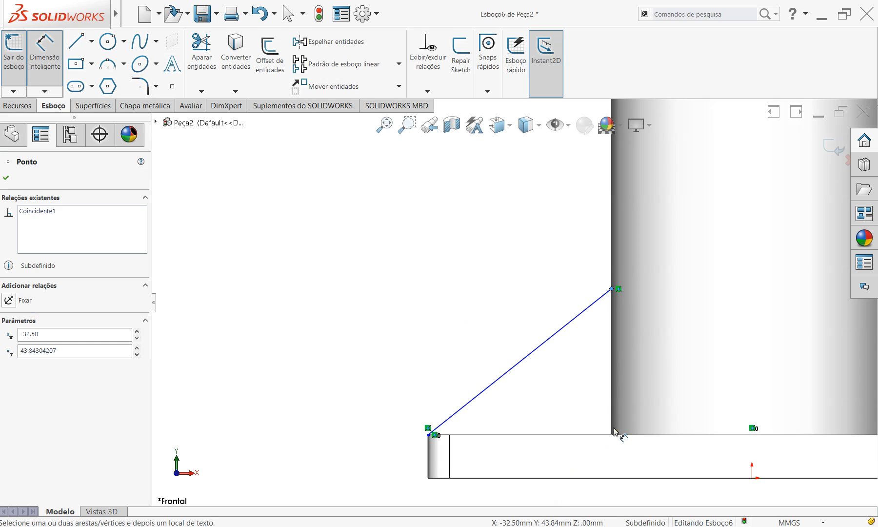
left_click(599, 434)
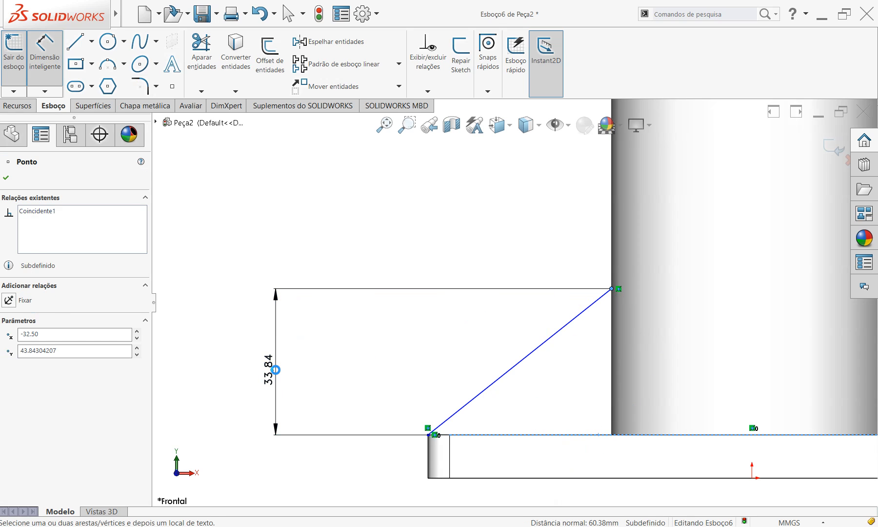
left_click(276, 369)
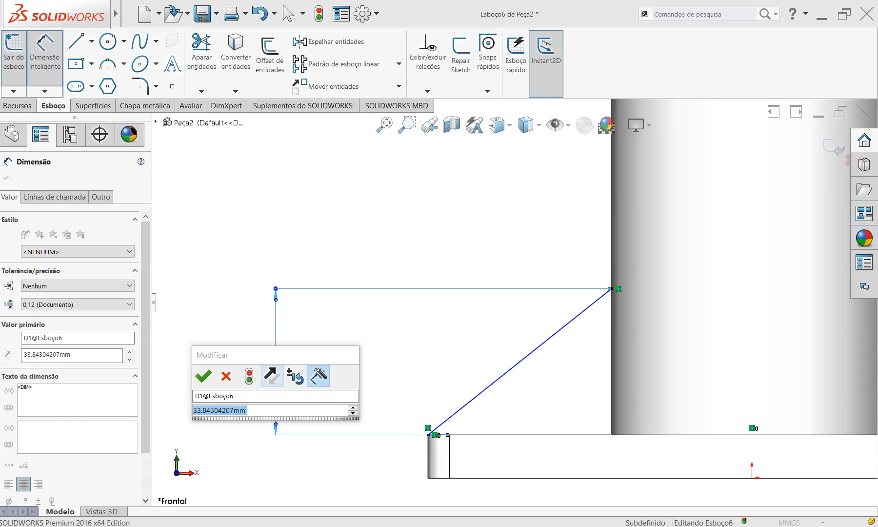
type("40")
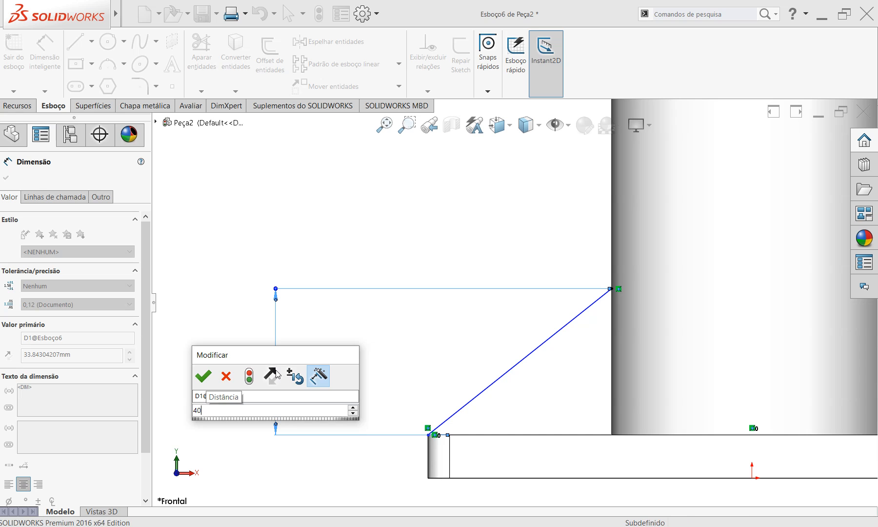
key("Escape")
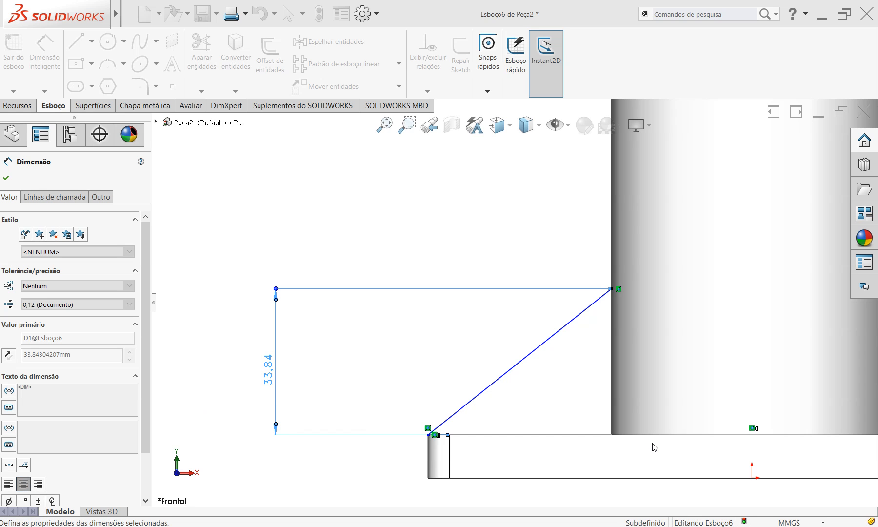
scroll(588, 380, "up", 5)
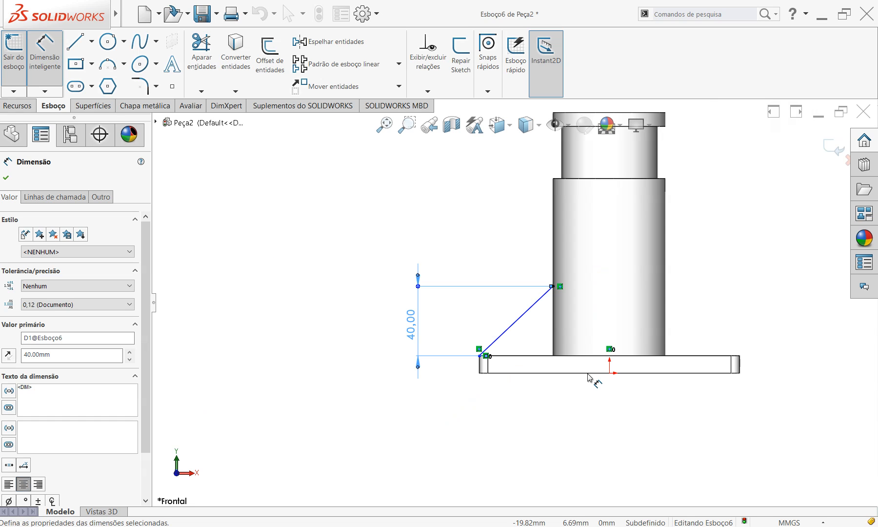
left_click(720, 276)
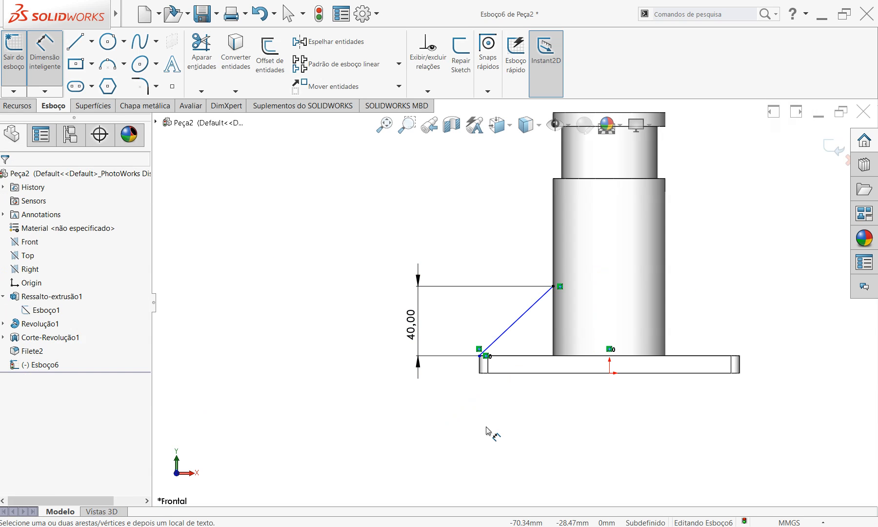
right_click(461, 428)
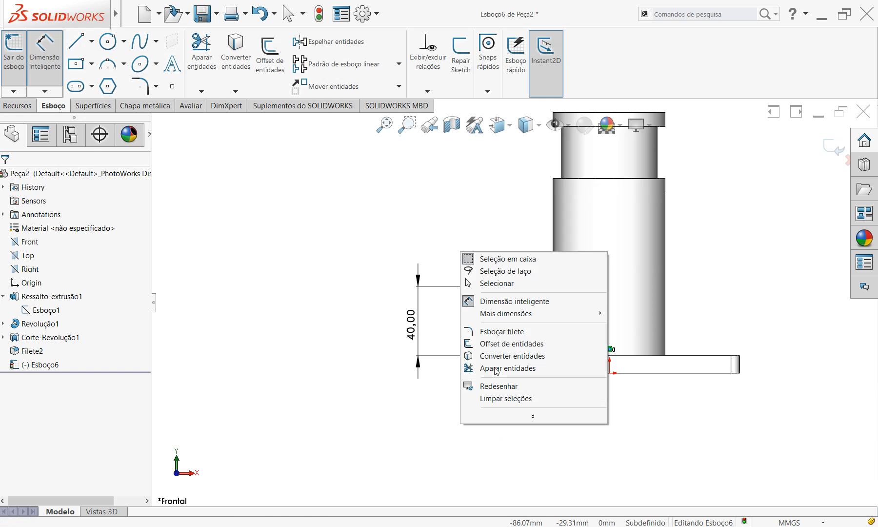
left_click(492, 280)
Step: Pull the line's lower endpoint about 3 mm inward along the plate's edge, and make it coincident with the plate's corner vertex
scroll(482, 351, "down", 3)
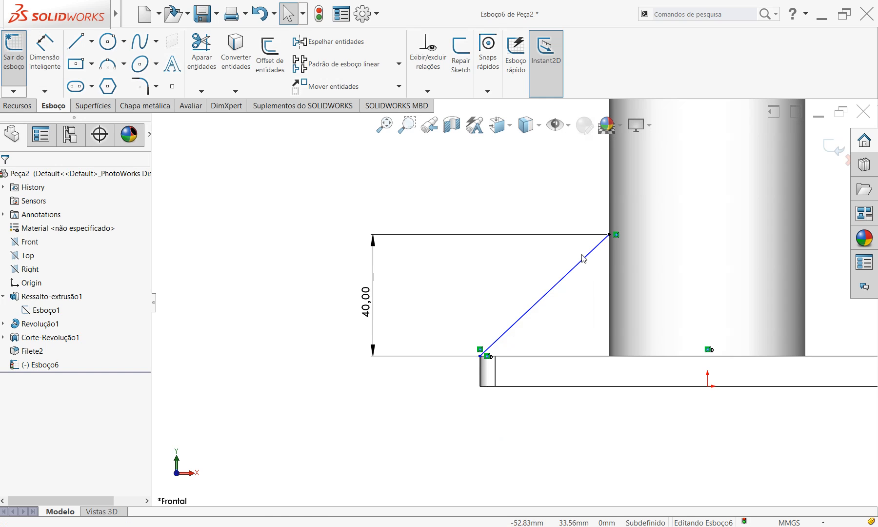
left_click(609, 235)
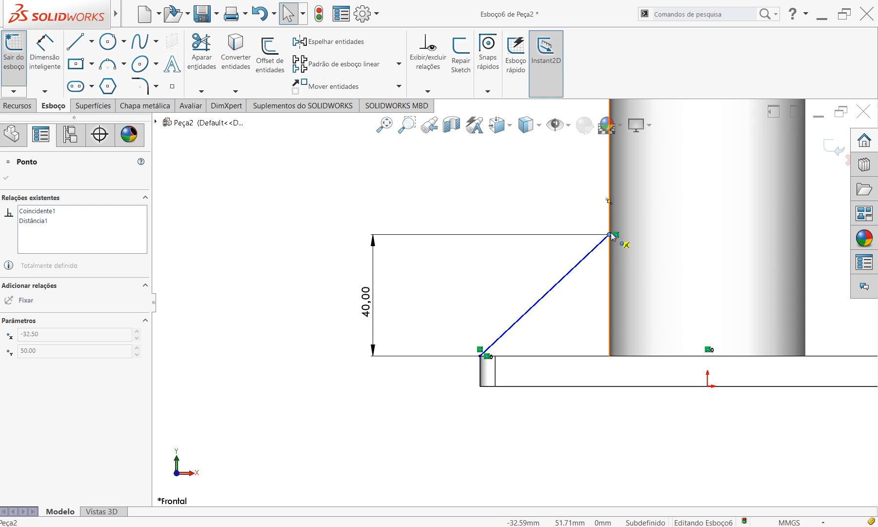
scroll(502, 360, "down", 5)
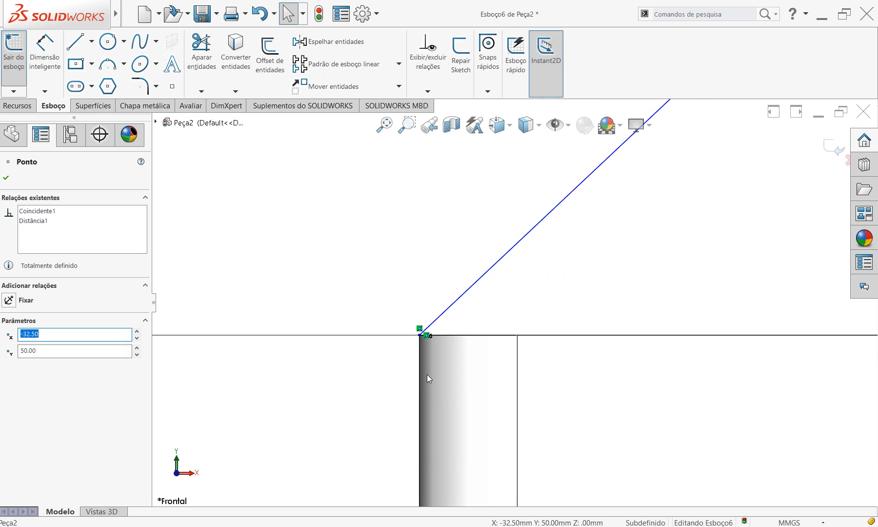
left_click_drag(424, 334, 481, 335)
left_click(420, 256)
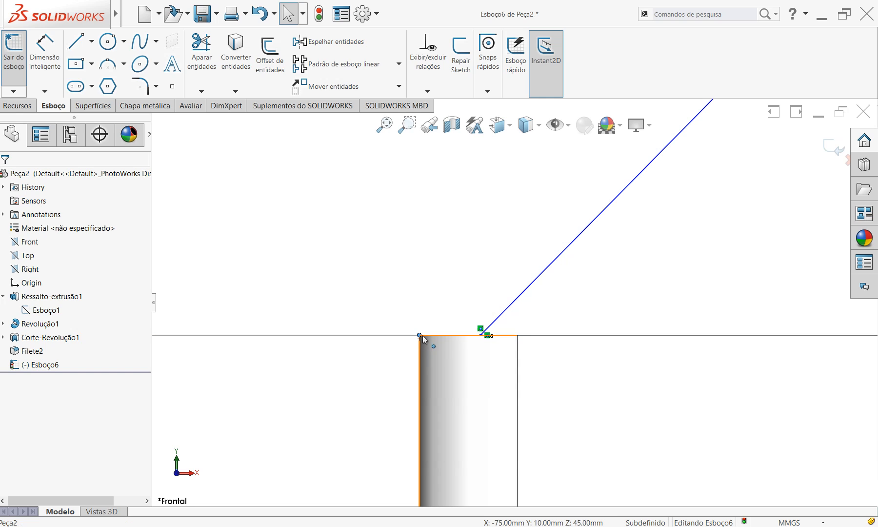
left_click(481, 336, "ctrl")
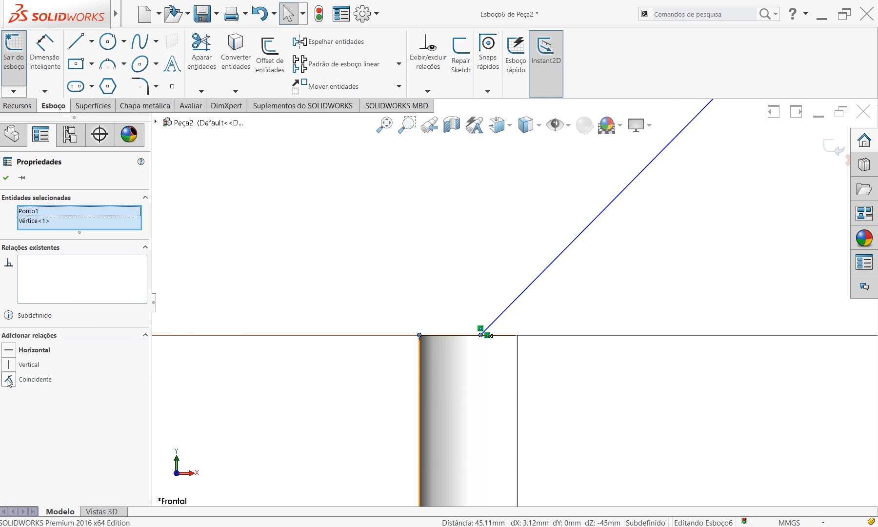
left_click(8, 380)
left_click(289, 418)
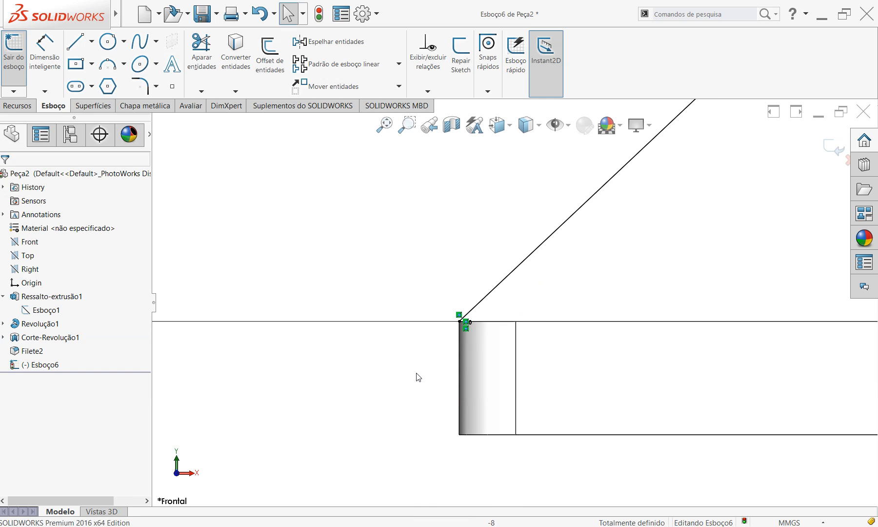
Step: Move the 40 mm height dimension closer to the diagonal line
scroll(512, 303, "up", 3)
scroll(392, 384, "up", 5)
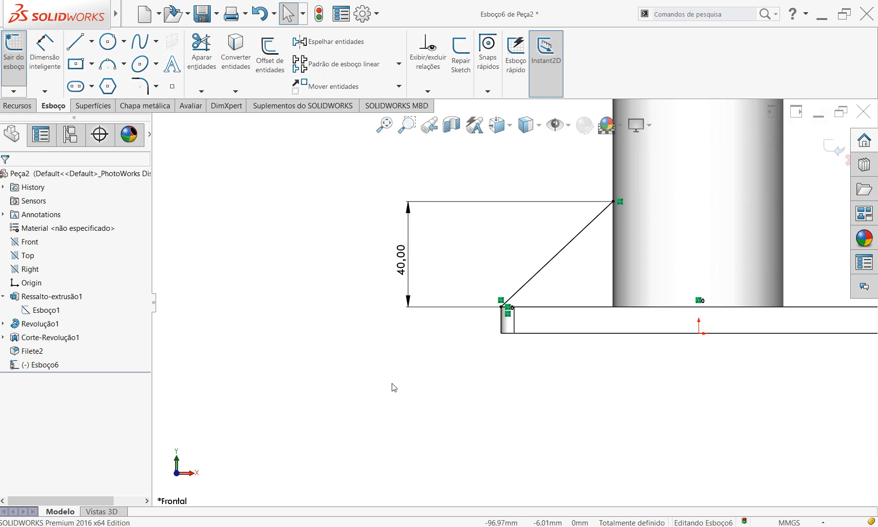
scroll(612, 244, "down", 1)
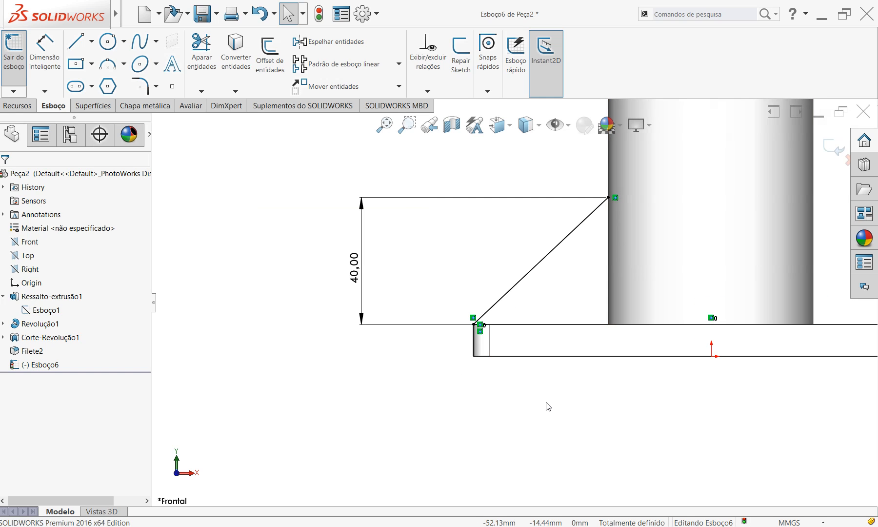
left_click_drag(355, 263, 426, 267)
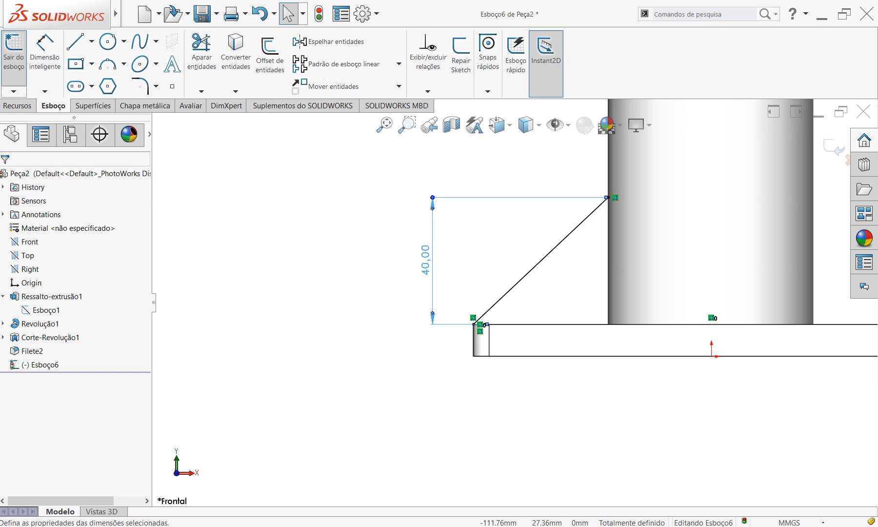
Step: Start a Rib feature from the diagonal line and give it a thickness of 16 mm applied to both sides
scroll(443, 308, "down", 1)
scroll(496, 333, "down", 10)
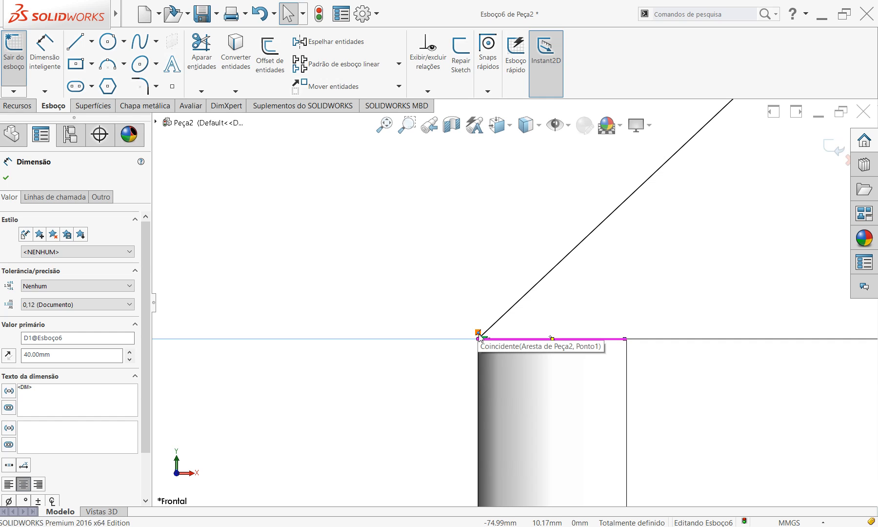
scroll(386, 381, "up", 7)
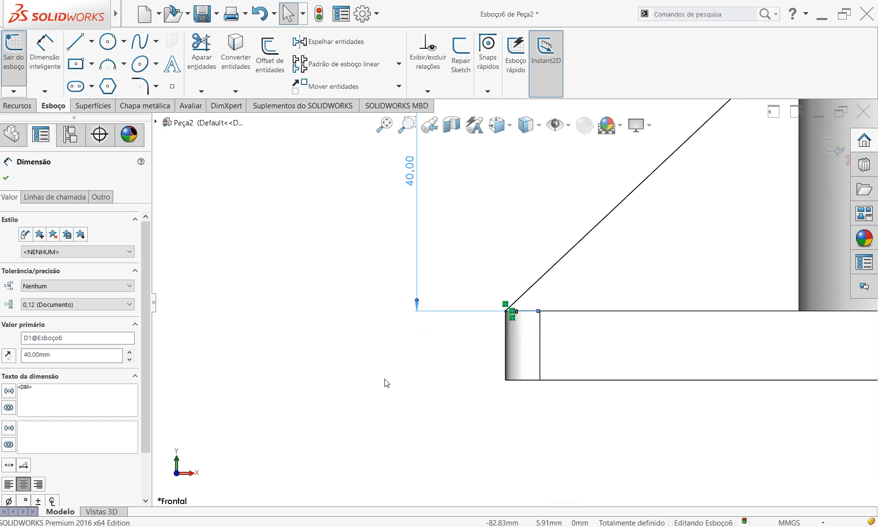
scroll(634, 259, "down", 3)
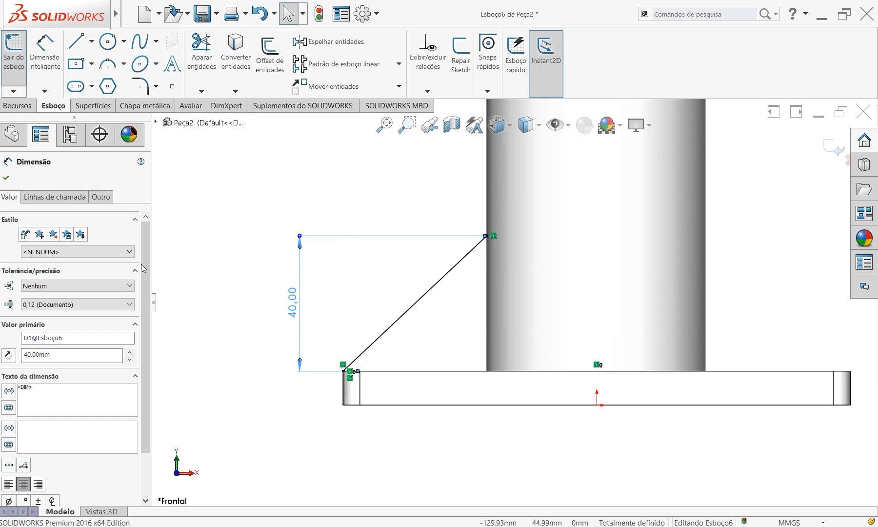
left_click(20, 106)
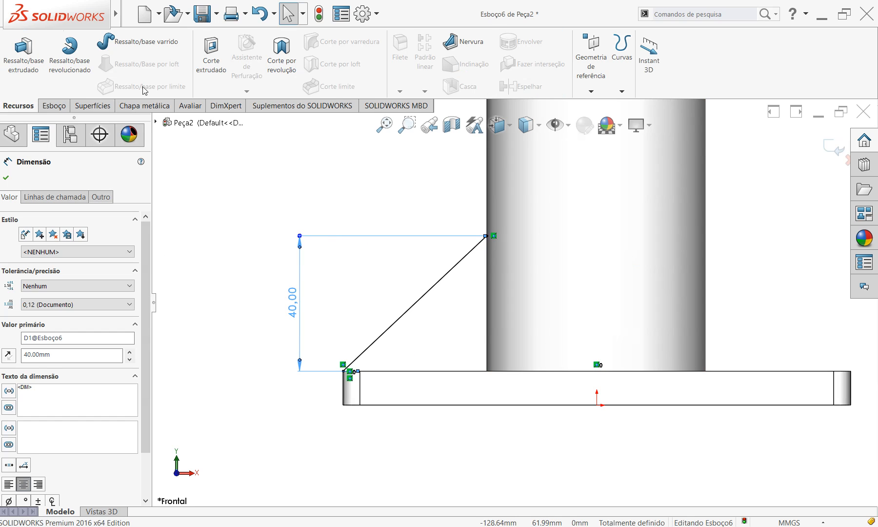
left_click(486, 39)
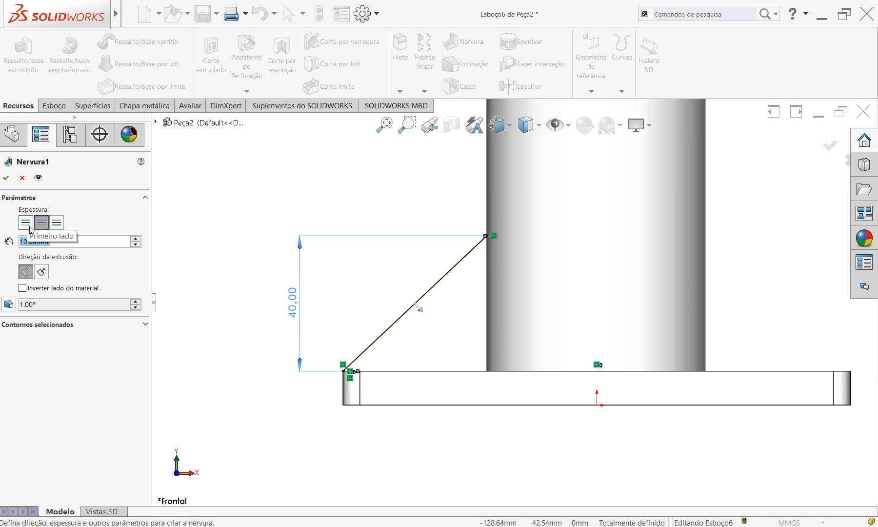
mouse_move(394, 333)
middle_mouse_down()
mouse_move(502, 401)
mouse_move(398, 368)
middle_mouse_up()
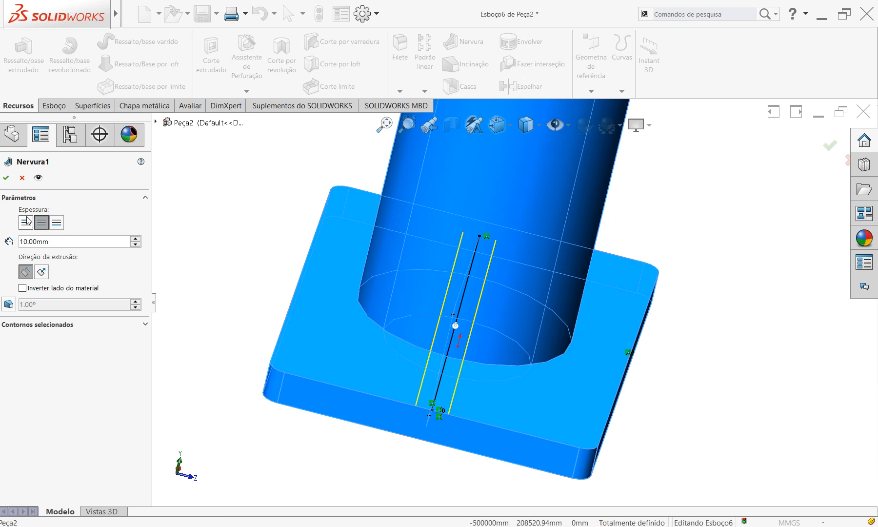
left_click(27, 223)
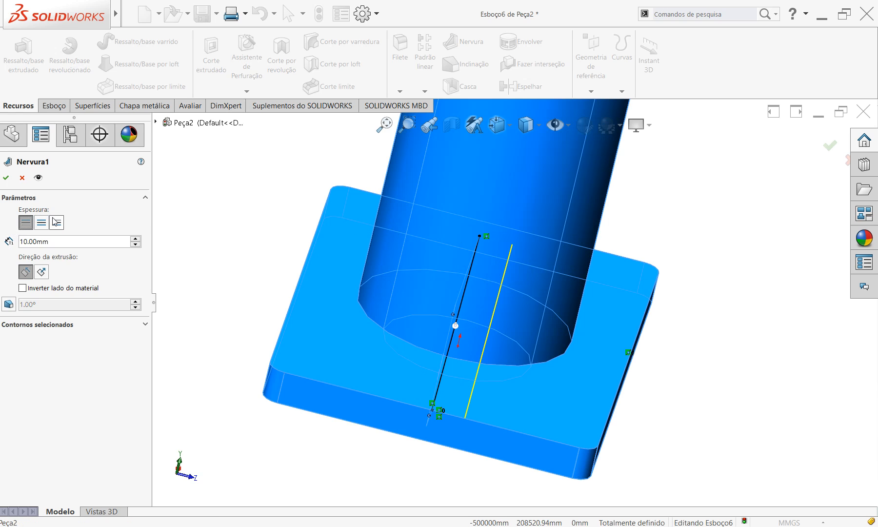
left_click(56, 223)
left_click(41, 222)
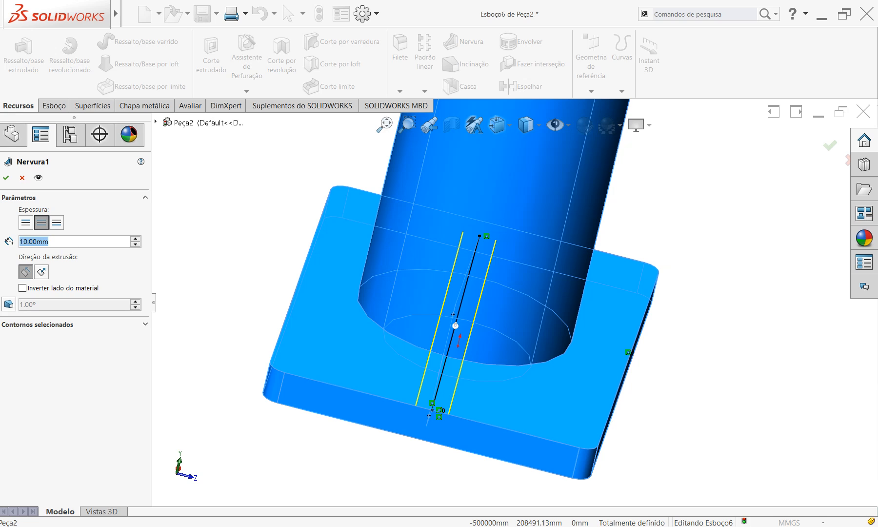
type("16")
key("Return")
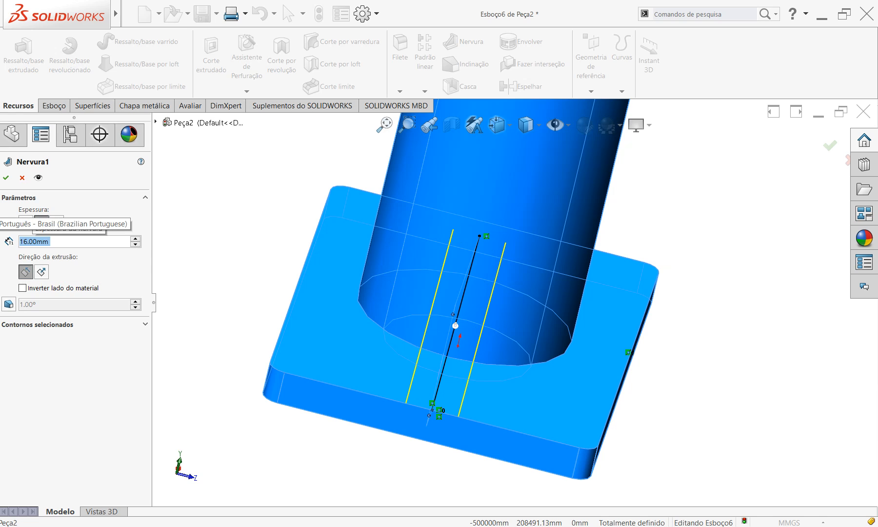
left_click(242, 458)
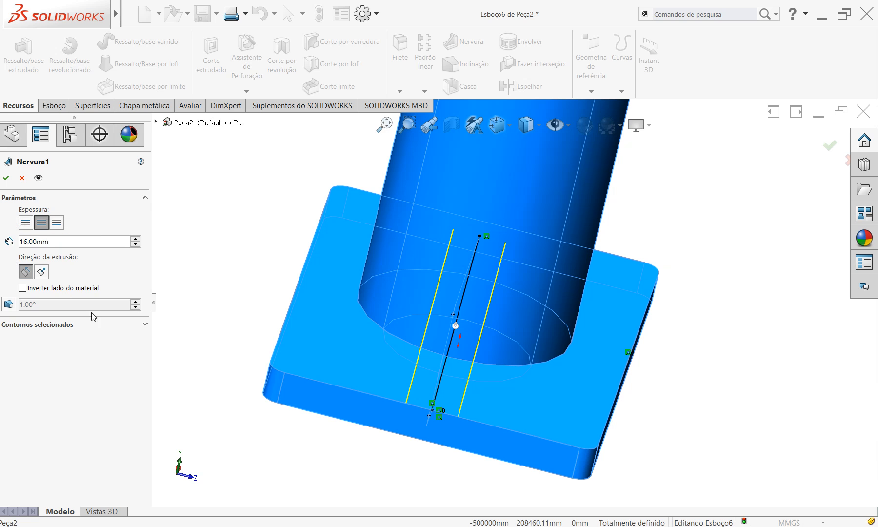
Step: Preview the rib's extrusion direction normal to the sketch, restore it to parallel to the sketch, and create the rib
middle_click_drag(749, 404, 676, 374)
left_click(42, 271)
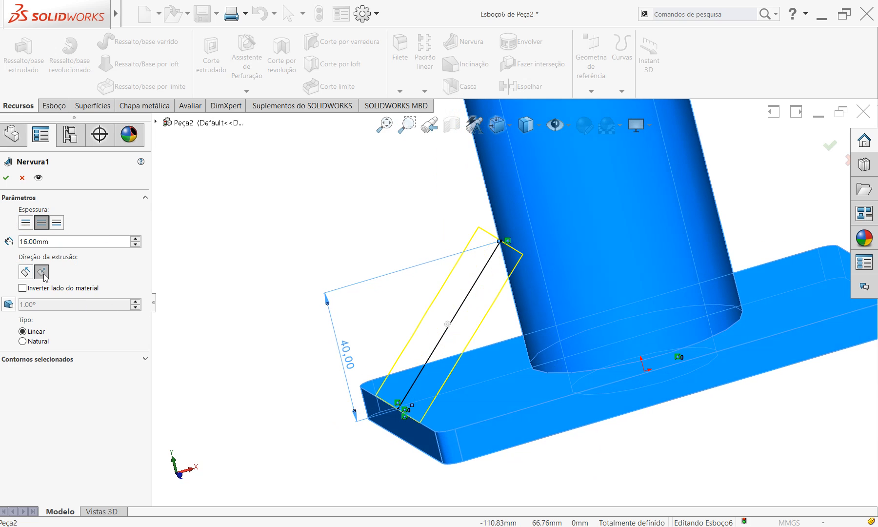
mouse_move(438, 306)
middle_mouse_down()
mouse_move(451, 348)
mouse_move(545, 364)
middle_mouse_up()
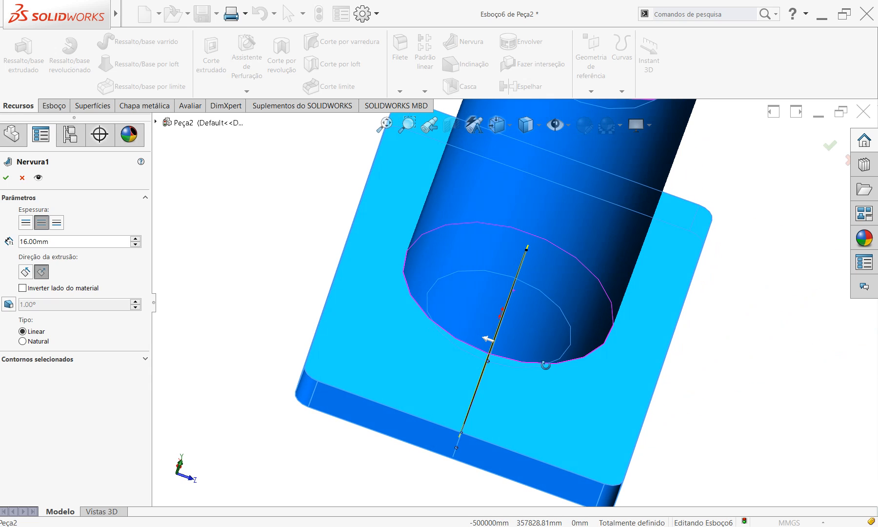
left_click(26, 271)
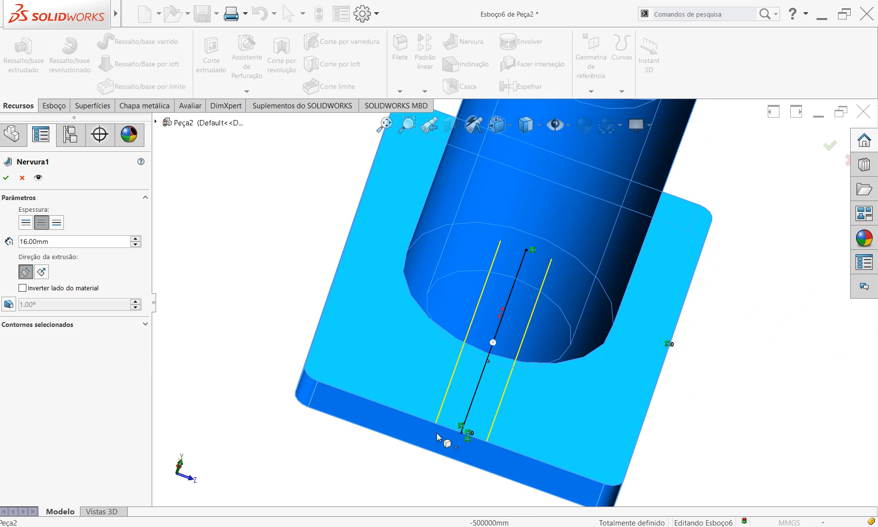
middle_click_drag(402, 443, 382, 431)
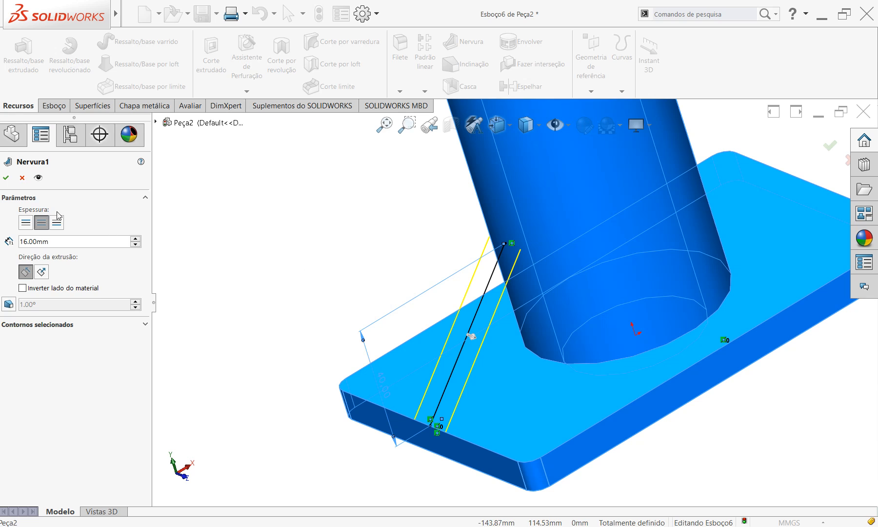
left_click(7, 177)
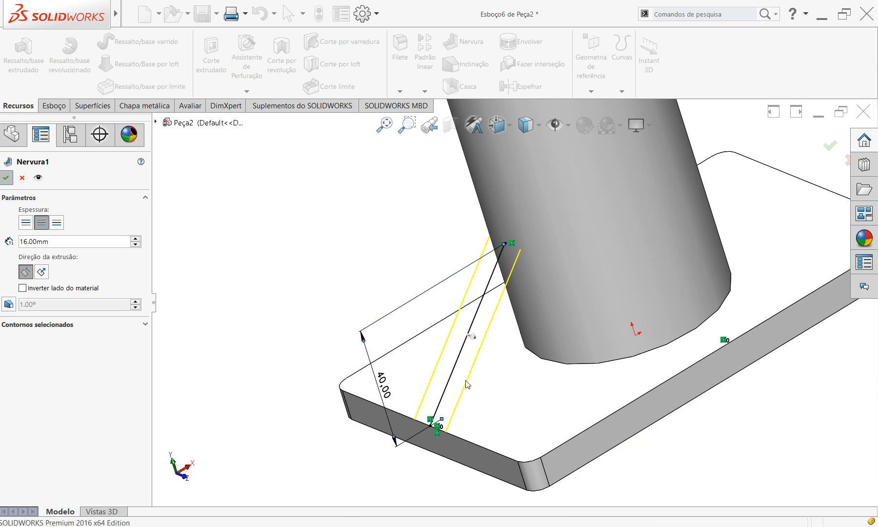
Step: Examine how the rib's upper end meets the cylinder wall and how the rib sits on the base plate
mouse_move(699, 439)
middle_mouse_down()
mouse_move(747, 423)
mouse_move(497, 358)
middle_mouse_up()
scroll(497, 355, "down", 5)
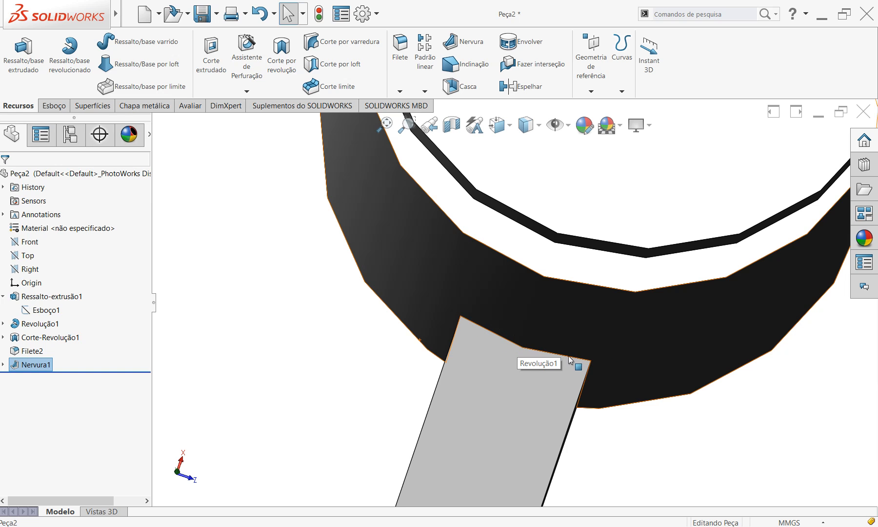
scroll(566, 358, "up", 4)
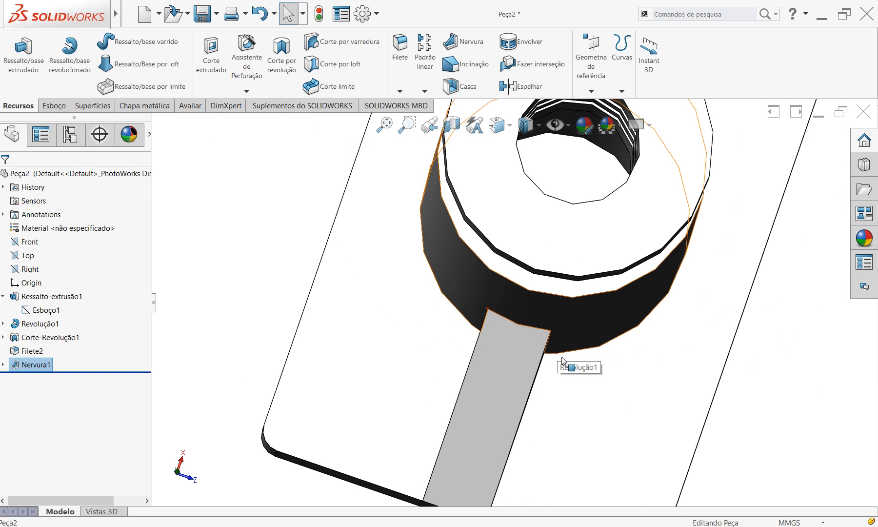
scroll(563, 358, "up", 3)
middle_click_drag(665, 387, 662, 391)
scroll(651, 405, "up", 2)
scroll(555, 276, "down", 3)
scroll(439, 301, "down", 2)
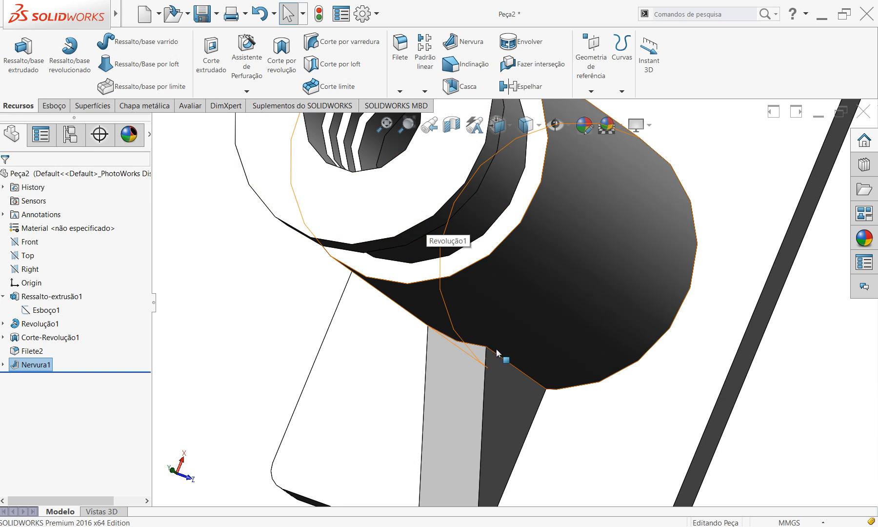
scroll(766, 400, "up", 3)
scroll(511, 295, "down", 2)
middle_click_drag(470, 326, 494, 341)
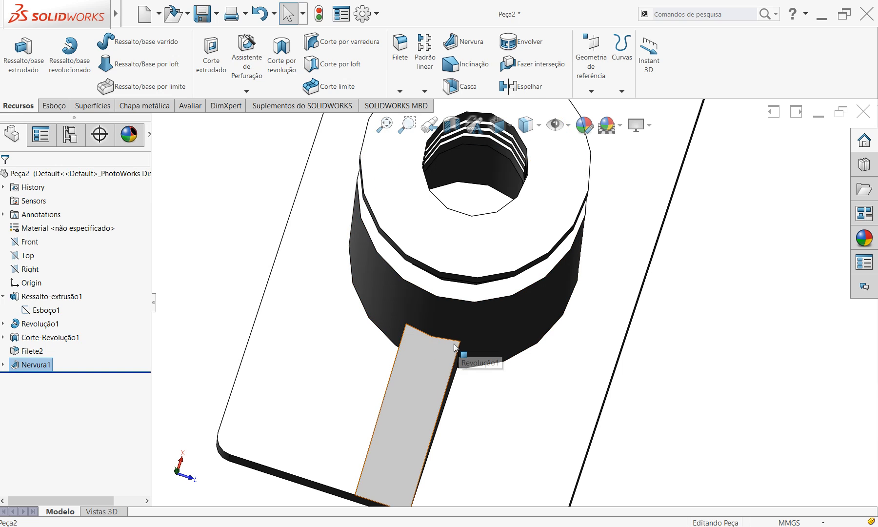
scroll(439, 353, "up", 1)
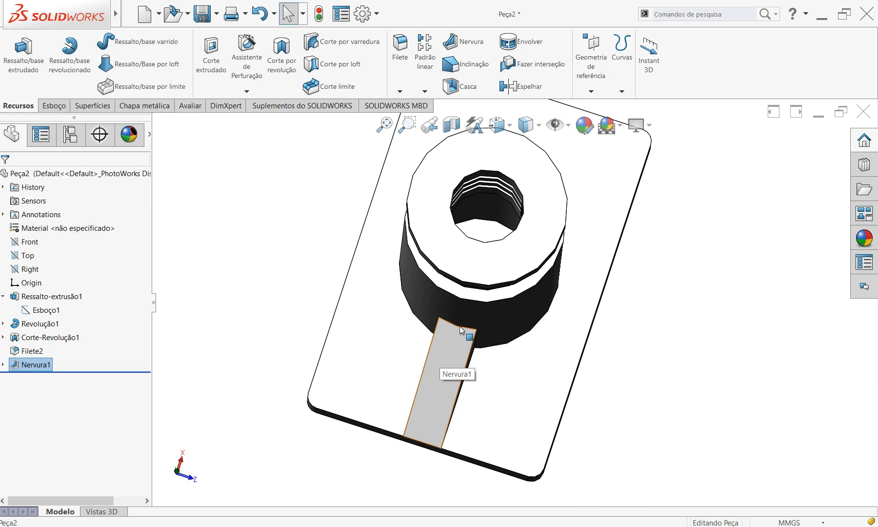
scroll(463, 317, "down", 2)
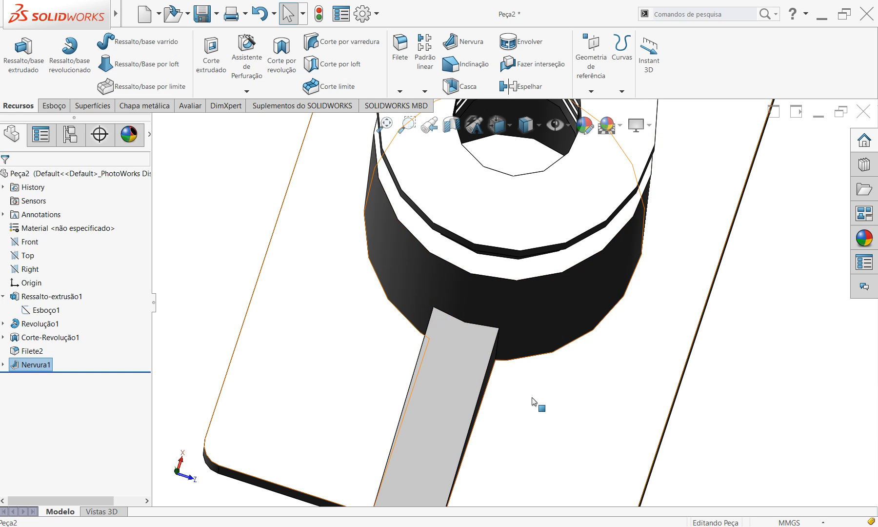
scroll(533, 401, "up", 5)
middle_click_drag(627, 377, 579, 289)
scroll(599, 267, "down", 2)
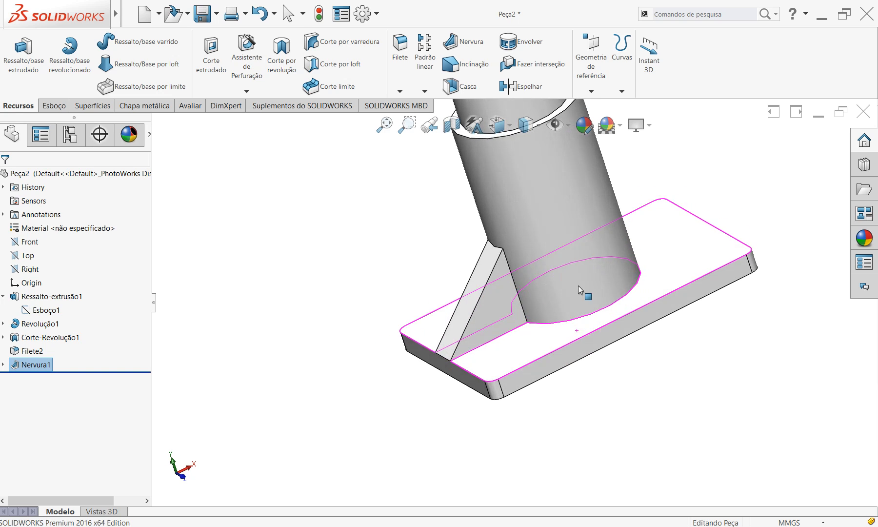
scroll(579, 286, "up", 5)
scroll(539, 219, "down", 3)
middle_click_drag(578, 384, 595, 347)
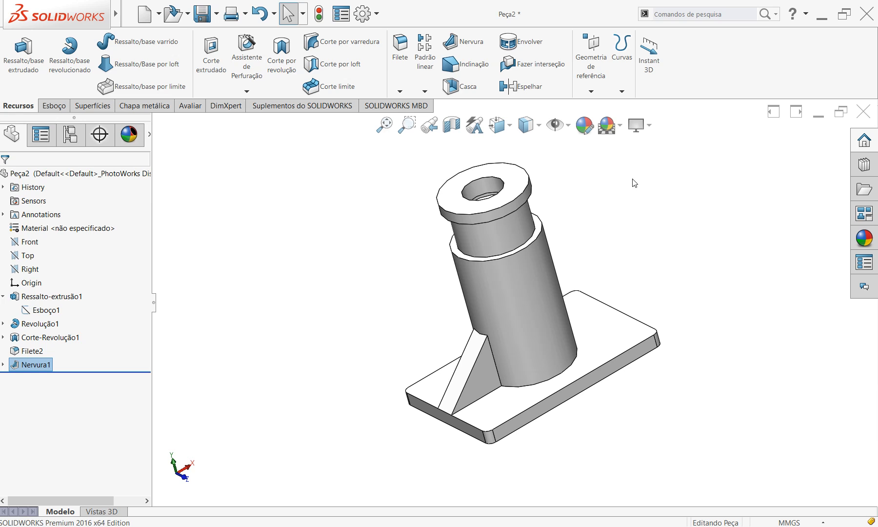
Step: Mirror the rib about the Right plane to the opposite side of the cylinder
left_click(425, 91)
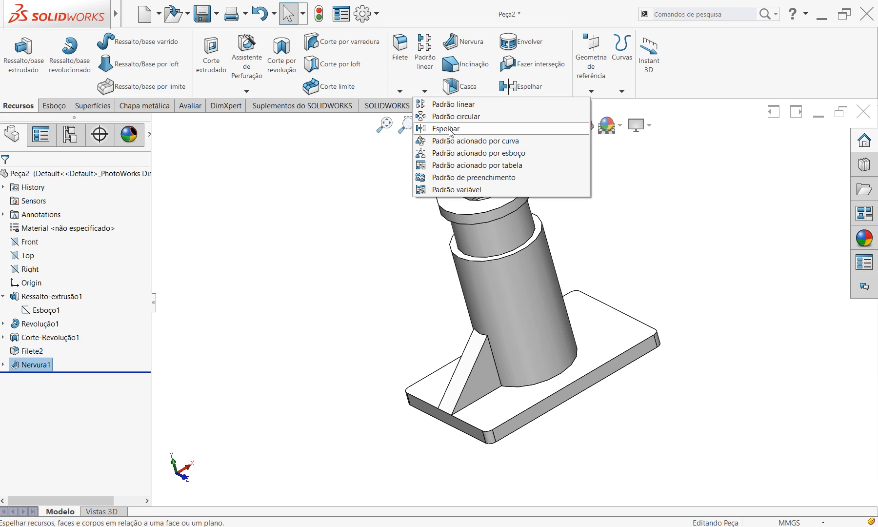
left_click(330, 279)
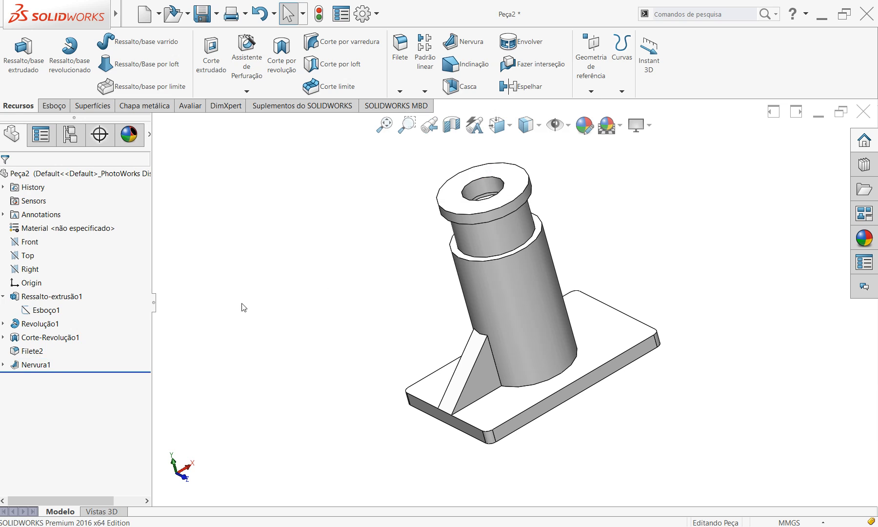
left_click(429, 93)
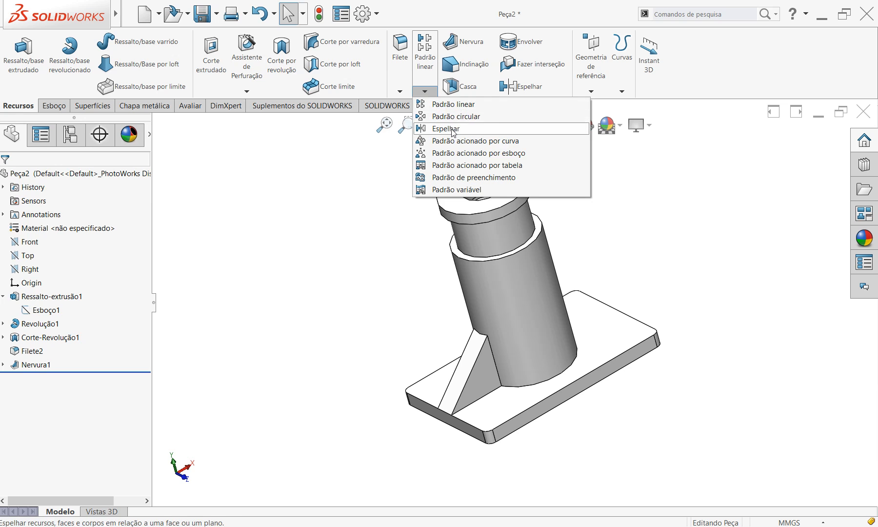
left_click(373, 213)
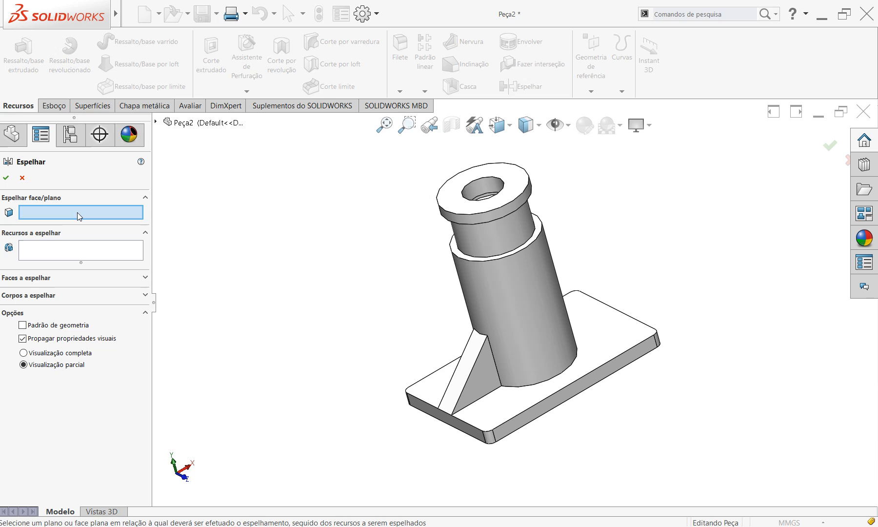
left_click(155, 122)
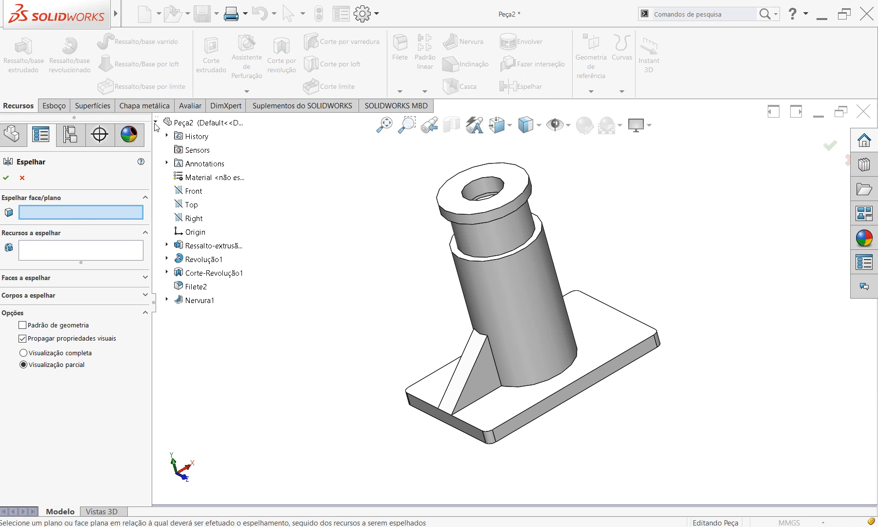
left_click(193, 218)
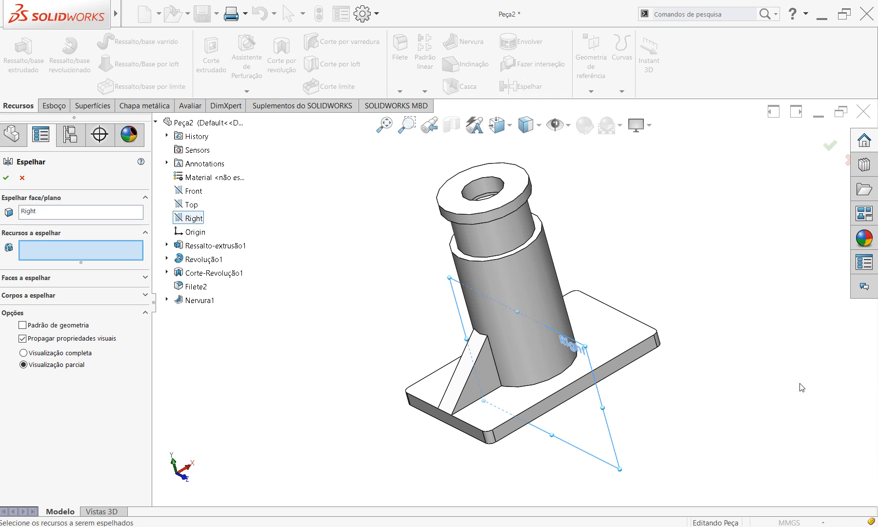
middle_click_drag(723, 329, 715, 309)
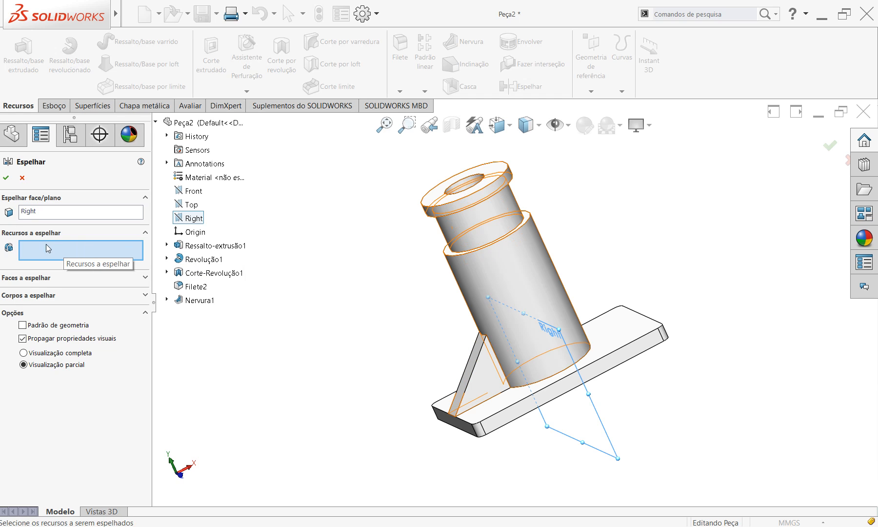
left_click(198, 300)
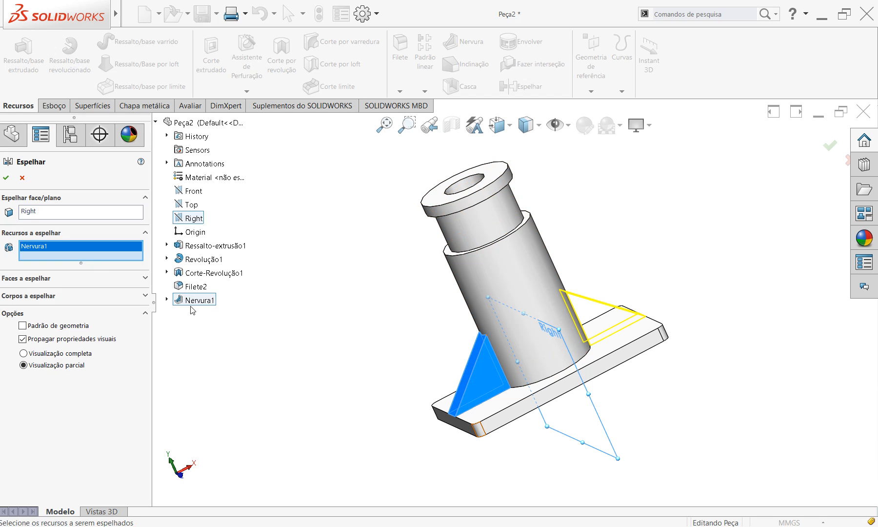
middle_click_drag(733, 364, 668, 376)
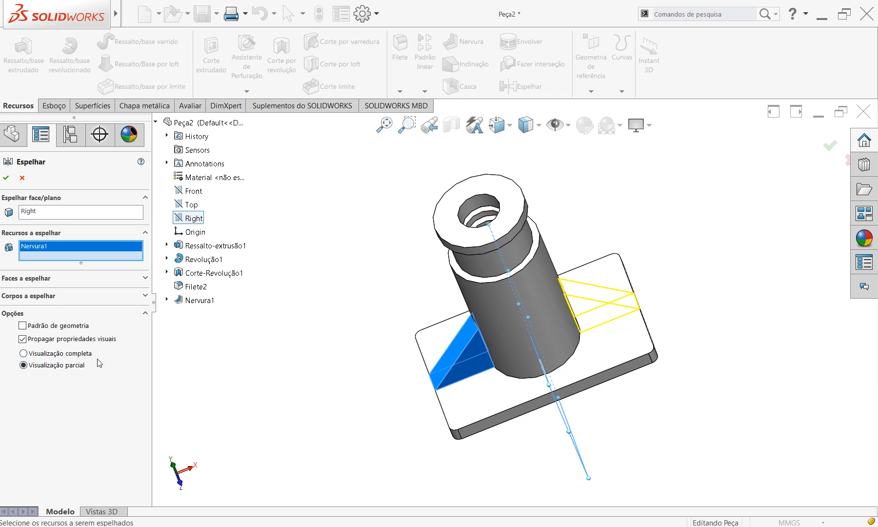
left_click(7, 178)
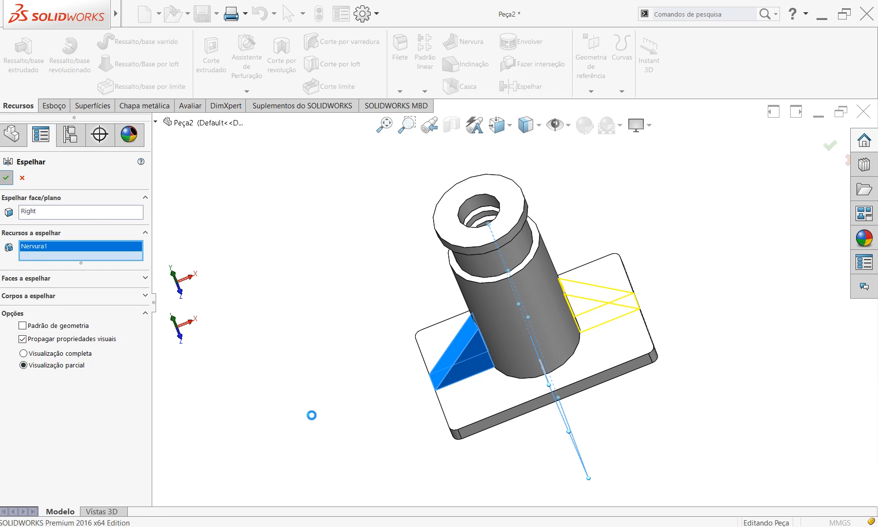
Step: Edit the rib's sketch, set its height dimension to 45 mm, and exit the sketch to rebuild both ribs
middle_click_drag(605, 424, 597, 357)
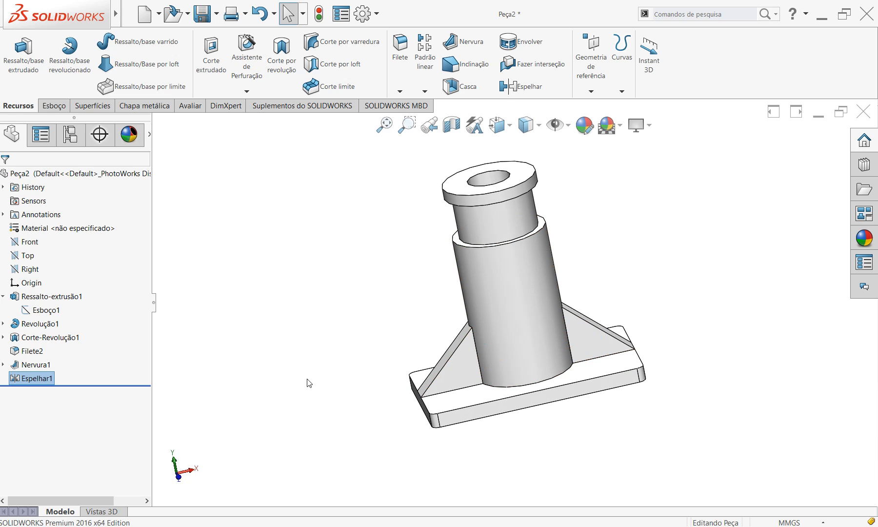
left_click(3, 365)
left_click(47, 378)
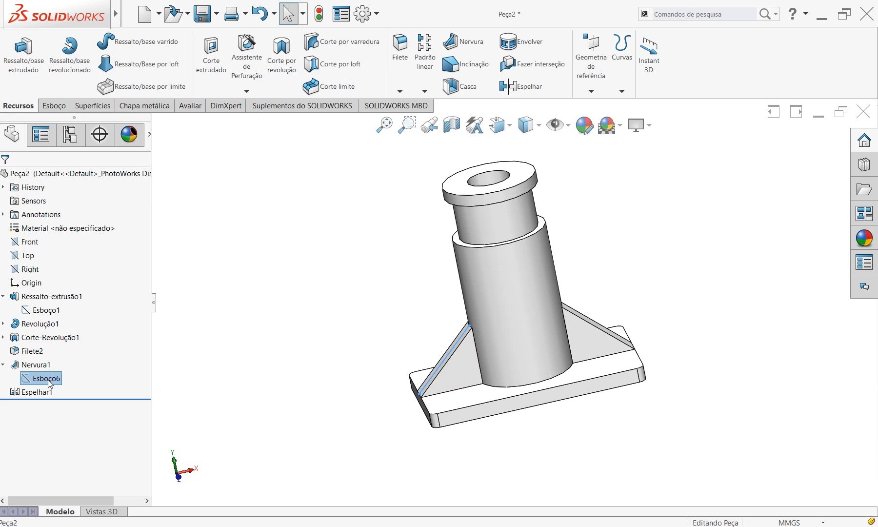
right_click(49, 383)
left_click(58, 345)
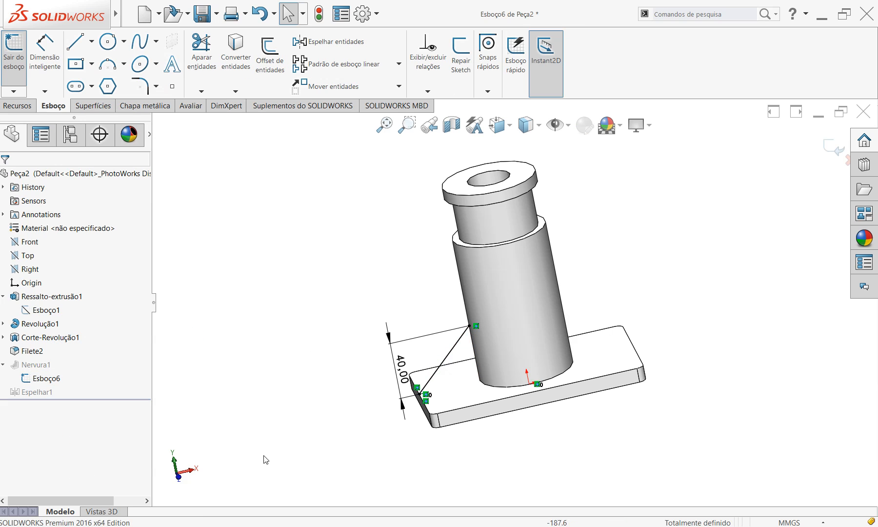
double_click(399, 364)
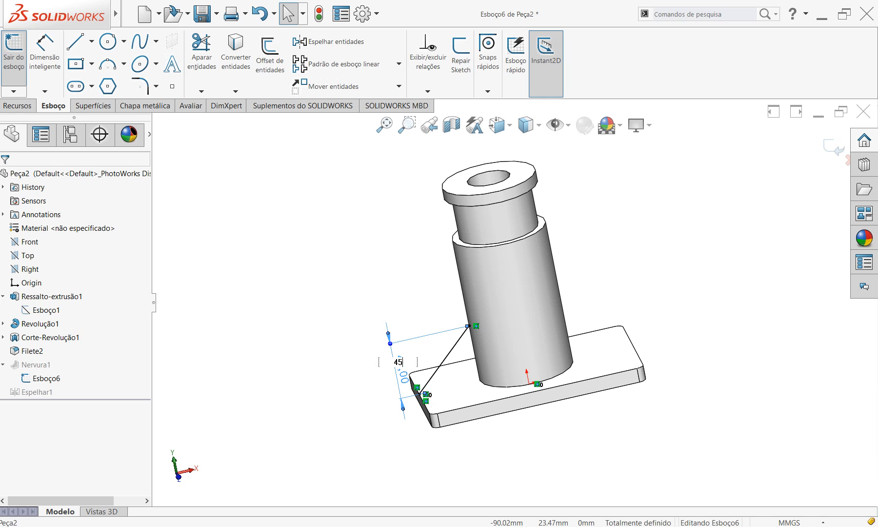
key("Return")
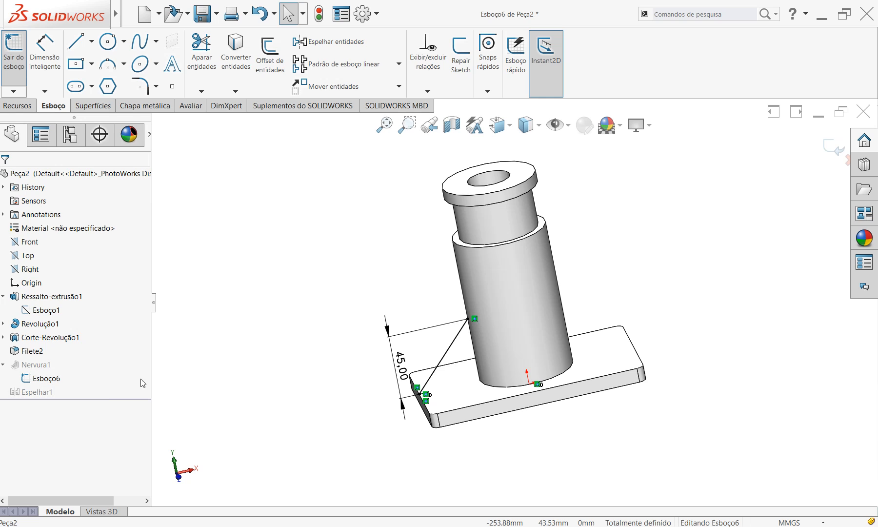
left_click(826, 148)
middle_click_drag(661, 430, 481, 424)
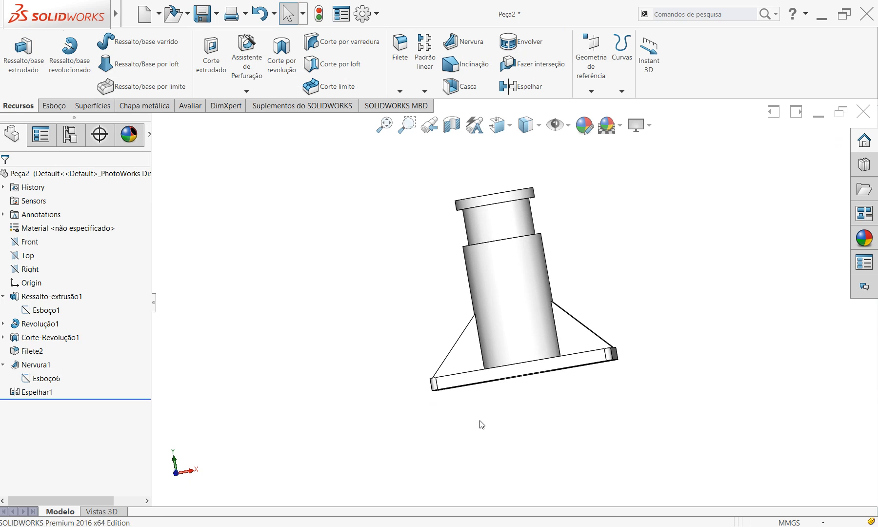
Step: Set the height dimension in the rib's sketch to 40 mm and exit the sketch to rebuild both ribs
key("ctrl+1")
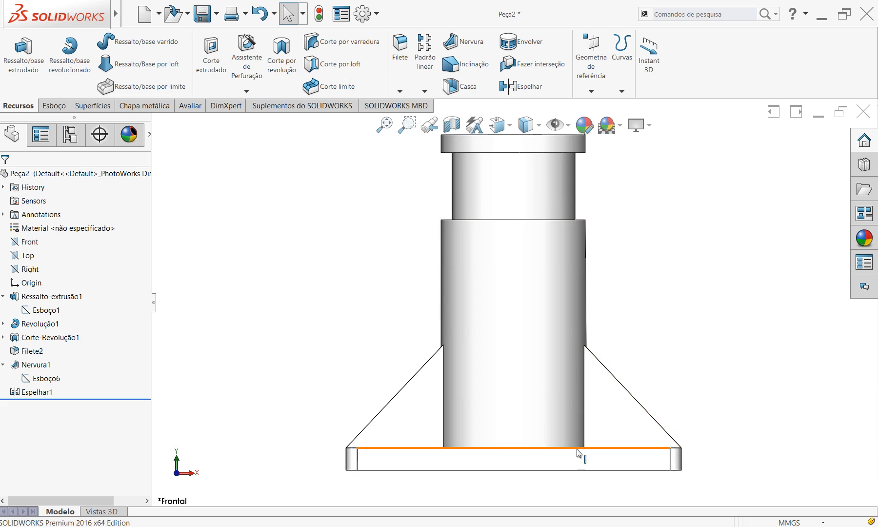
left_click(11, 394)
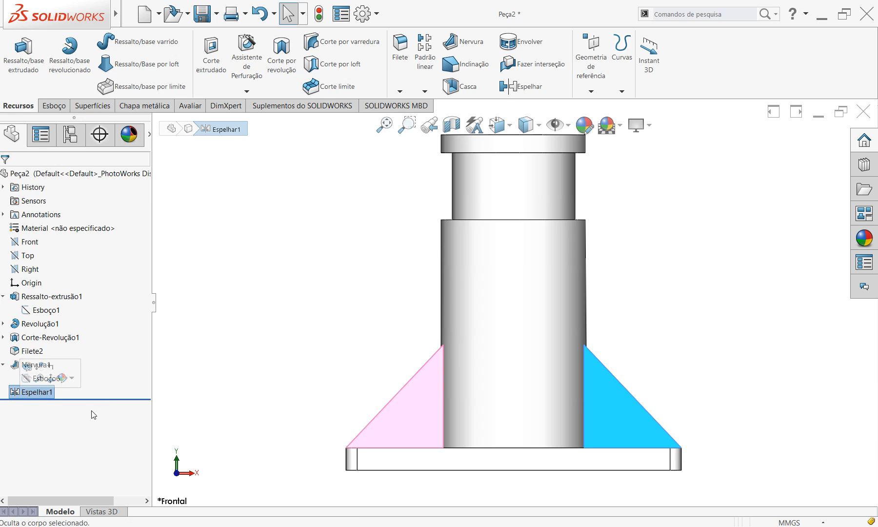
left_click(44, 380)
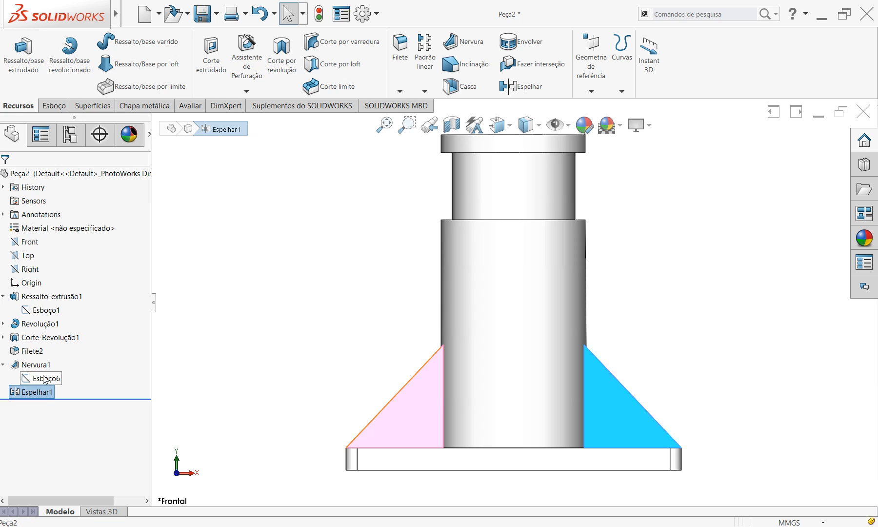
left_click(51, 349)
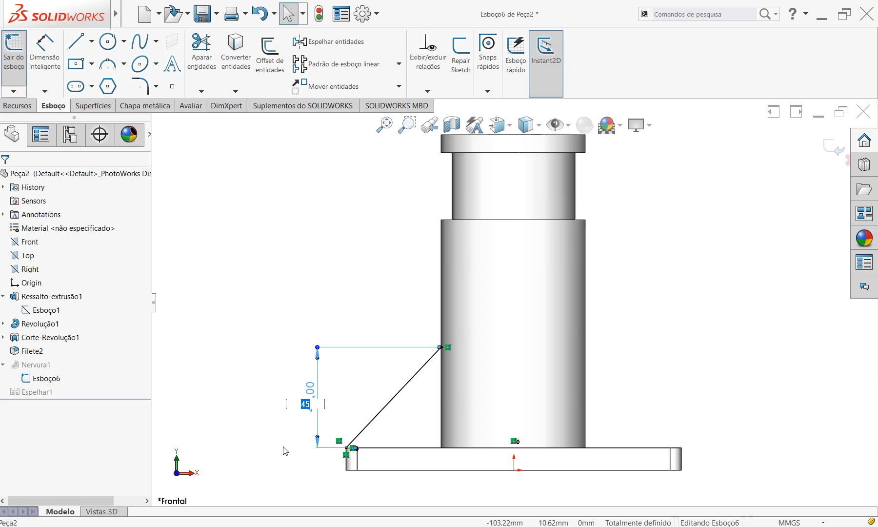
key("Return")
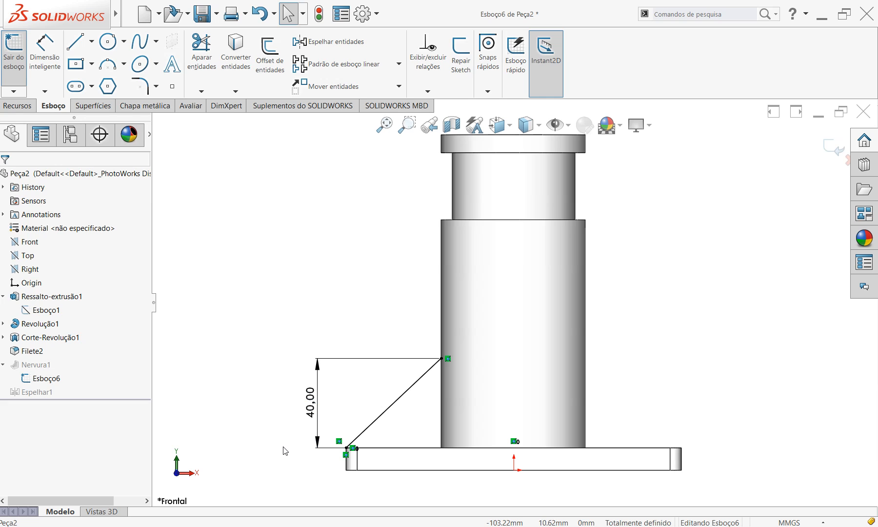
left_click(830, 147)
Step: Examine the original and mirrored ribs where they meet the cylinder and base plate from several angles
middle_click_drag(459, 413, 462, 456)
scroll(492, 449, "up", 3)
scroll(527, 343, "down", 2)
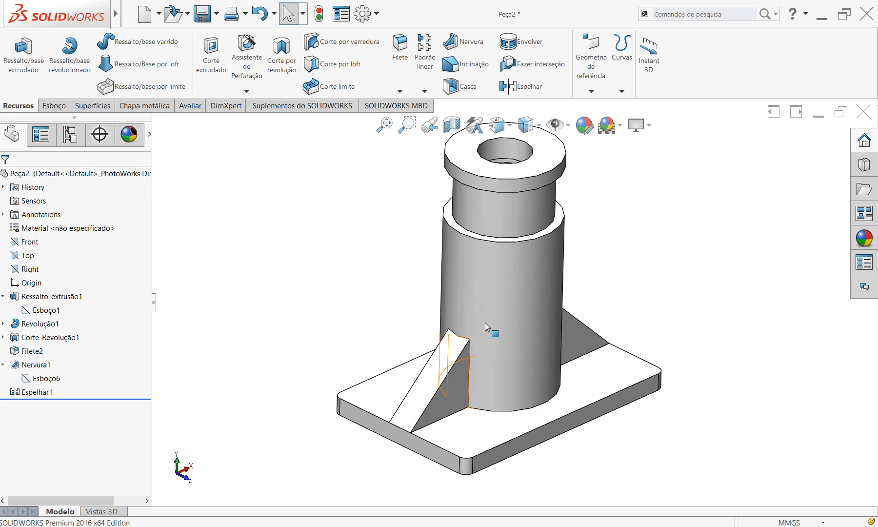
mouse_move(506, 373)
middle_mouse_down()
mouse_move(540, 387)
mouse_move(516, 364)
middle_mouse_up()
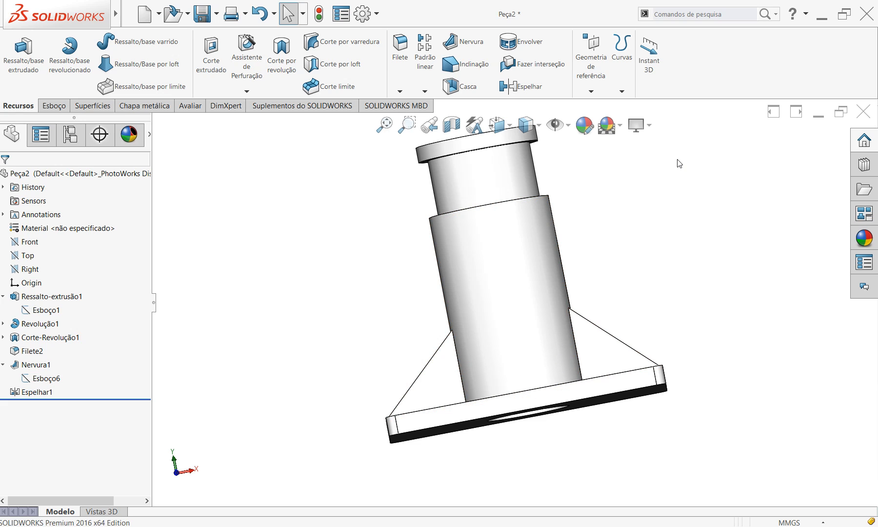
left_click_drag(658, 164, 723, 370)
middle_click_drag(535, 446, 593, 480)
scroll(558, 366, "up", 2)
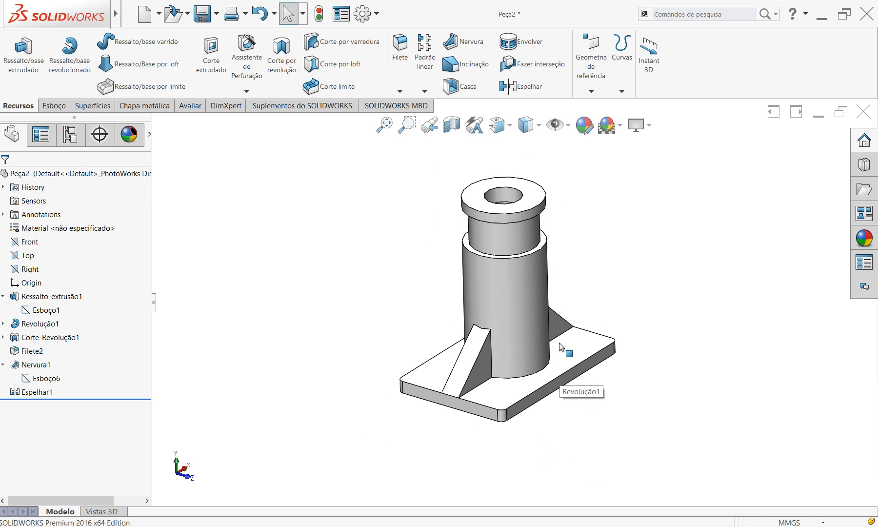
scroll(577, 271, "down", 1)
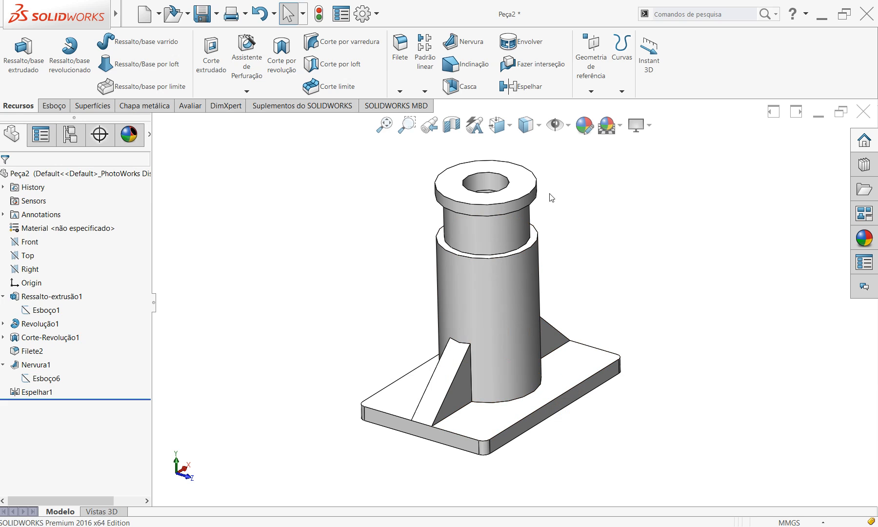
left_click(424, 93)
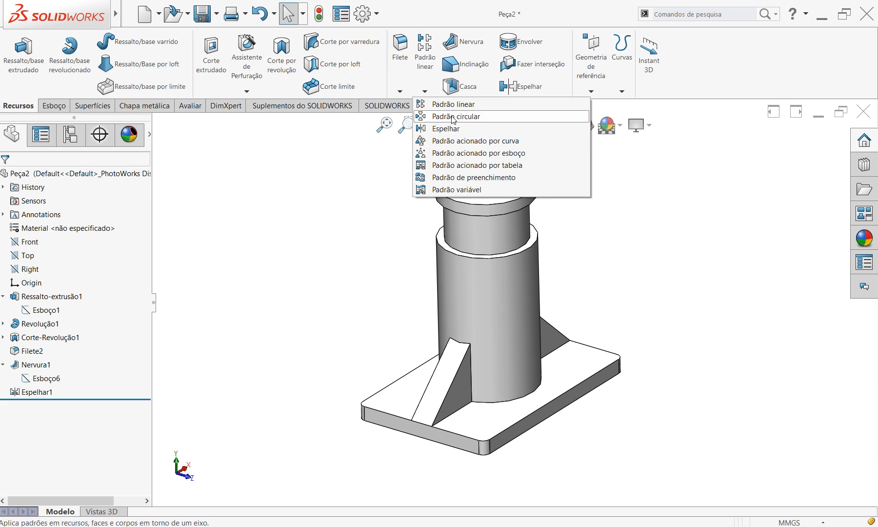
left_click(756, 292)
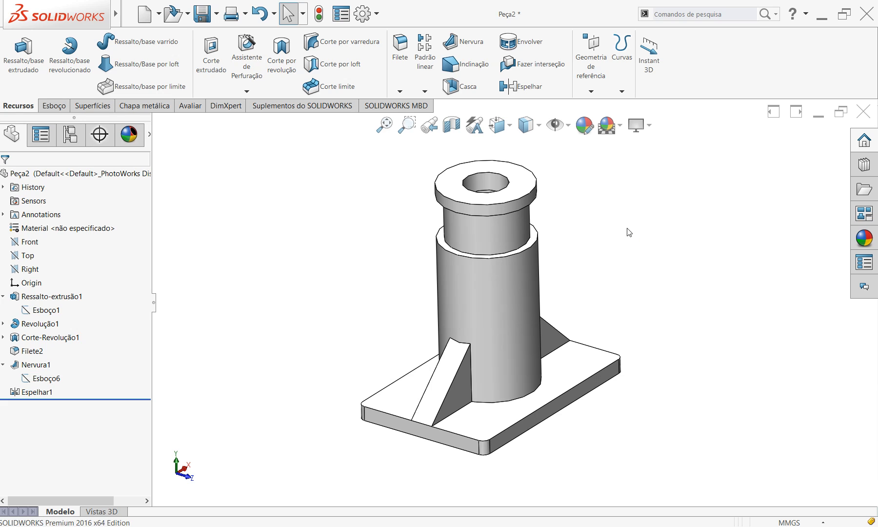
left_click(425, 91)
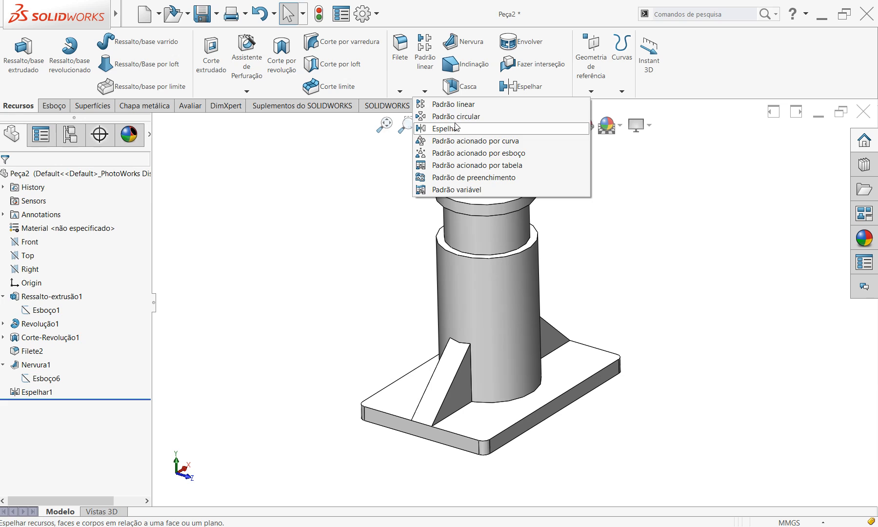
left_click(735, 316)
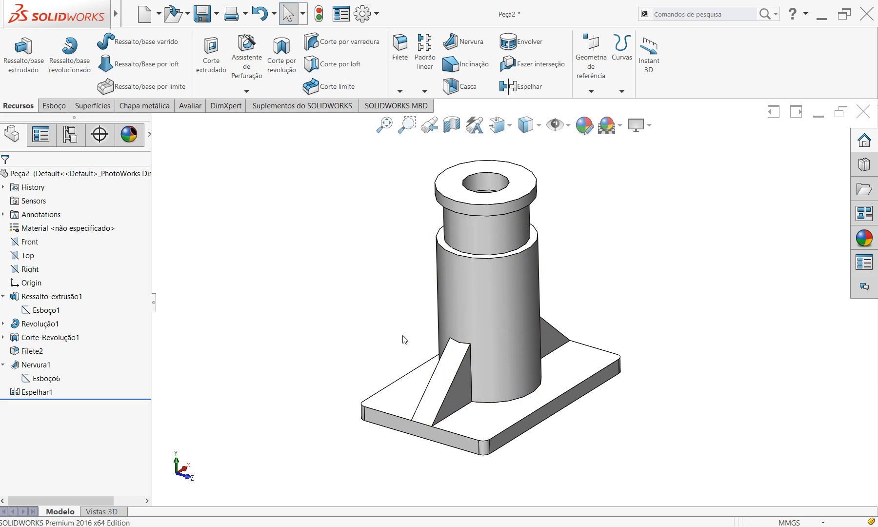
left_click(425, 92)
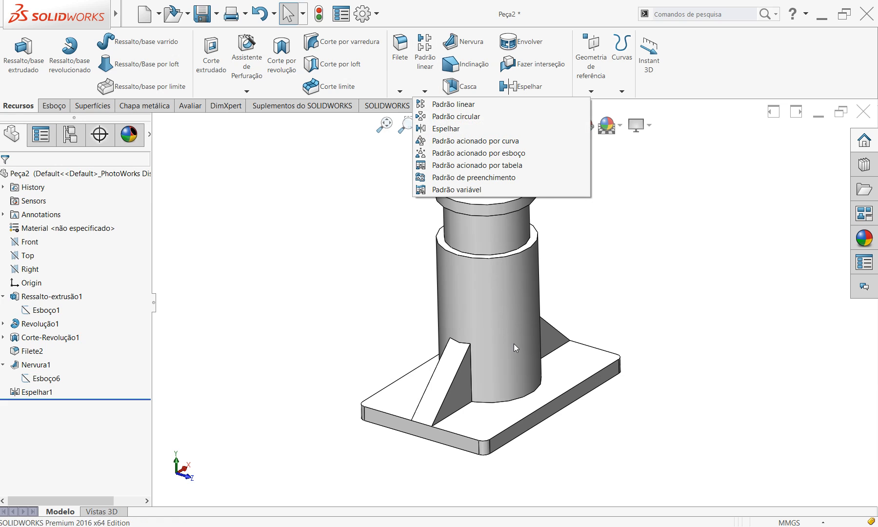
left_click(325, 315)
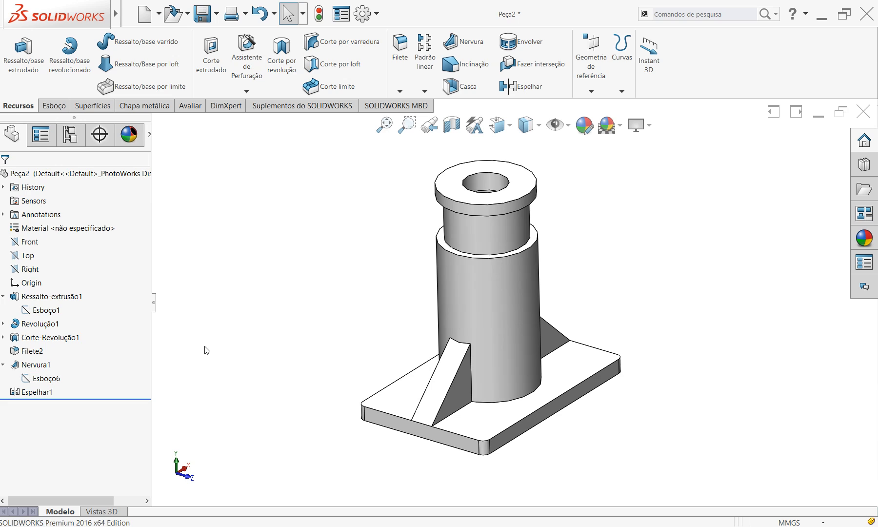
Step: Consult the reference drawing and sketch a diagonal line about 31 mm long on the Right plane, from the base plate's upper corner to the cylinder wall
key("alt+Tab")
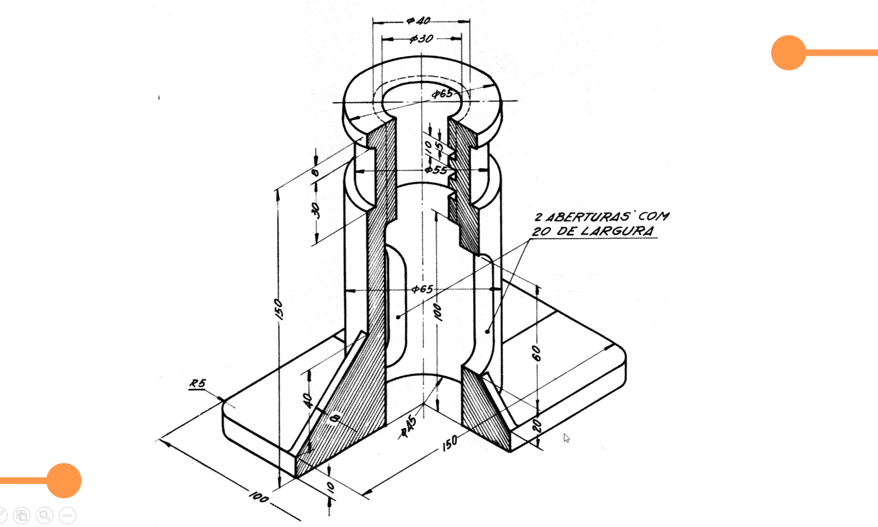
key("alt+Tab")
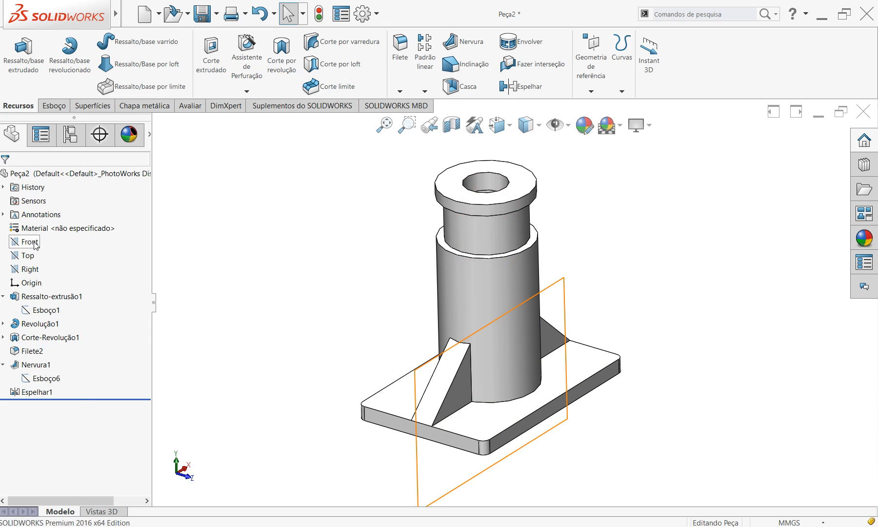
left_click(28, 271)
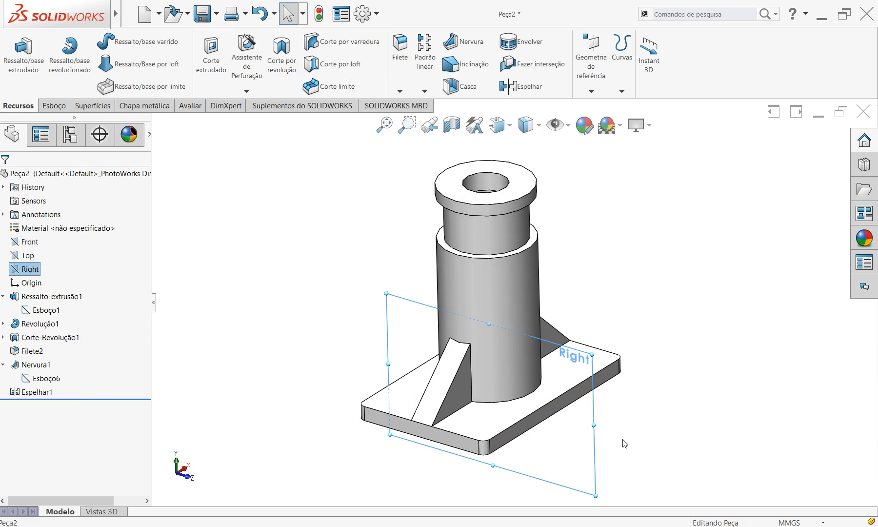
key("ctrl+8")
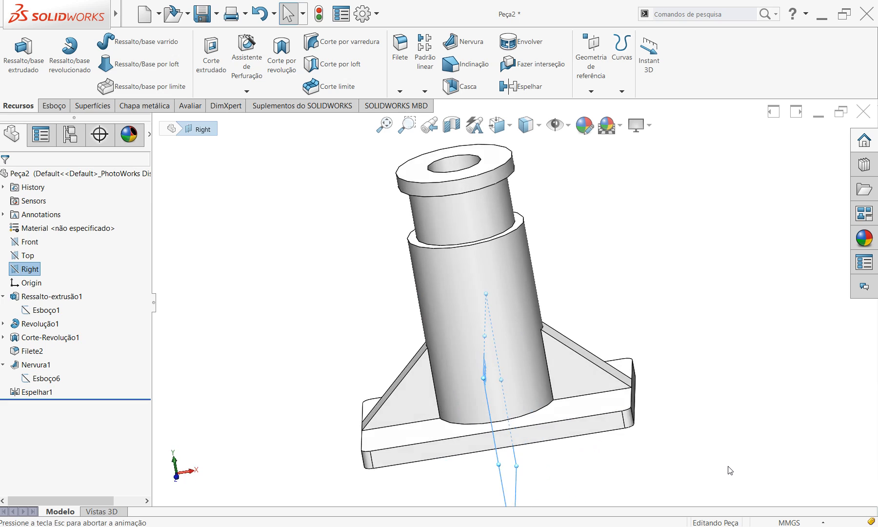
left_click(62, 105)
left_click(75, 42)
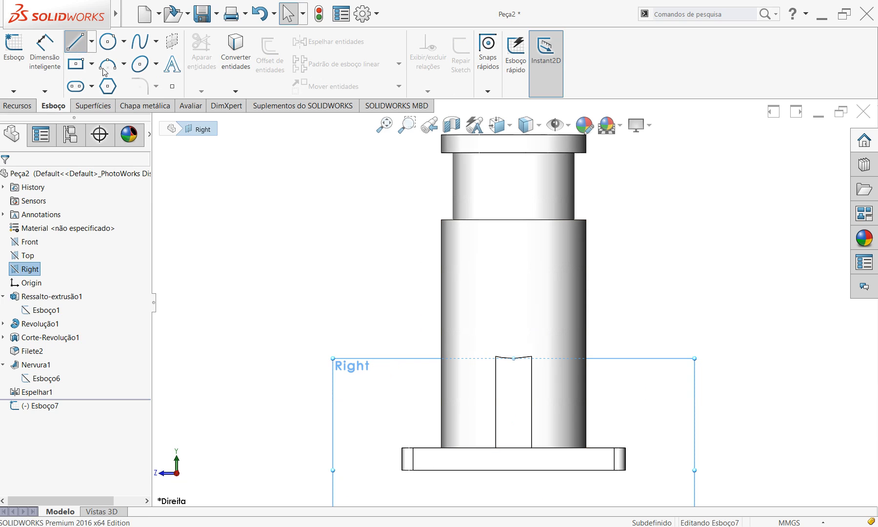
left_click(625, 447)
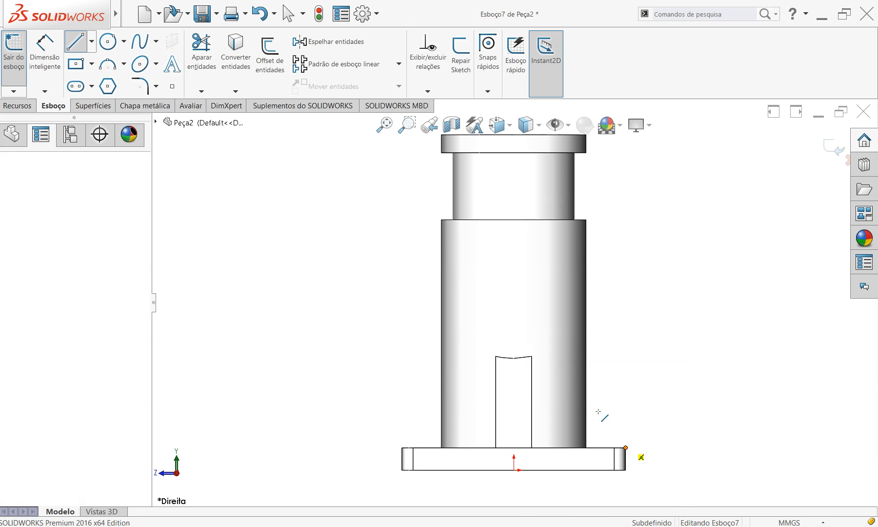
left_click(586, 390)
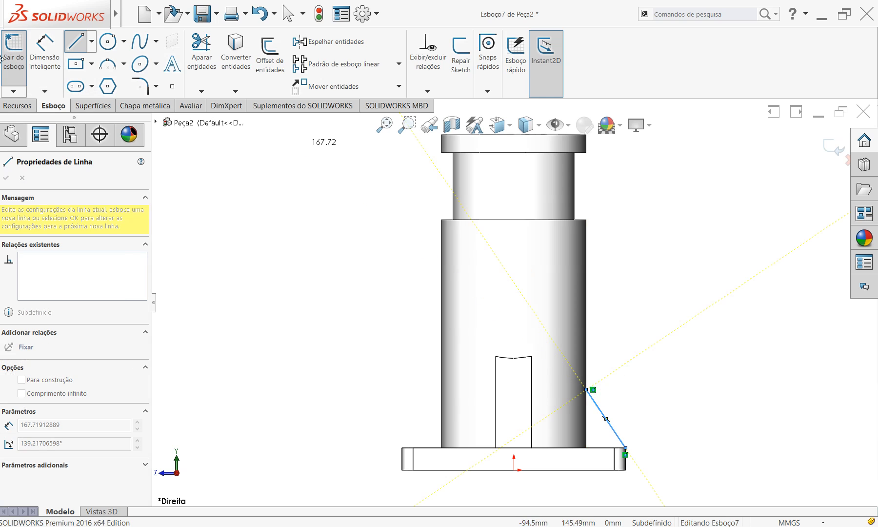
Step: Dimension the diagonal line's vertical height as 20 mm
left_click(44, 54)
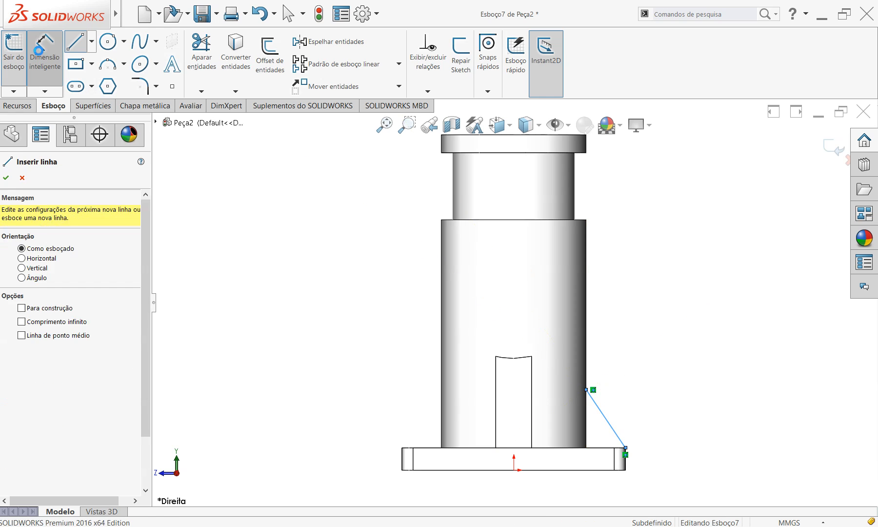
left_click(615, 431)
left_click(699, 423)
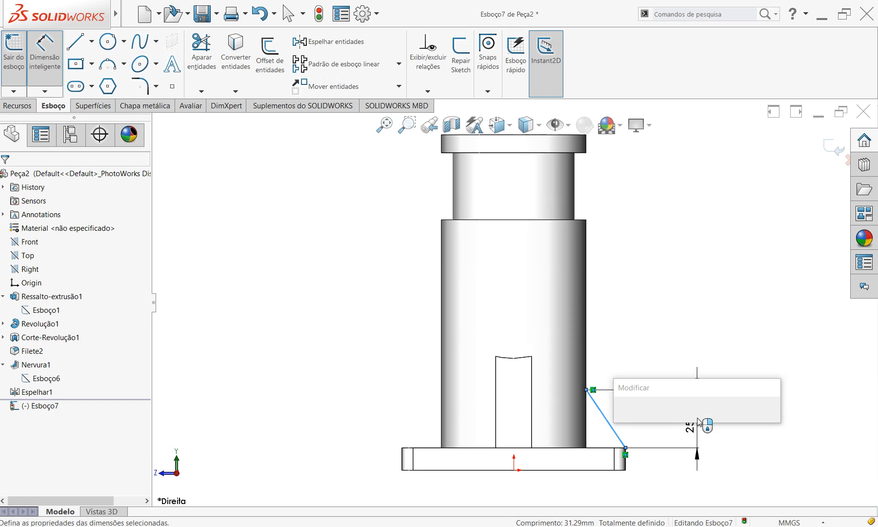
type("20")
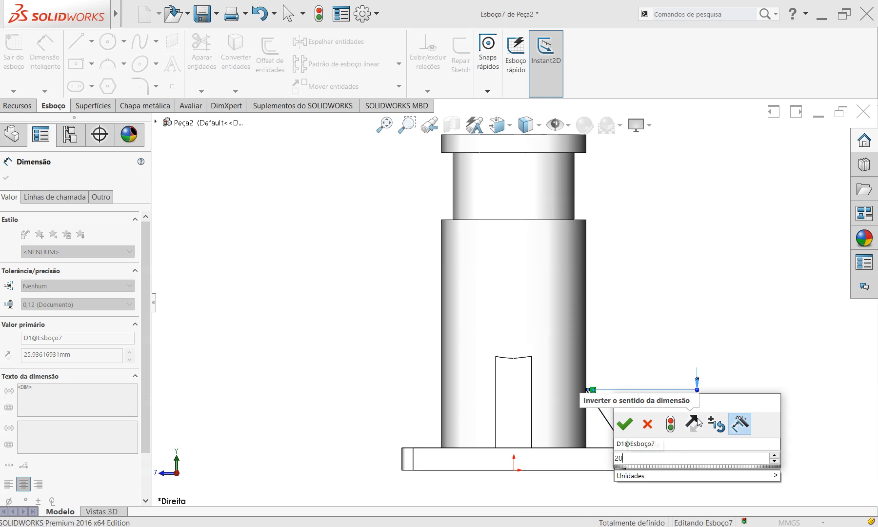
key("Return")
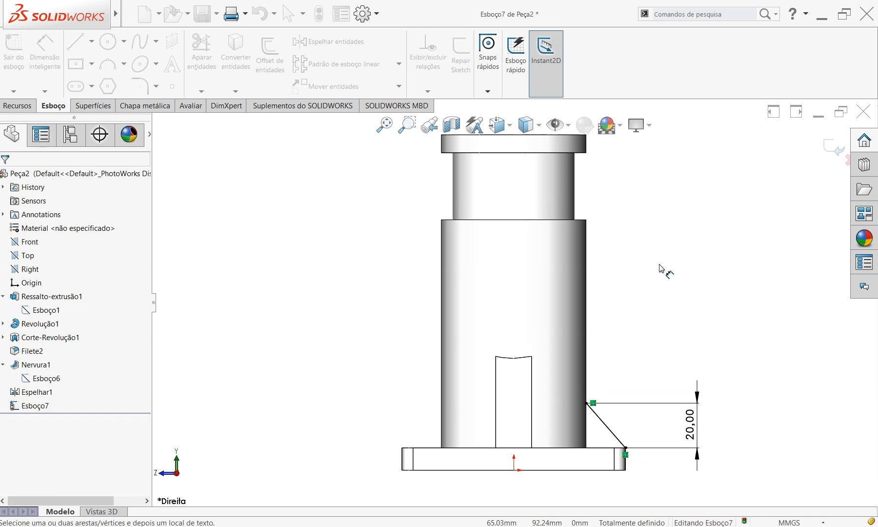
Step: Check the reference drawing and try to create a 16 mm thick rib on both sides of the 20 mm high diagonal line
left_click(13, 108)
left_click(459, 56)
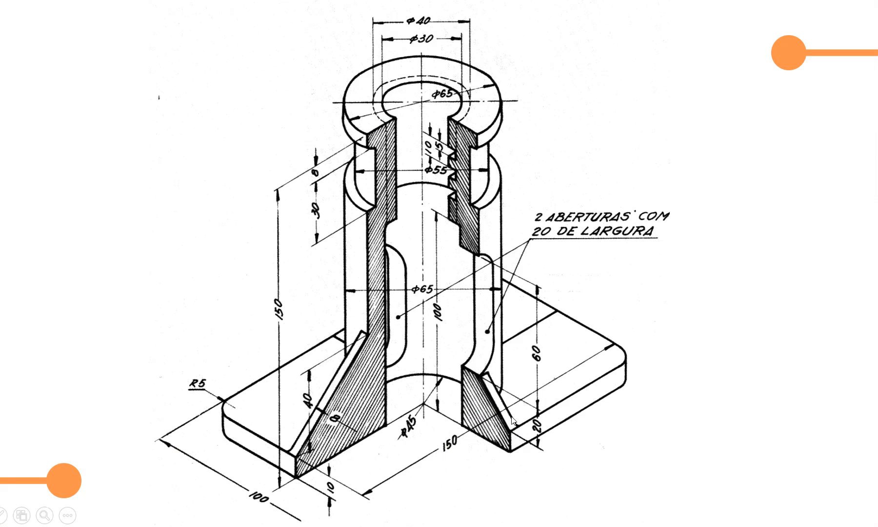
key("alt+Tab")
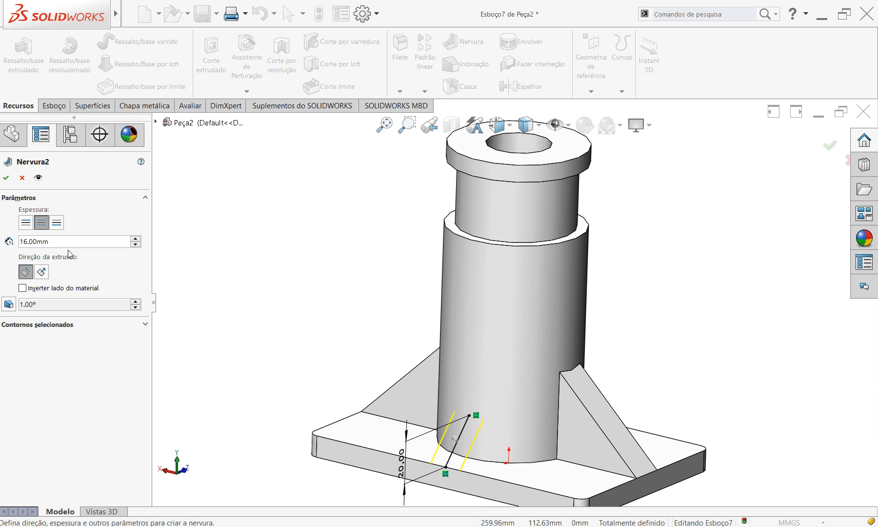
left_click(6, 177)
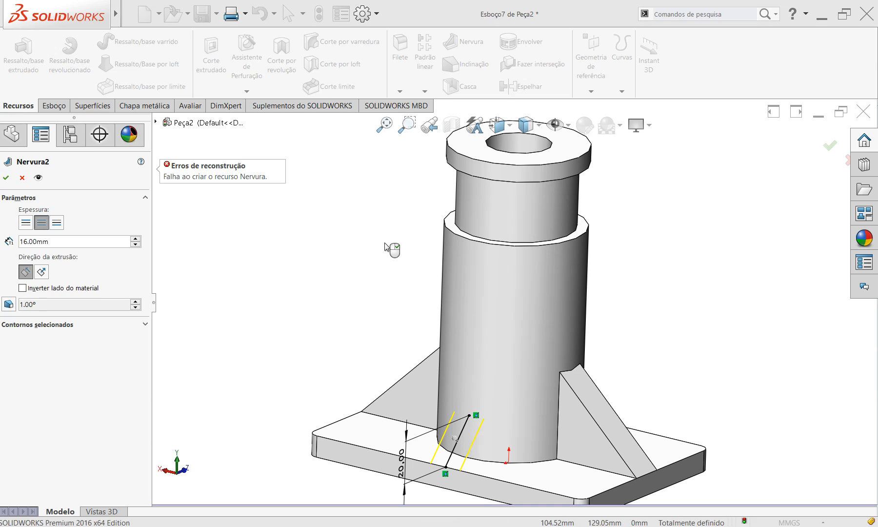
Step: Keep the extrusion direction parallel to the sketch, flip the rib's material side towards the cylinder and create the 16 mm rib
left_click(42, 272)
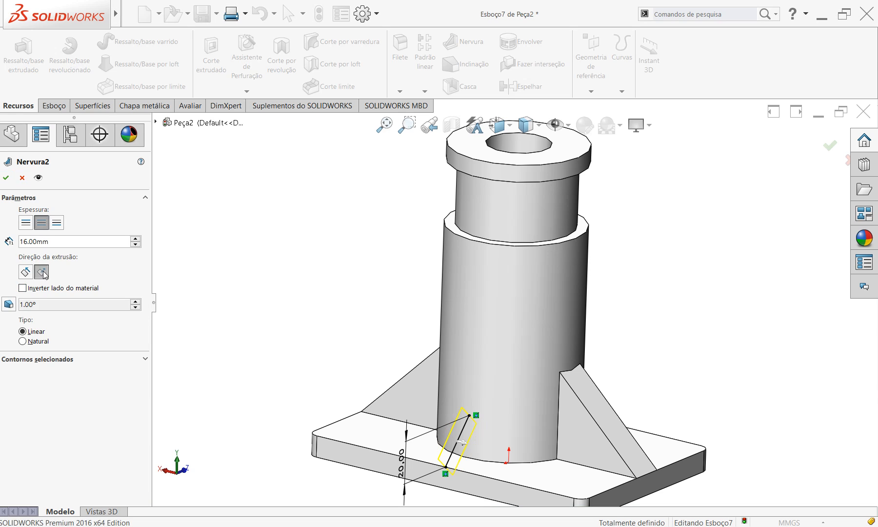
mouse_move(605, 418)
middle_mouse_down()
mouse_move(576, 410)
mouse_move(591, 429)
middle_mouse_up()
left_click(26, 272)
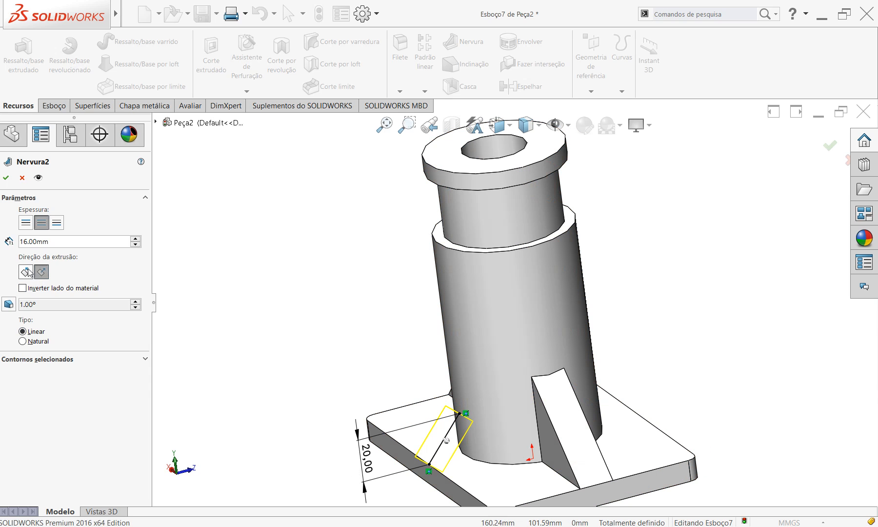
left_click(58, 291)
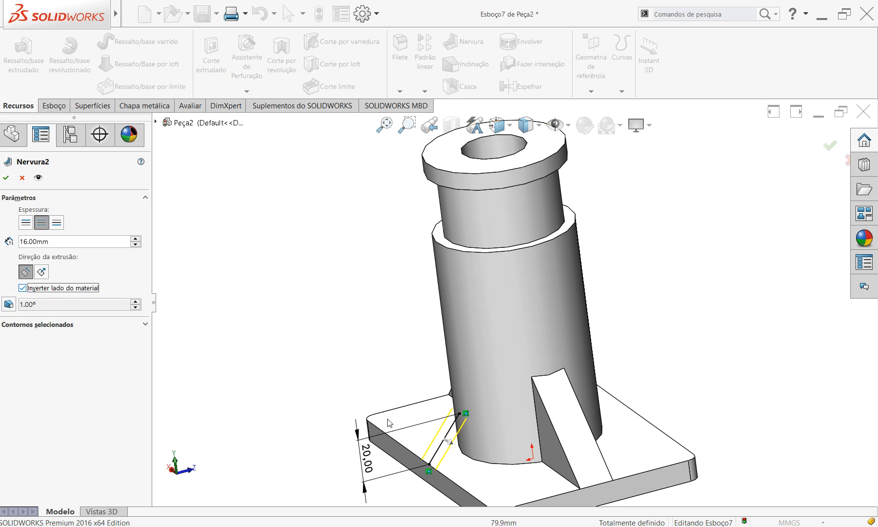
scroll(375, 428, "down", 4)
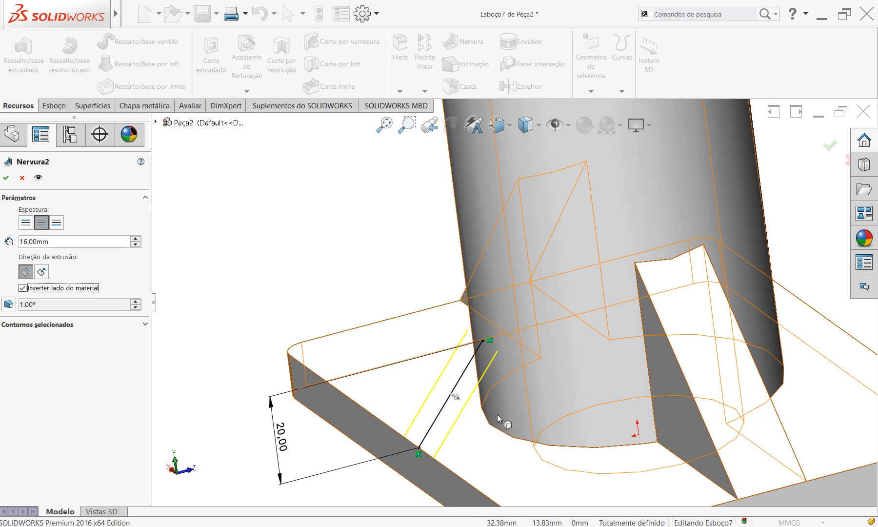
left_click(7, 179)
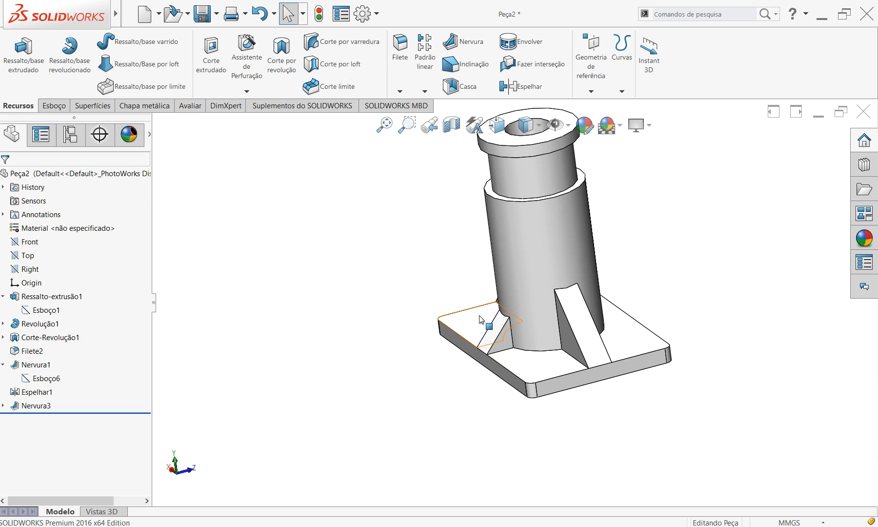
Step: Start a circular pattern and use the outer face of the large lower cylinder as its axis reference
middle_click_drag(407, 389, 599, 355)
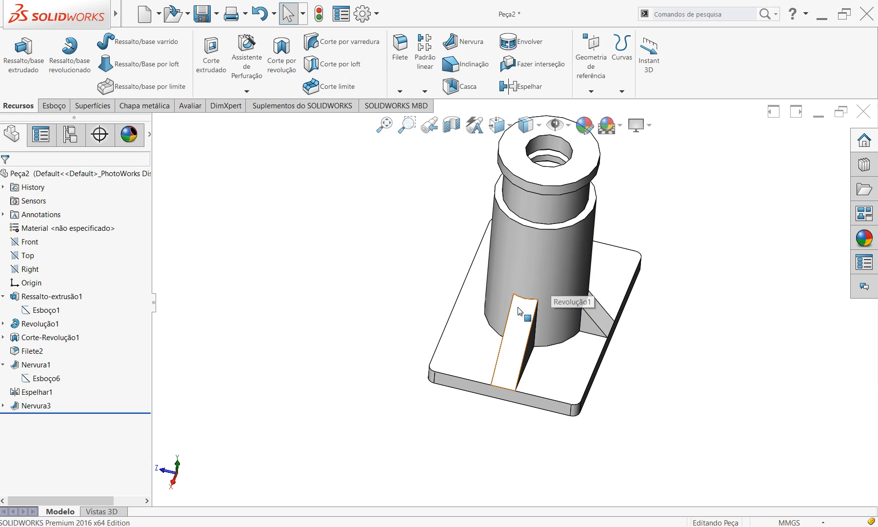
left_click(424, 91)
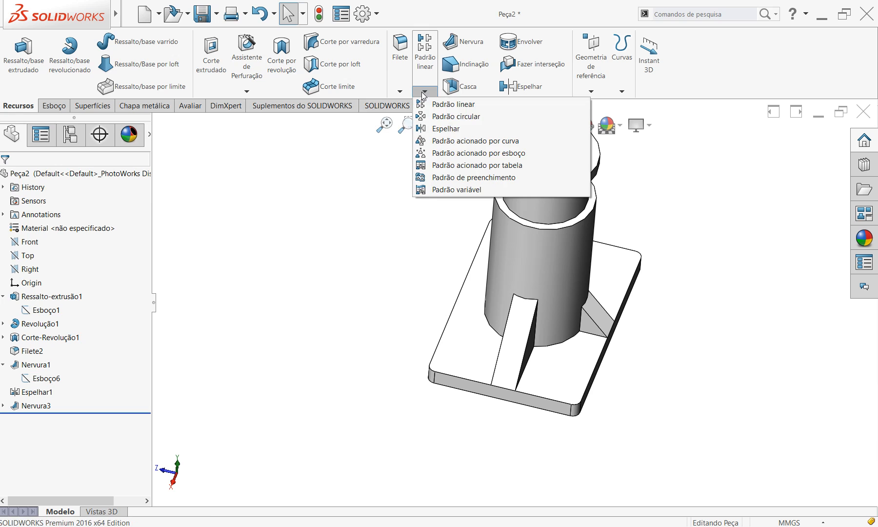
left_click(462, 118)
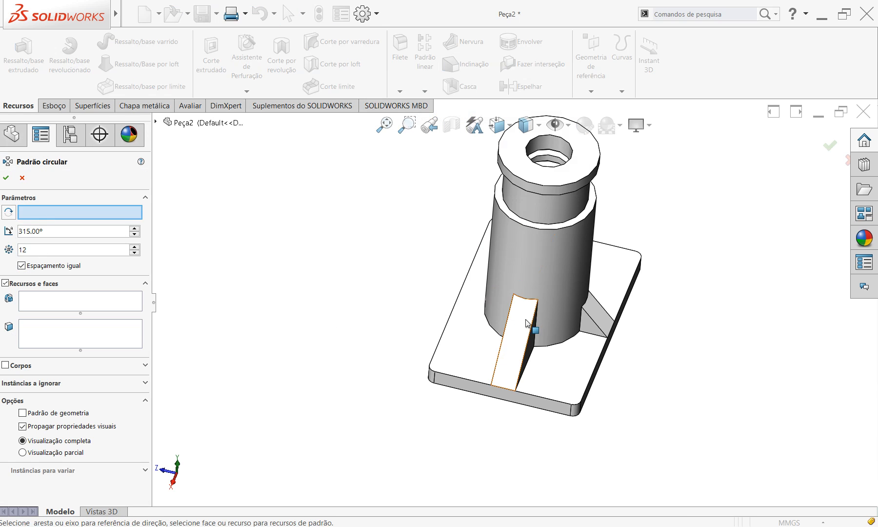
left_click(555, 265)
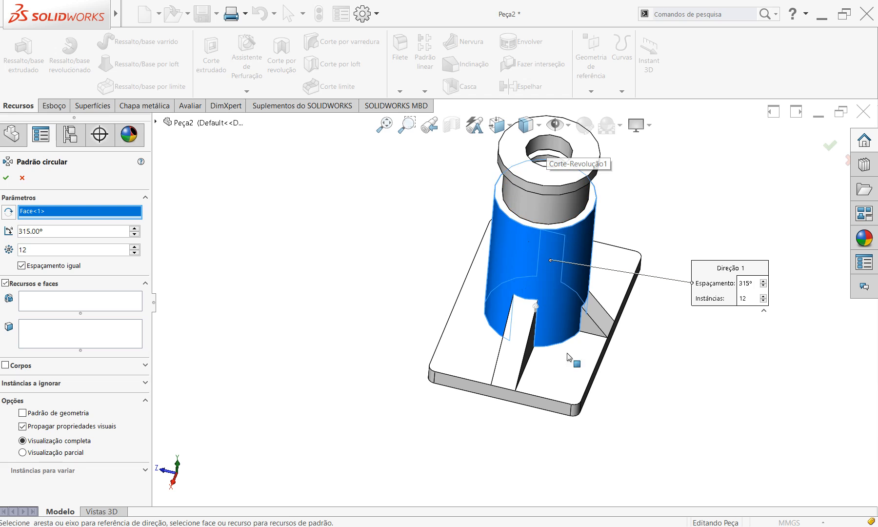
scroll(572, 359, "up", 3)
scroll(519, 244, "down", 6)
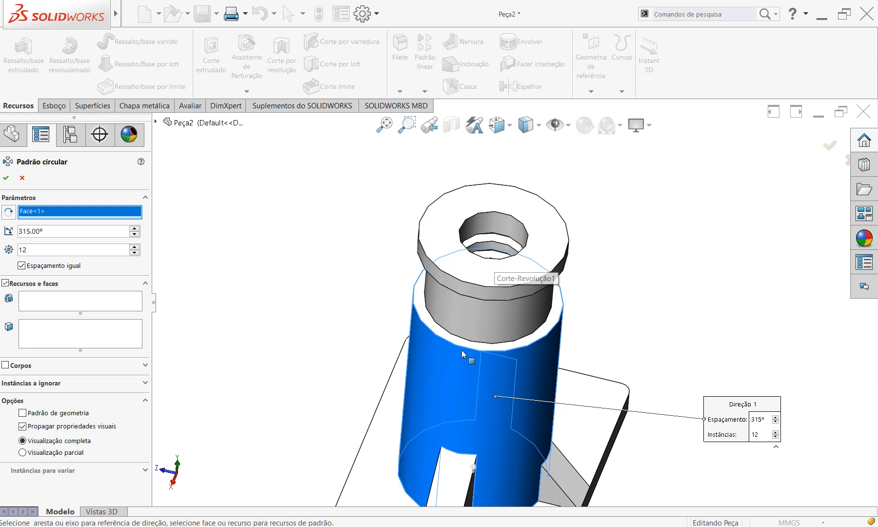
scroll(497, 295, "up", 4)
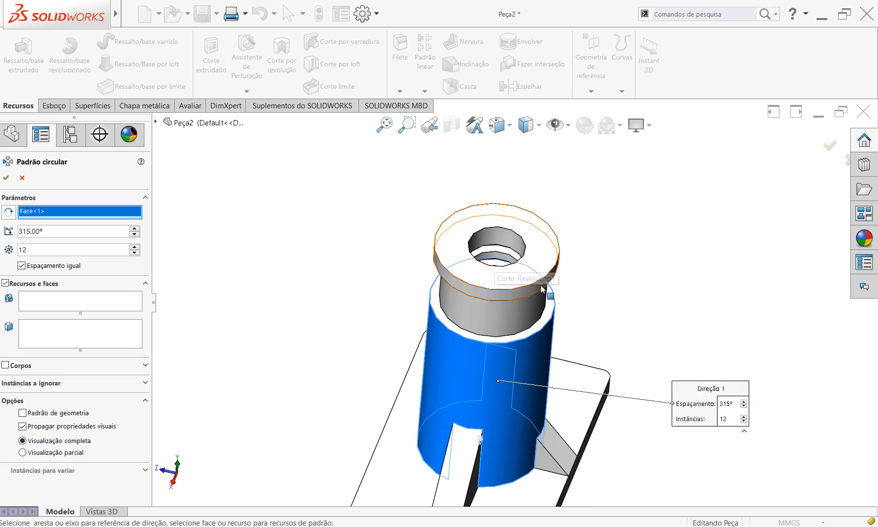
left_click(504, 340)
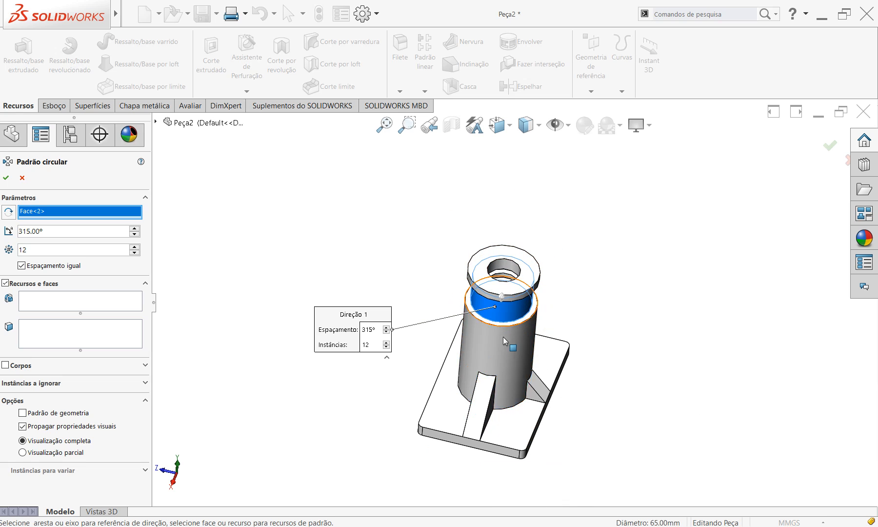
left_click(507, 266)
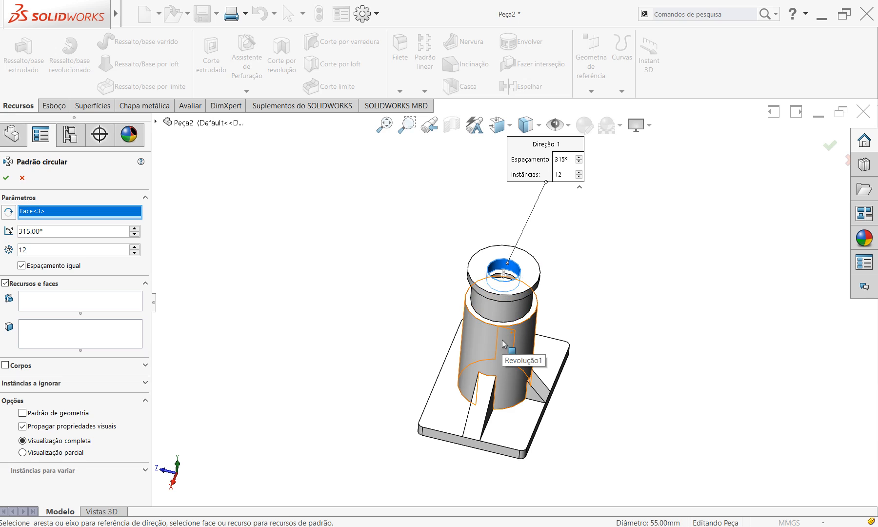
left_click(503, 341)
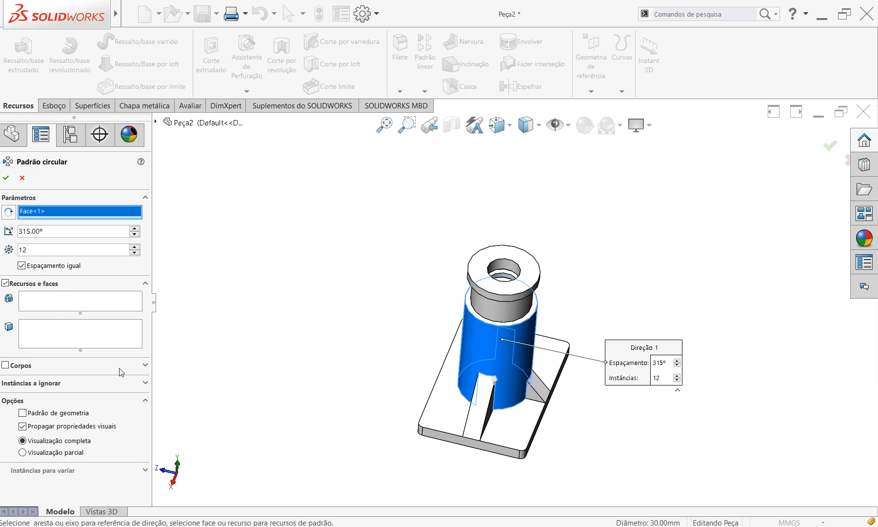
Step: Choose the short rib Nervura3 as the feature to repeat in the circular pattern
left_click(54, 303)
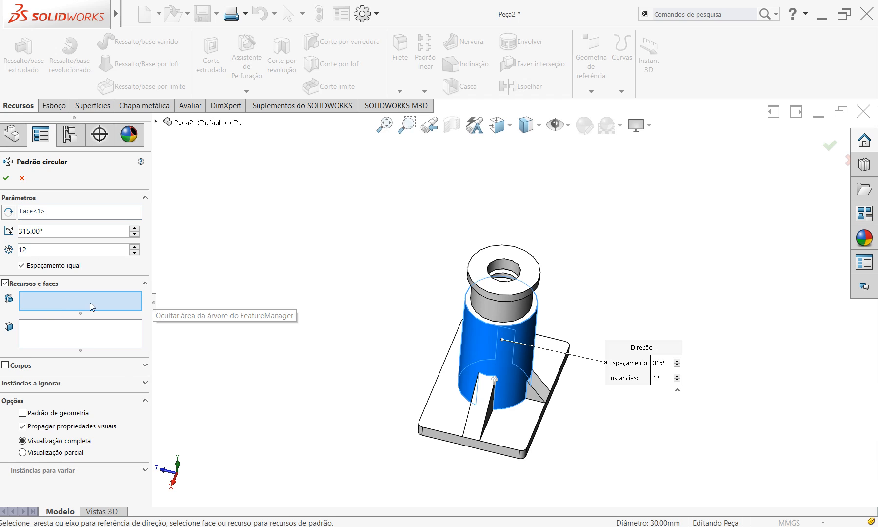
left_click(155, 123)
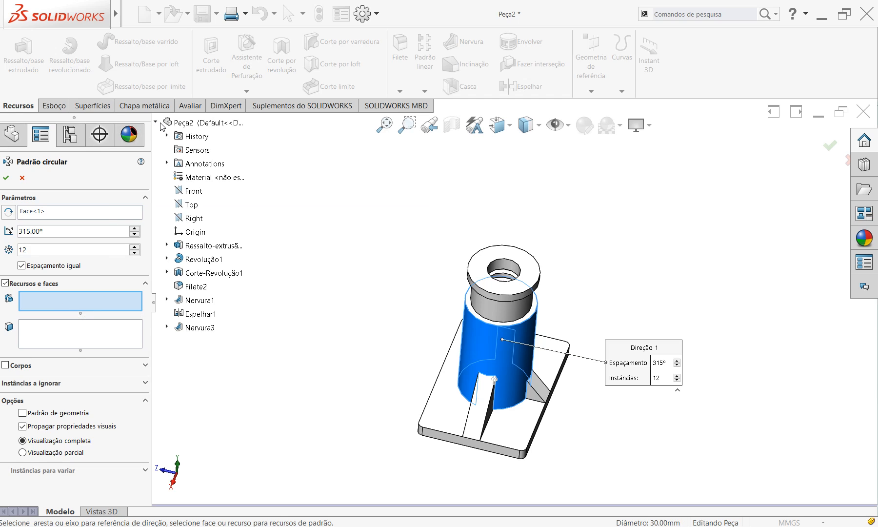
left_click(157, 124)
left_click(156, 123)
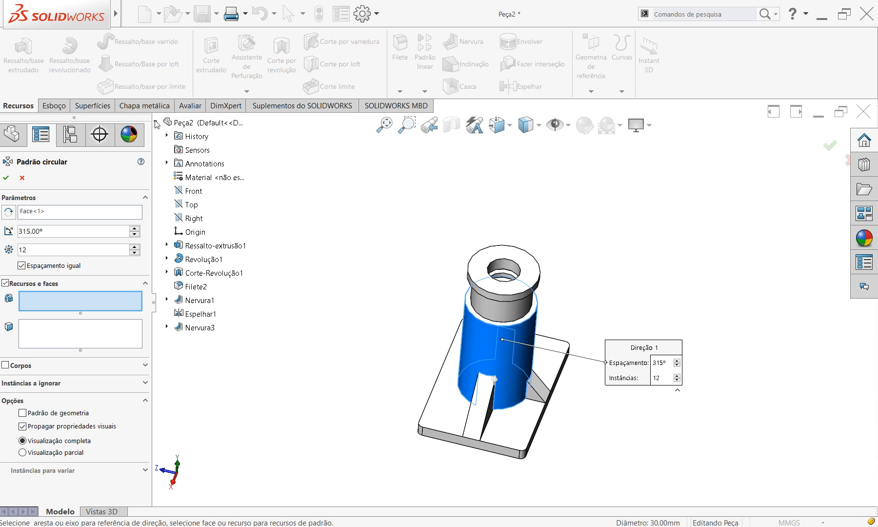
left_click(156, 123)
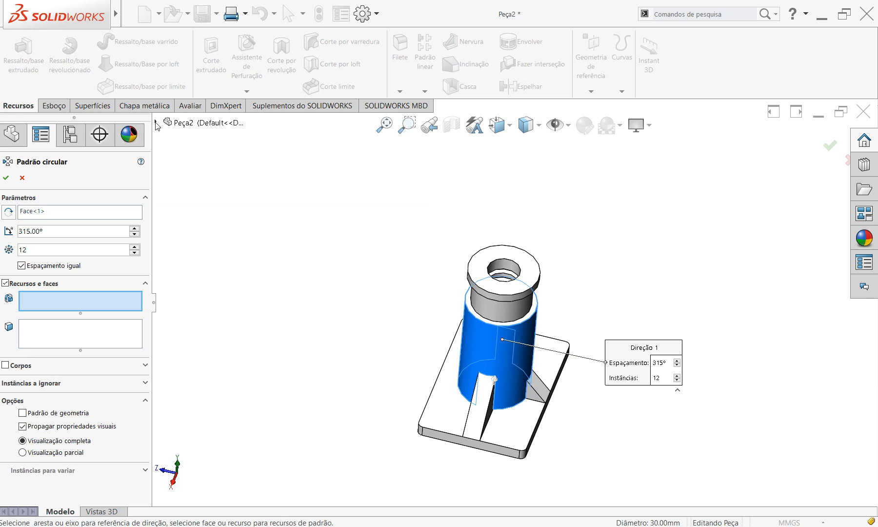
left_click(156, 123)
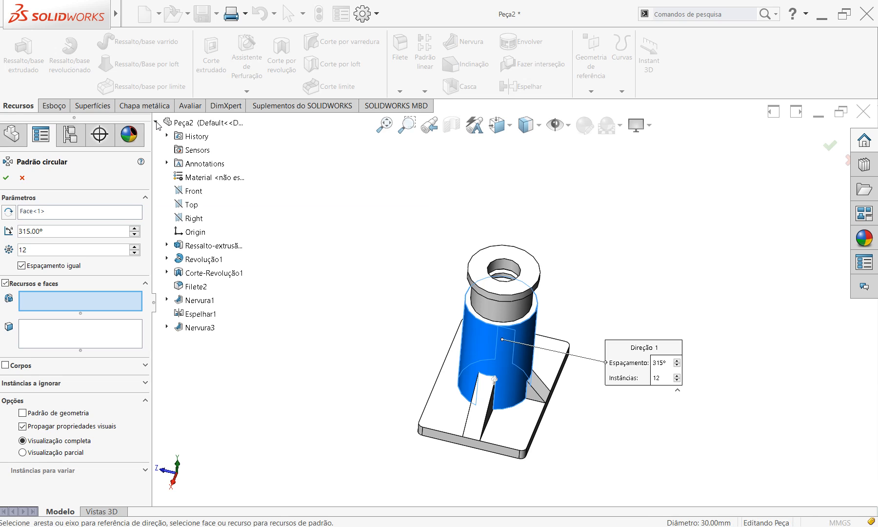
left_click(192, 328)
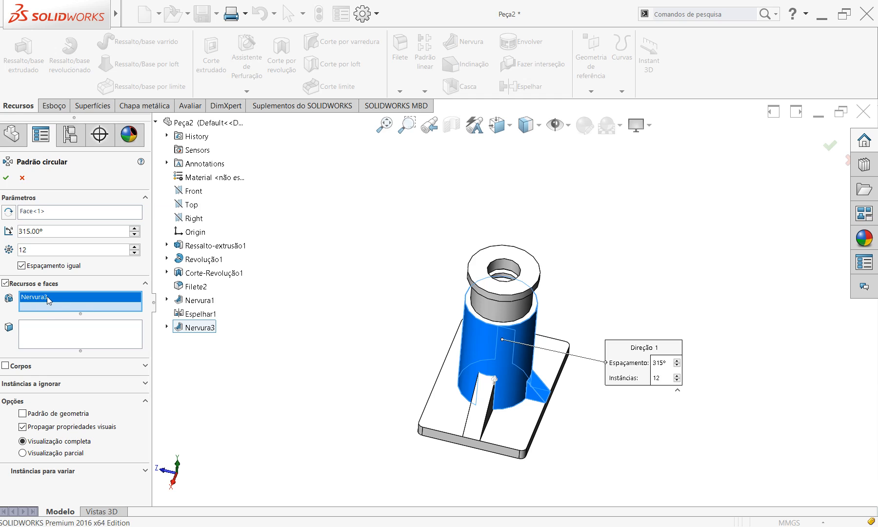
Step: Set the circular pattern to 2 equally spaced instances over 360°
left_click(134, 247)
left_click(135, 246)
left_click(49, 266)
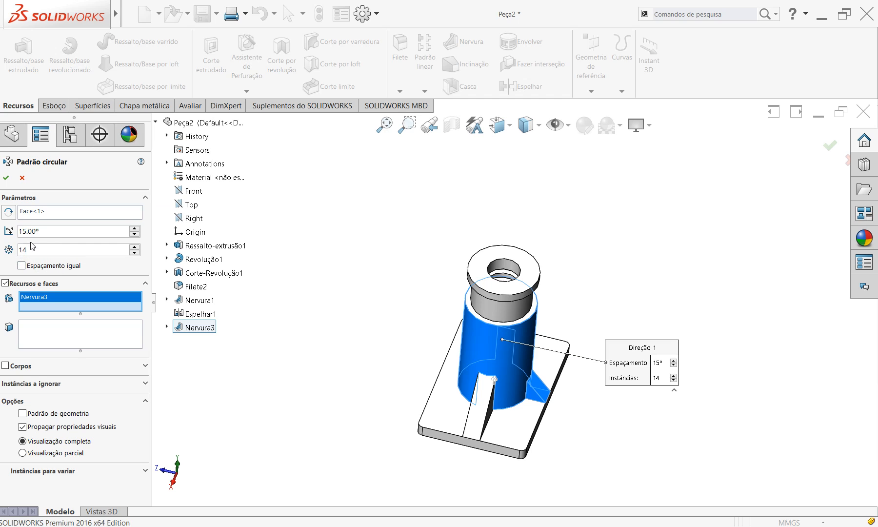
double_click(45, 232)
left_click(50, 300)
double_click(56, 249)
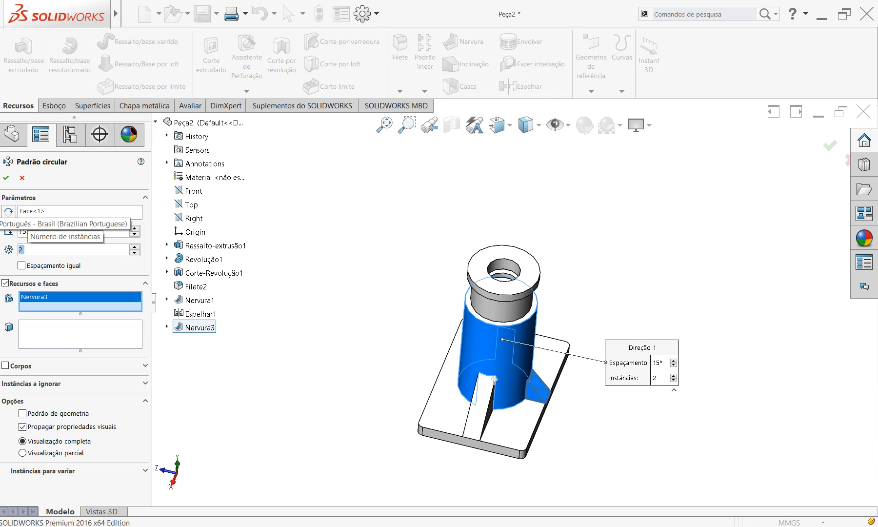
left_click(27, 265)
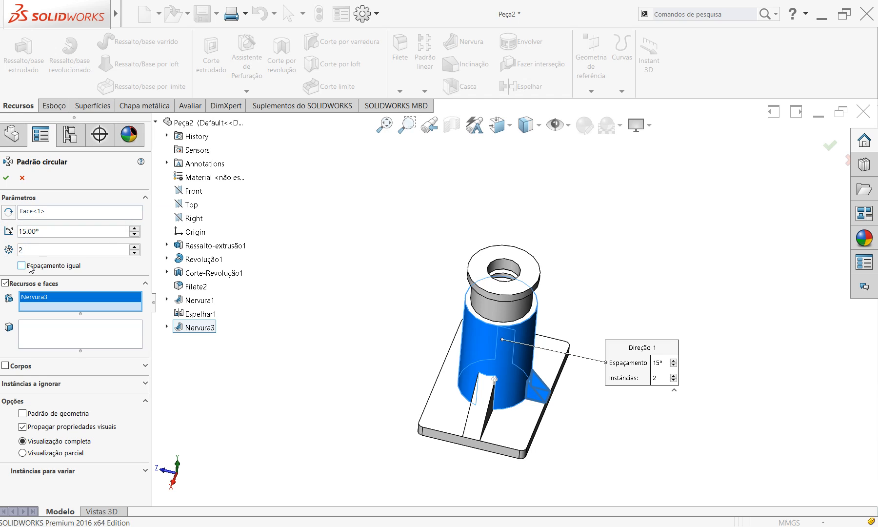
double_click(63, 231)
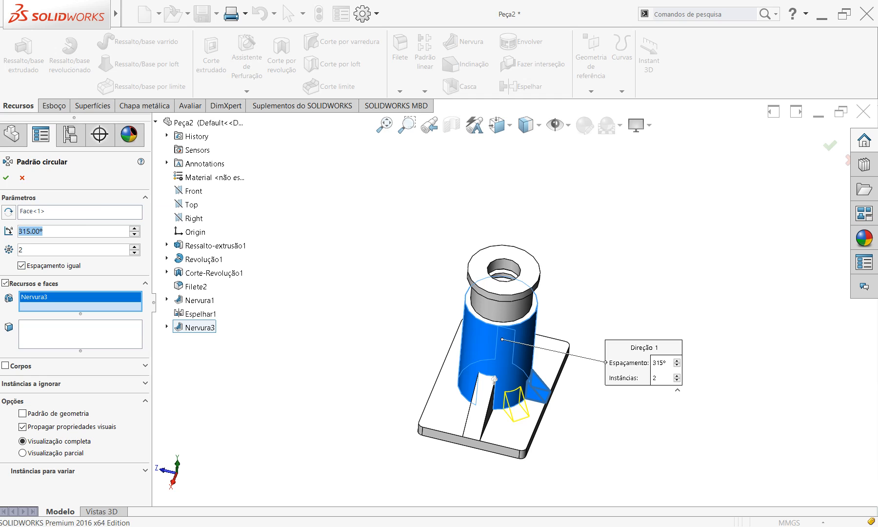
type("360")
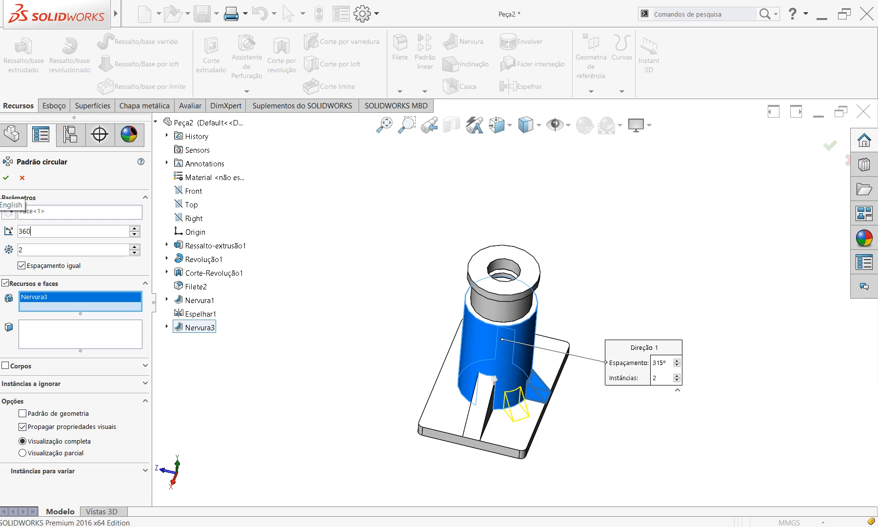
key("Return")
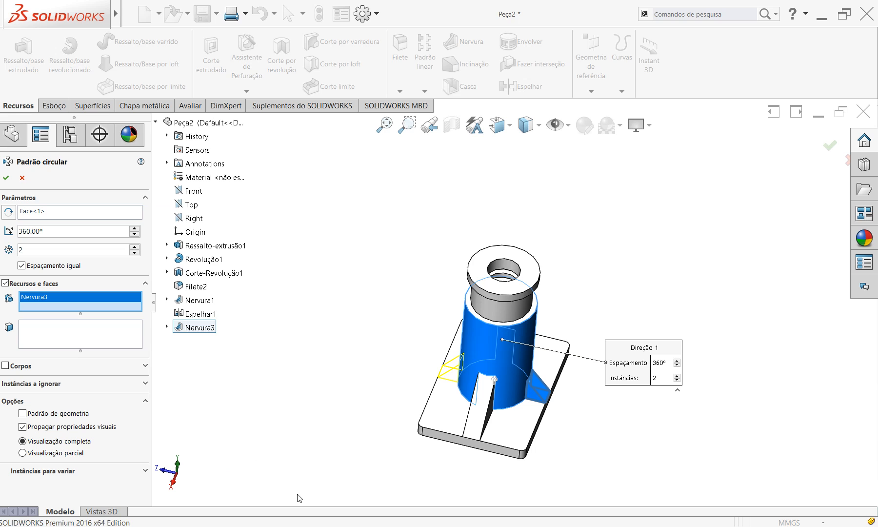
Step: Preview the pattern with 3 instances, set the count back to 2 and create the circular pattern of the short rib
scroll(455, 384, "down", 3)
middle_click_drag(600, 444, 560, 375)
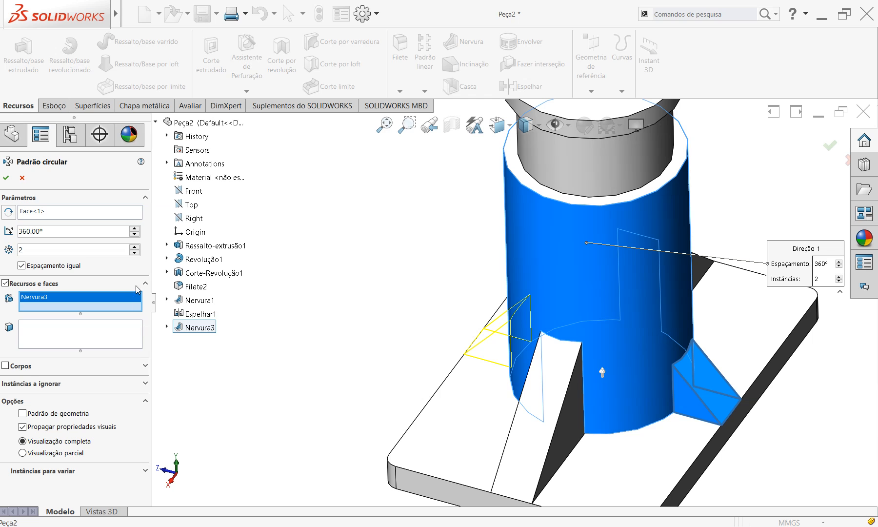
left_click(135, 246)
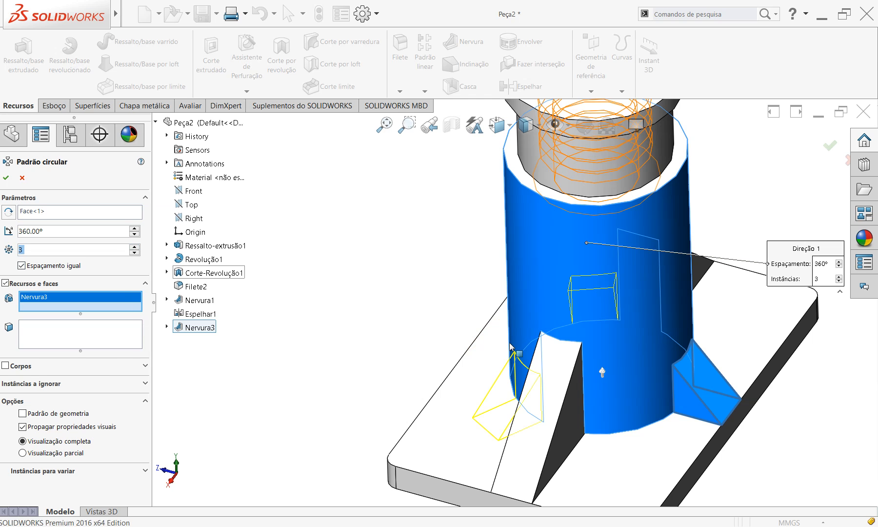
middle_click_drag(592, 341, 597, 435)
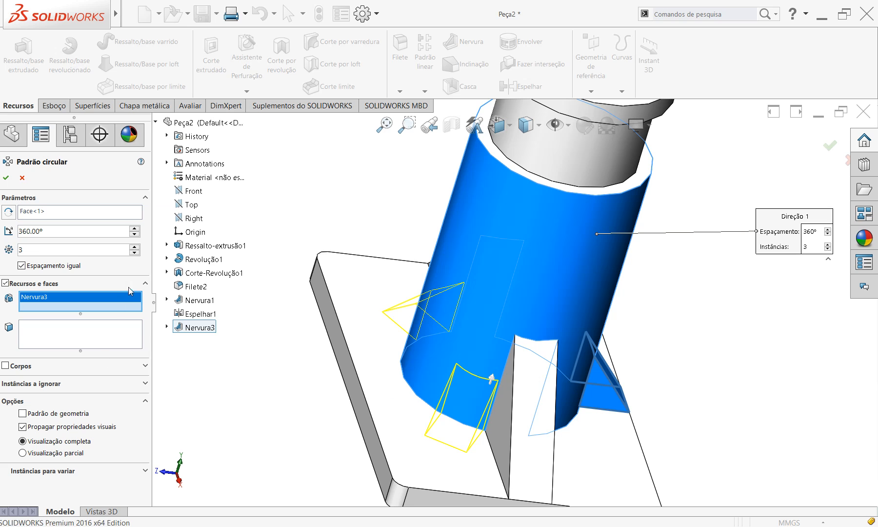
left_click(134, 252)
middle_click_drag(717, 410, 693, 405)
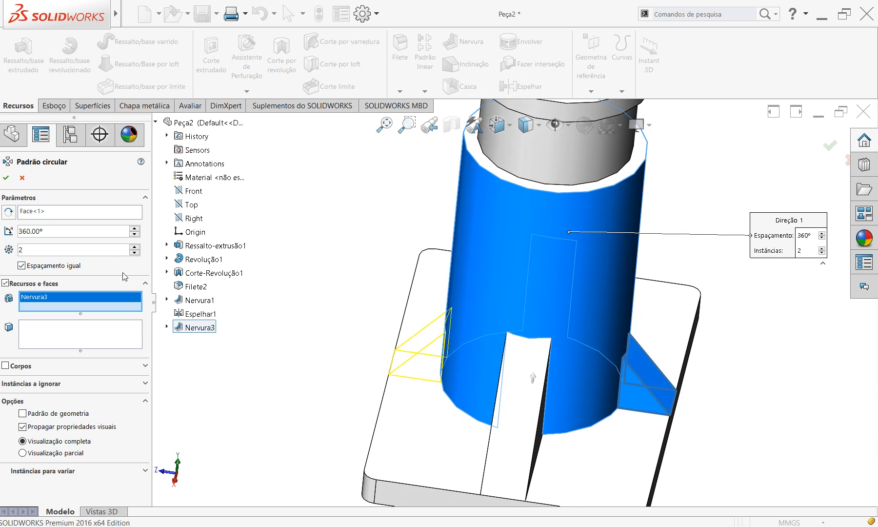
left_click(6, 177)
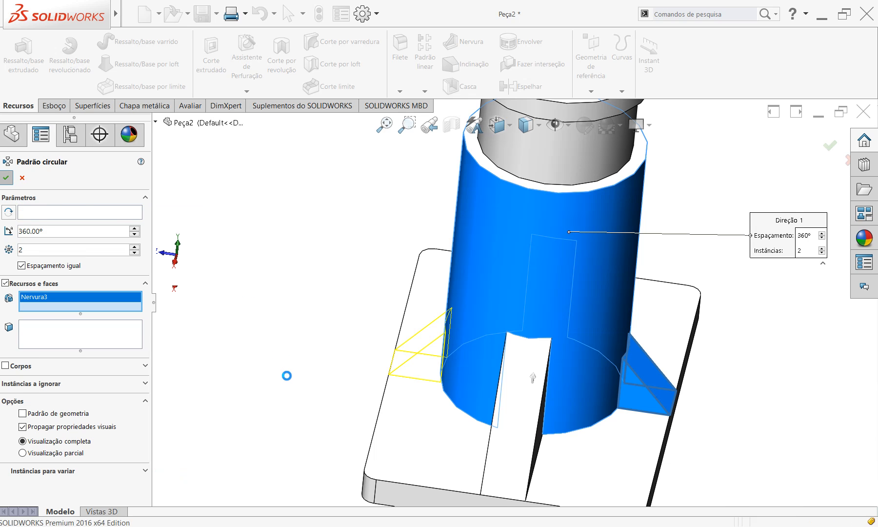
middle_click_drag(710, 392, 695, 448)
scroll(492, 326, "up", 4)
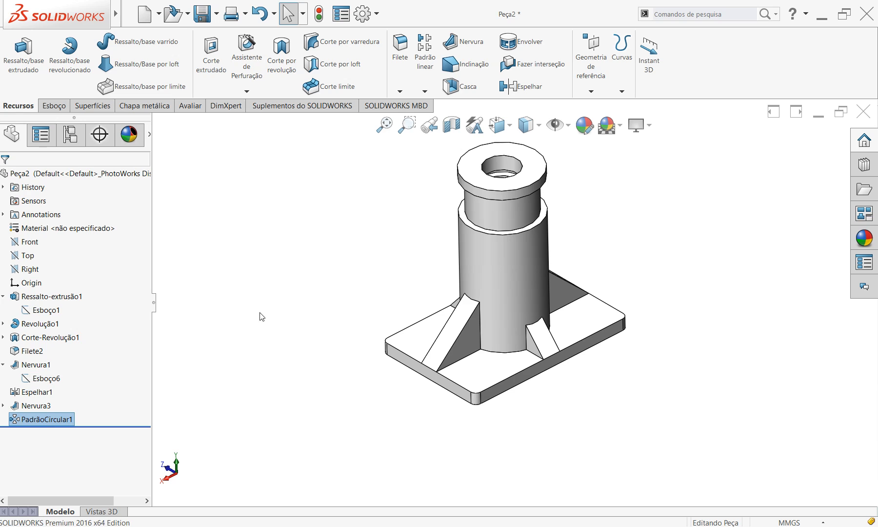
Step: Check the opening dimensions in the reference drawing and start a straight slot sketch on the Front plane
left_click(60, 107)
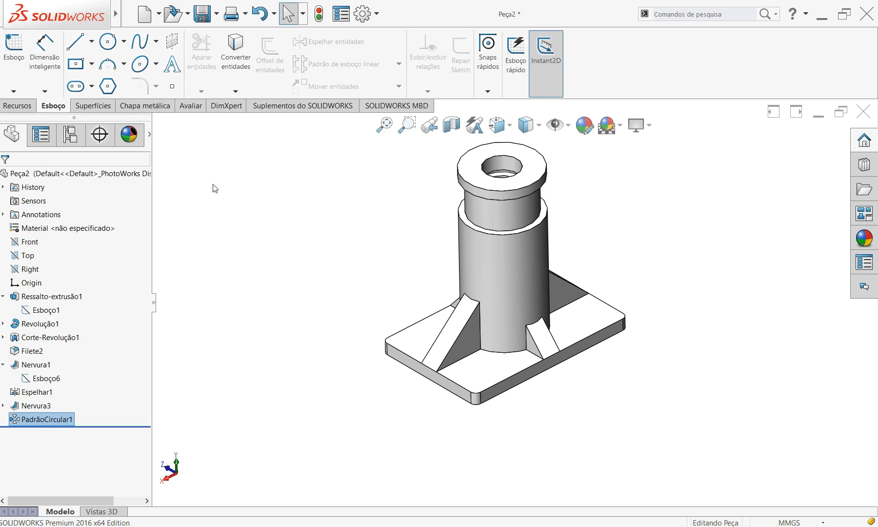
left_click(91, 89)
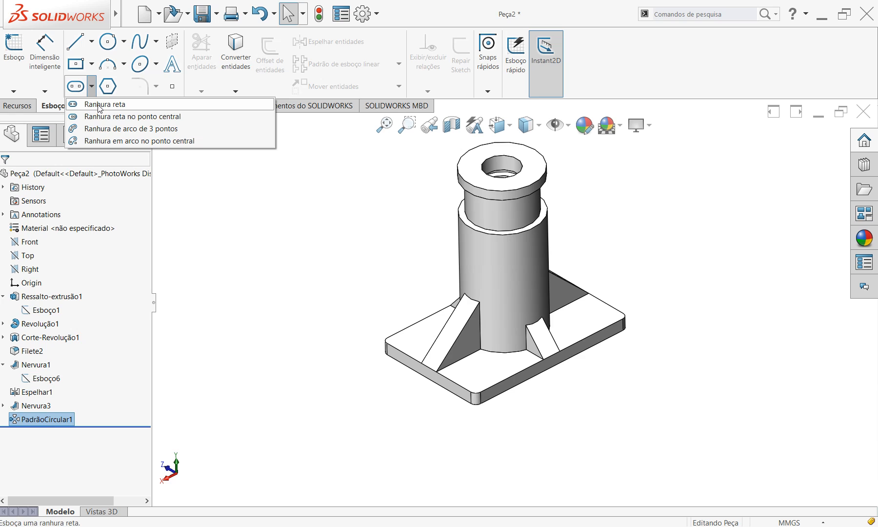
left_click(101, 106)
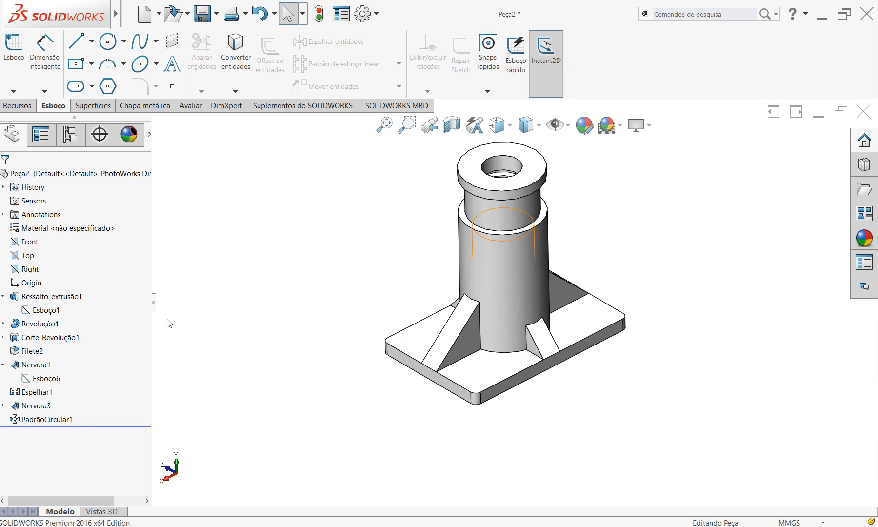
key("alt+Tab")
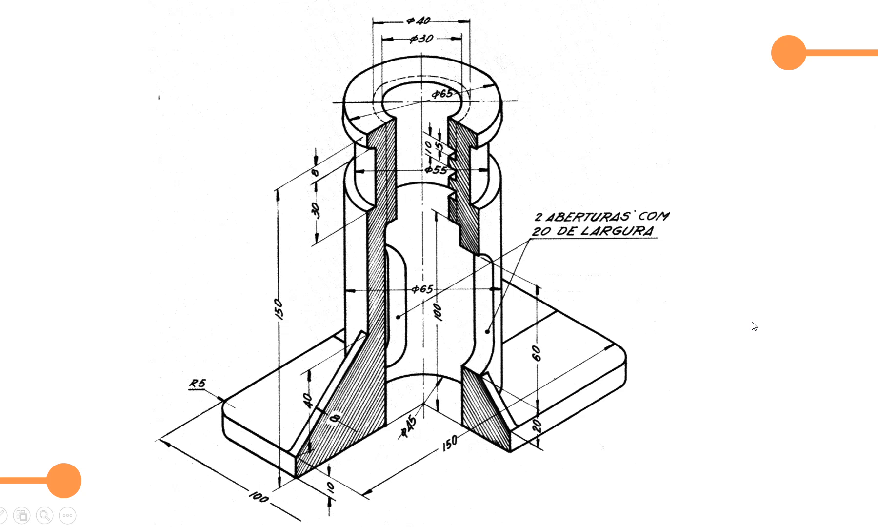
key("alt+Tab")
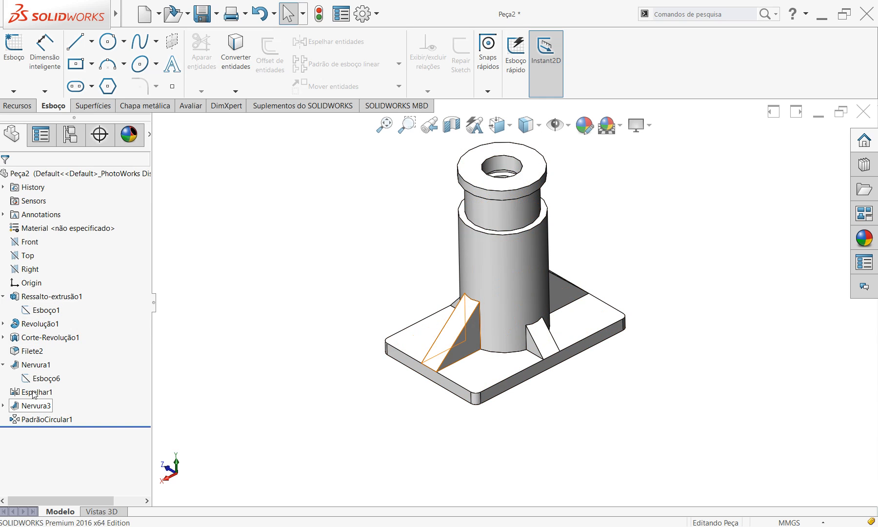
left_click(29, 242)
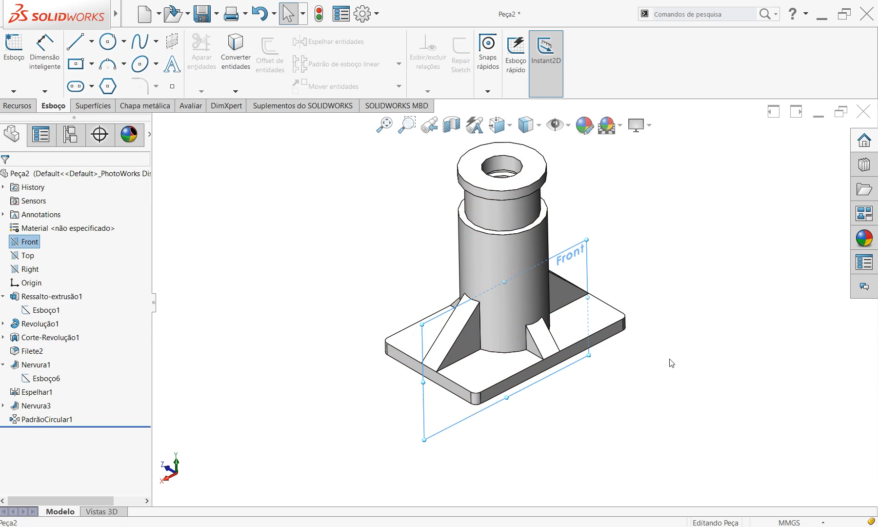
key("ctrl+1")
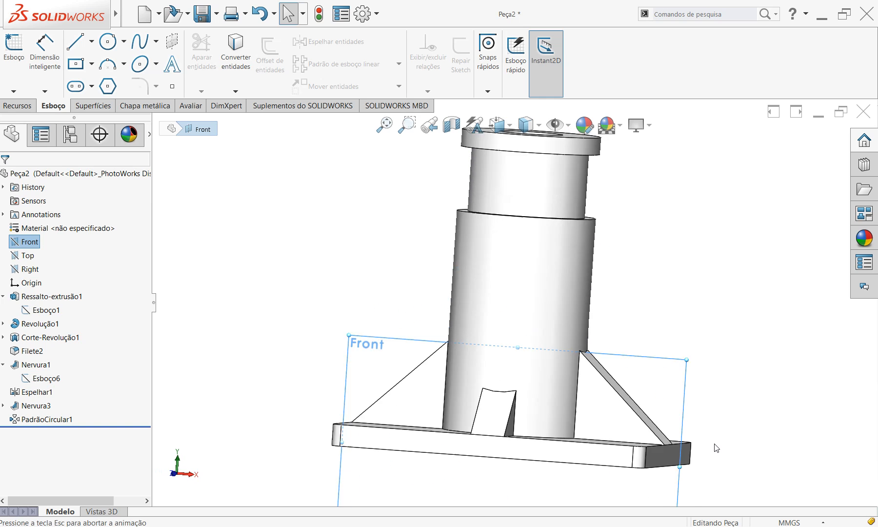
left_click(91, 86)
left_click(101, 105)
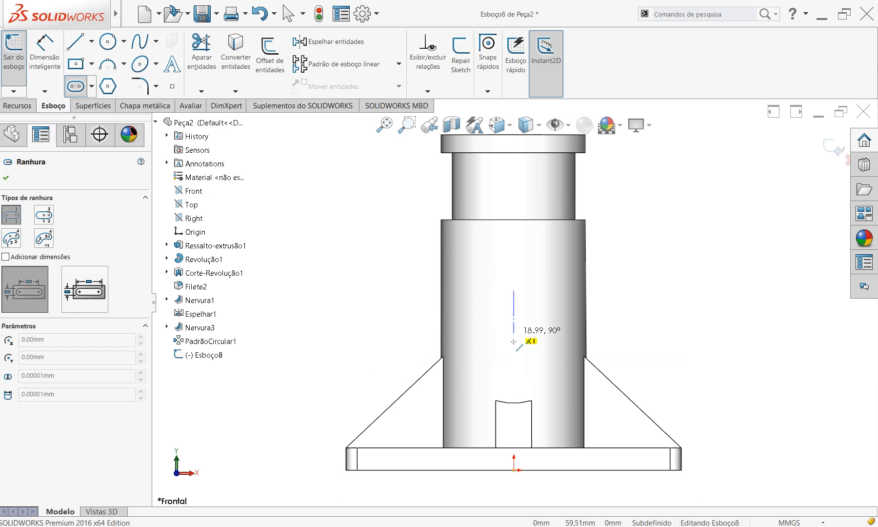
left_click(512, 376)
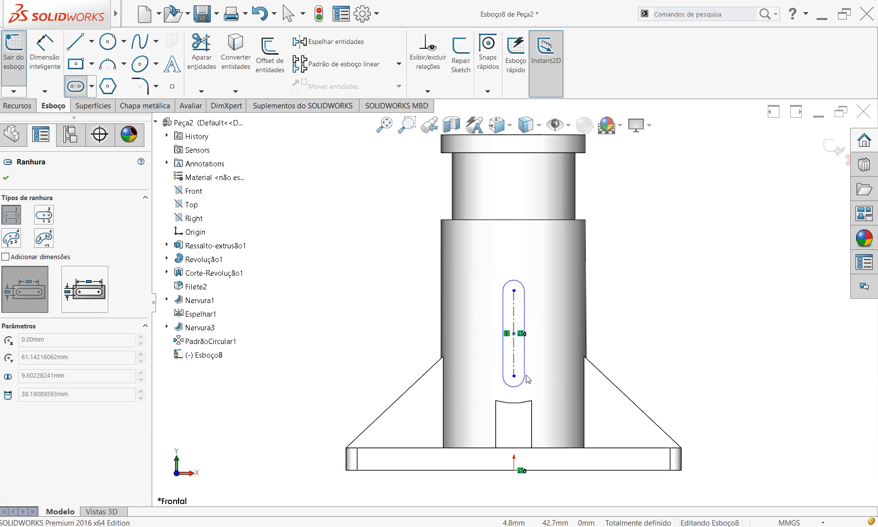
left_click(531, 380)
left_click(530, 381)
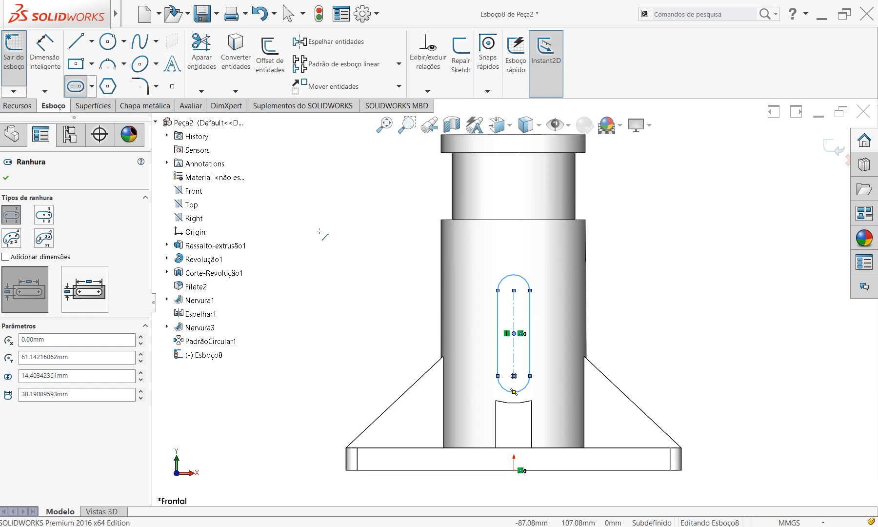
key("Escape")
key("ctrl+z")
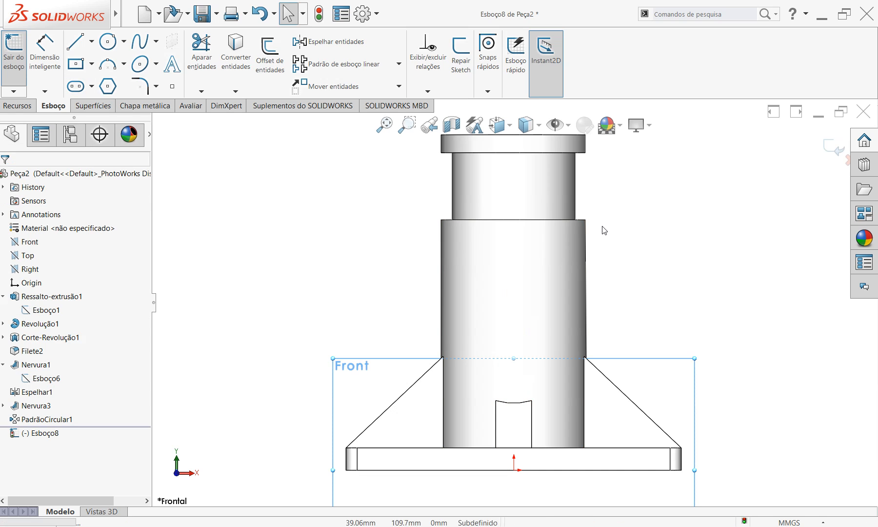
Step: Sketch a vertical straight slot on the cylinder's centreline, about 17.5 mm wide and 52 mm long, using the overall-length slot type
left_click(91, 86)
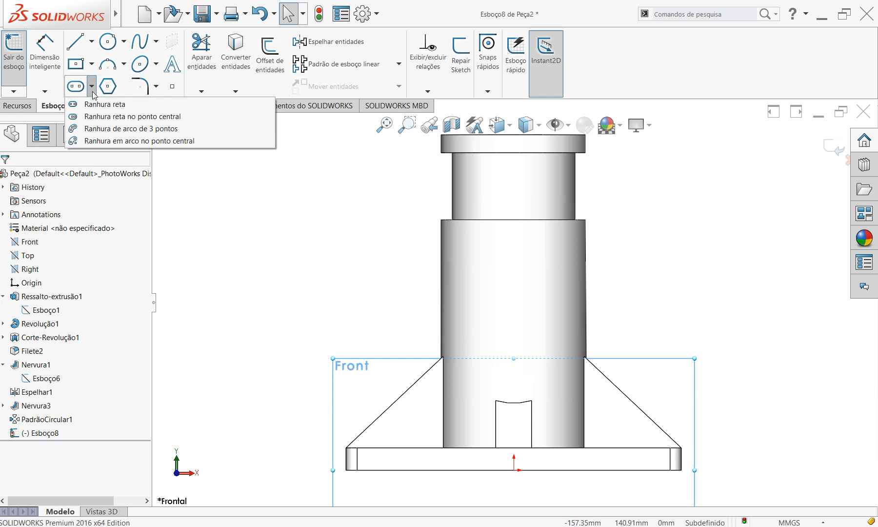
left_click(100, 105)
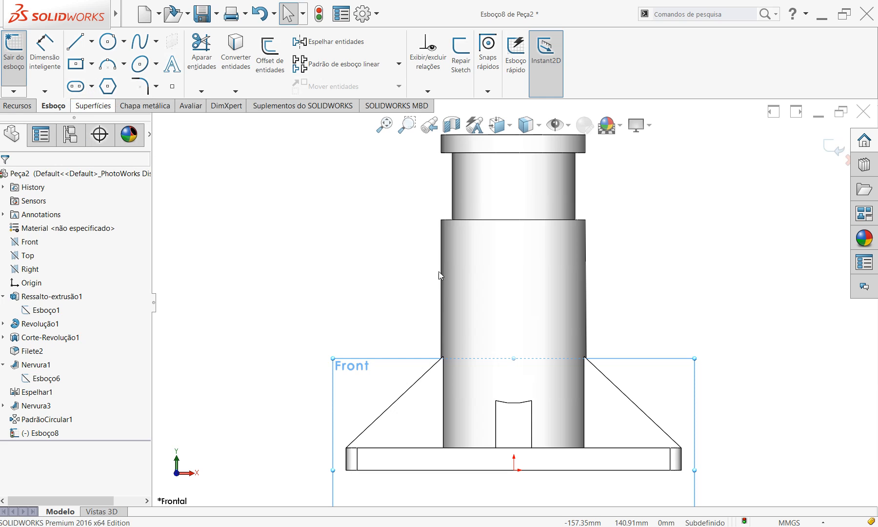
left_click(514, 293)
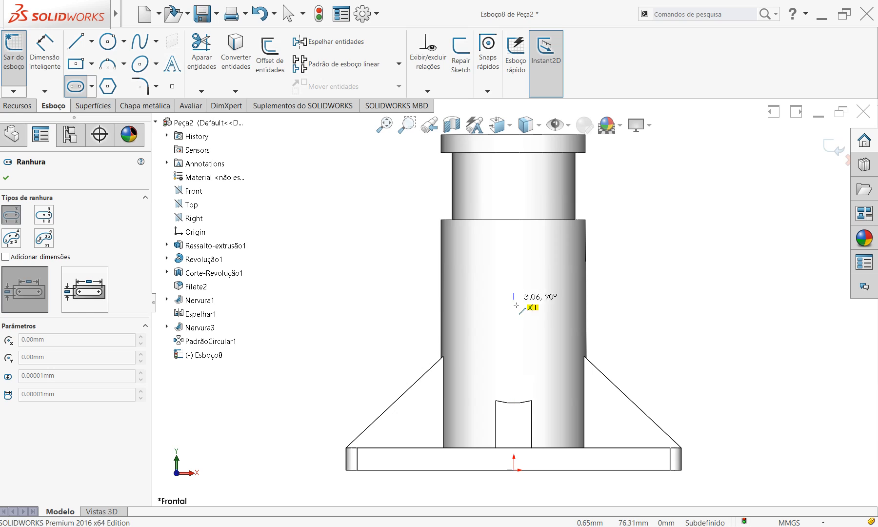
left_click(515, 371)
left_click(520, 374)
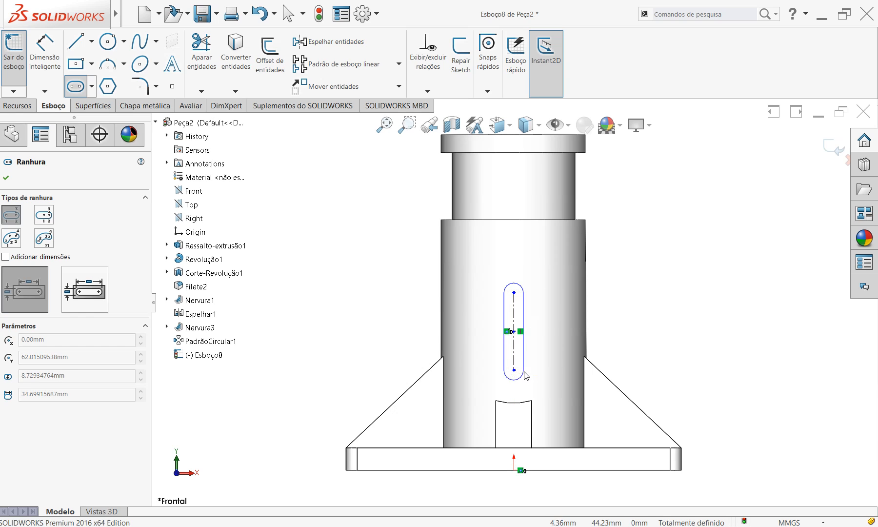
left_click(528, 377)
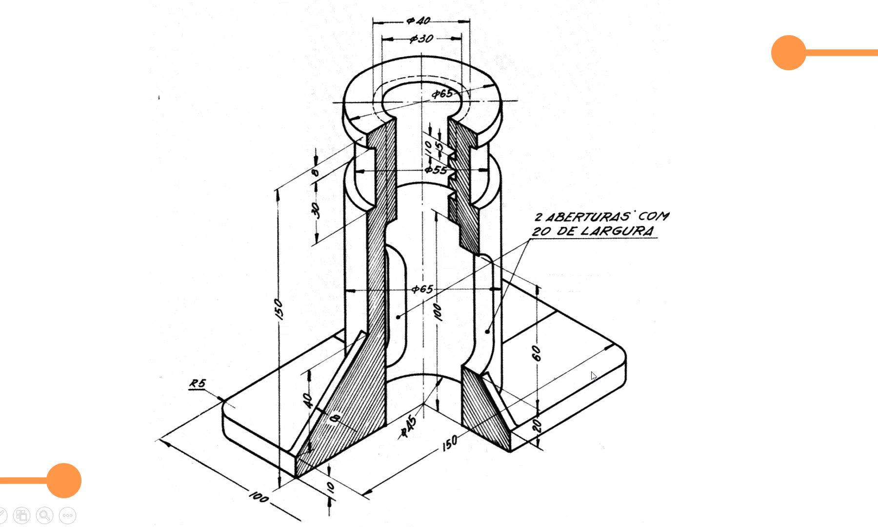
key("alt+Tab")
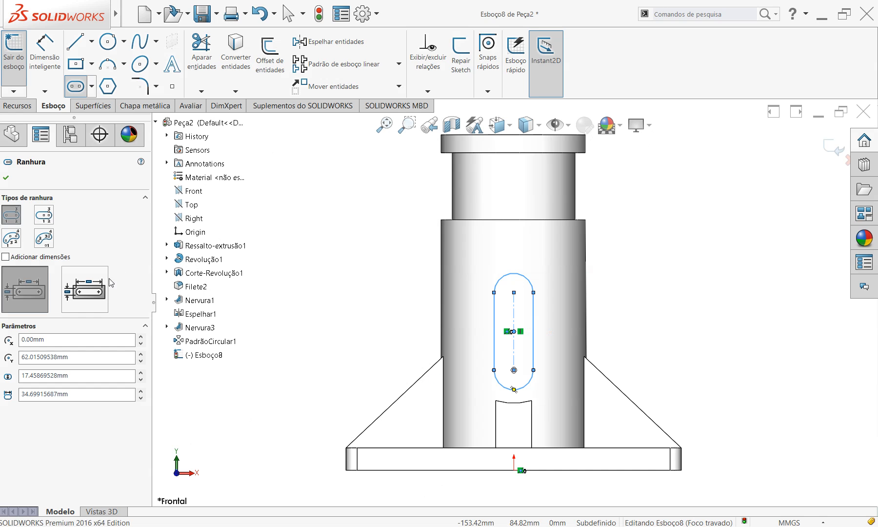
left_click(89, 289)
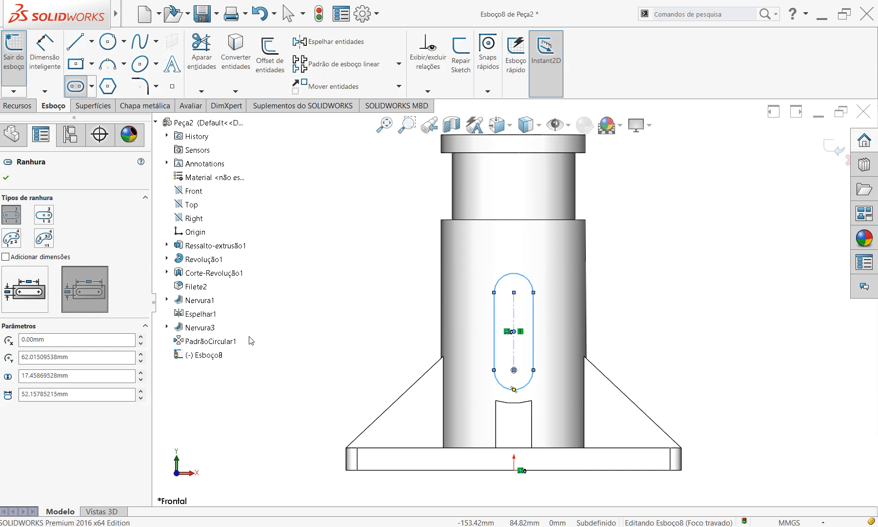
Step: Dimension the slot's width between its two straight sides as 20 mm
left_click(44, 49)
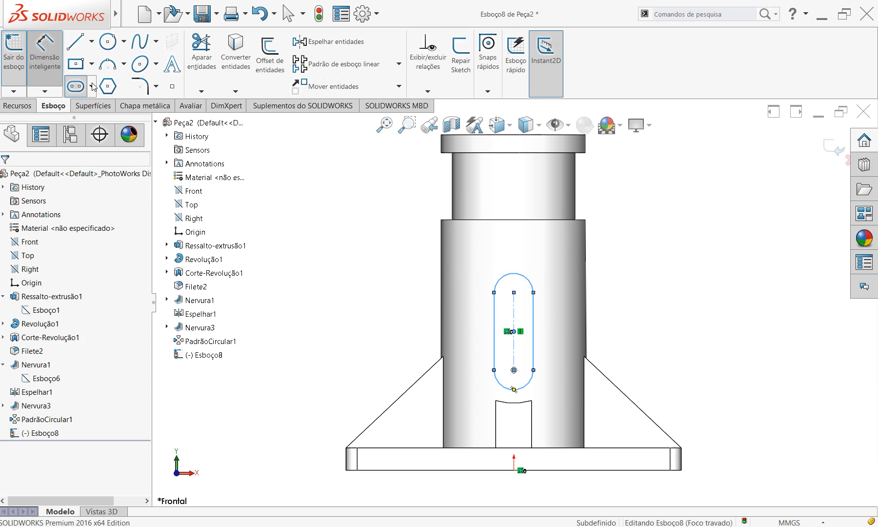
left_click(494, 313)
left_click(532, 312)
left_click(516, 248)
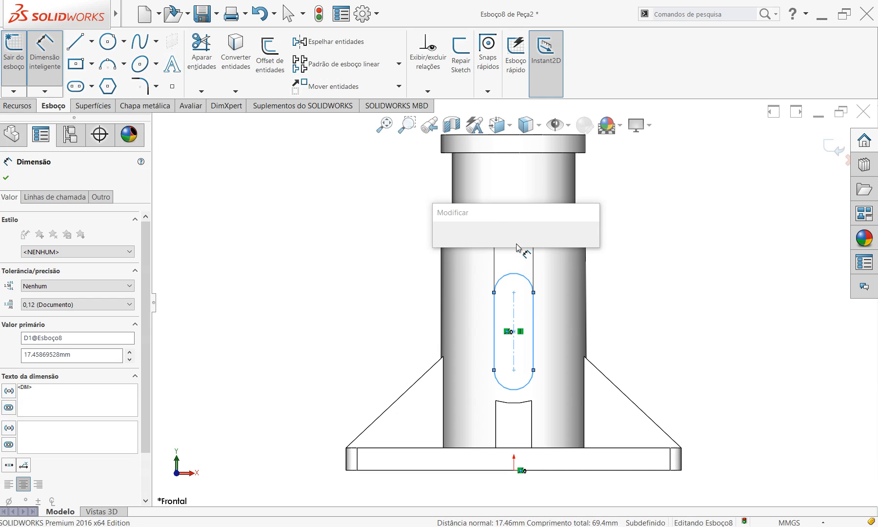
type("2")
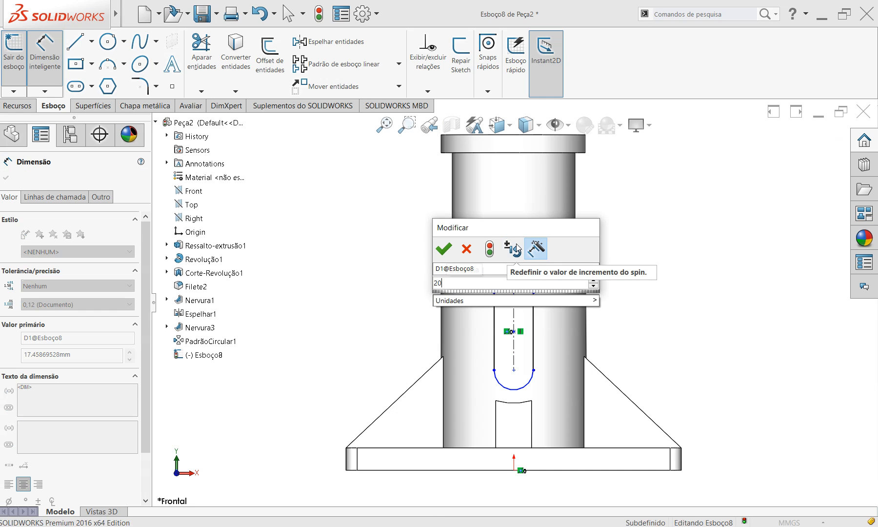
type("0")
key("Escape")
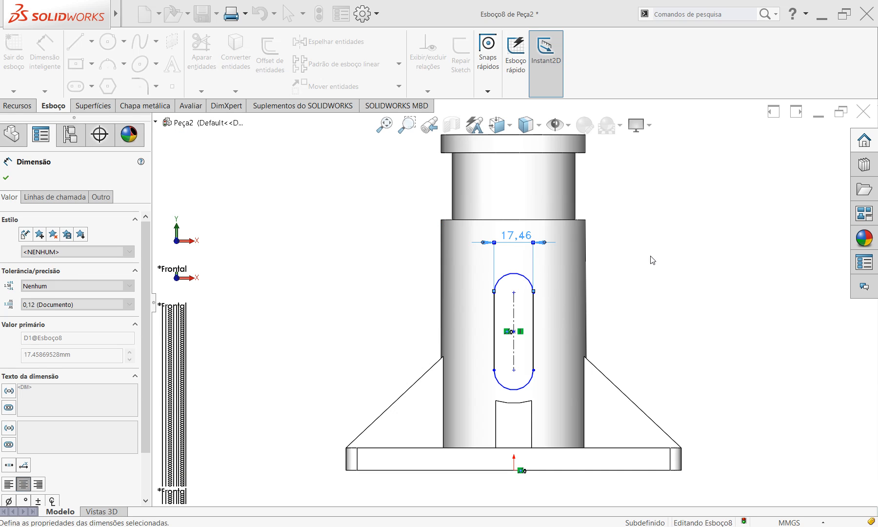
Step: Dimension the slot's overall length between its two arc ends as 60 mm
left_click(54, 67)
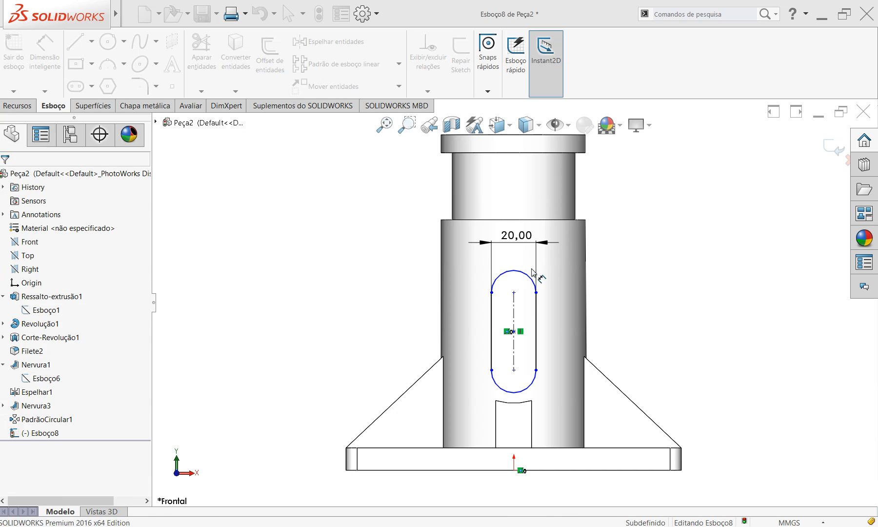
left_click(515, 271)
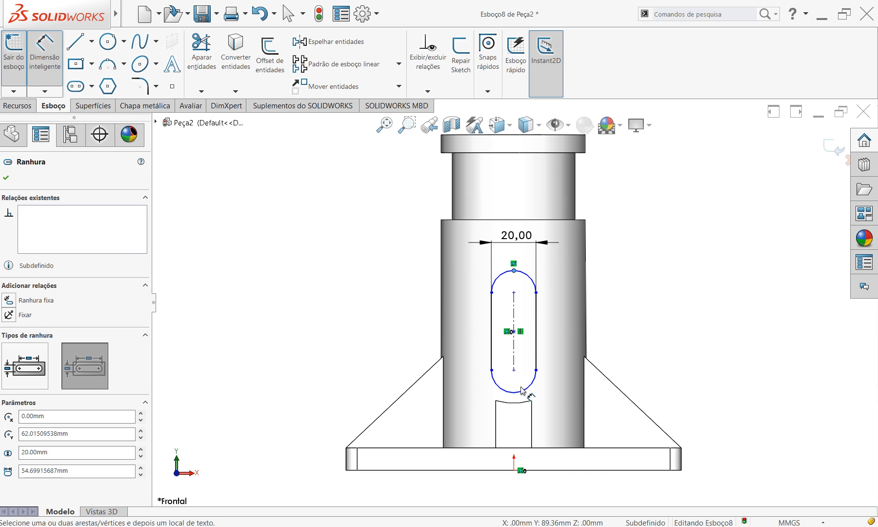
left_click(514, 392)
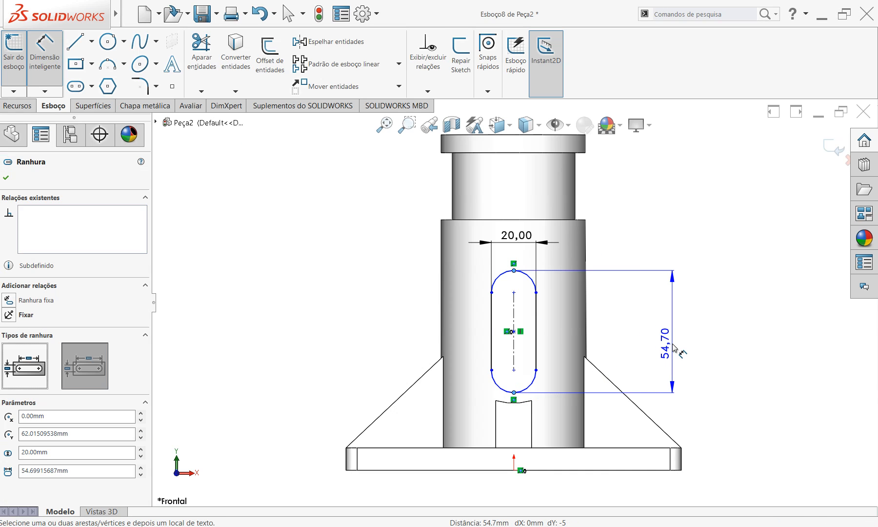
left_click(669, 349)
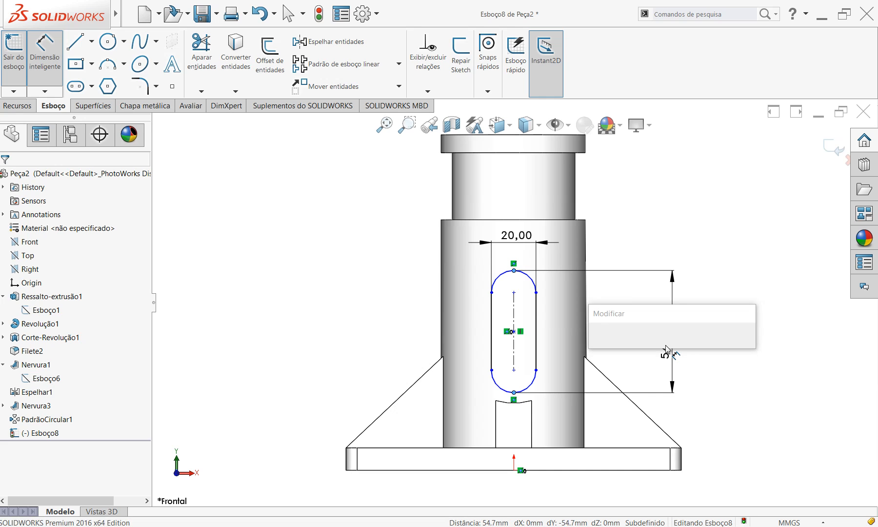
type("60")
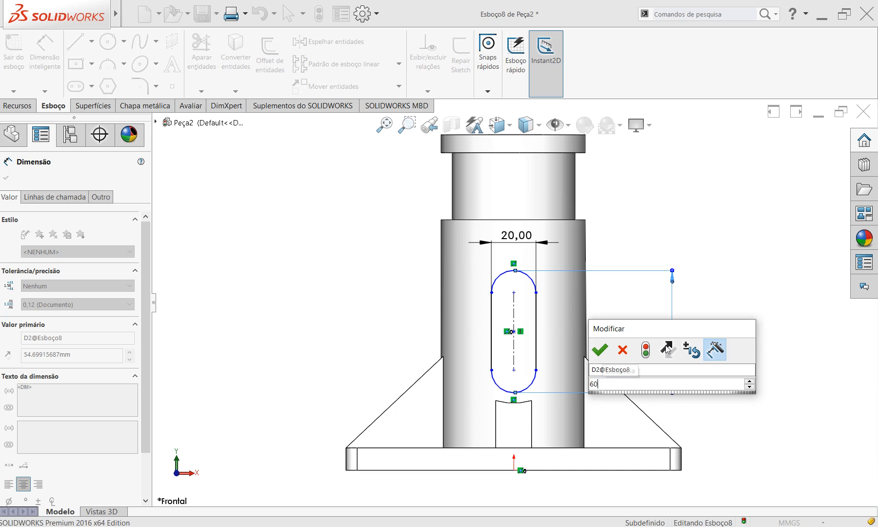
key("Return")
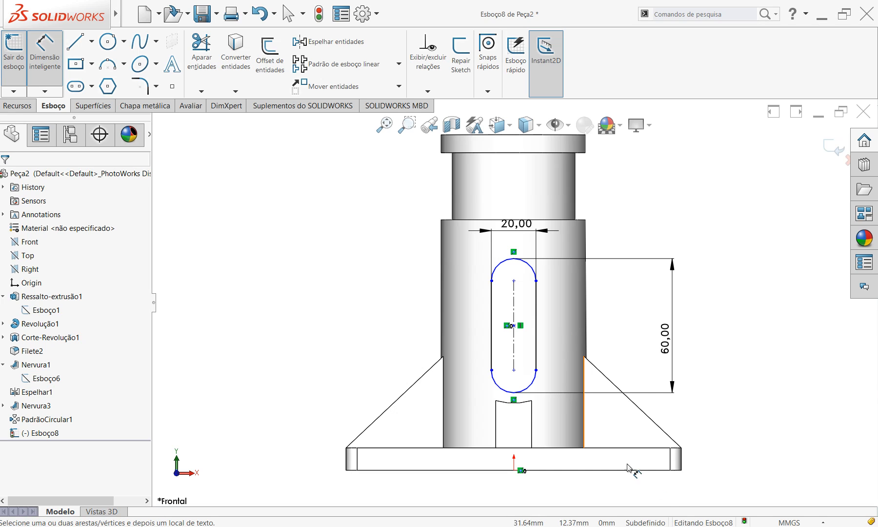
Step: Check the slot's height in the reference drawing and dimension its lower end 20 mm above the base plate's upper face
left_click(646, 526)
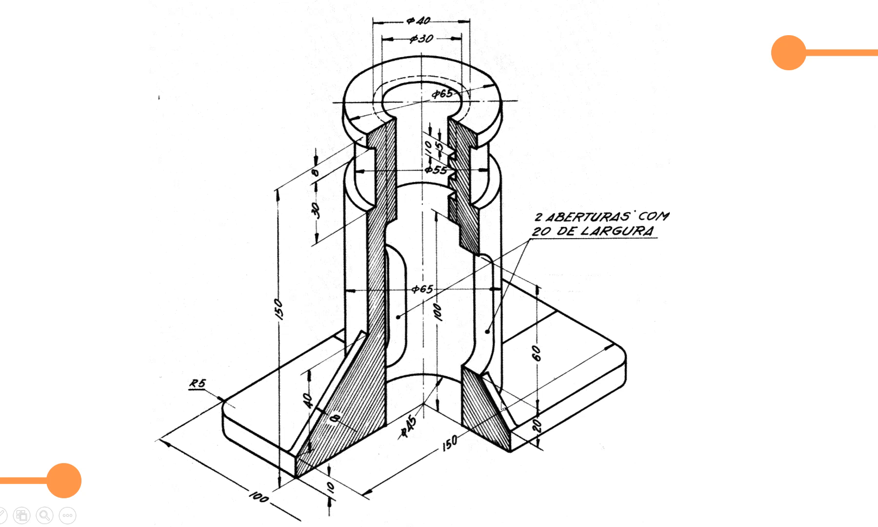
key("alt+Tab")
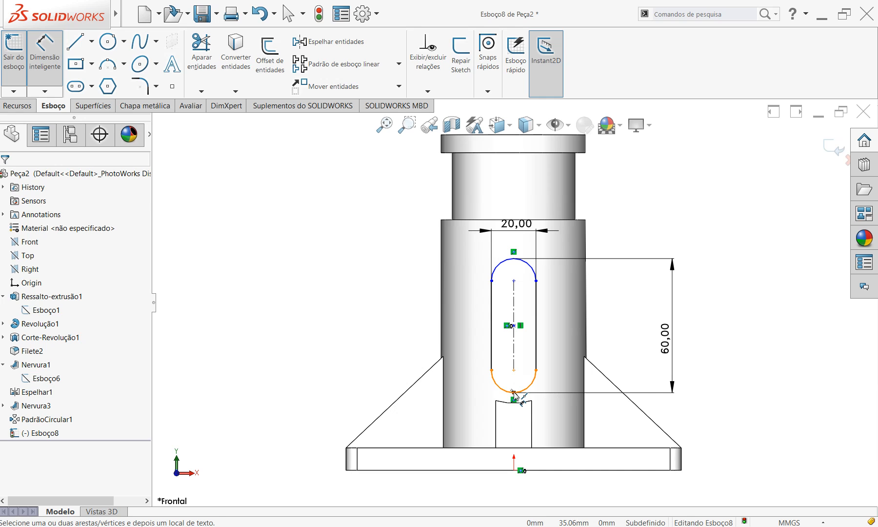
left_click(513, 392)
left_click(605, 448)
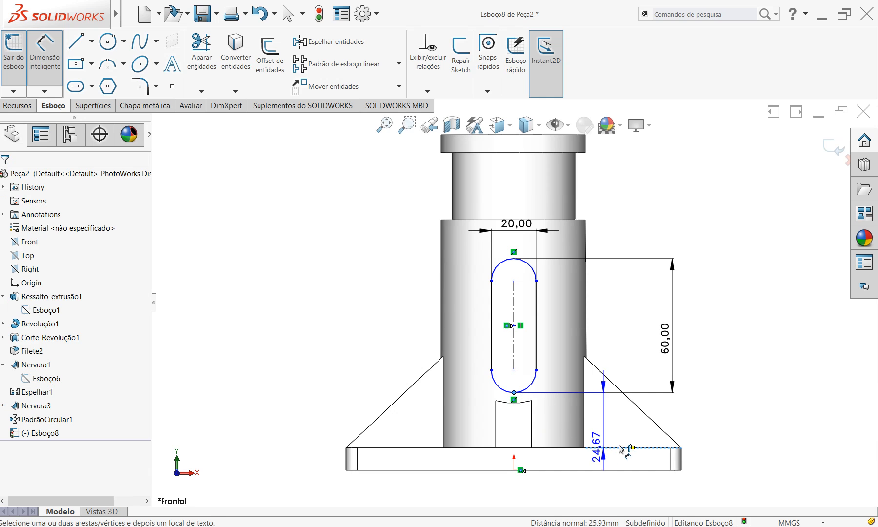
left_click(745, 420)
key("Return")
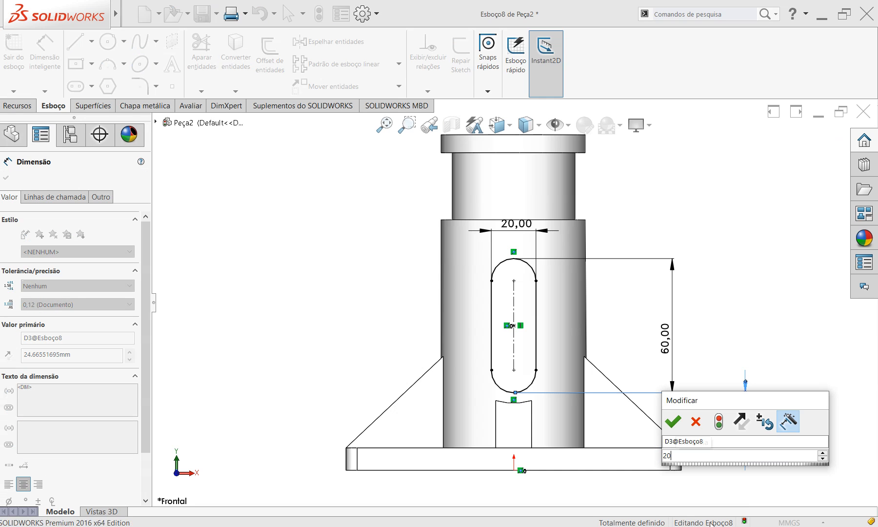
key("Return")
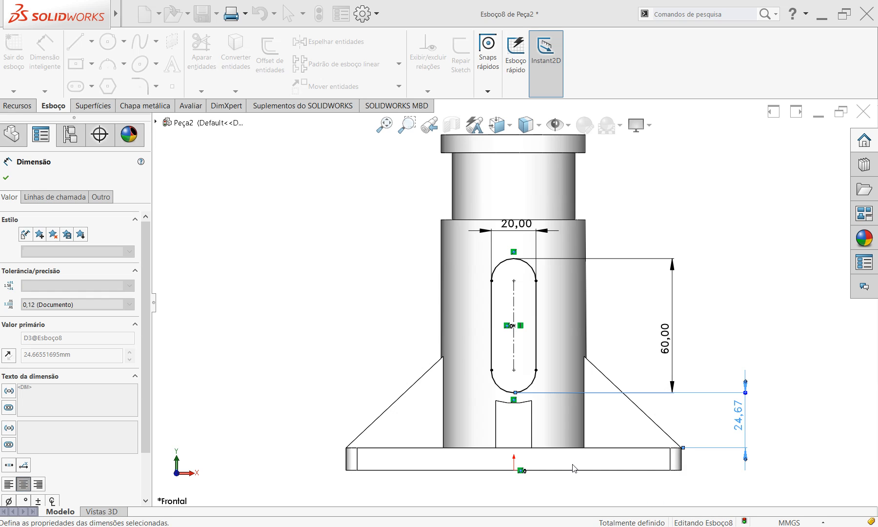
left_click(277, 338)
middle_click_drag(263, 366, 327, 388)
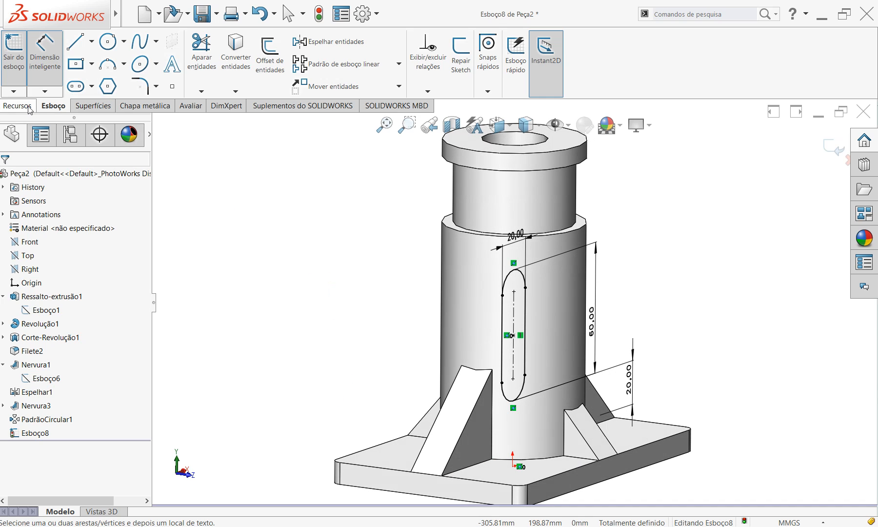
mouse_move(358, 294)
middle_mouse_down()
mouse_move(381, 292)
mouse_move(348, 291)
middle_mouse_up()
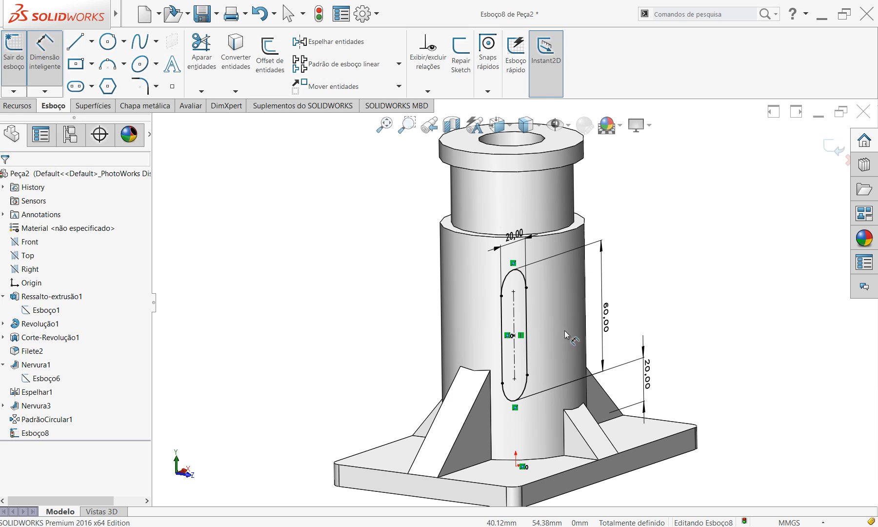
Step: Start an extruded cut from the dimensioned slot sketch on the cylinder
mouse_move(515, 326)
middle_mouse_down()
mouse_move(577, 287)
mouse_move(588, 143)
mouse_move(591, 453)
middle_mouse_up()
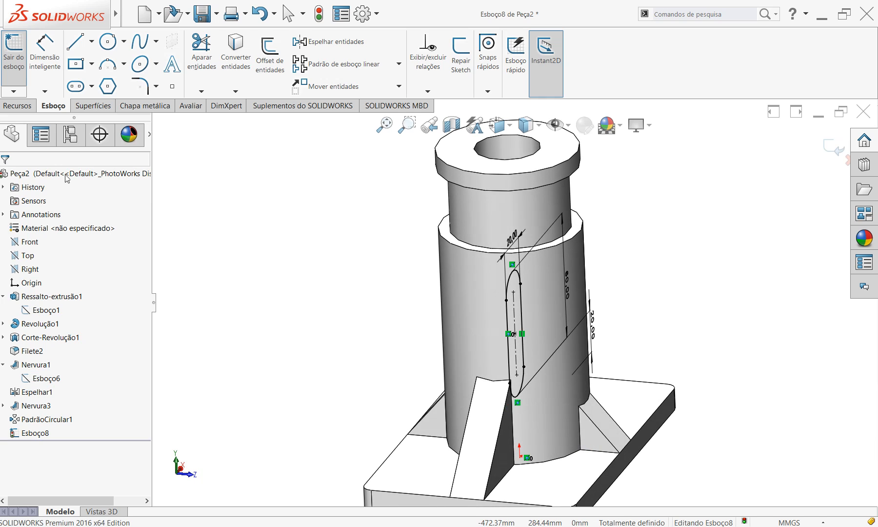
left_click(19, 105)
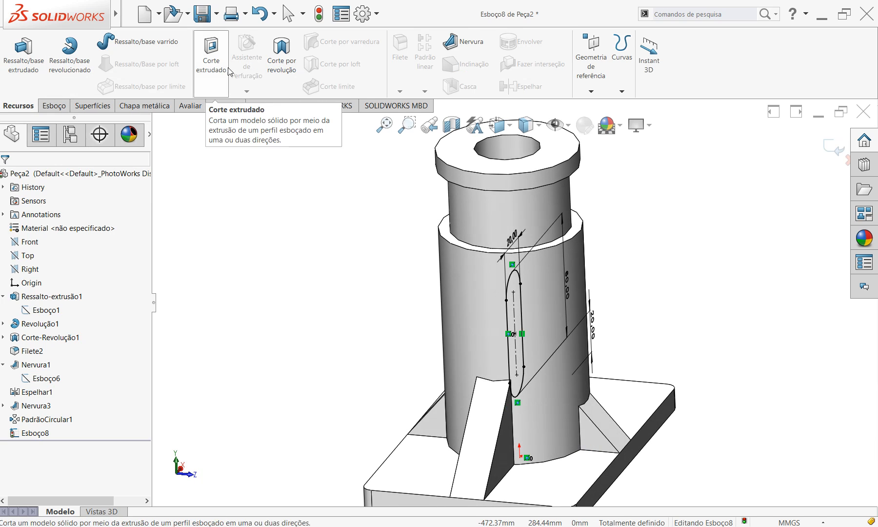
left_click(212, 53)
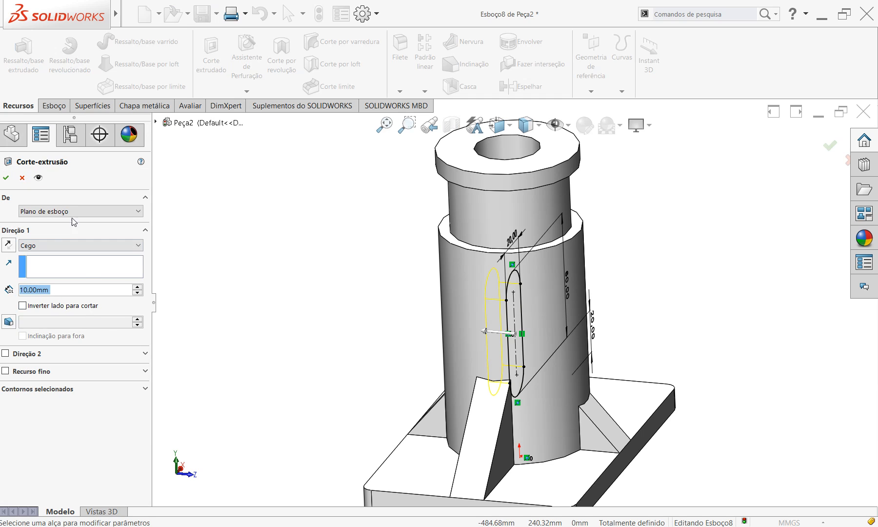
Step: Try the slot cut with the mid-plane end condition (Plano médio) and a depth of 90 mm
left_click(54, 245)
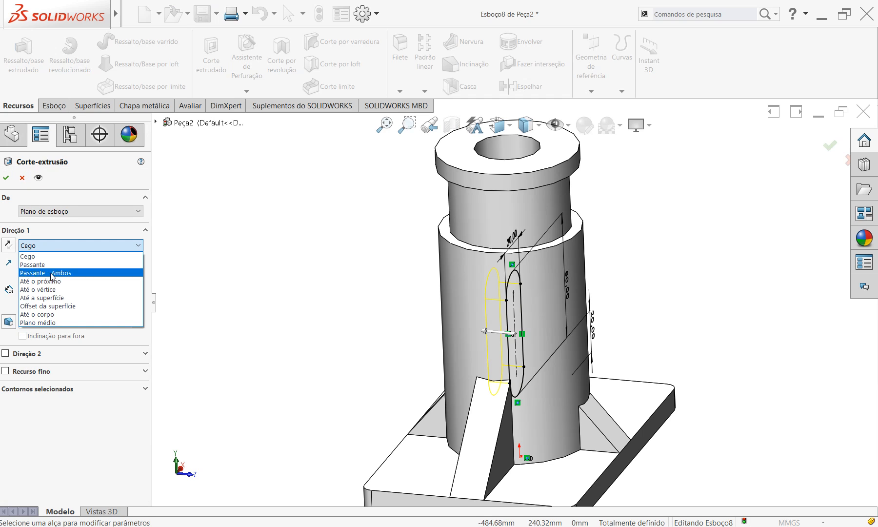
left_click(54, 322)
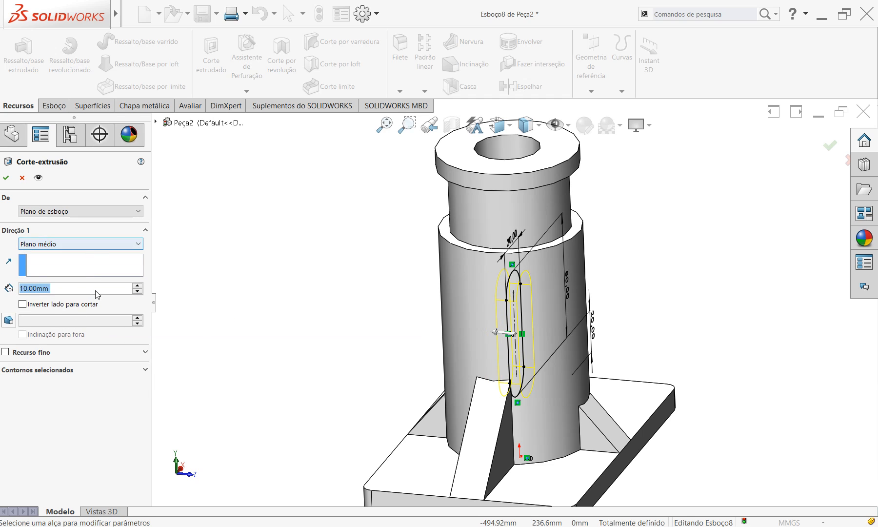
left_click(138, 285)
left_click(138, 286)
left_click(138, 286)
left_click(138, 285)
left_click(138, 286)
left_click(138, 285)
left_click(138, 286)
left_click(138, 285)
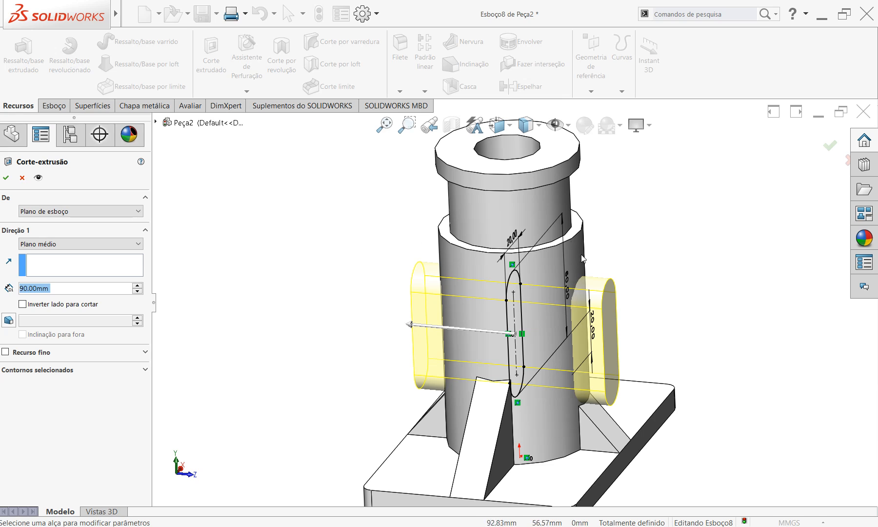
Step: Cut the slot through both sides of the cylinder wall using the Passante - Ambos end condition
left_click(142, 243)
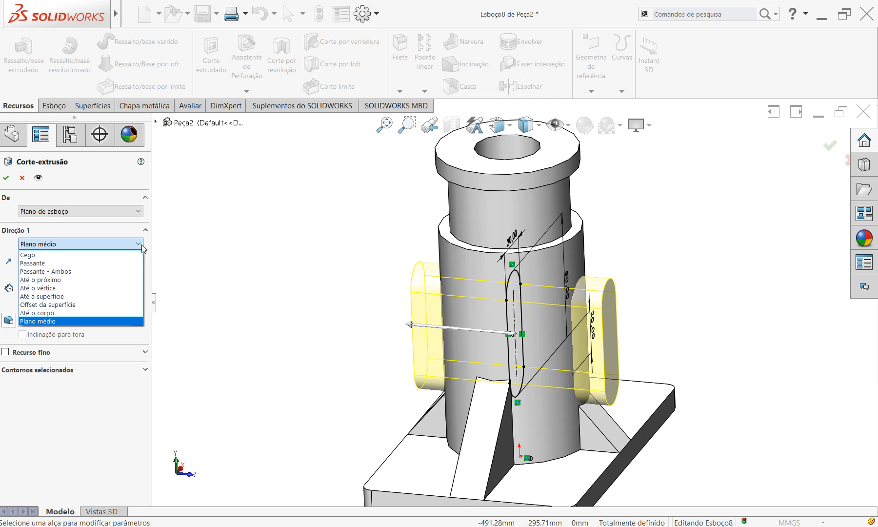
left_click(53, 265)
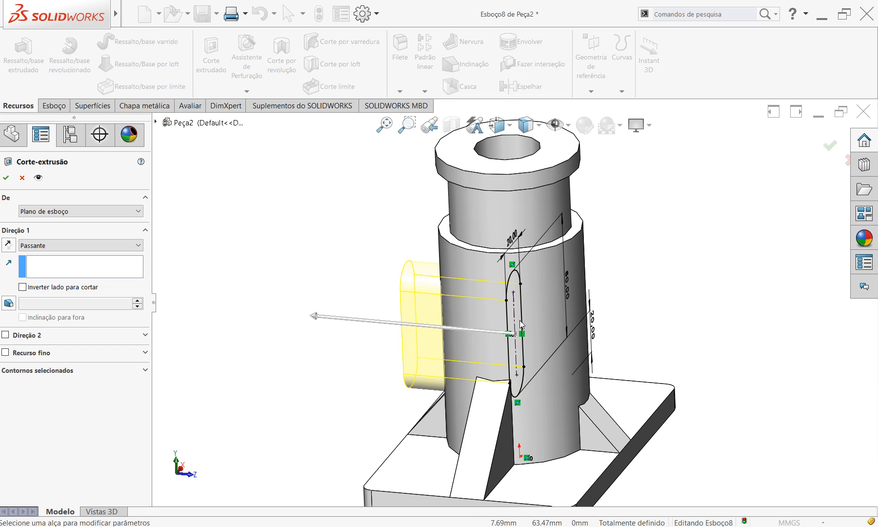
left_click(106, 245)
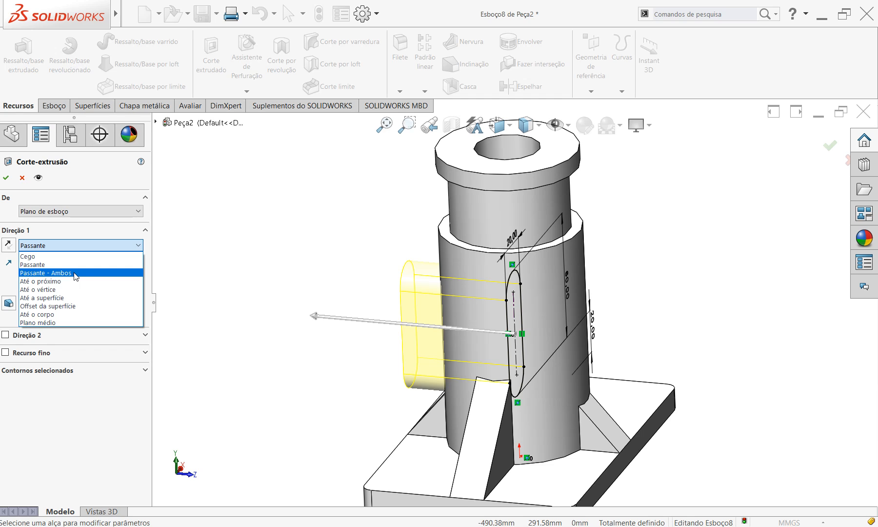
left_click(73, 274)
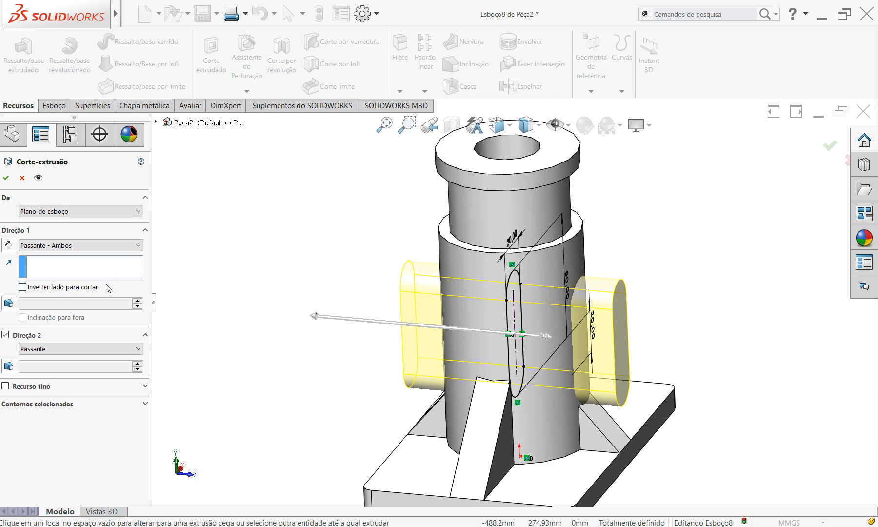
left_click(121, 242)
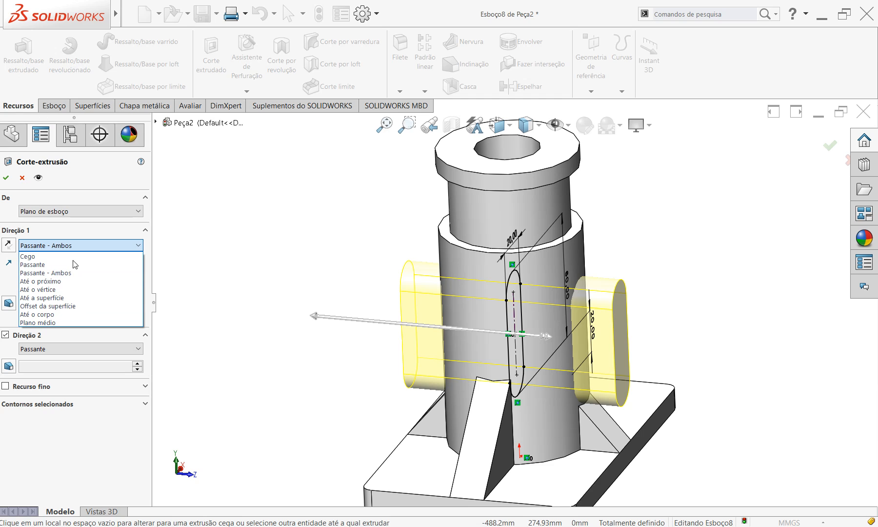
left_click(49, 273)
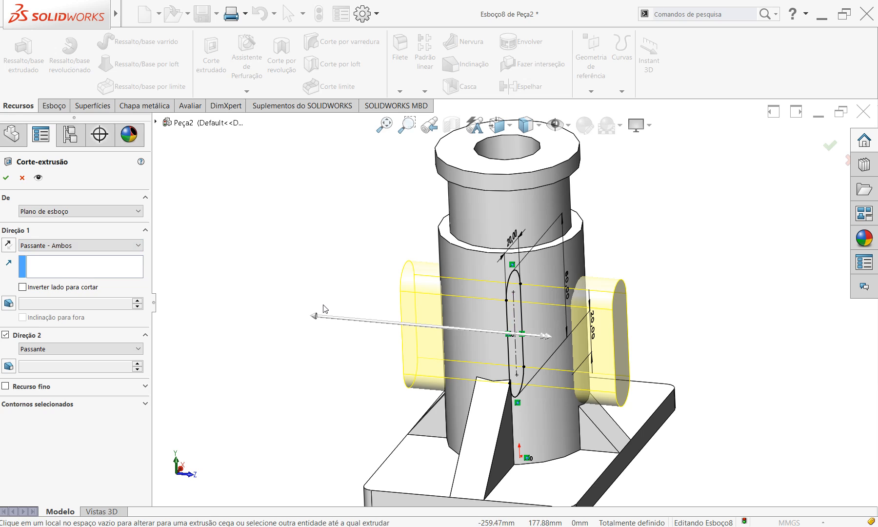
left_click(6, 177)
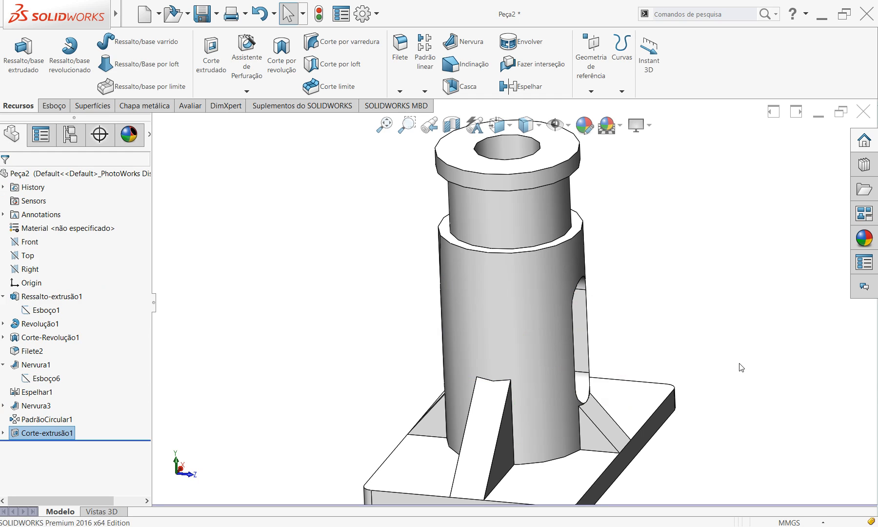
Step: Open Esboço2, the profile sketch of Revolução1, for editing and show it in the front view
key("ctrl+7")
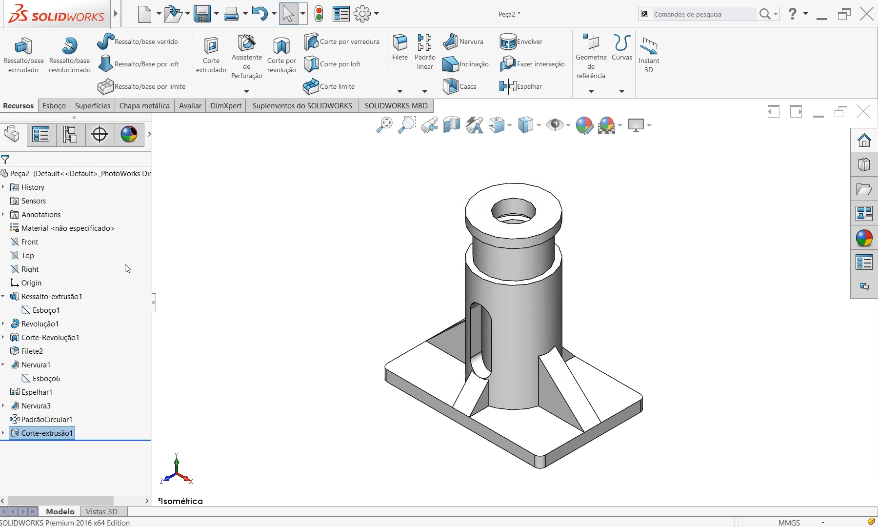
left_click(37, 312)
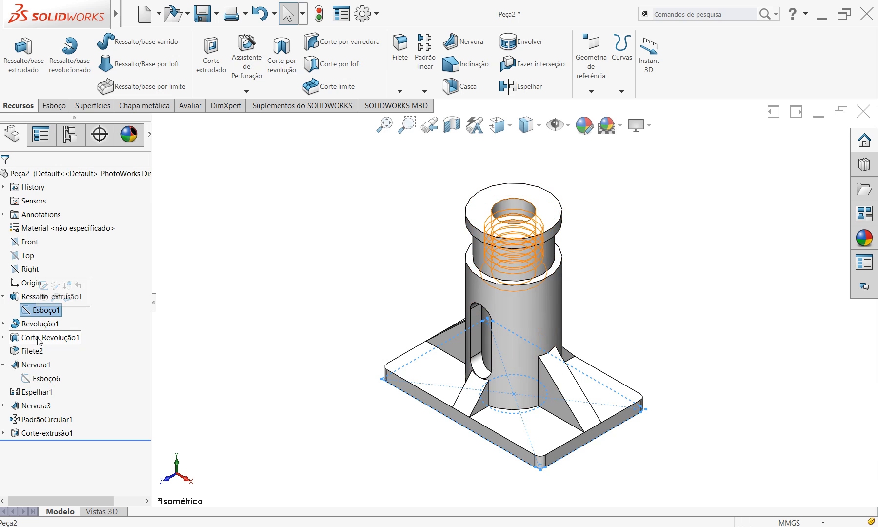
left_click(8, 325)
left_click(46, 337)
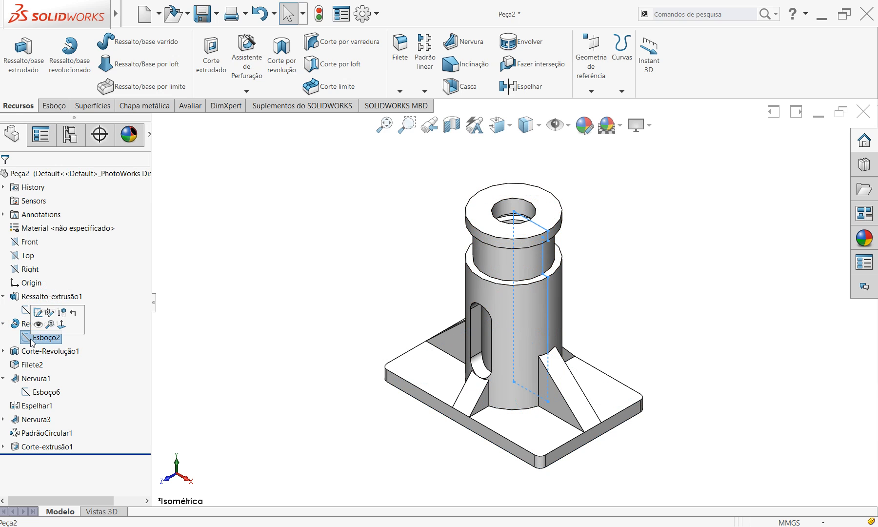
left_click(37, 311)
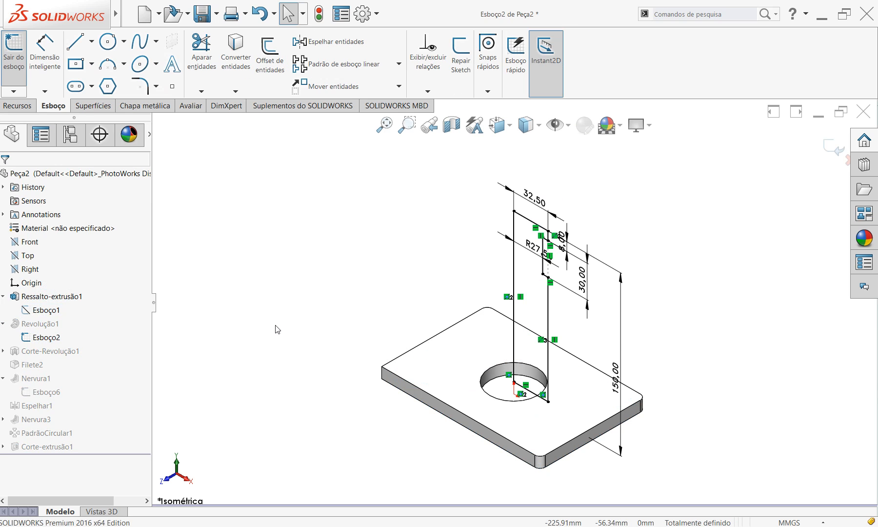
key("ctrl+1")
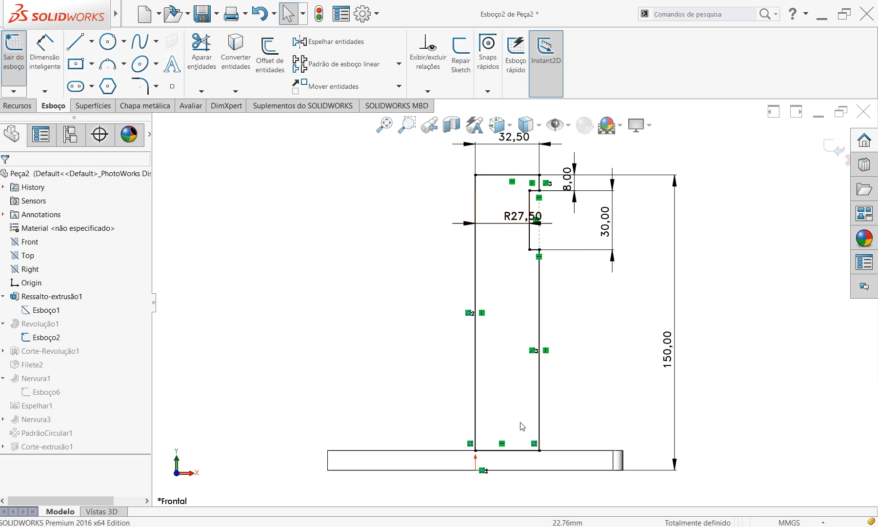
Step: Try the 140 mm vertical axis line as construction geometry, restoring it to a solid line
left_click(476, 204)
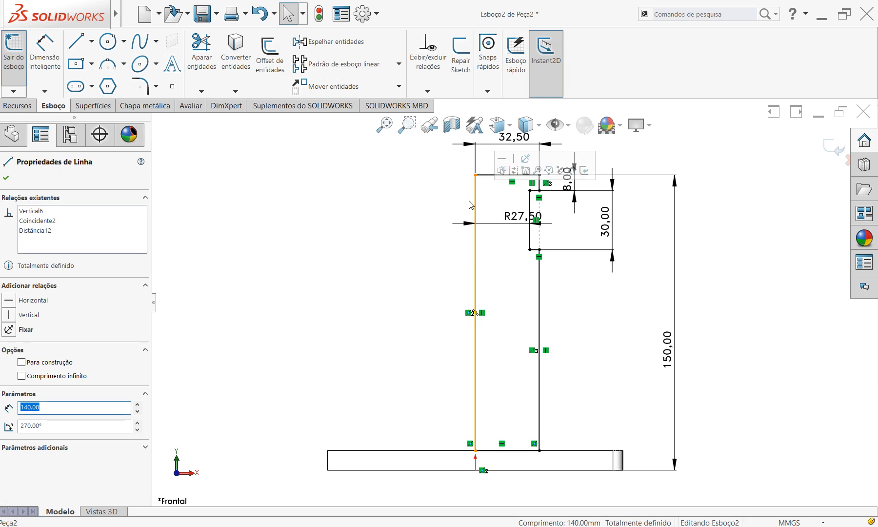
left_click(21, 362)
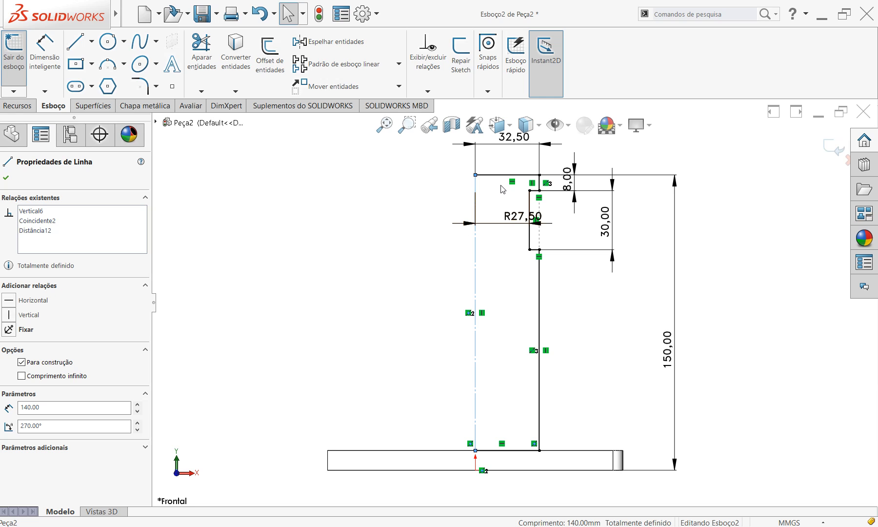
left_click(22, 362)
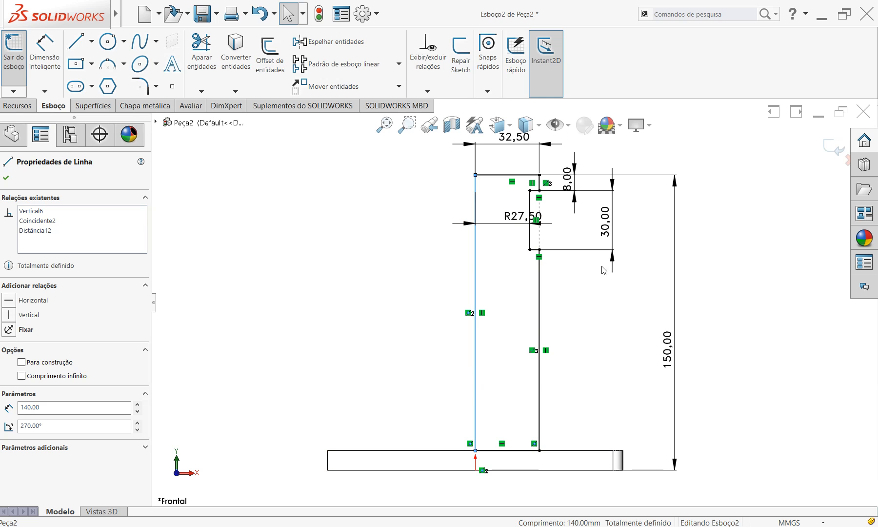
Step: Exit the revolve profile's sketch to rebuild the part and inspect the full model from several angles
left_click(834, 148)
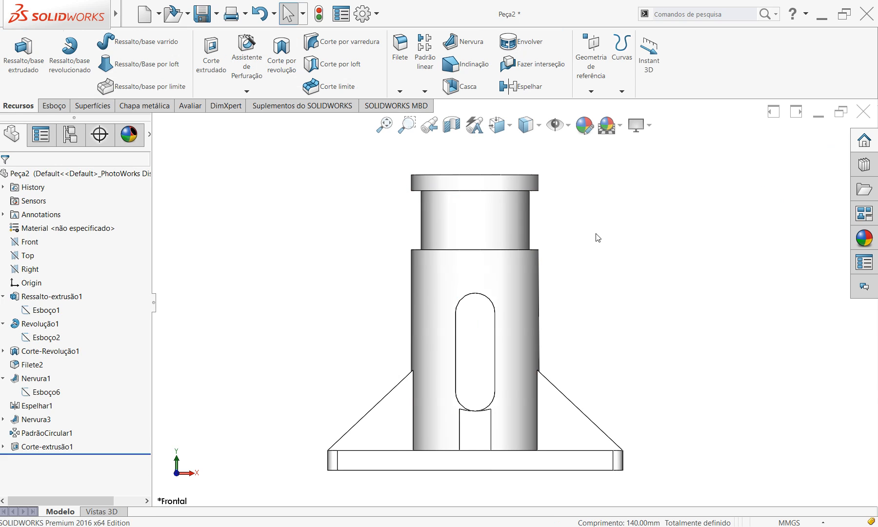
middle_click_drag(669, 276, 649, 293)
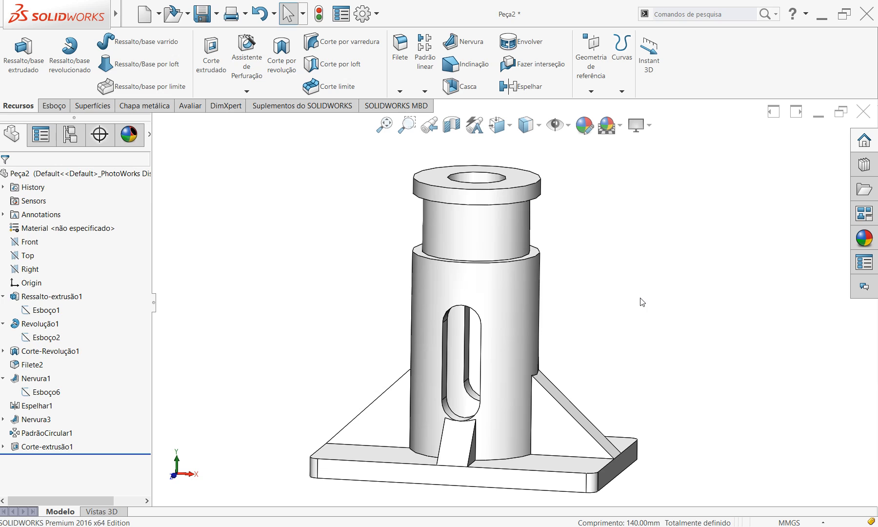
middle_click_drag(643, 372, 670, 372)
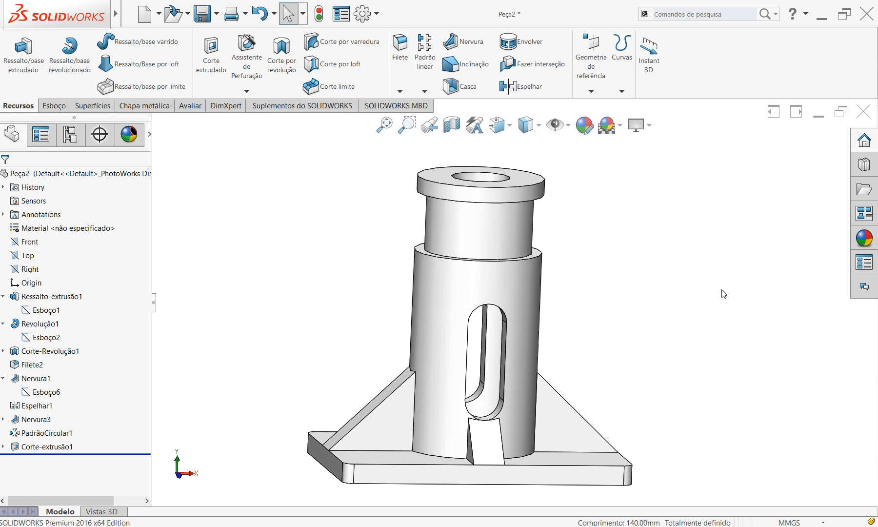
Step: Save the part as Bloco 5 in the folder above Torninho Mecânico and show it in isometric view
left_click(137, 14)
left_click(141, 15)
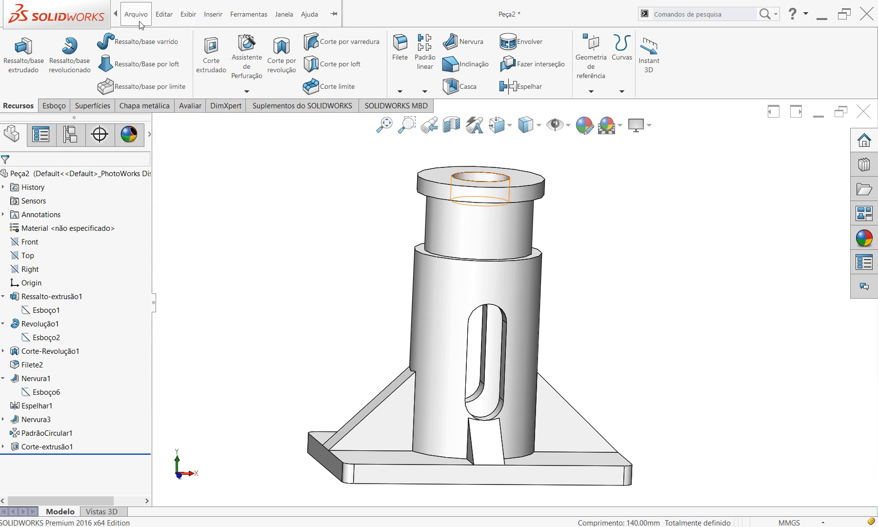
left_click(147, 20)
left_click(169, 132)
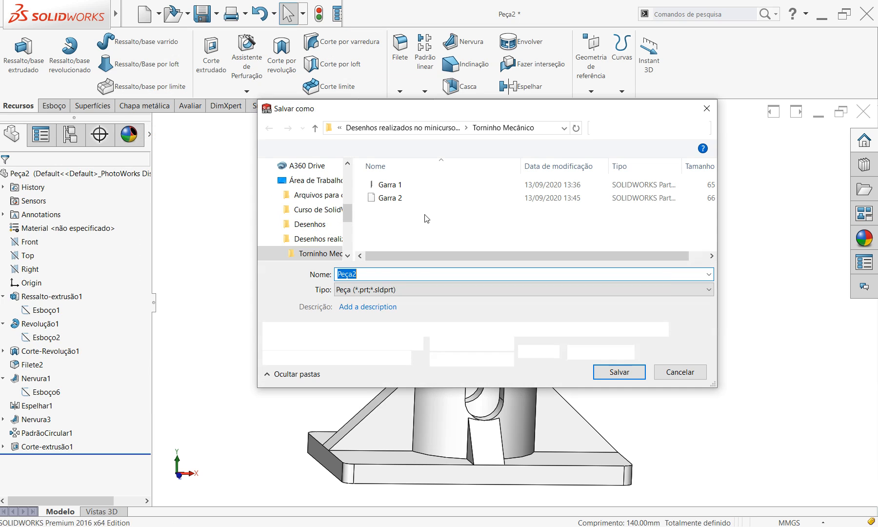
left_click(315, 127)
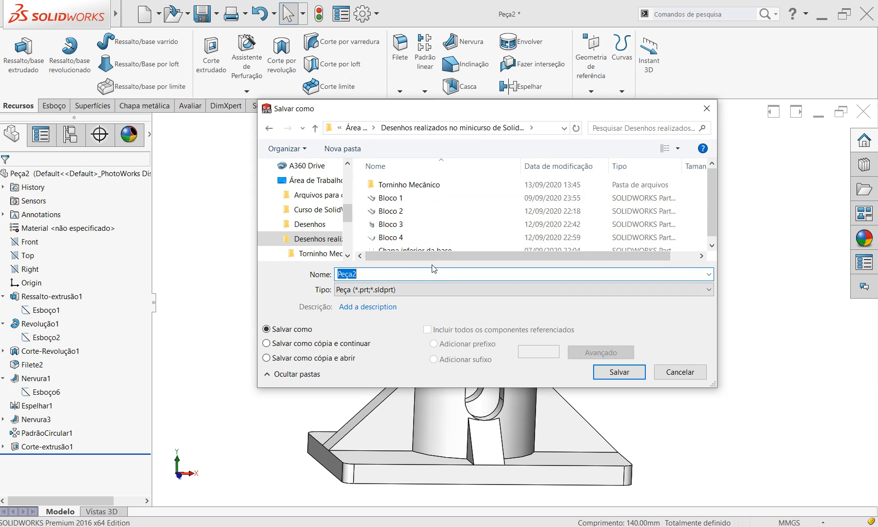
type("Bloco 5")
left_click(616, 370)
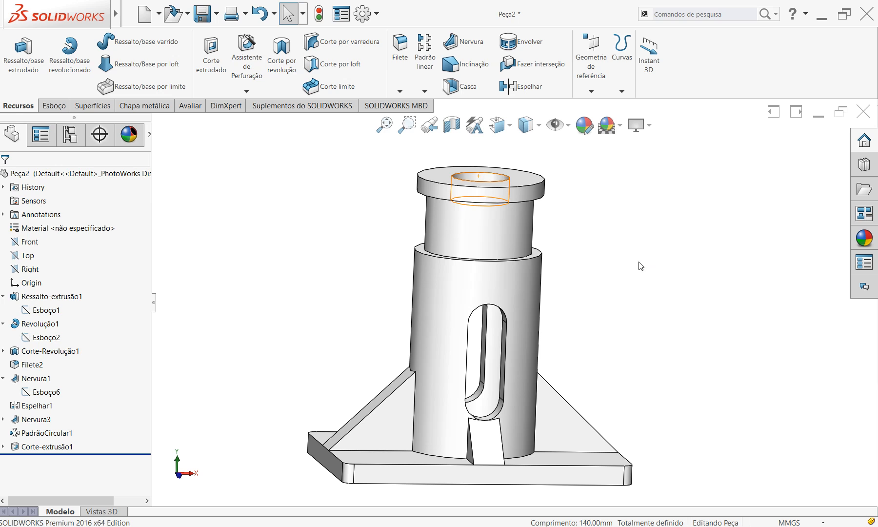
key("ctrl+7")
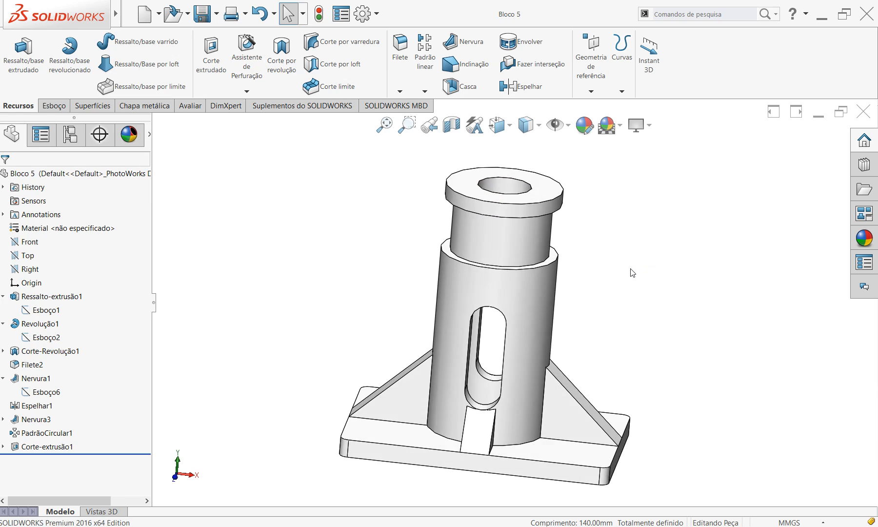
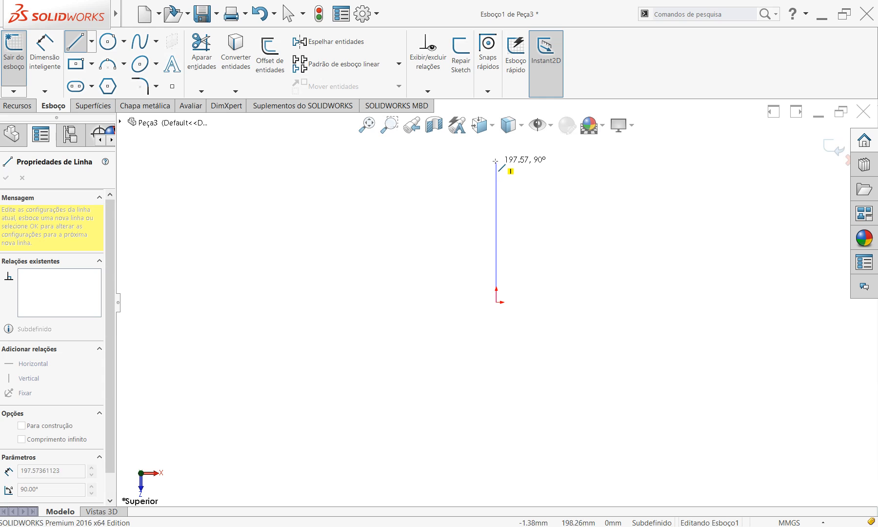
Step: Sketch a vertical line about 207 mm up from the origin, then the profile's horizontal upper edge and the small rectangular notch on its outer side
left_click(496, 155)
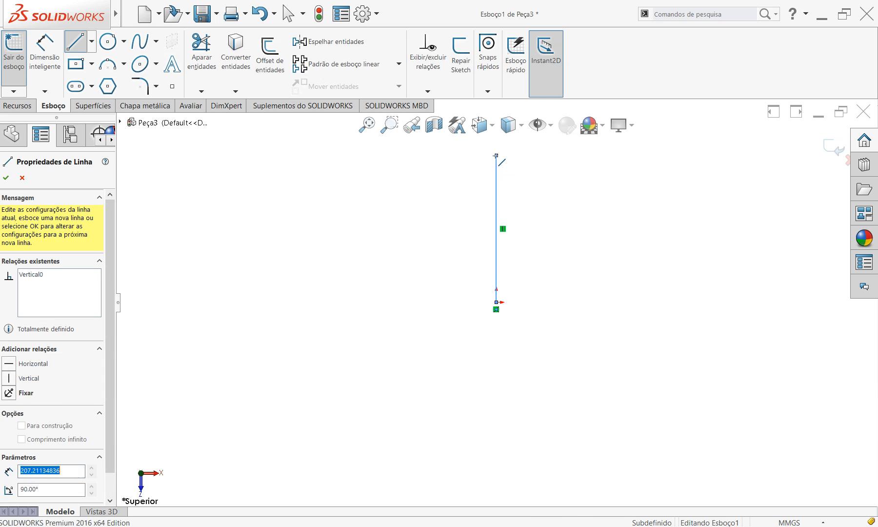
left_click(528, 155)
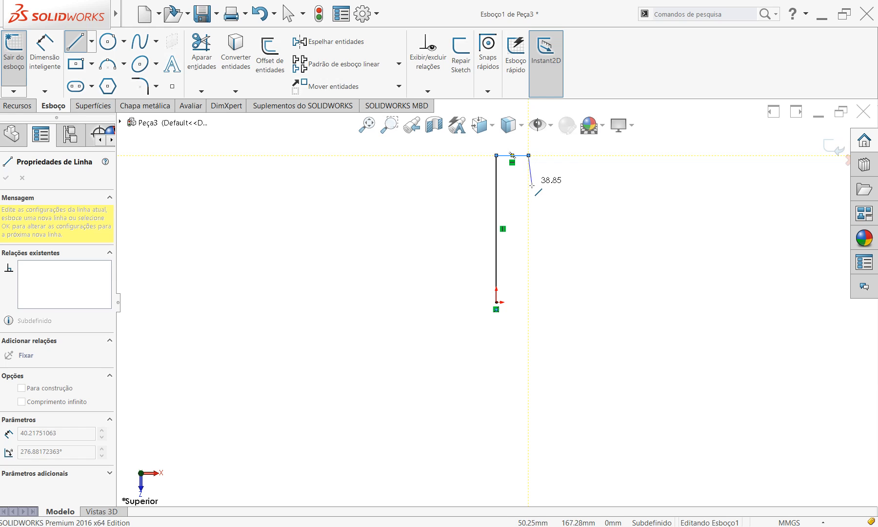
left_click(528, 181)
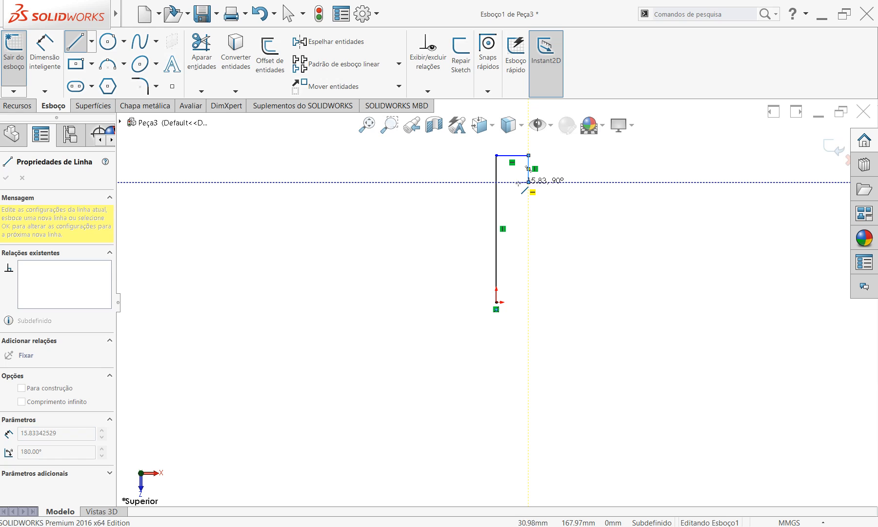
left_click(520, 182)
left_click(521, 196)
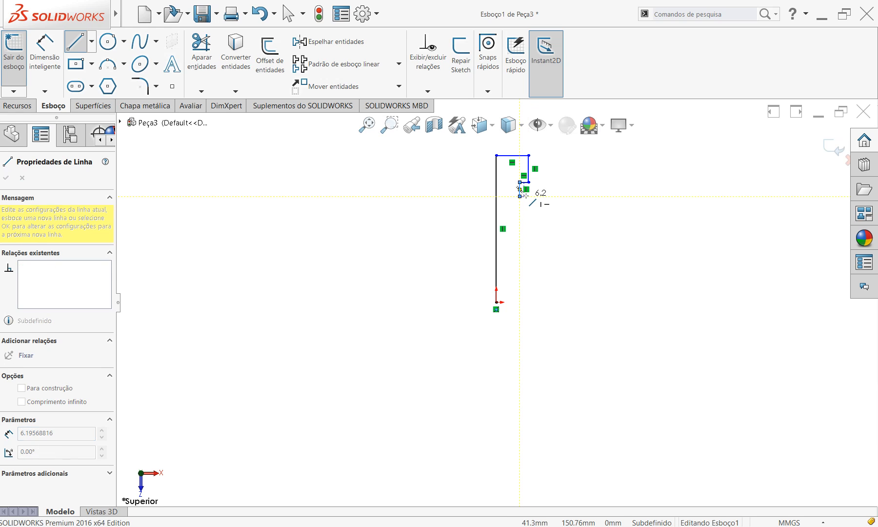
left_click(528, 196)
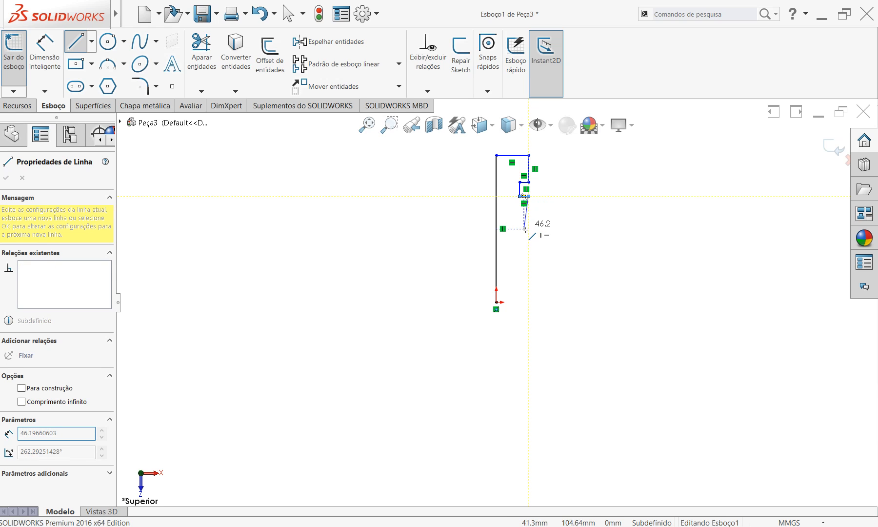
Step: Continue the profile down the long outer edge, step inward, go down about 24 mm and close to the origin with a sloping line about 37 mm long
left_click(528, 273)
left_click(520, 273)
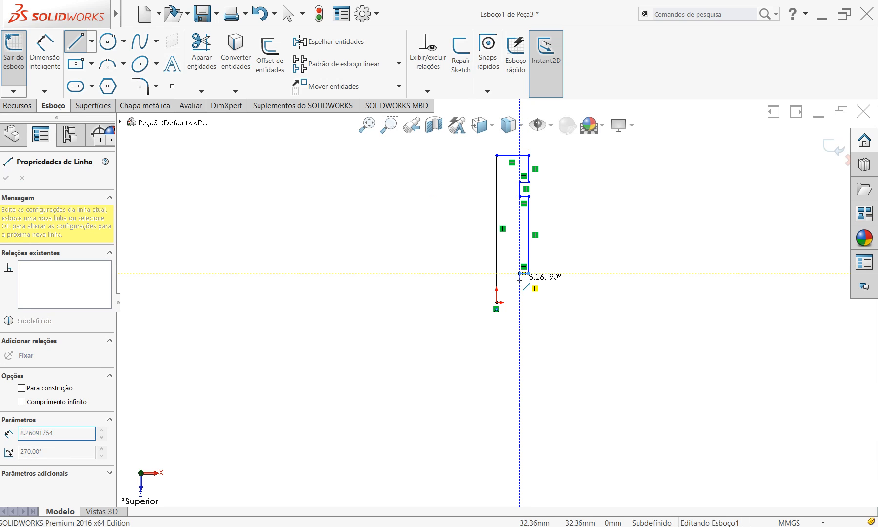
left_click(520, 291)
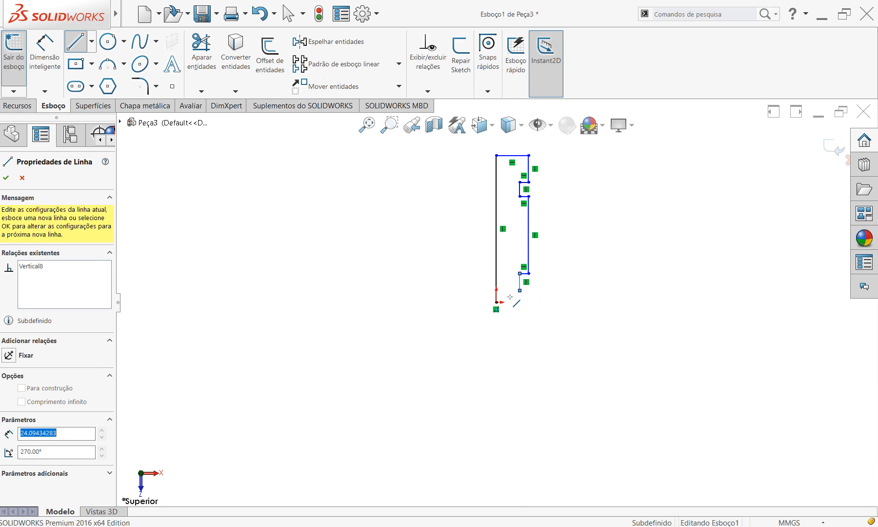
left_click(496, 301)
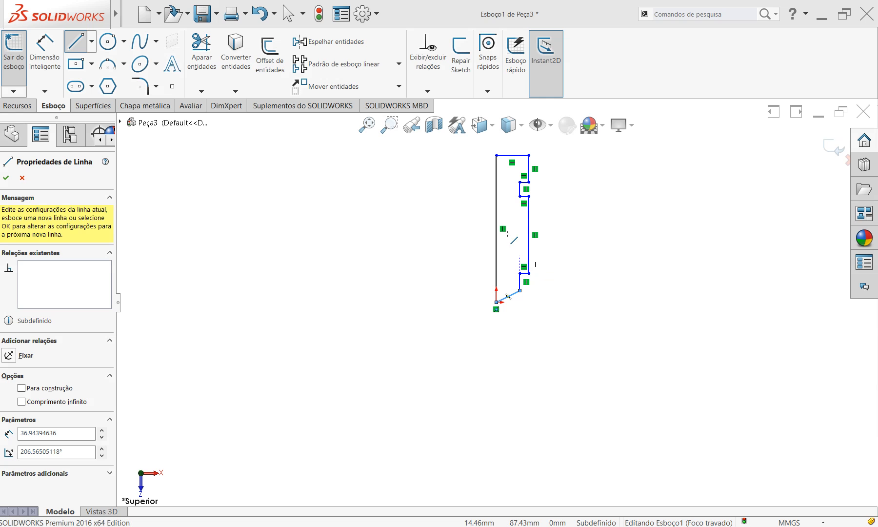
Step: Sketch a short line inward from the top of the long outer edge and a slightly tapered line down to the lower ledge
scroll(530, 229, "down", 3)
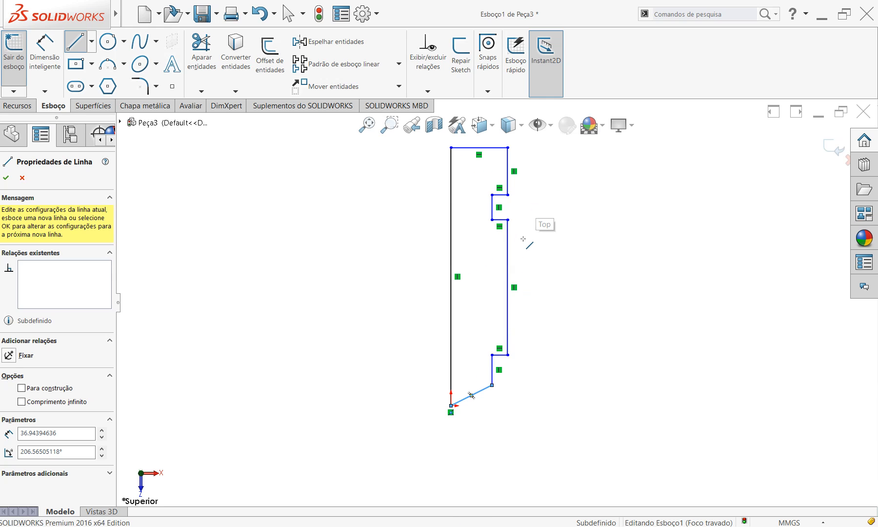
left_click(508, 235)
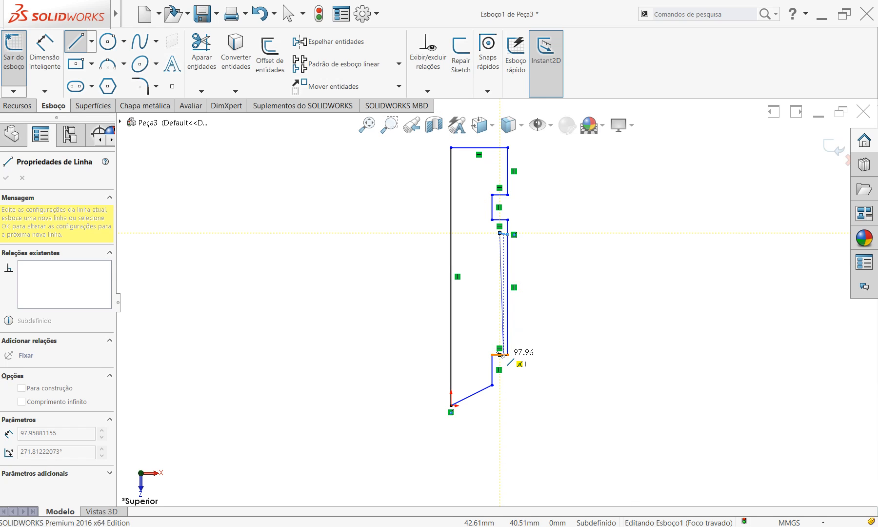
scroll(497, 342, "down", 5)
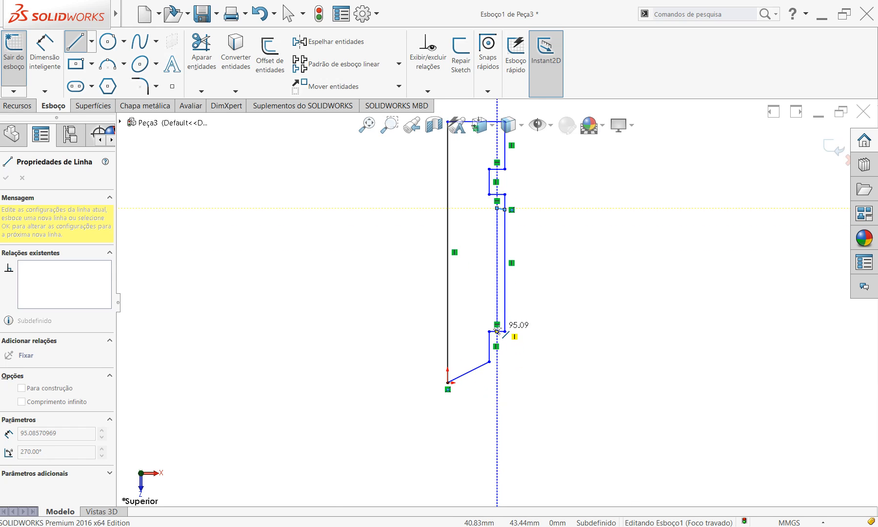
scroll(498, 329, "down", 1)
left_click(504, 326)
key("Escape")
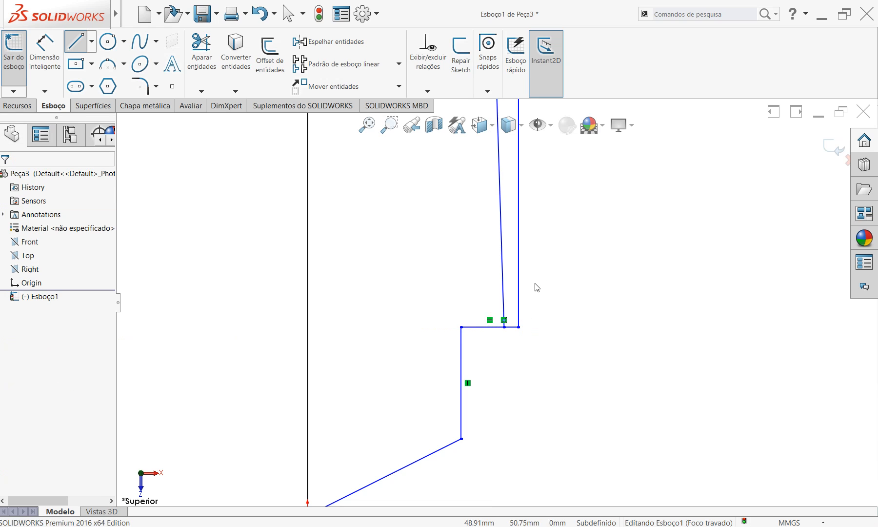
Step: Trim away the long outer vertical edge beside the tapered line with the power trim option
scroll(536, 280, "up", 4)
scroll(519, 220, "up", 3)
scroll(488, 261, "down", 3)
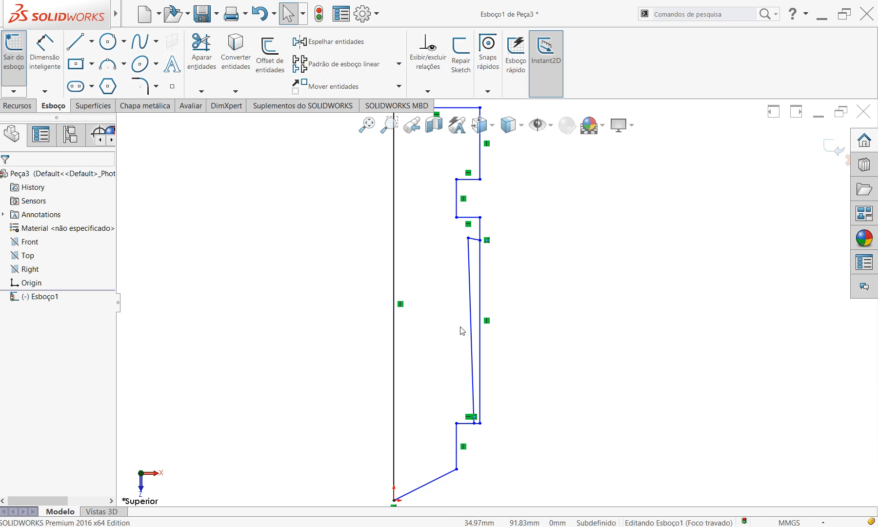
left_click(193, 73)
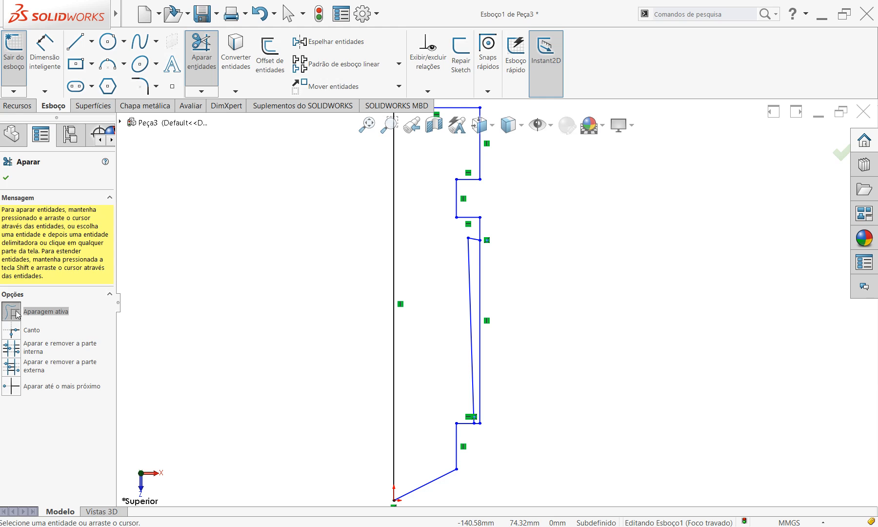
mouse_move(588, 241)
left_mouse_down()
mouse_move(635, 266)
mouse_move(676, 324)
mouse_move(621, 313)
mouse_move(659, 274)
mouse_move(637, 242)
mouse_move(579, 281)
mouse_move(585, 329)
left_mouse_up()
mouse_move(558, 272)
left_mouse_down()
mouse_move(587, 346)
mouse_move(619, 296)
mouse_move(617, 345)
mouse_move(602, 355)
mouse_move(623, 370)
mouse_move(576, 366)
left_mouse_up()
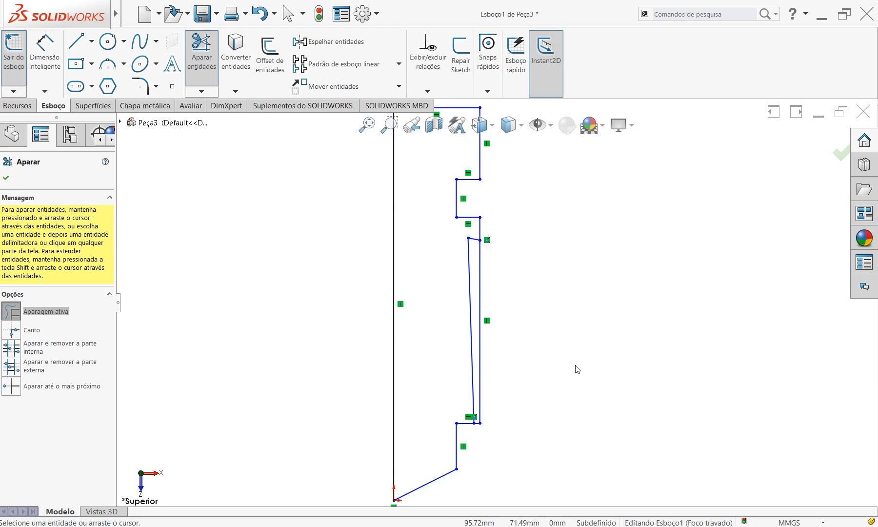
scroll(487, 281, "up", 1)
scroll(514, 429, "down", 3)
scroll(487, 303, "up", 1)
scroll(485, 320, "up", 1)
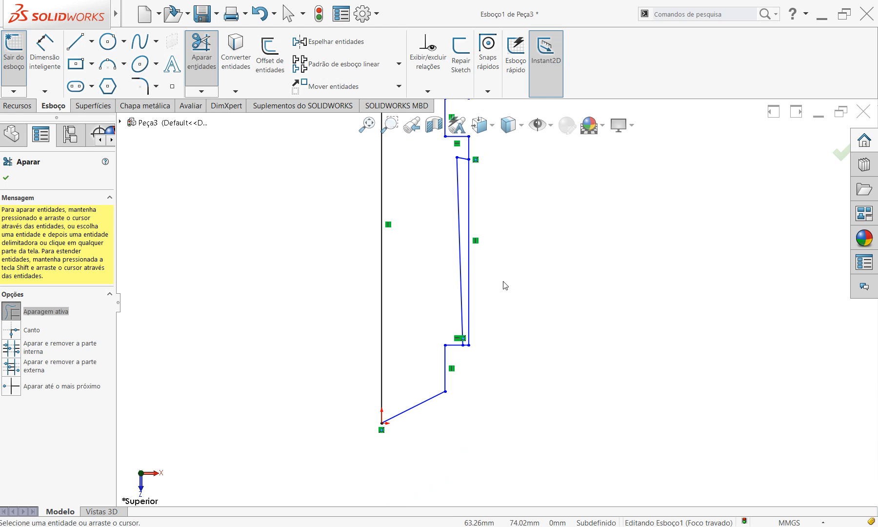
left_click_drag(494, 285, 467, 298)
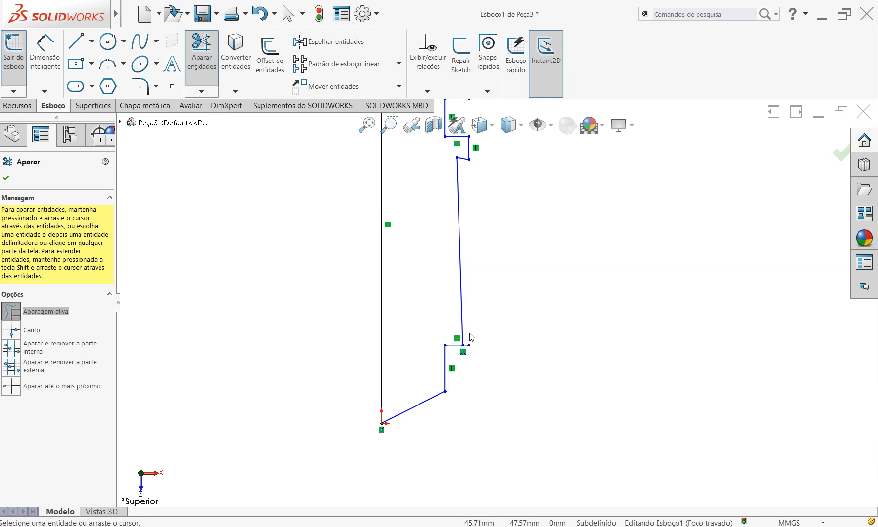
Step: Trim the leftover end of the lower ledge beyond the tapered line and finish the Trim command
scroll(475, 341, "down", 5)
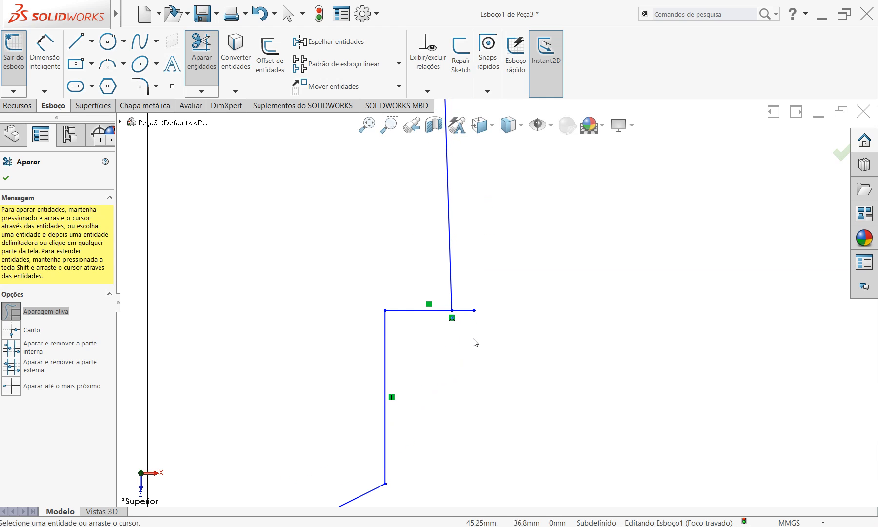
mouse_move(489, 294)
left_mouse_down()
mouse_move(470, 301)
mouse_move(462, 331)
left_mouse_up()
scroll(467, 347, "up", 5)
scroll(506, 327, "down", 3)
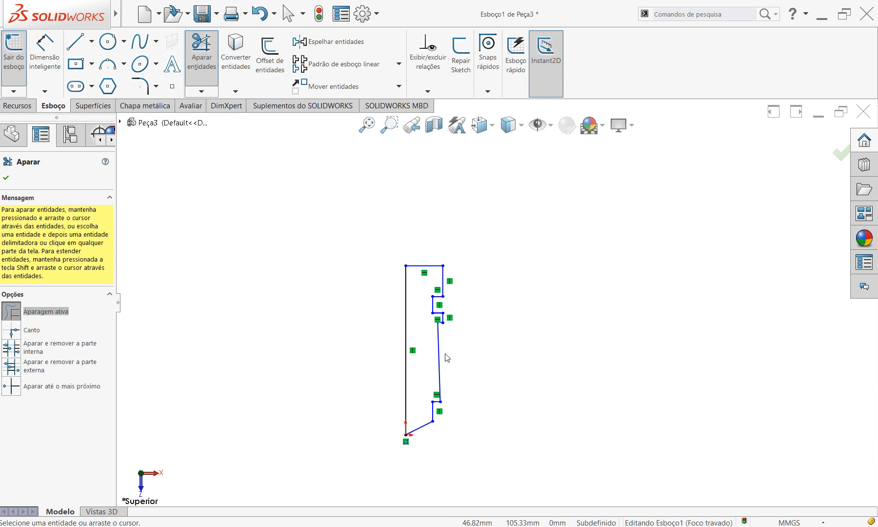
scroll(447, 358, "up", 2)
scroll(462, 303, "down", 5)
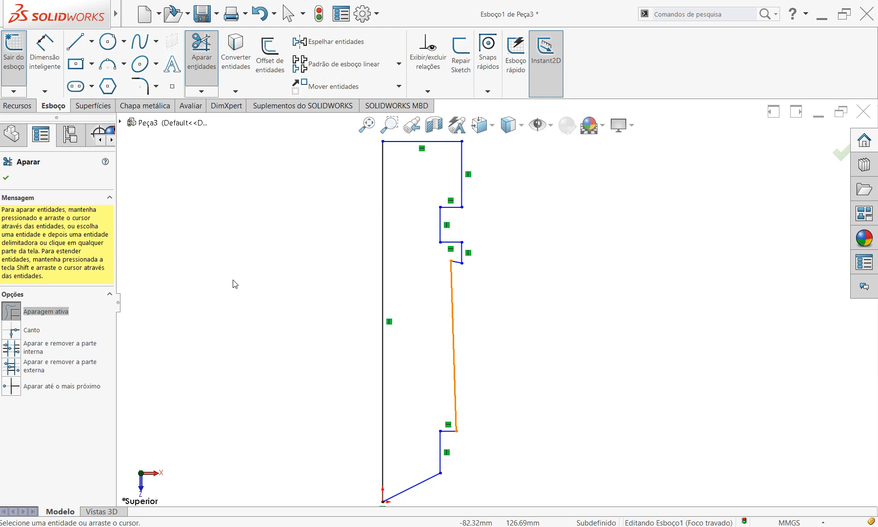
left_click(7, 178)
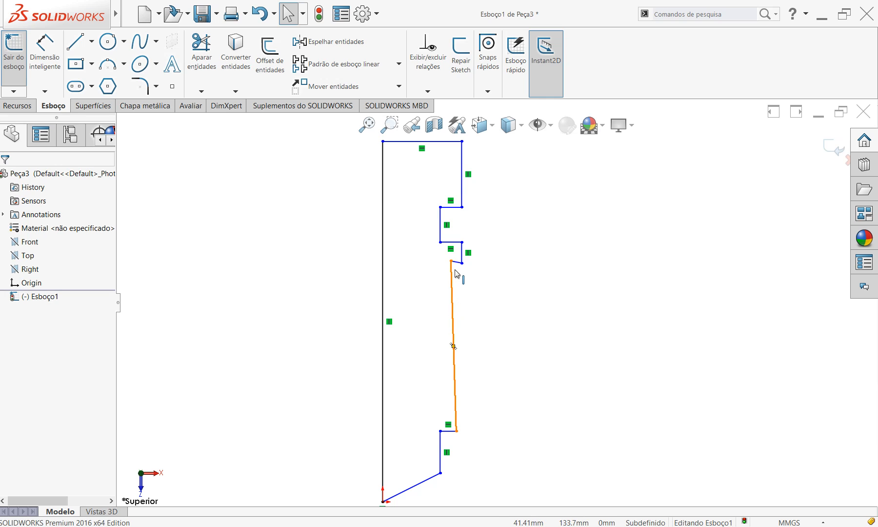
Step: Lower the tapered line's upper end to about 133 mm above the origin and make the line vertical
mouse_move(451, 262)
left_mouse_down()
mouse_move(431, 292)
mouse_move(446, 284)
mouse_move(428, 290)
mouse_move(451, 270)
left_mouse_up()
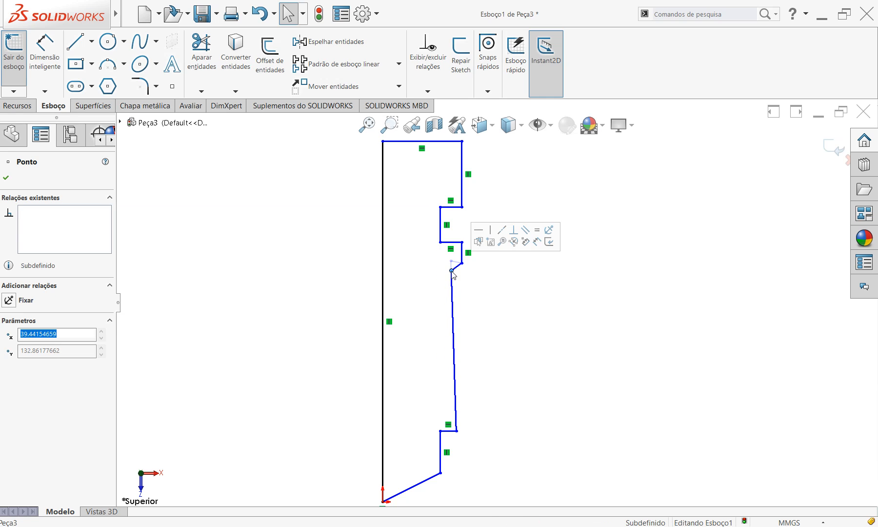
left_click(453, 301)
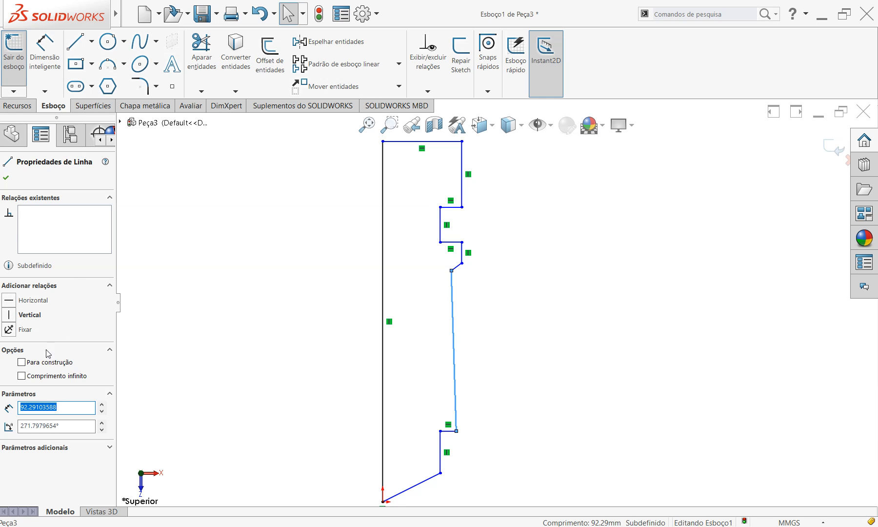
left_click(9, 314)
left_click(496, 288)
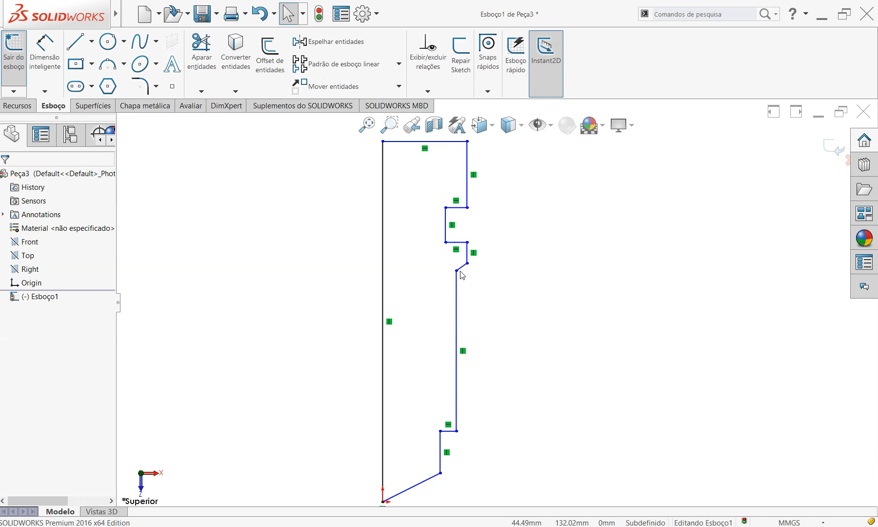
Step: Add a horizontal relation to the short sloping line at the top of the long lower vertical edge
scroll(466, 272, "down", 3)
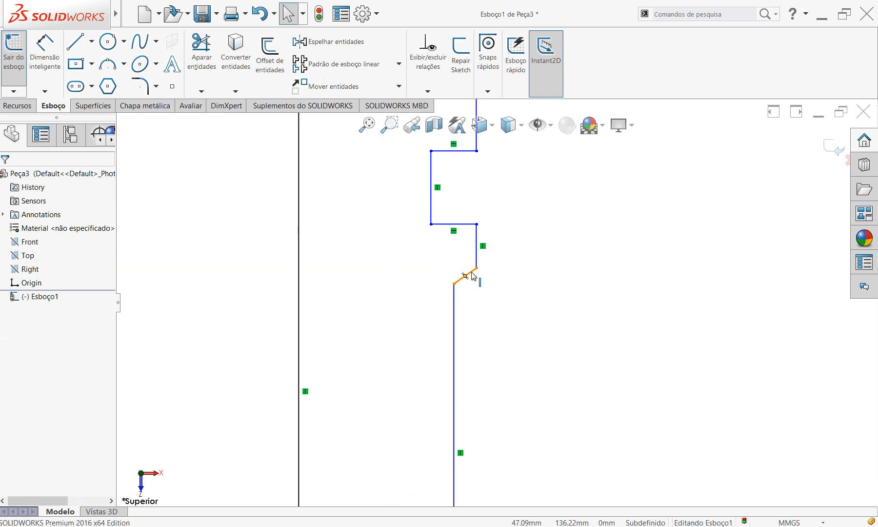
left_click(470, 274)
left_click(8, 301)
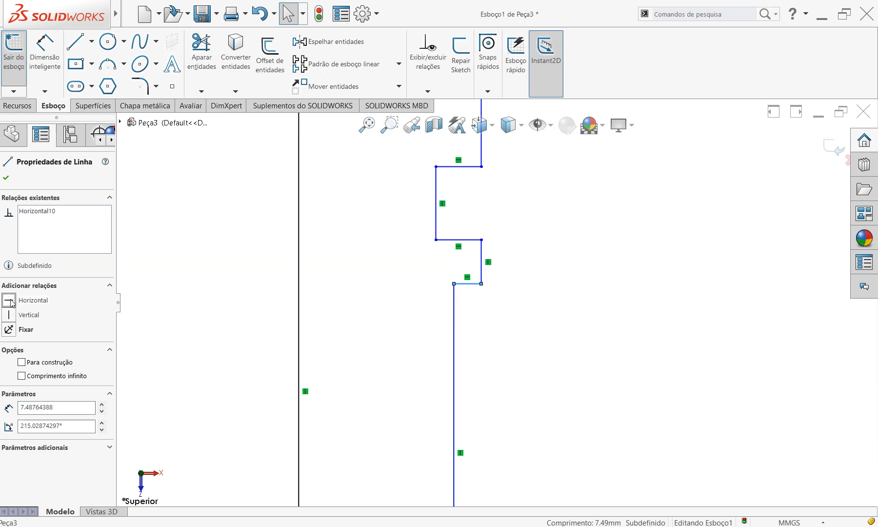
Step: Examine the whole closed profile from its top edge down to the sloping line at the origin
scroll(520, 378, "up", 4)
scroll(501, 401, "down", 2)
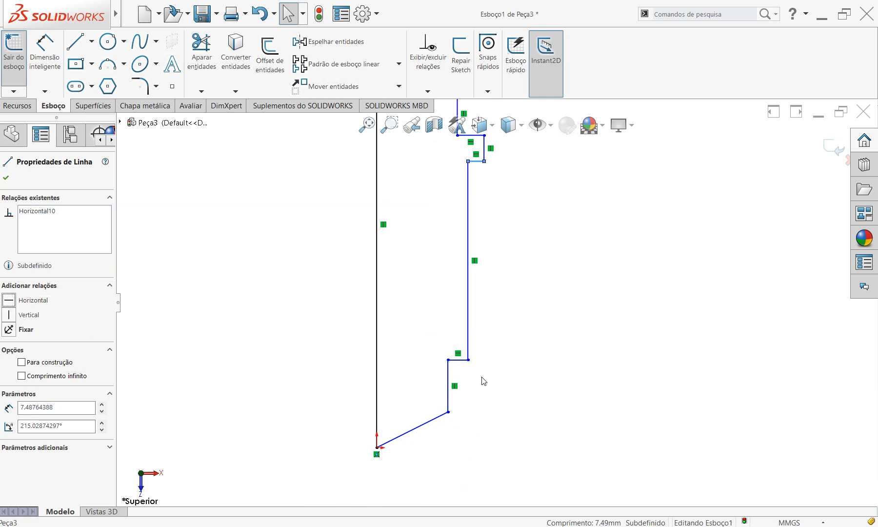
scroll(539, 404, "up", 2)
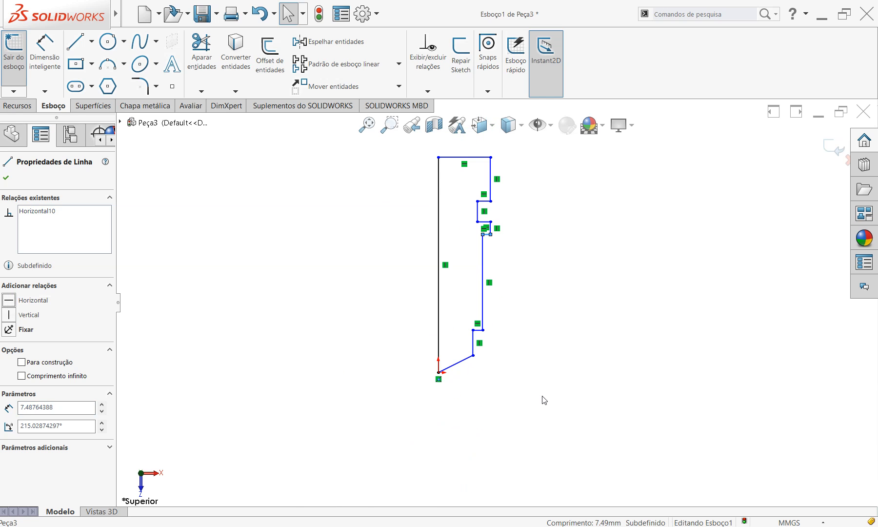
scroll(501, 172, "down", 1)
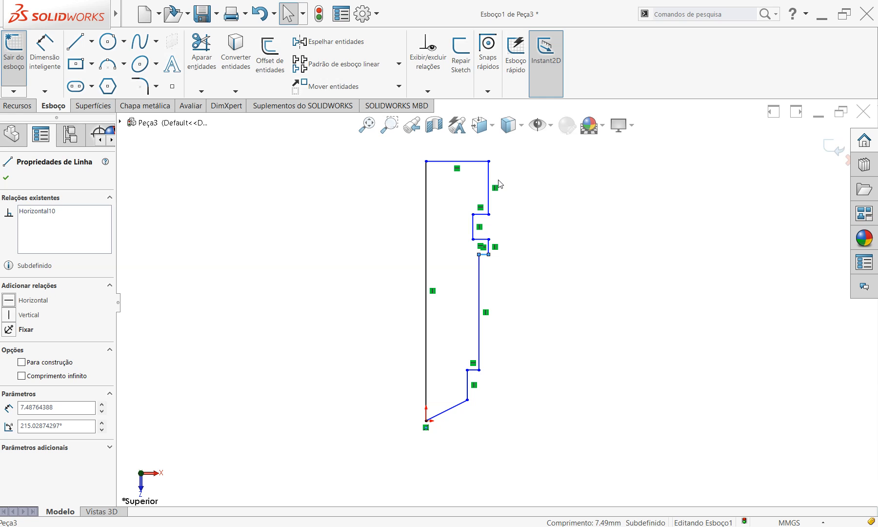
scroll(480, 415, "down", 2)
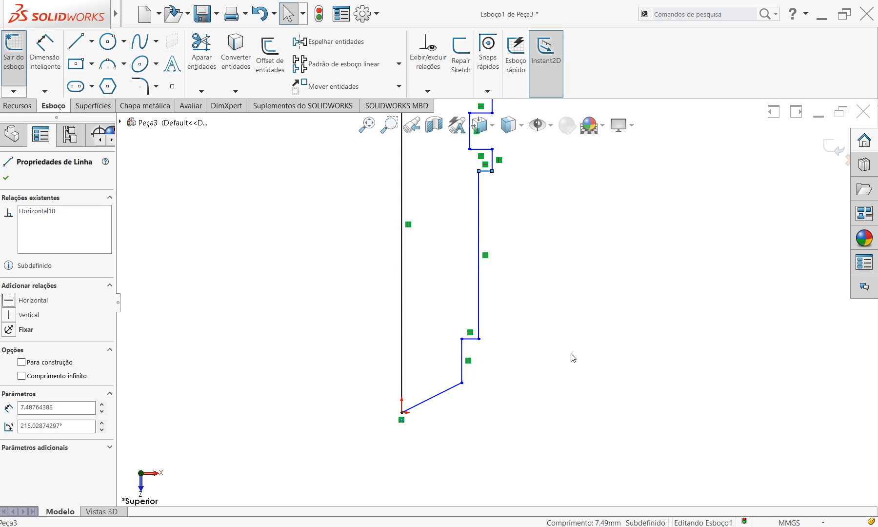
scroll(568, 351, "up", 5)
scroll(489, 187, "down", 2)
scroll(511, 309, "down", 1)
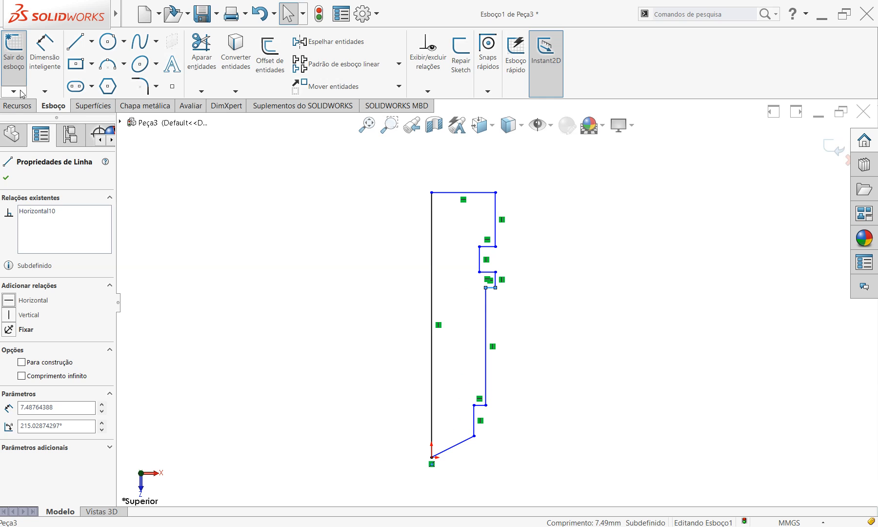
Step: Dimension the distance between the centre edge and the upper outer edge, using the reference drawing's head diameter, and set it to 8 mm
left_click(44, 51)
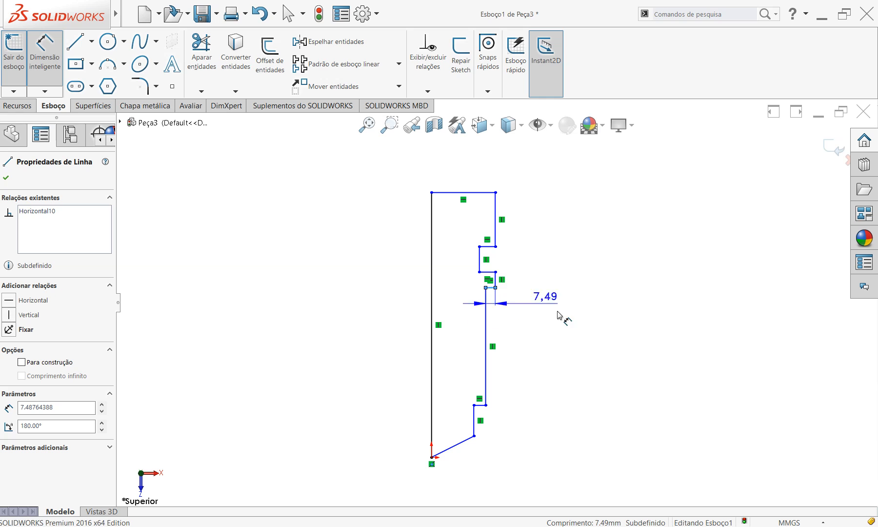
key("Escape")
left_click(496, 210)
left_click(432, 197)
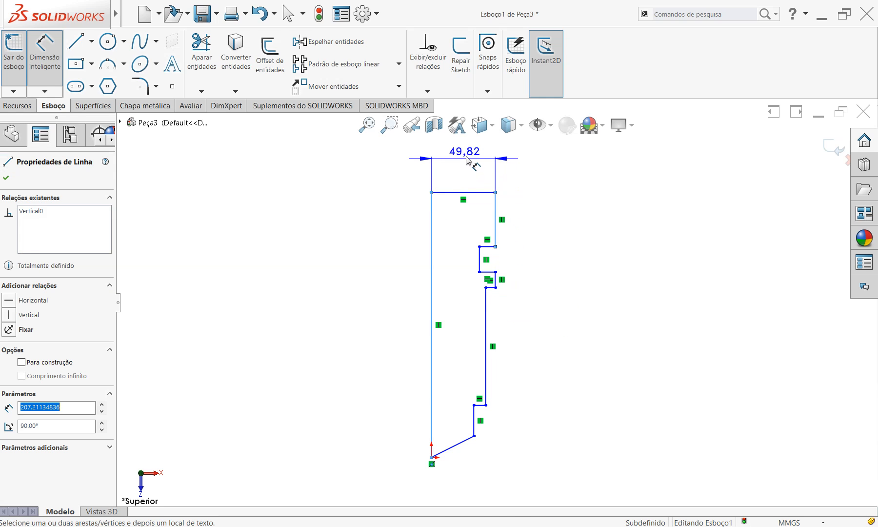
left_click(467, 162)
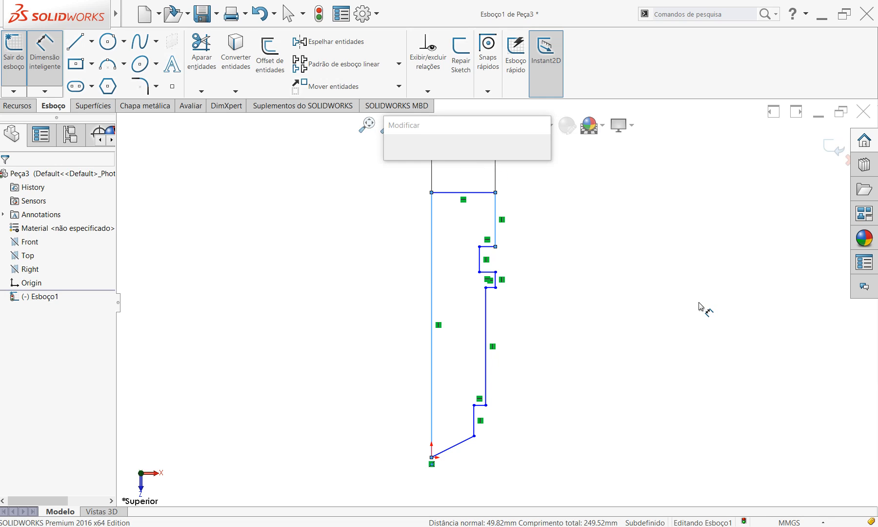
key("alt+Tab")
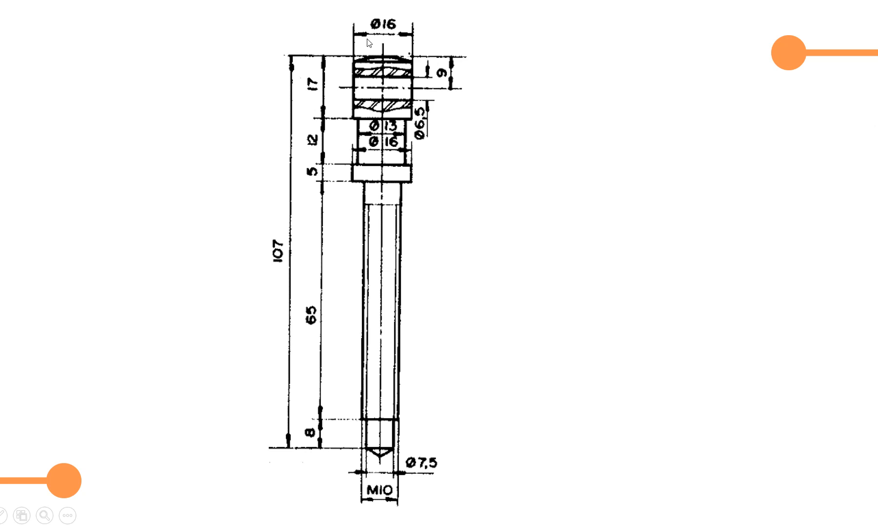
key("alt+Tab")
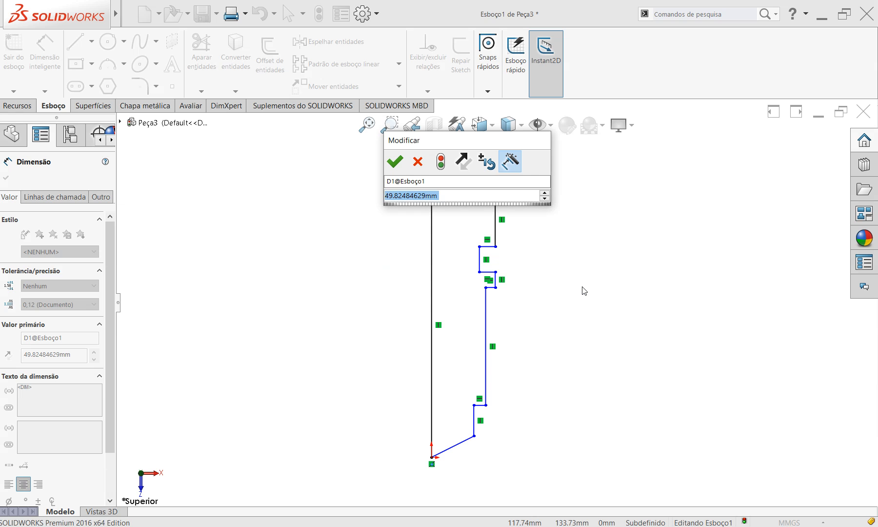
left_click_drag(376, 164, 268, 195)
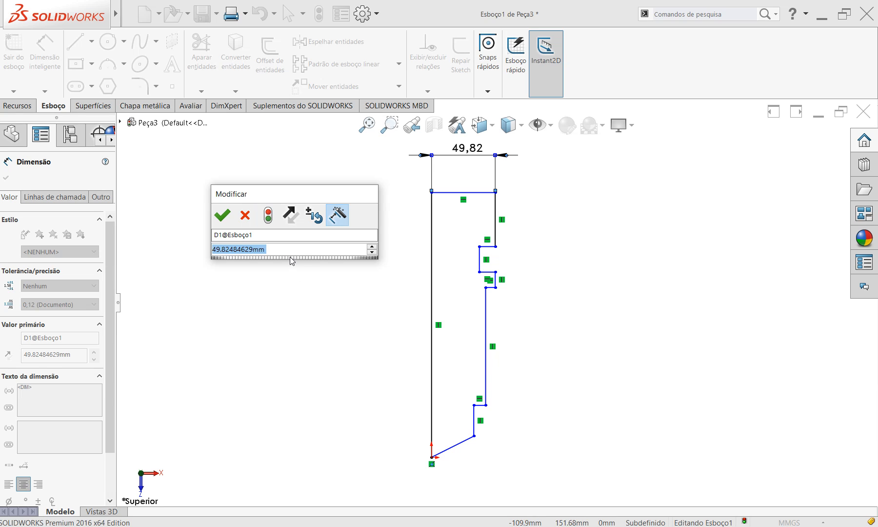
type("8")
key("Return")
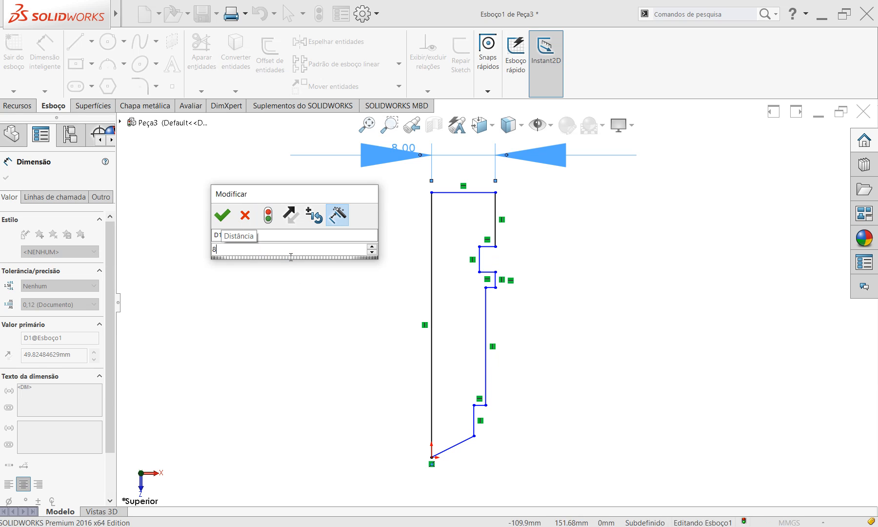
key("Return")
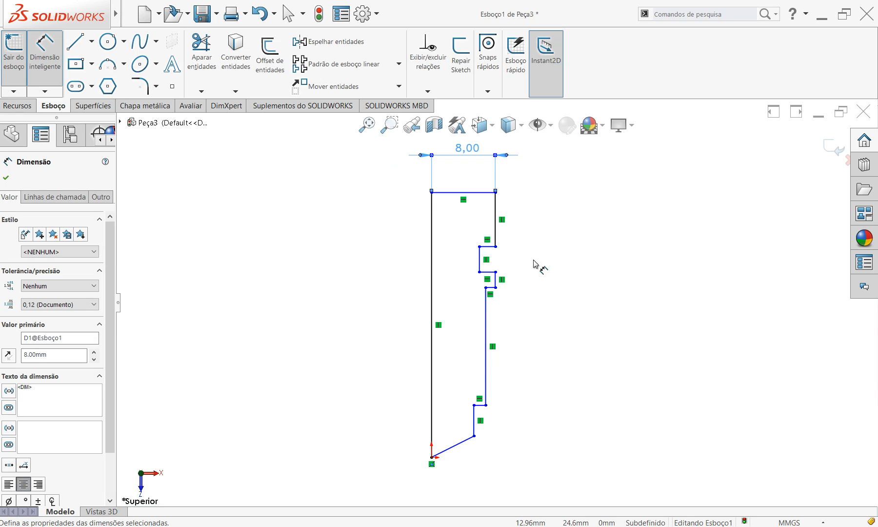
Step: Consult the reference drawing, dimension the upper outer vertical edge at 15 mm and leave the dimension command
key("alt+Tab")
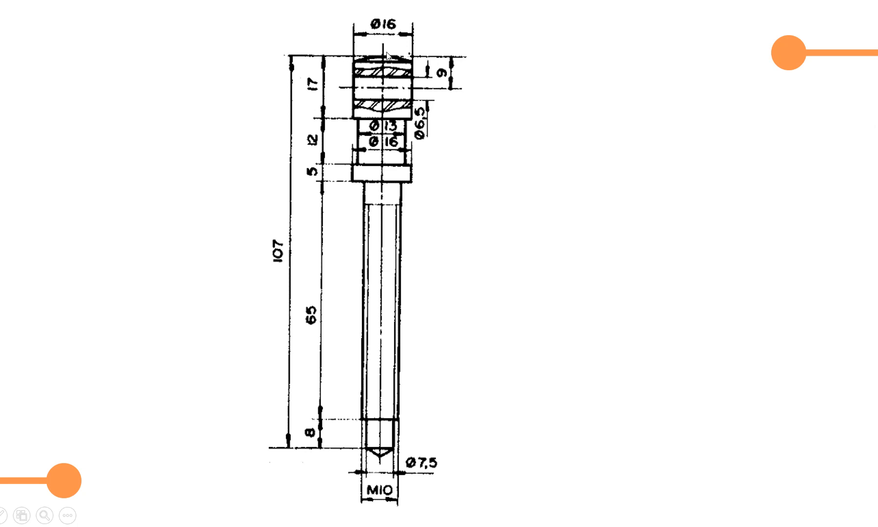
key("alt+Tab")
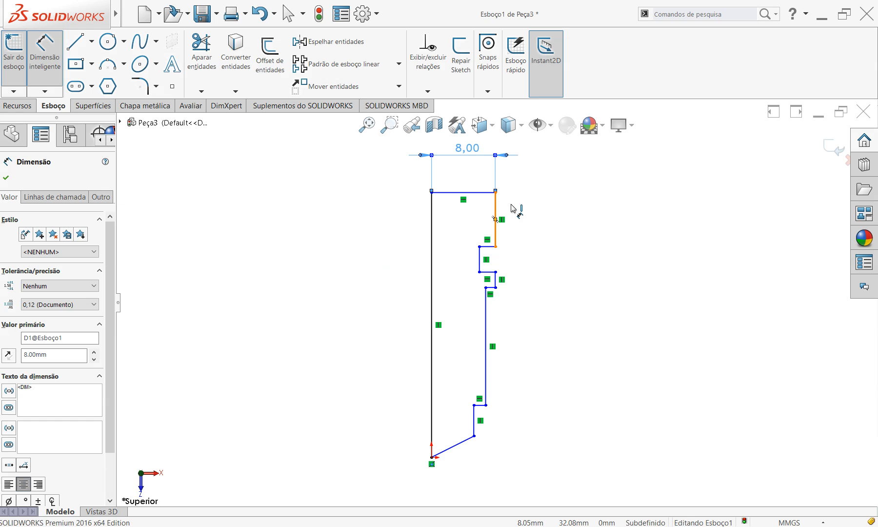
left_click(495, 219)
left_click(564, 215)
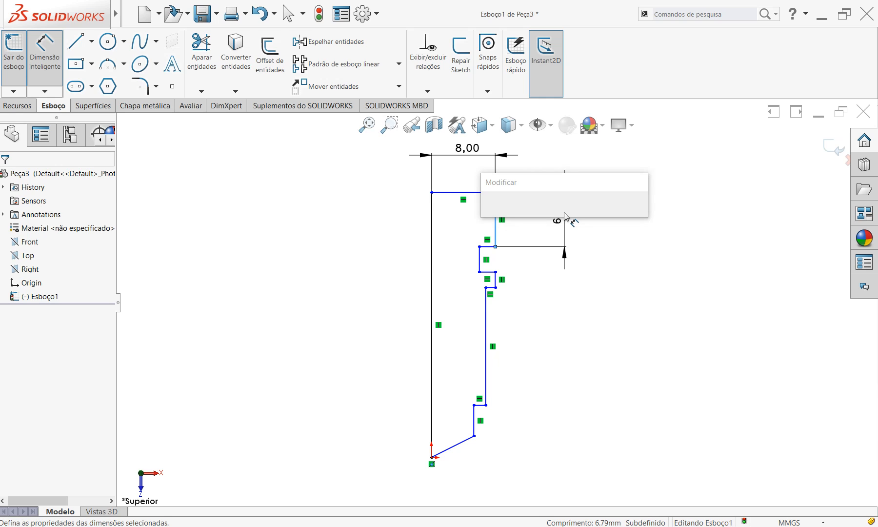
type("15")
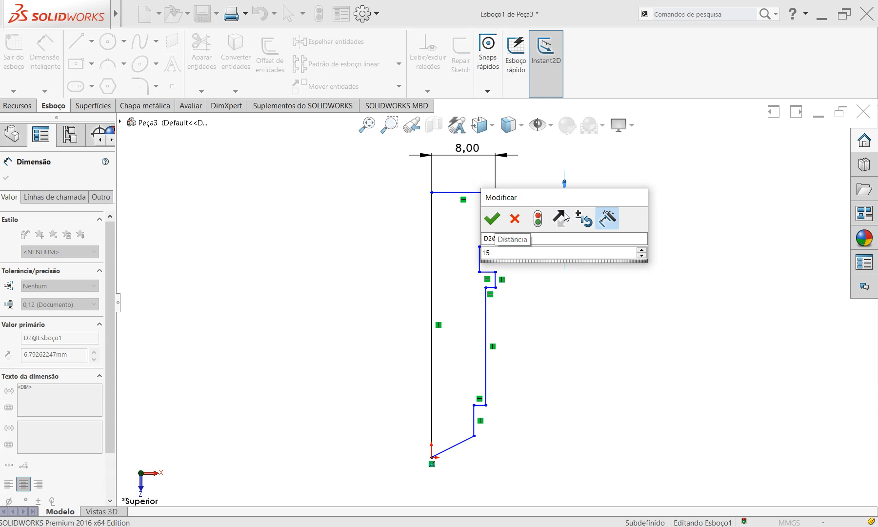
key("Return")
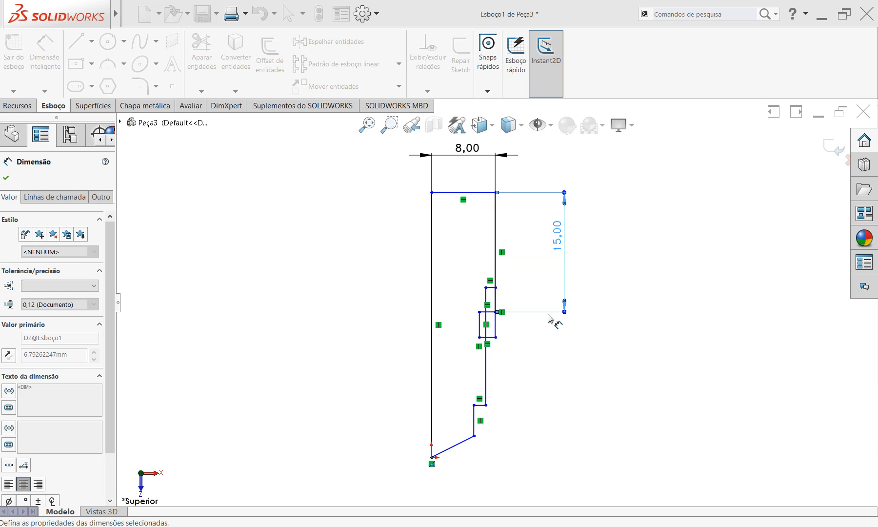
right_click(615, 361)
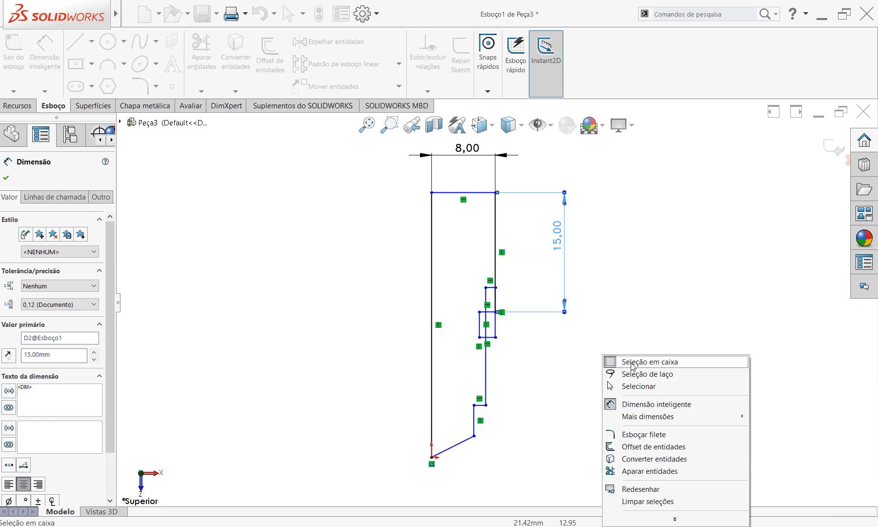
left_click(627, 385)
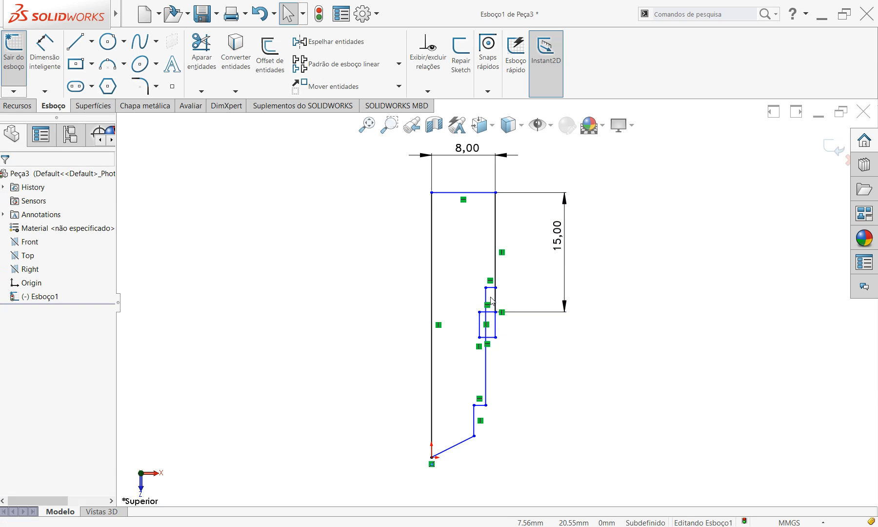
Step: Untangle the profile by lowering the overlapping corner, raising the top edge to about 50 mm above the origin, and raising the groove's lower edge
mouse_move(486, 289)
left_mouse_down()
mouse_move(488, 362)
mouse_move(486, 347)
left_mouse_up()
scroll(495, 303, "up", 3)
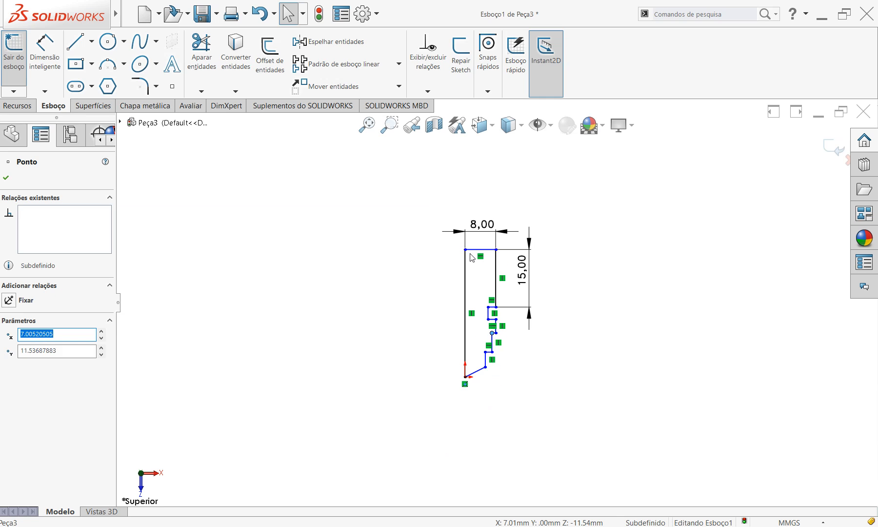
scroll(471, 258, "down", 2)
left_click_drag(467, 257, 476, 164)
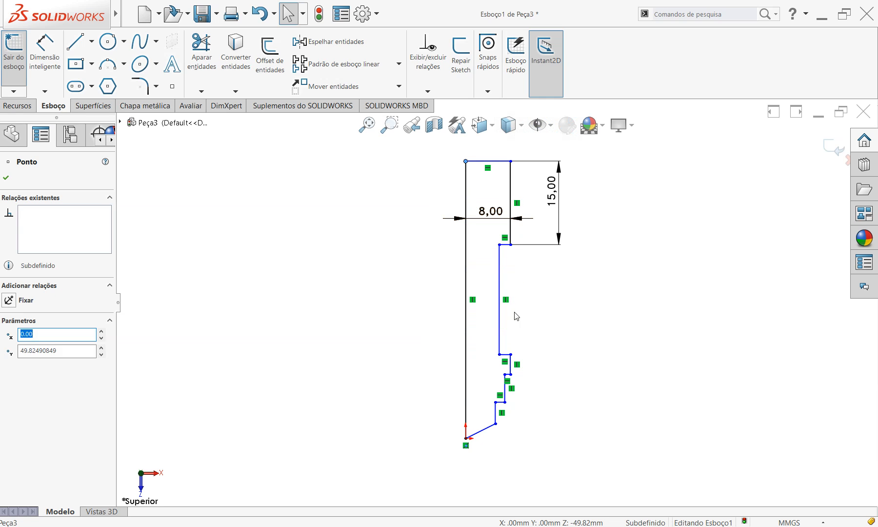
left_click_drag(505, 355, 510, 266)
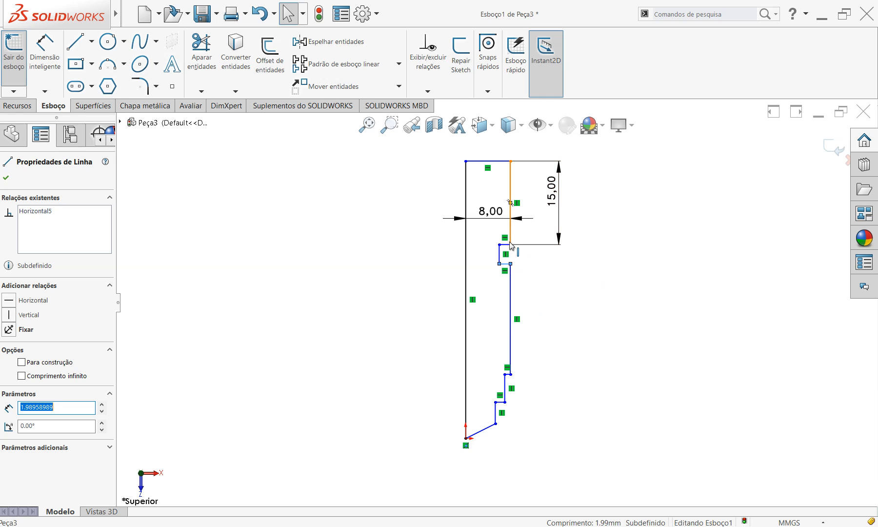
Step: Move the upper outer edge's lower corner down onto the edge below, and raise its top corner to about 53 mm above the origin
left_click_drag(511, 246, 511, 311)
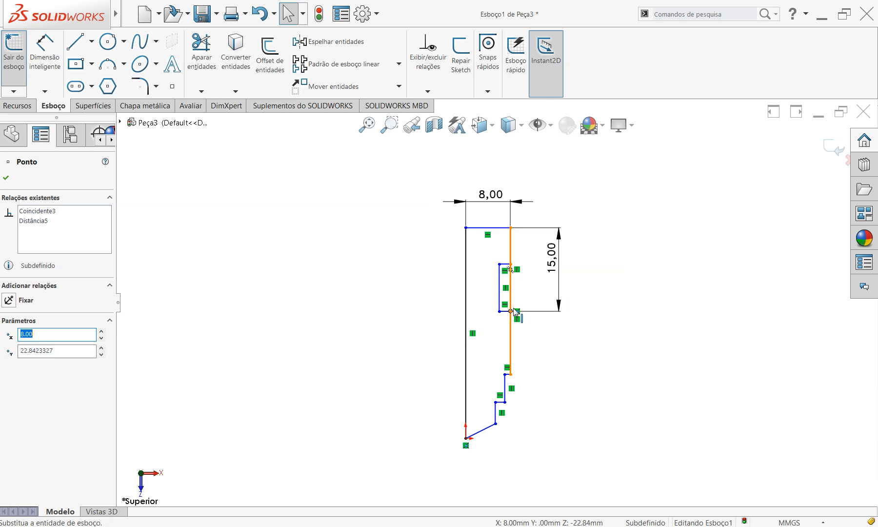
scroll(512, 306, "up", 2)
scroll(507, 251, "down", 4)
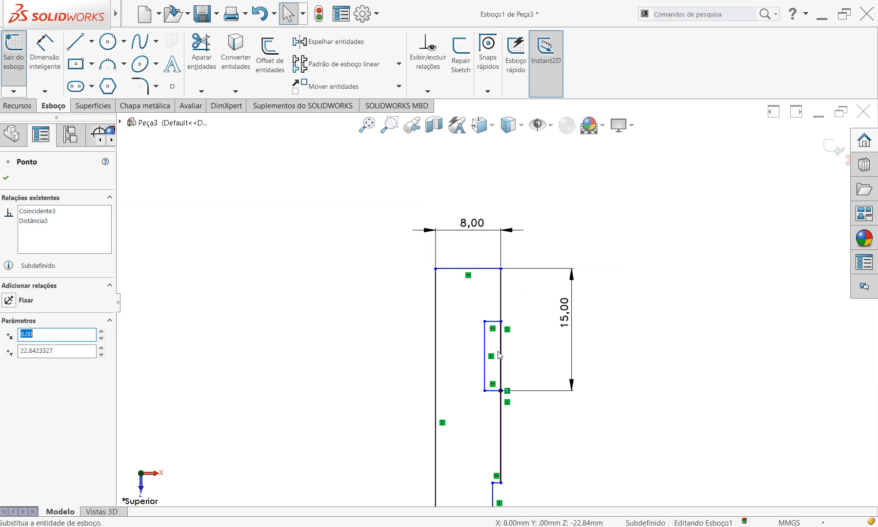
mouse_move(502, 271)
left_mouse_down()
mouse_move(523, 143)
mouse_move(524, 163)
left_mouse_up()
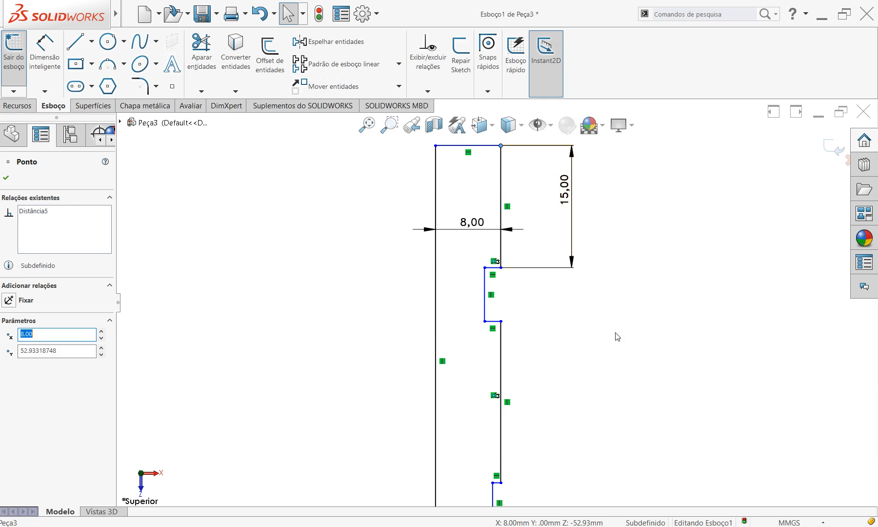
Step: Place the 8 mm dimension above the profile's top edge and check the reference drawing for the remaining sizes
key("f")
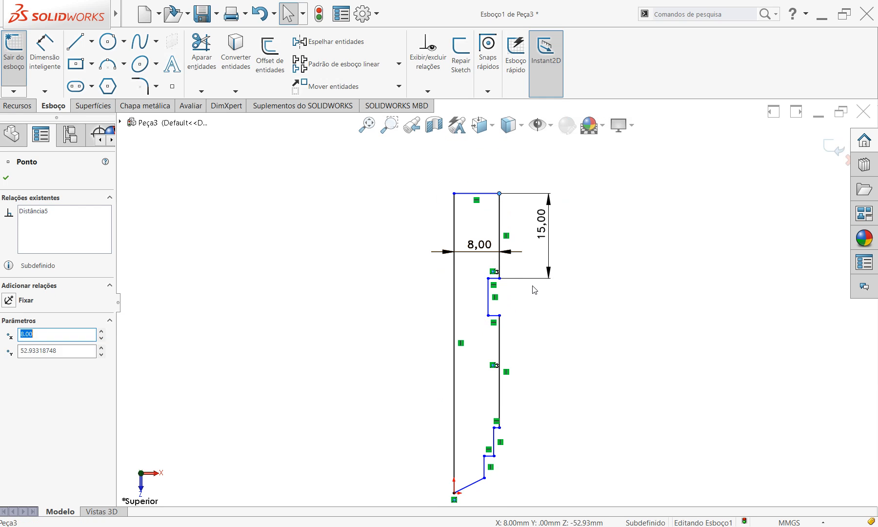
left_click_drag(483, 250, 487, 159)
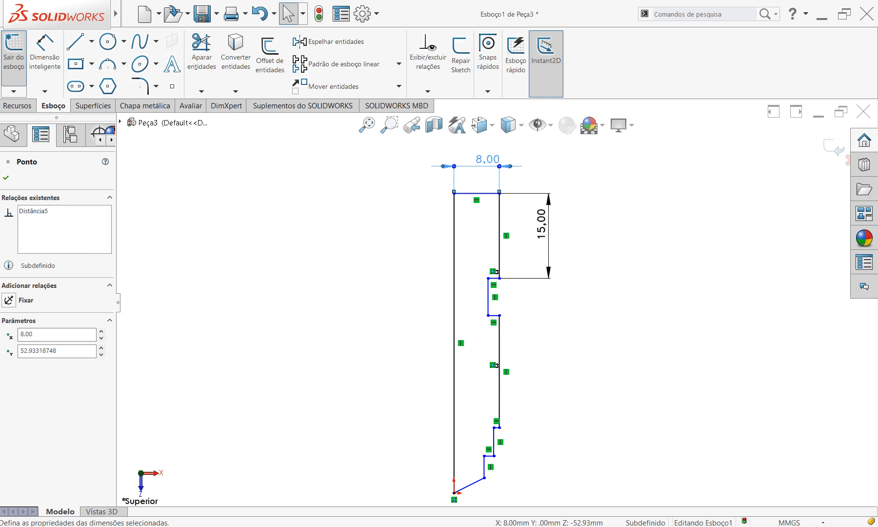
key("alt+Tab")
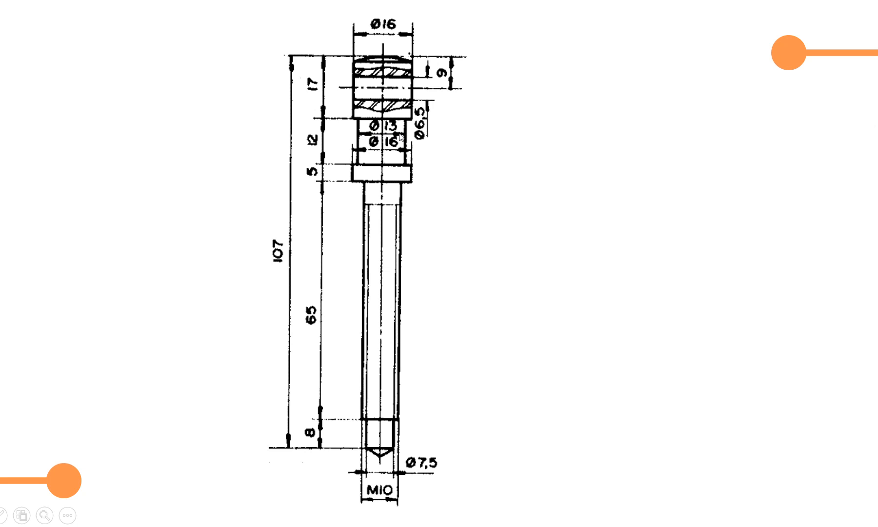
key("alt+Tab")
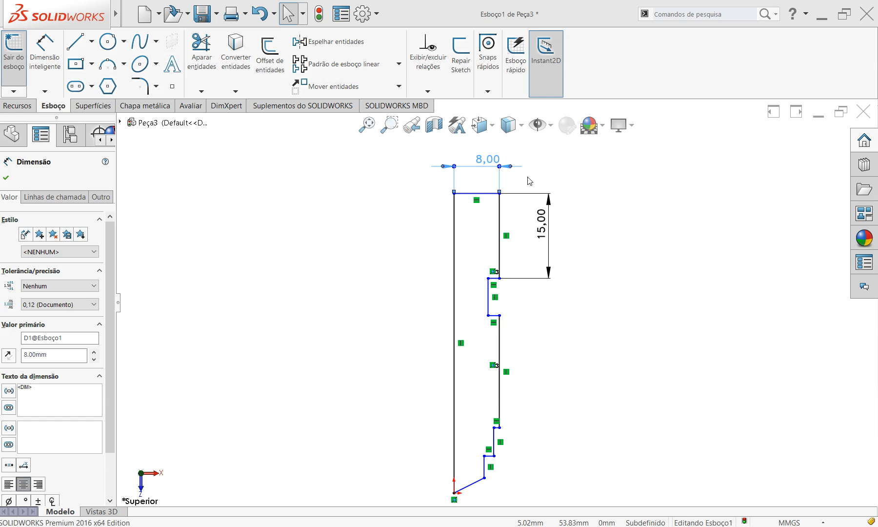
Step: Dimension the distance from the profile's long axis edge to the groove's vertical edge at 6.5 mm
left_click(55, 56)
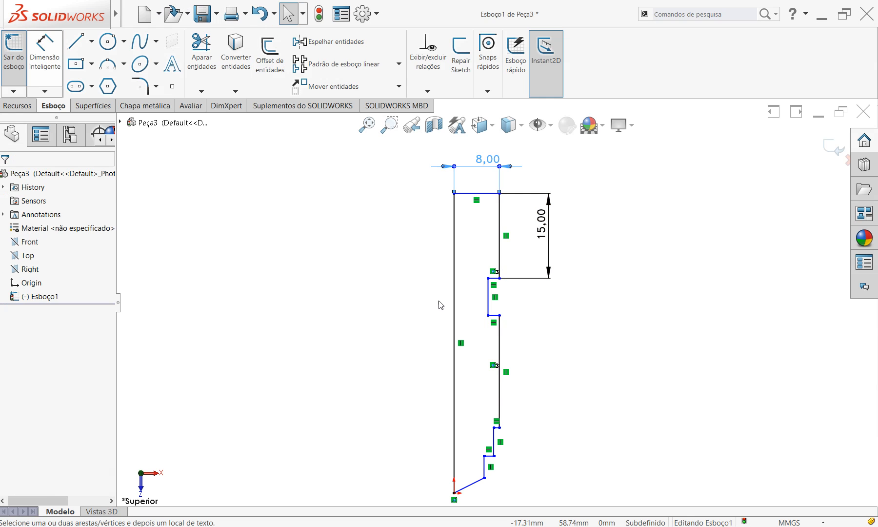
left_click(474, 307)
left_click(454, 297)
left_click(414, 262)
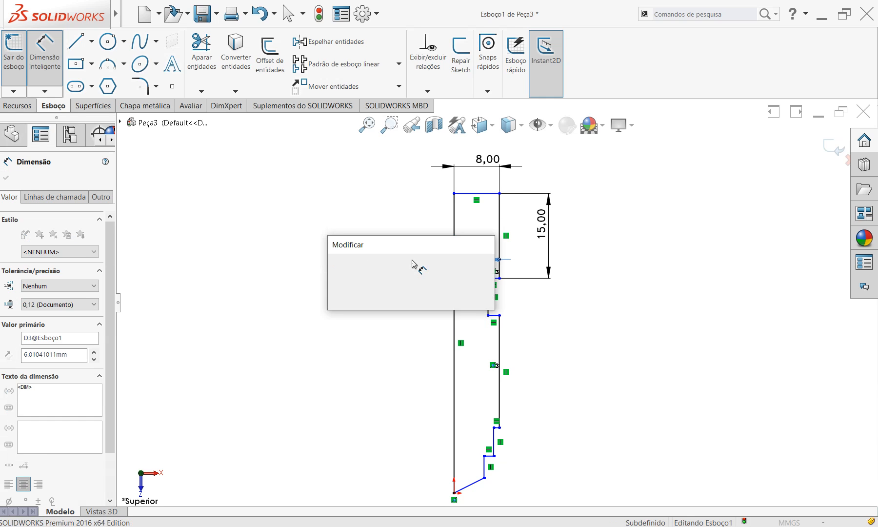
type("12/2")
key("Return")
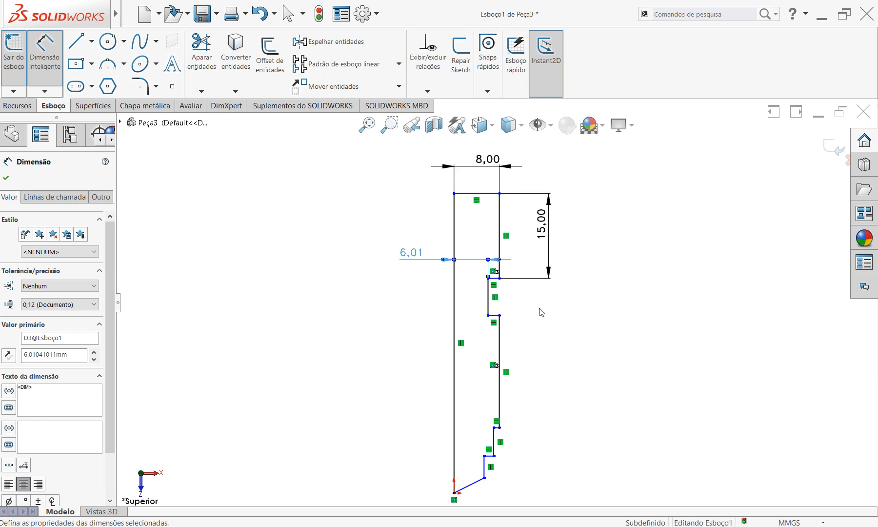
Step: Dimension the groove's vertical edge at 12 mm and leave the dimension command
left_click(486, 307)
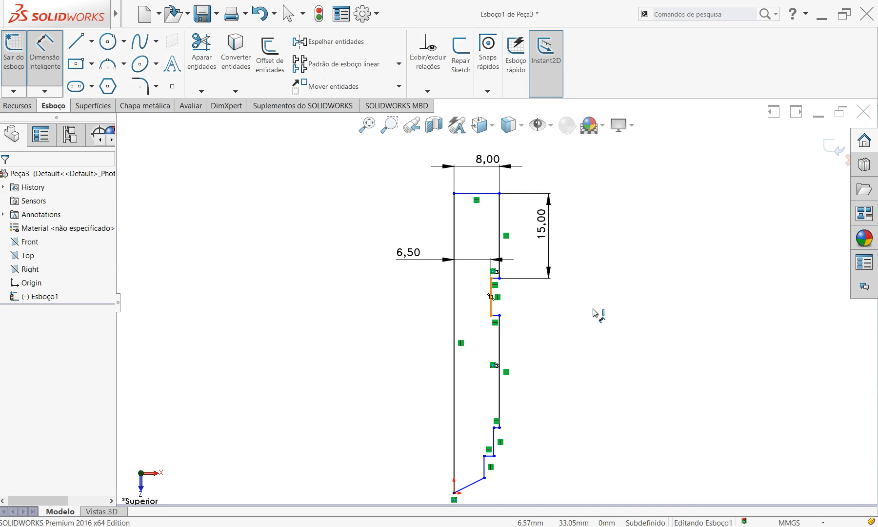
left_click(491, 296)
left_click(594, 315)
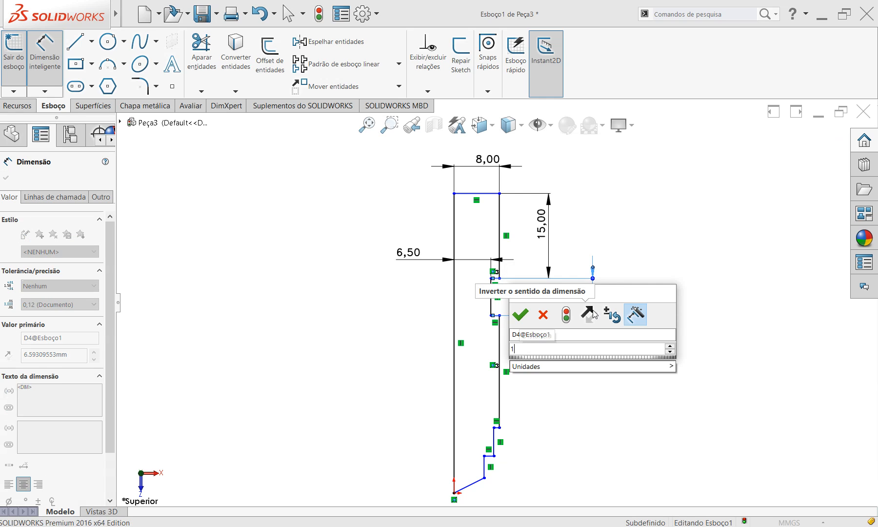
type("12")
key("Escape")
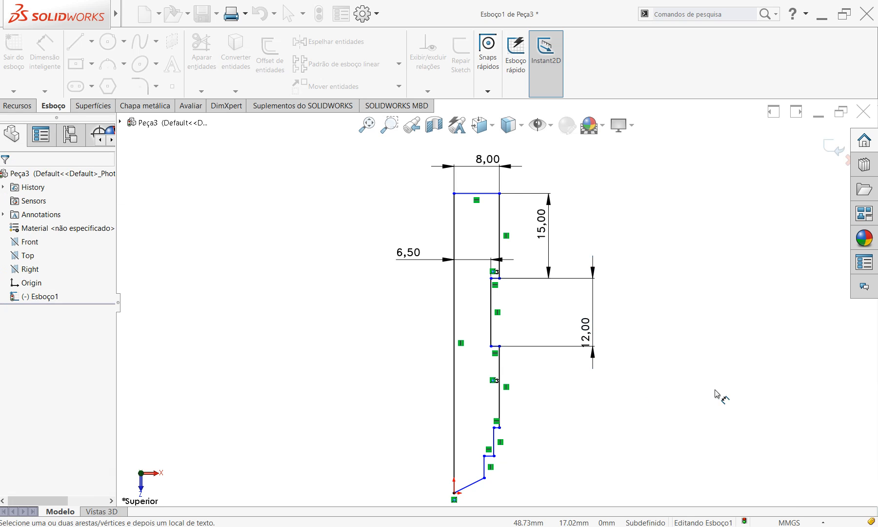
right_click(714, 245)
left_click(725, 256)
Step: Raise the profile's top edge to about 74 mm above the origin and move the 6.5 mm and 8 mm dimensions up beside their edges
left_click_drag(503, 196, 496, 74)
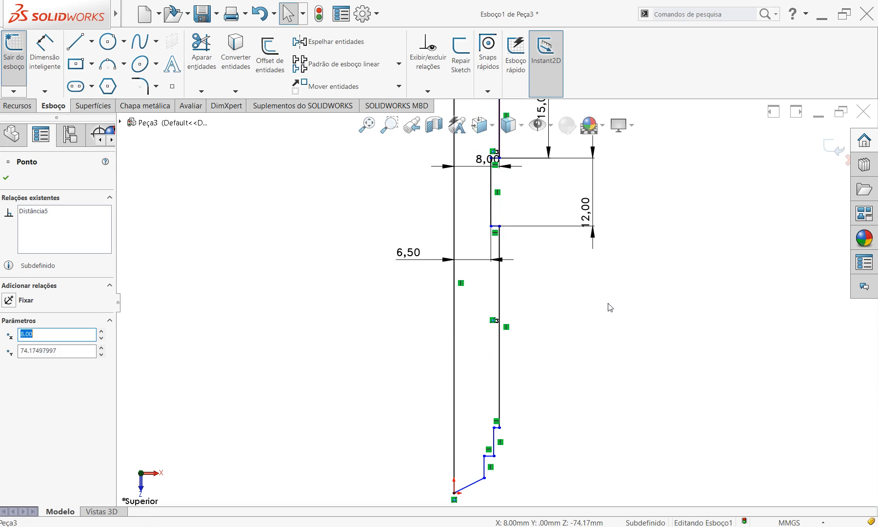
left_click(612, 318)
scroll(580, 379, "up", 4)
scroll(483, 261, "down", 4)
left_click_drag(415, 323, 414, 254)
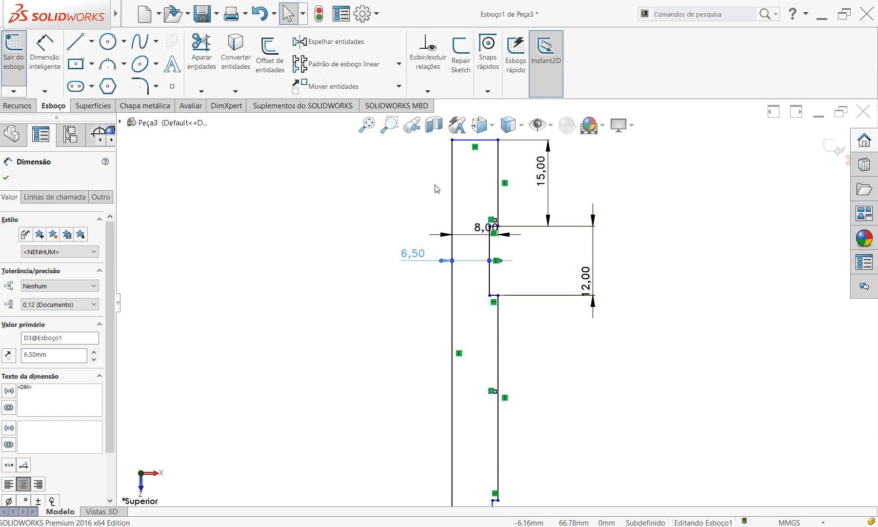
left_click_drag(478, 229, 464, 181)
left_click(318, 201)
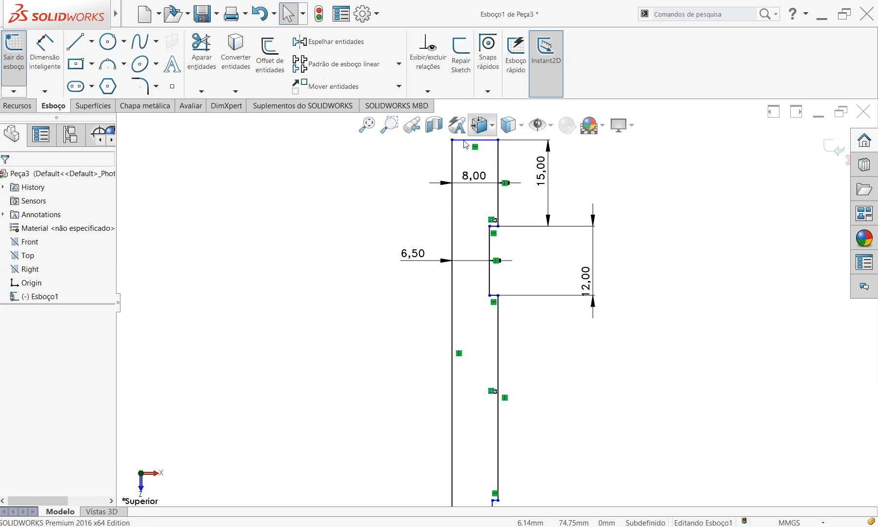
Step: Make the outer edge above the groove and the outer edge below it collinear
left_click(498, 198)
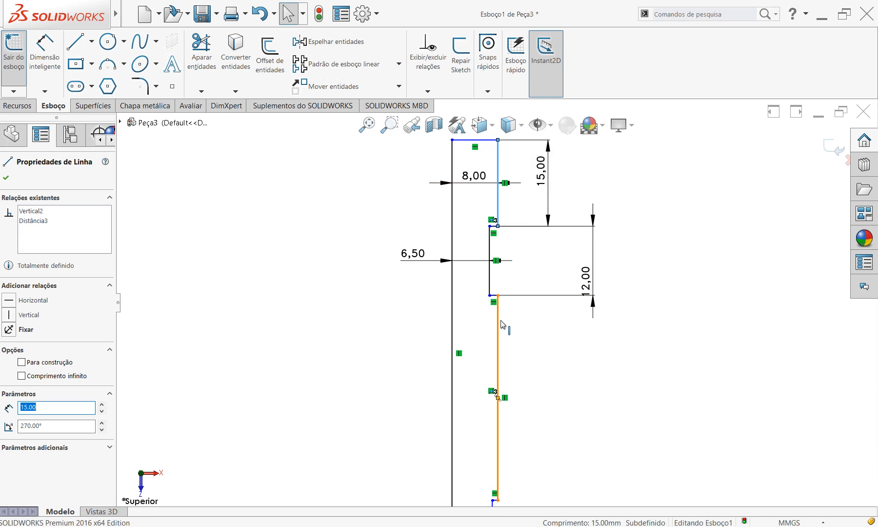
left_click(501, 323, "ctrl")
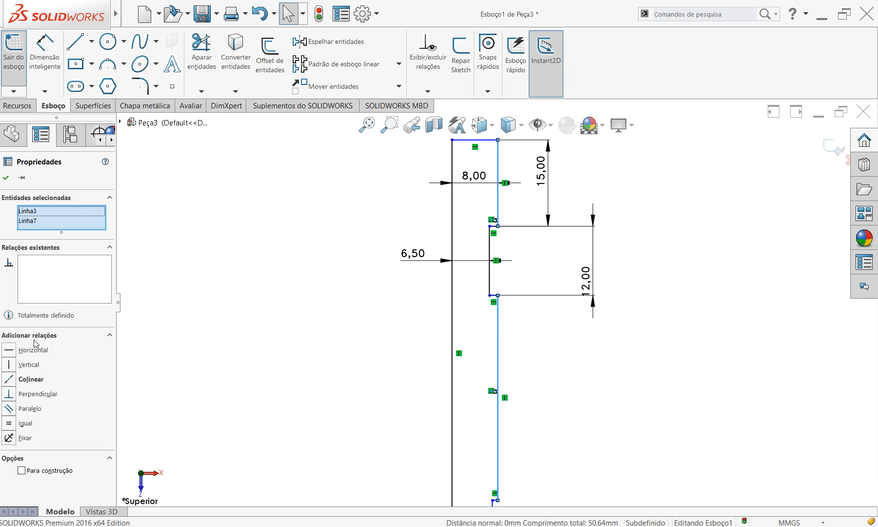
left_click(8, 379)
left_click(664, 392)
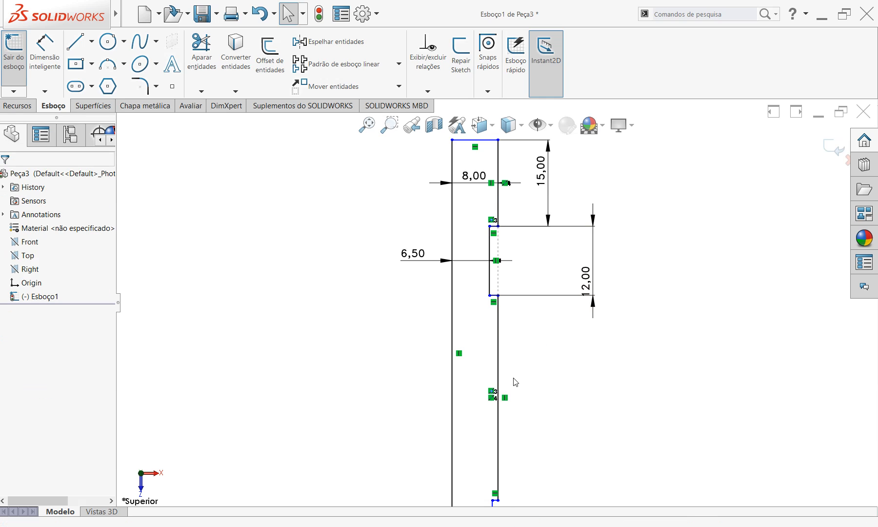
Step: Raise the lower end of the outer edge below the groove and dimension that edge at 5 mm, following the reference drawing
left_click_drag(502, 501, 508, 321)
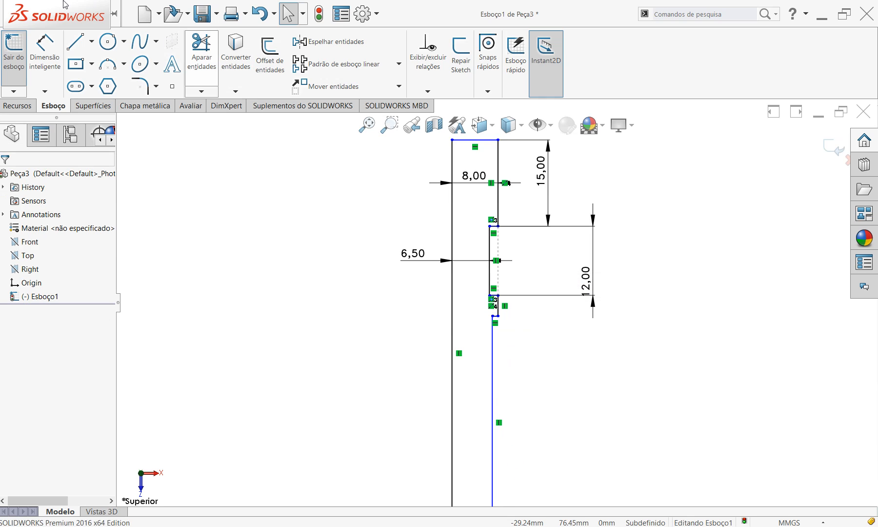
left_click(44, 48)
scroll(503, 294, "down", 5)
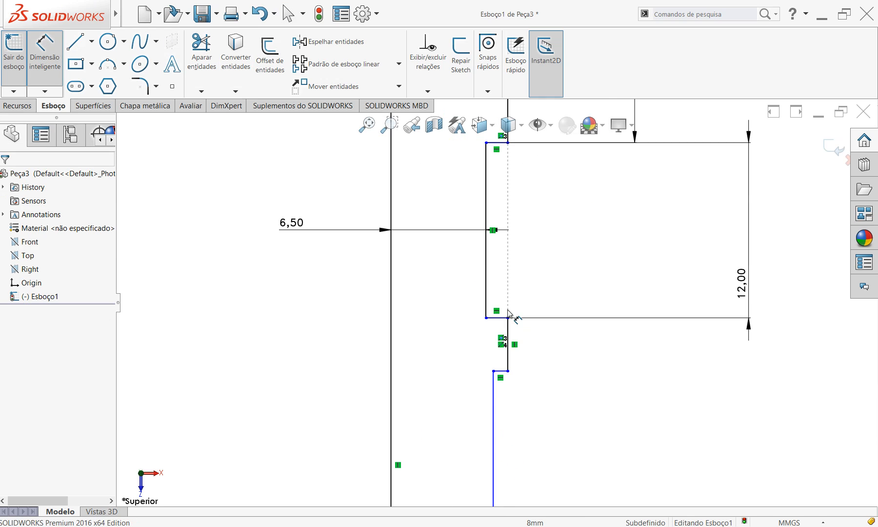
left_click(508, 355)
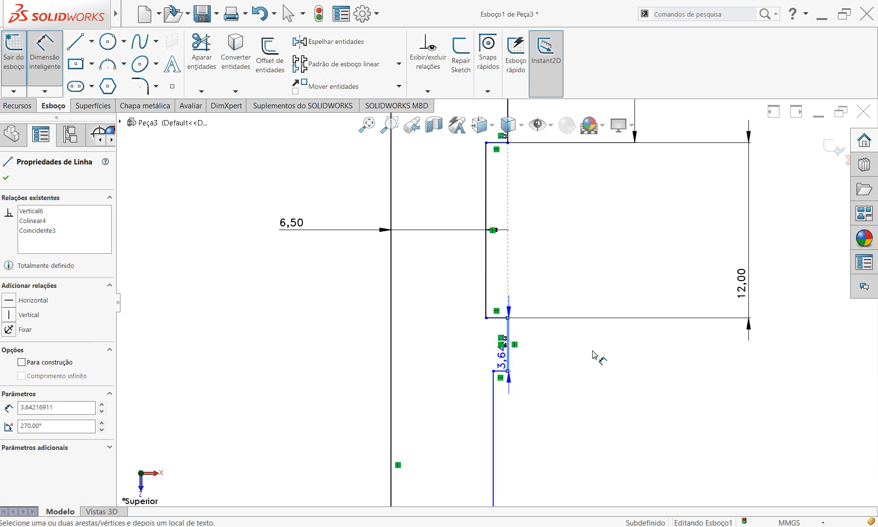
left_click(595, 353)
key("alt+Tab")
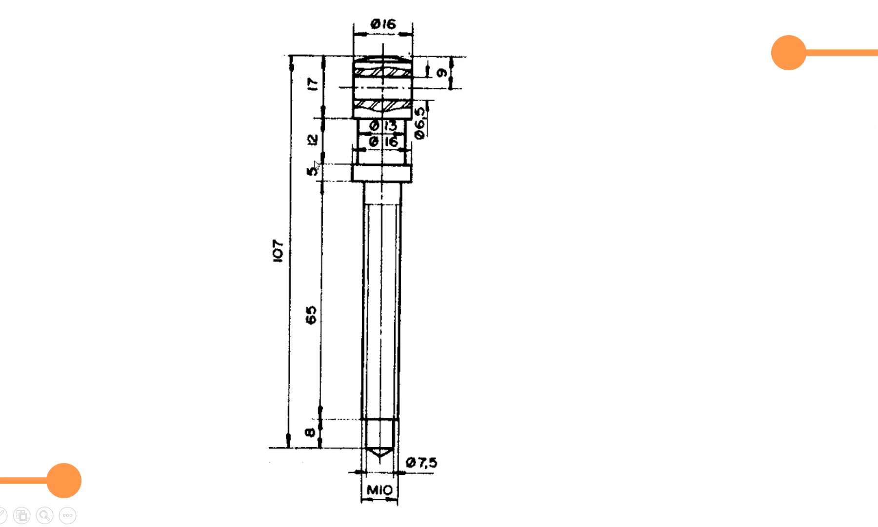
key("alt+Tab")
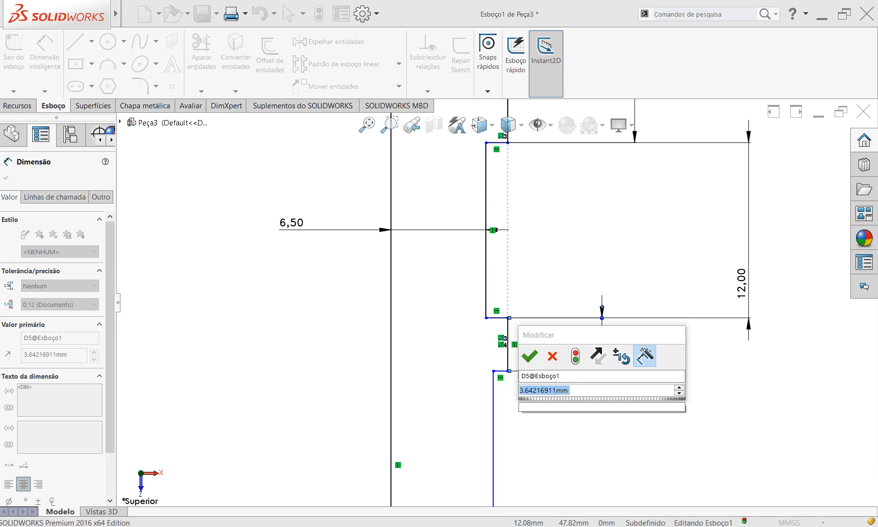
type("5")
key("Escape")
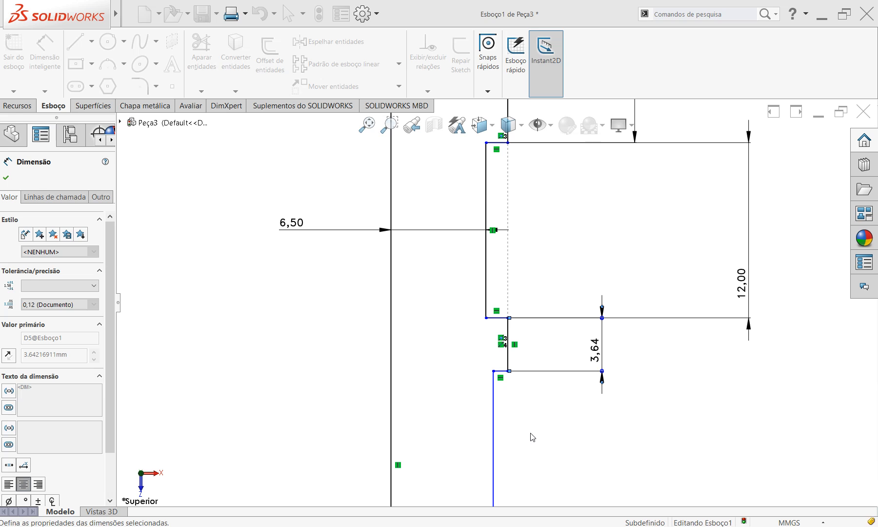
scroll(535, 433, "up", 1)
scroll(568, 401, "down", 1)
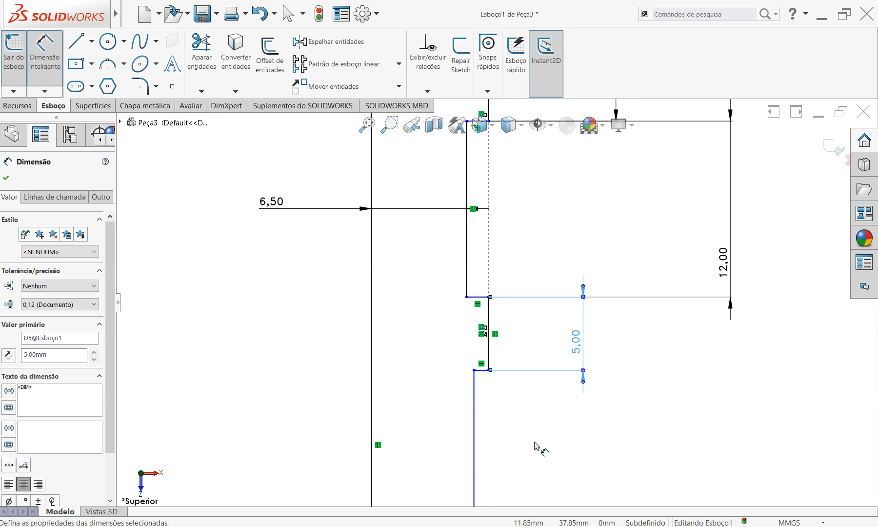
Step: Dimension the distance from the axis edge to the long shank edge at 10 mm, consulting the reference drawing for the size
scroll(535, 440, "up", 2)
left_click(470, 425)
left_click(397, 420)
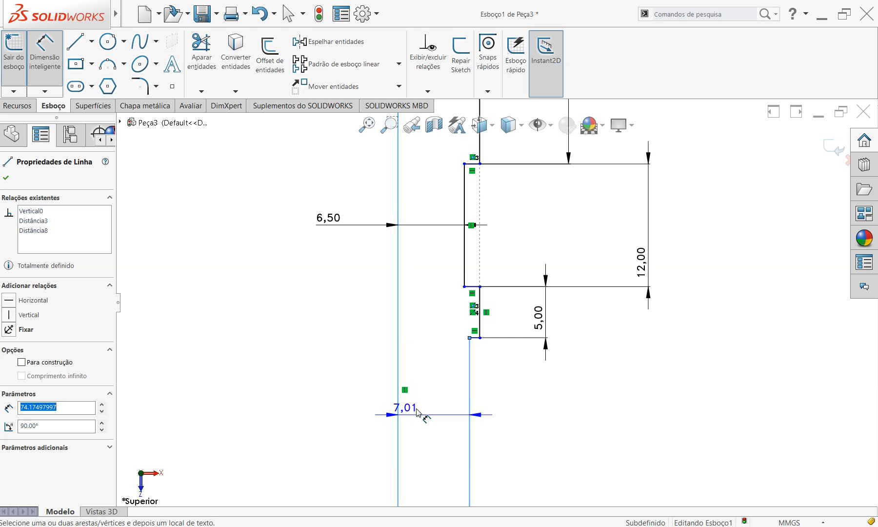
left_click(435, 412)
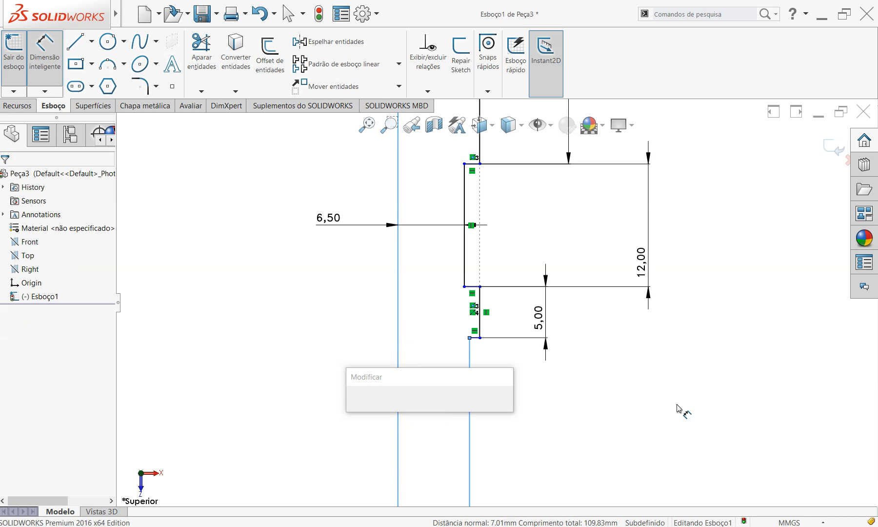
key("alt+Tab")
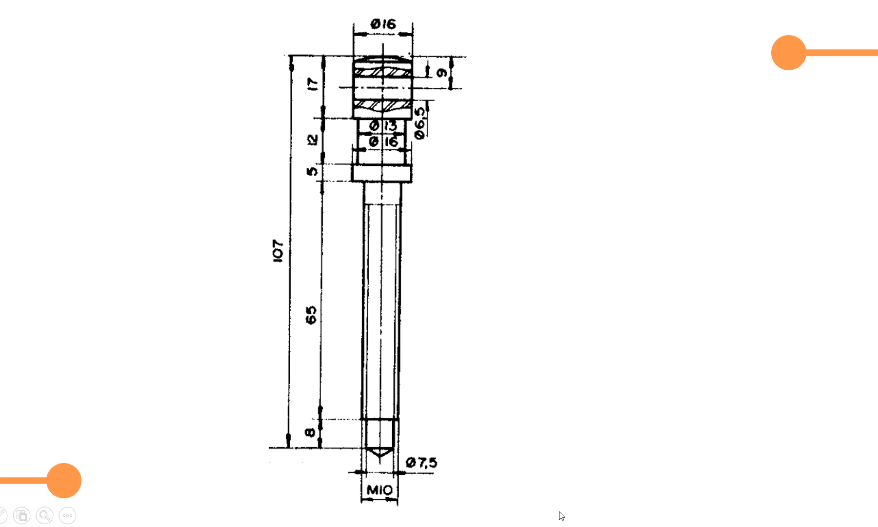
key("alt+Tab")
type("1")
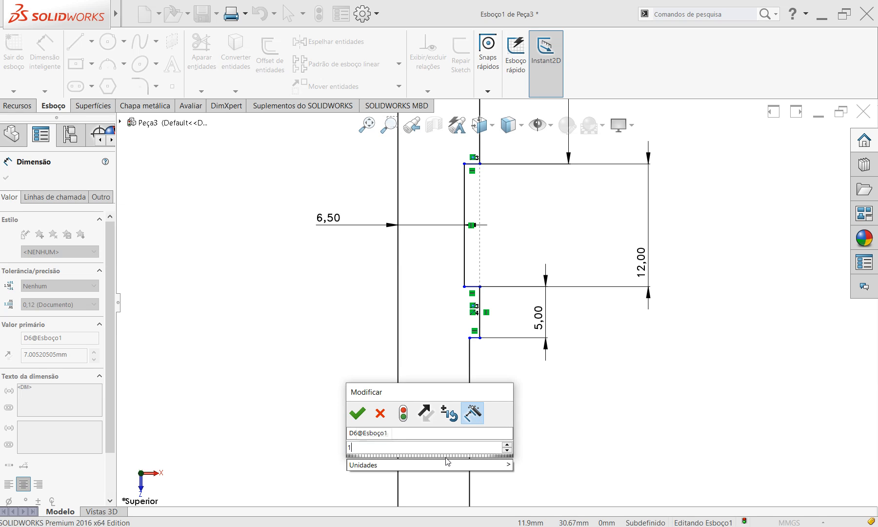
key("Escape")
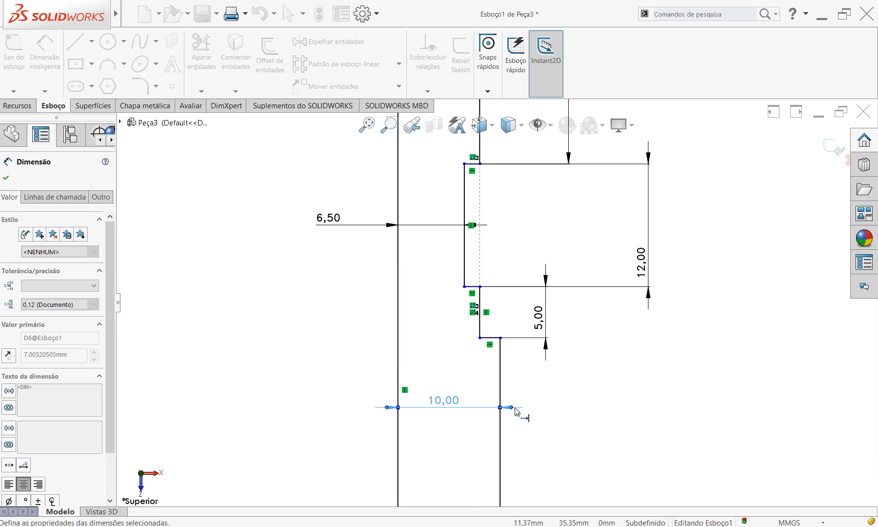
Step: Set the dimension between the axis edge and the shank edge to 5 mm and leave the dimension command
scroll(521, 406, "up", 6)
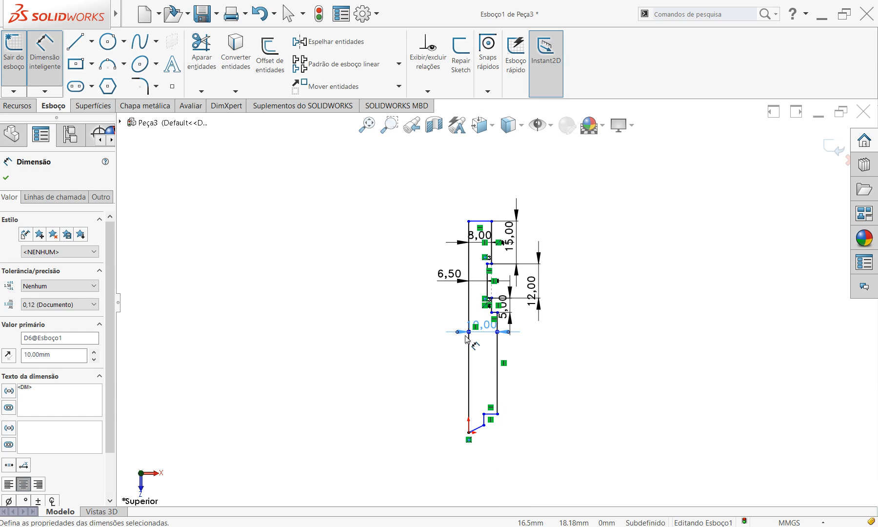
scroll(490, 336, "down", 2)
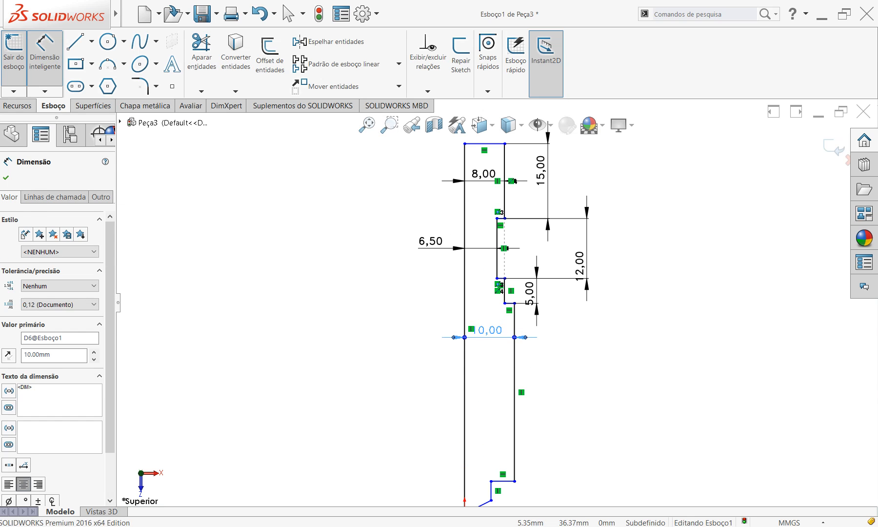
double_click(492, 336)
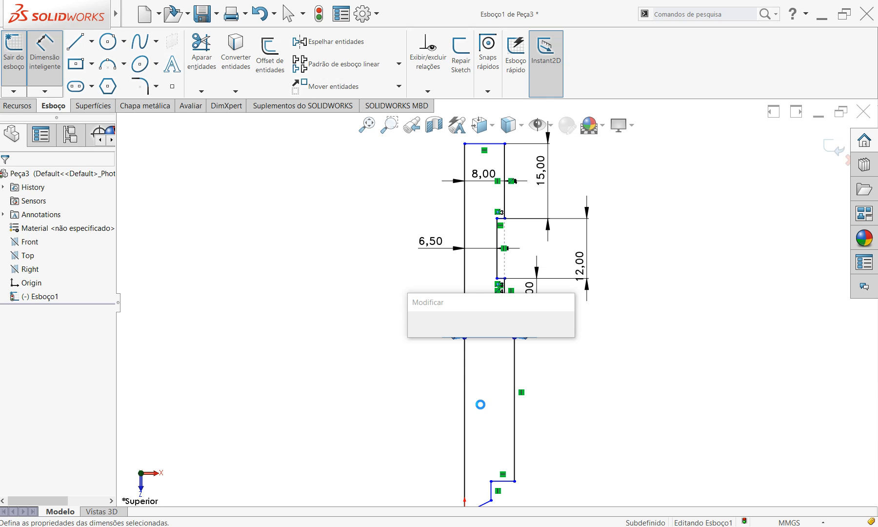
key("Return")
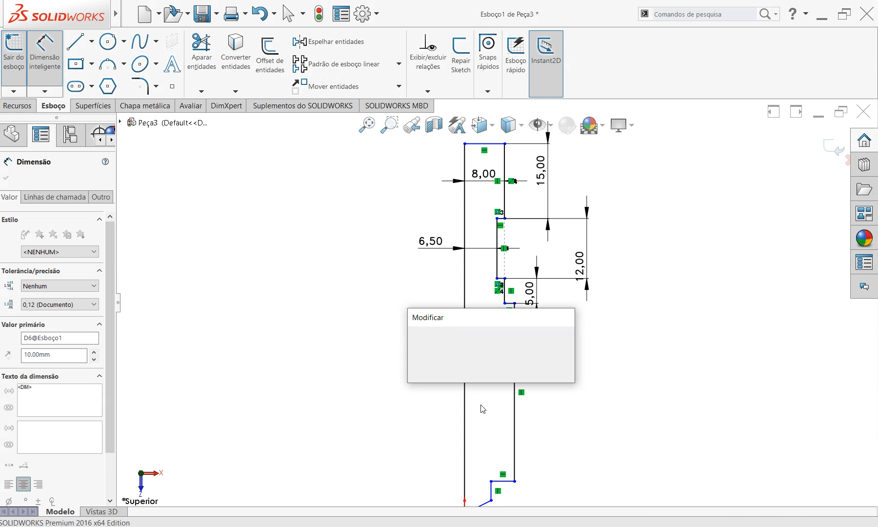
type("5")
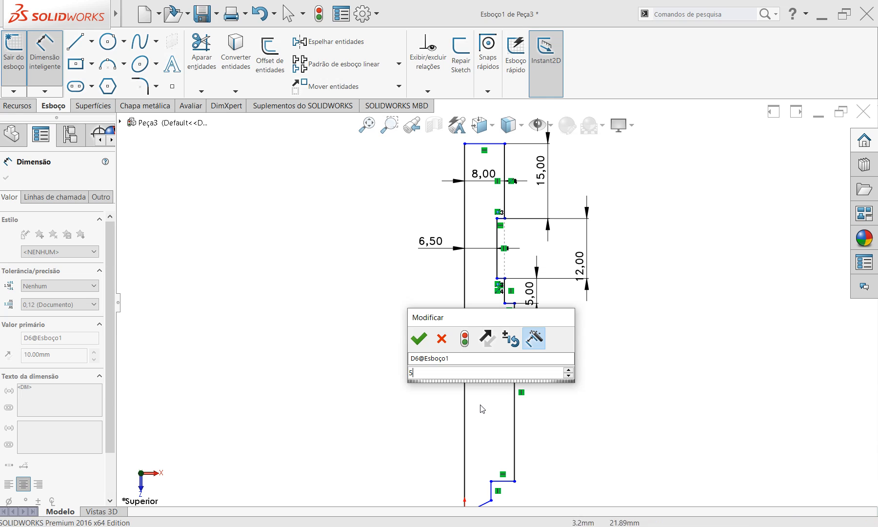
key("Escape")
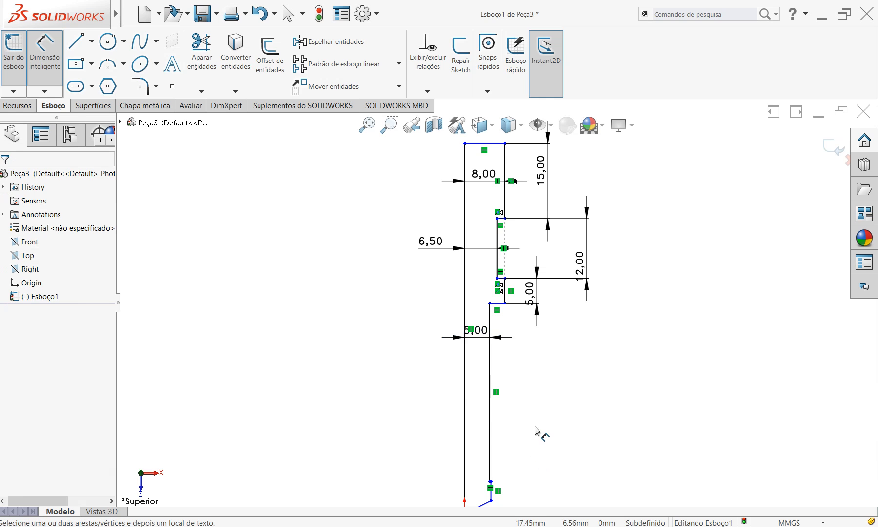
scroll(532, 432, "up", 2)
scroll(505, 440, "down", 4)
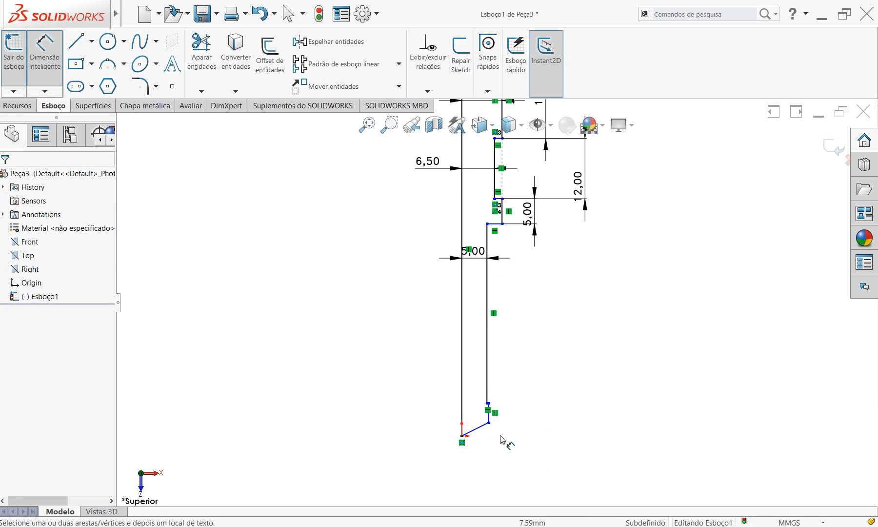
right_click(558, 329)
left_click(576, 355)
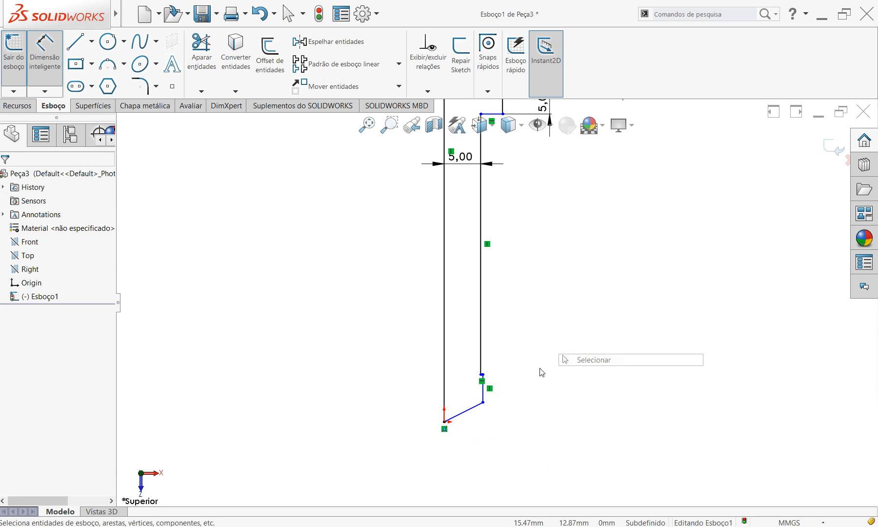
Step: Move the short vertical edge near the tip inward past the shank edge and check the reference drawing for the tip's sizes
left_click(483, 394)
left_click_drag(465, 395, 468, 397)
left_click(530, 400)
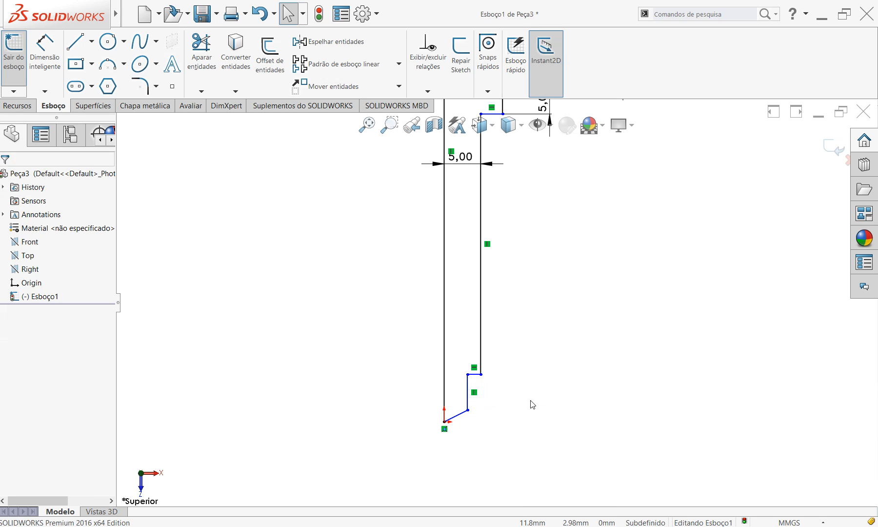
key("alt+Tab")
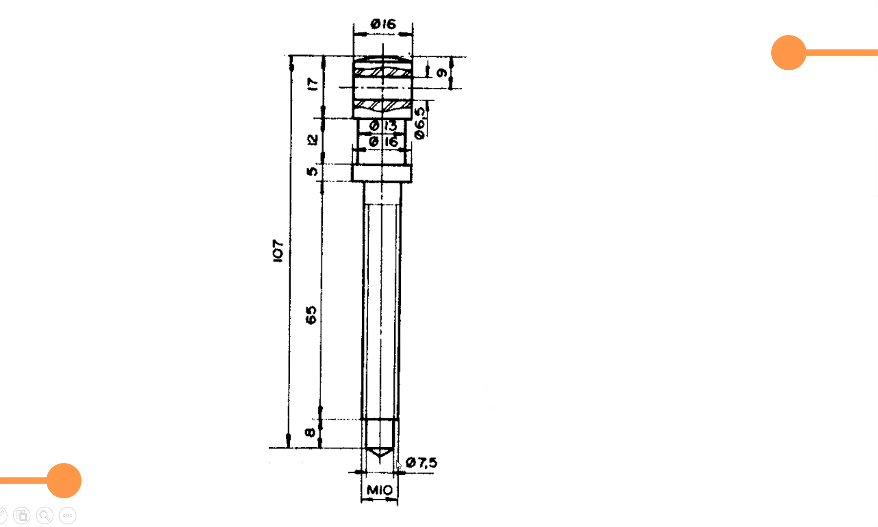
key("alt+Tab")
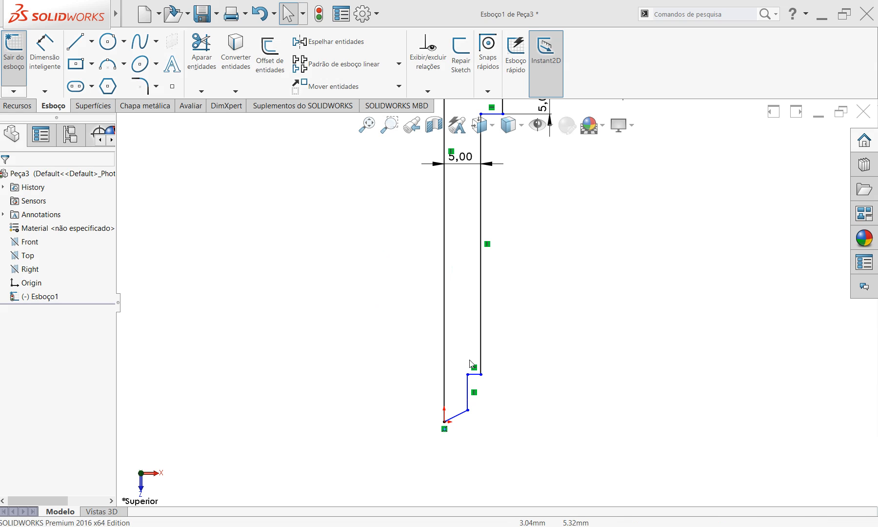
Step: Dimension the distance between the axis edge and the short vertical edge near the tip at 7.5/2 mm
left_click(48, 65)
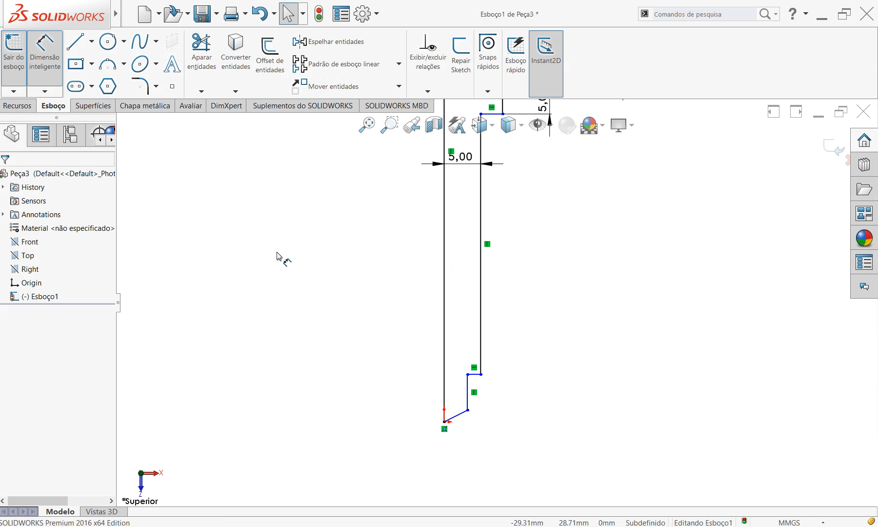
left_click(468, 399)
left_click(444, 382)
left_click(460, 335)
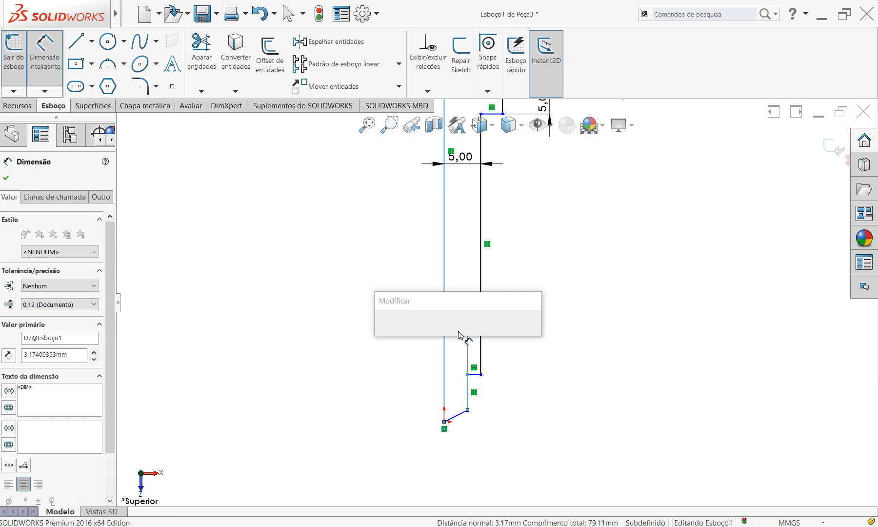
type("7")
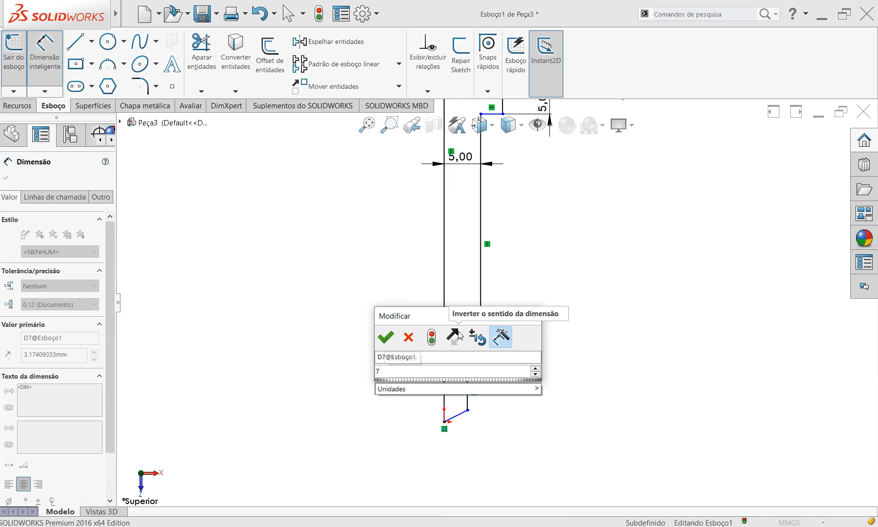
type(",5/2")
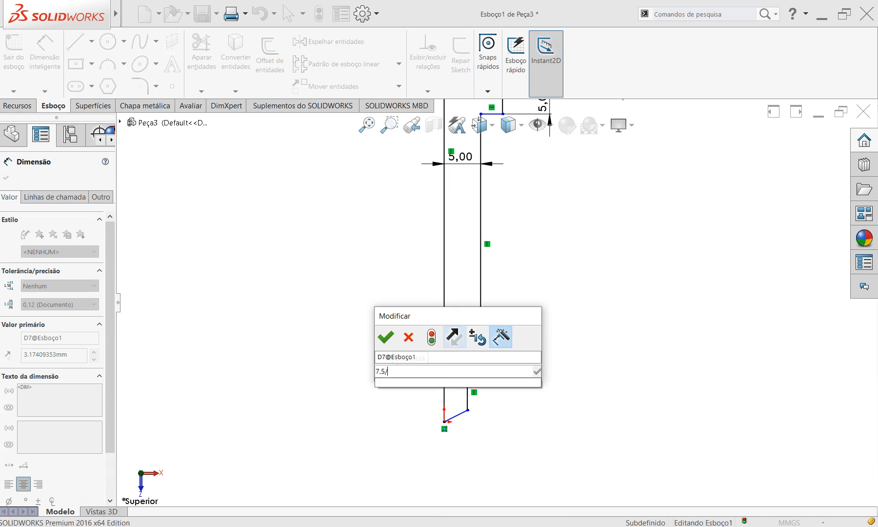
key("Return")
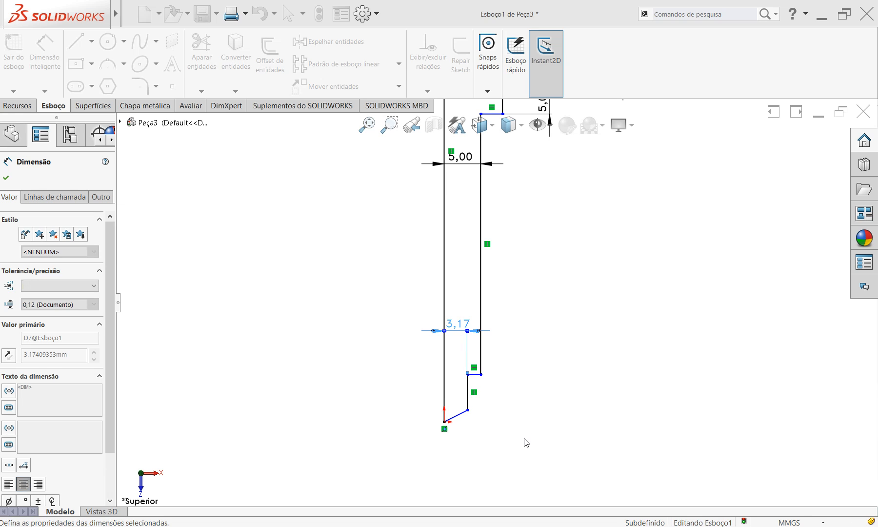
Step: Dimension the length of the short vertical edge near the tip at 8 mm, following the reference drawing
key("alt+Tab")
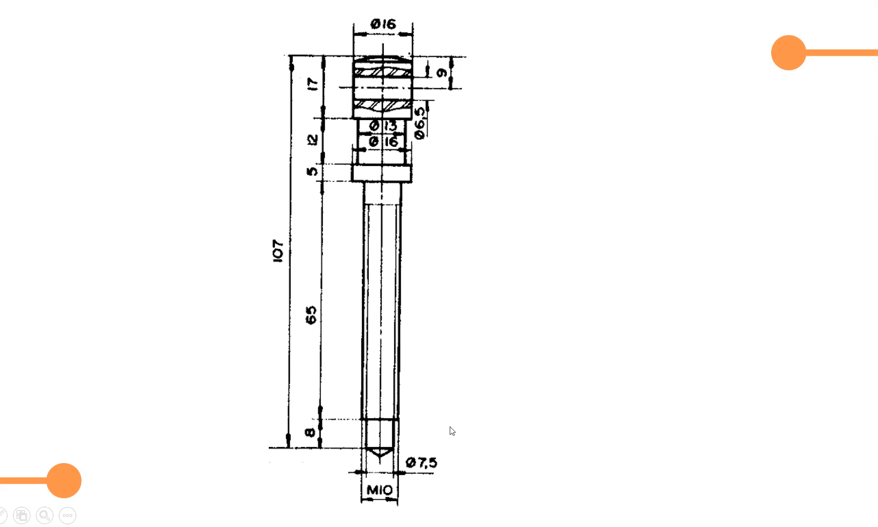
key("alt+Tab")
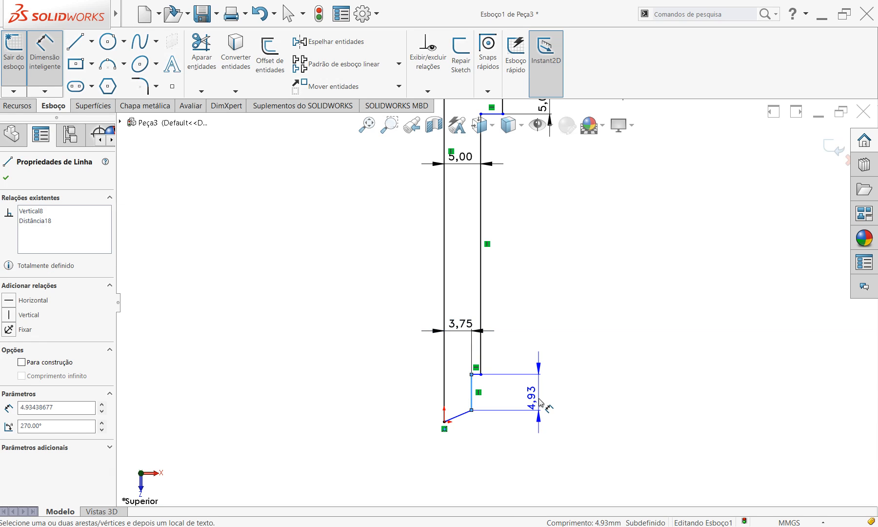
left_click(539, 398)
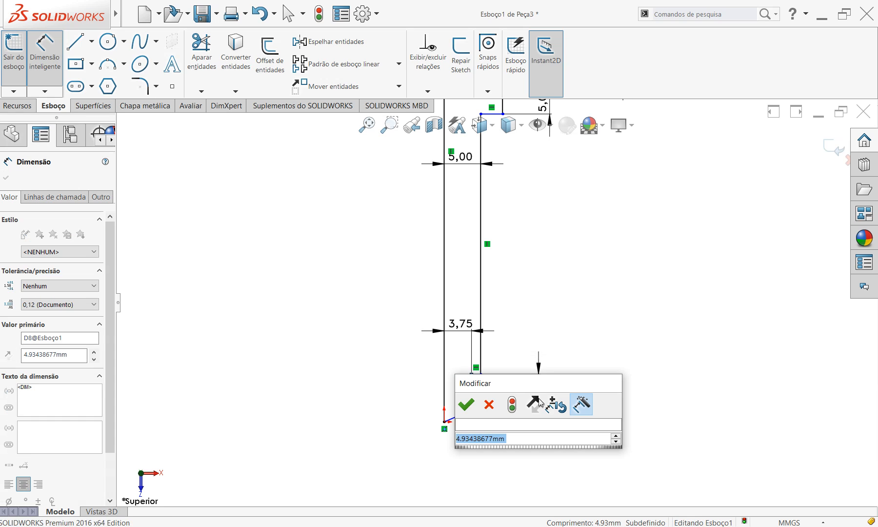
key("Return")
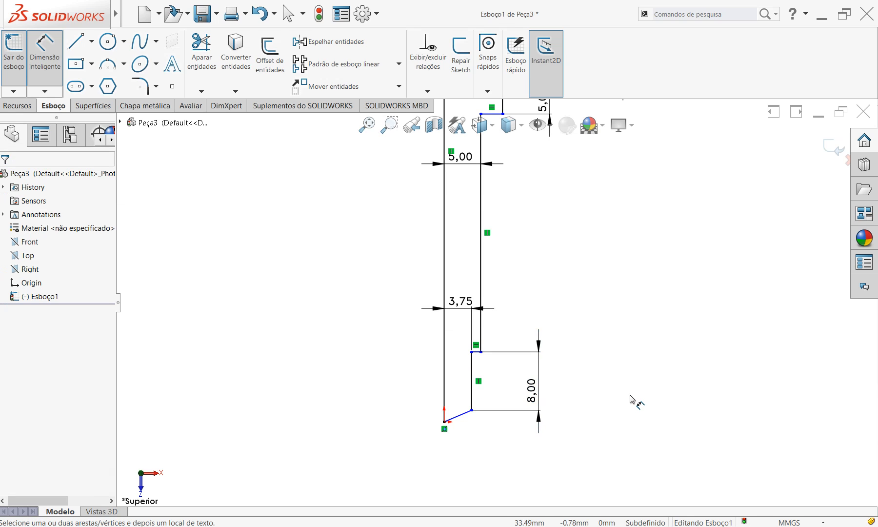
Step: Dimension the shank length from the collar's lower edge to the small step above the tip at 65 mm, following the reference drawing
key("f")
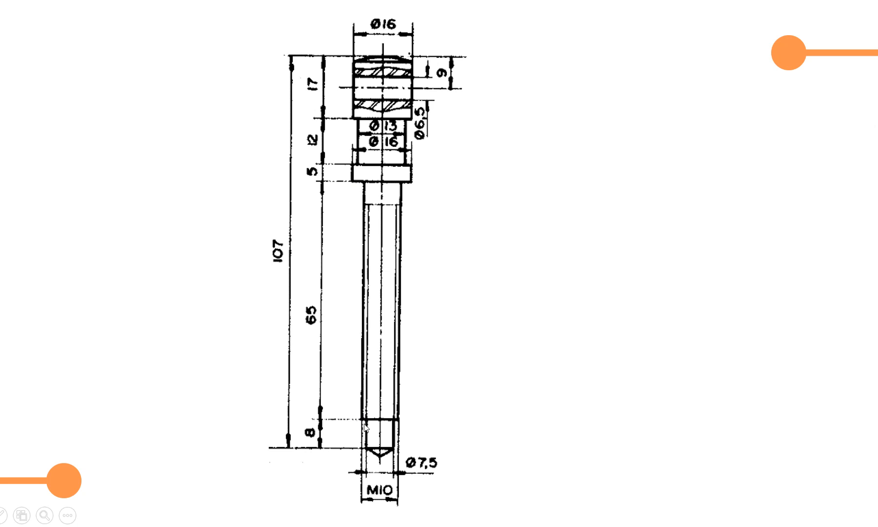
key("alt+Tab")
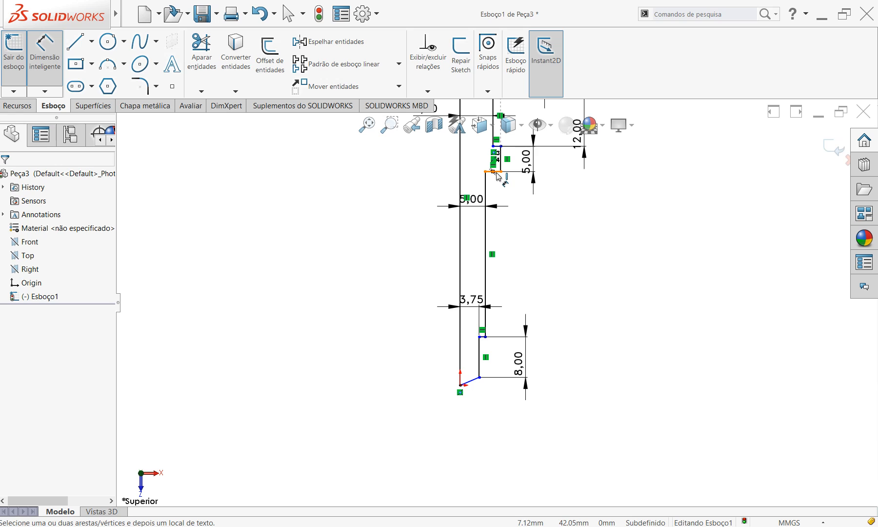
scroll(501, 173, "up", 4)
scroll(502, 176, "down", 1)
scroll(515, 314, "down", 2)
scroll(496, 276, "down", 2)
left_click(460, 302)
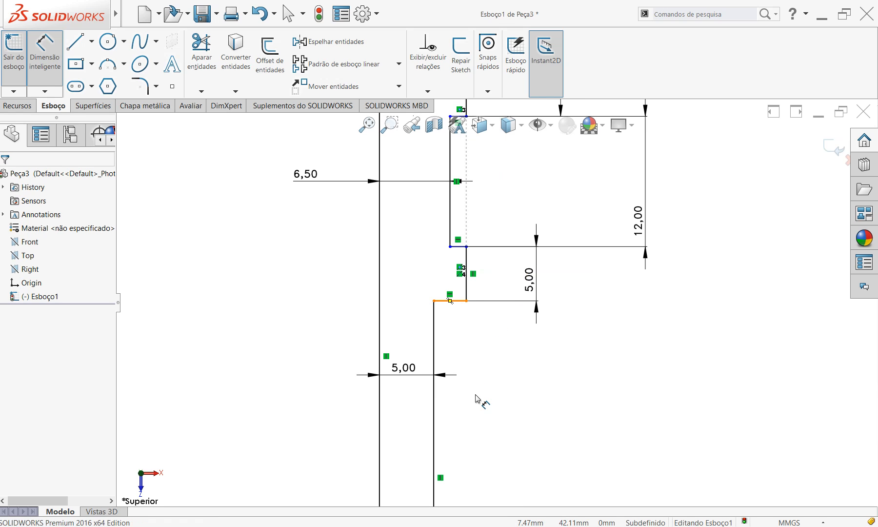
scroll(476, 403, "up", 4)
scroll(472, 402, "down", 5)
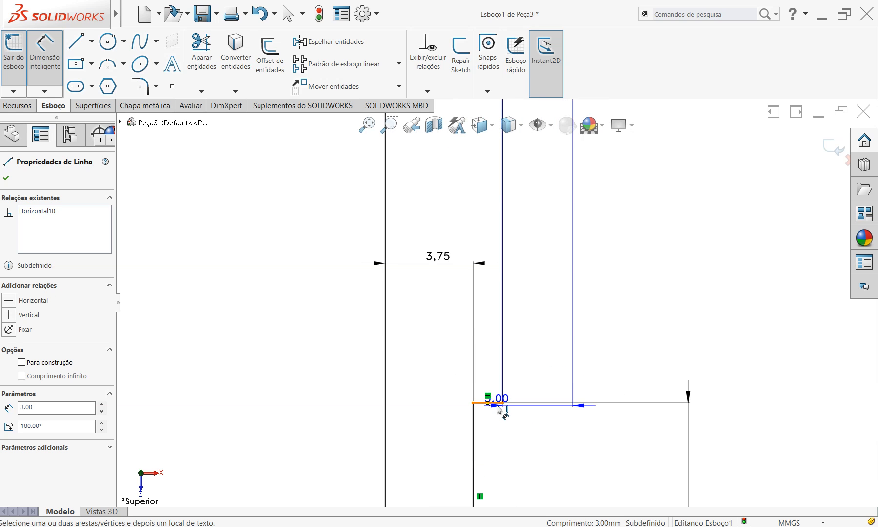
left_click(498, 402)
left_click(610, 251)
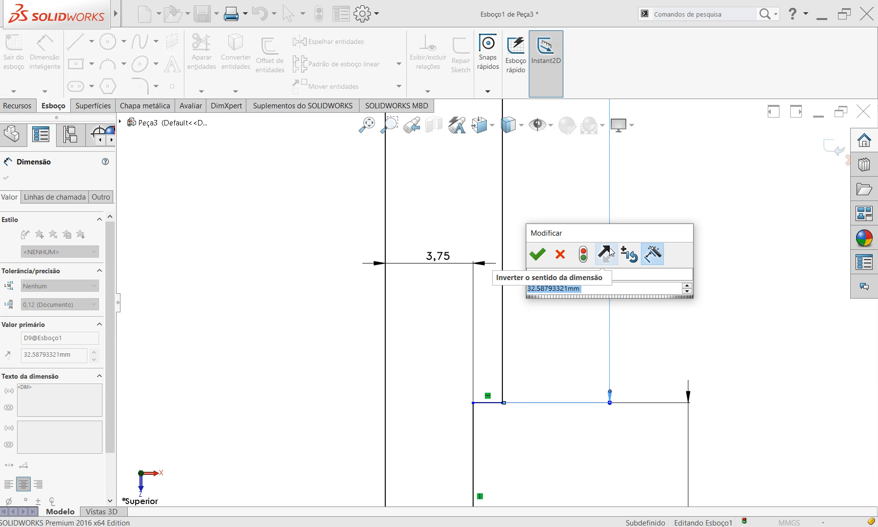
type("40")
key("Return")
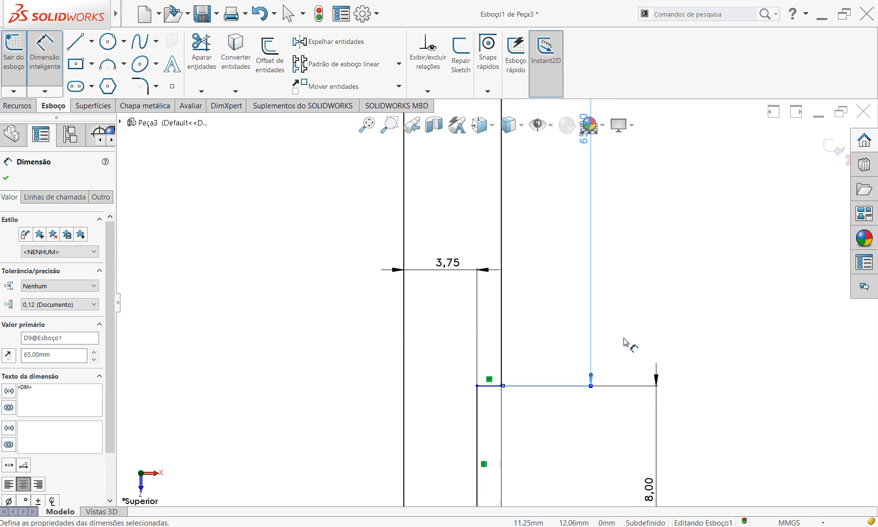
Step: Consult the reference drawing and try to dimension the overall length from the head's top edge to the tip's outer corner
scroll(621, 340, "up", 5)
scroll(551, 210, "up", 4)
scroll(503, 138, "down", 1)
scroll(503, 139, "down", 3)
scroll(618, 376, "up", 3)
key("alt+Tab")
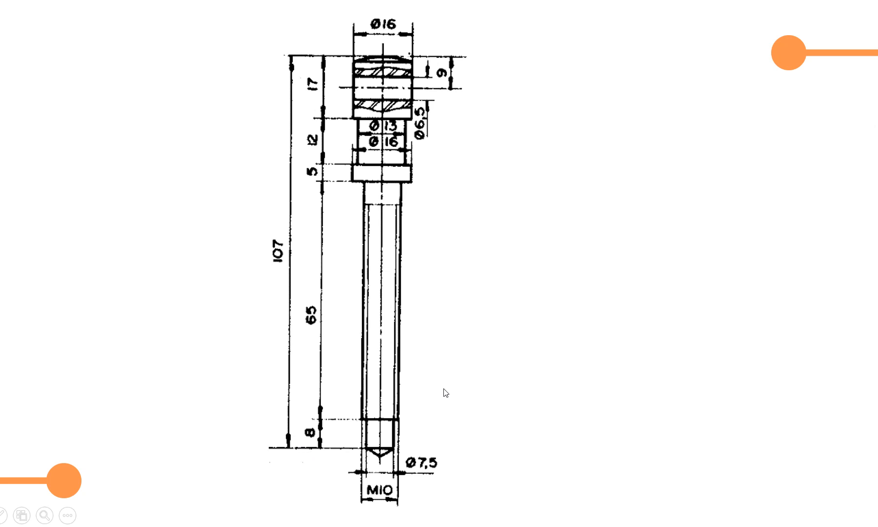
key("alt+Tab")
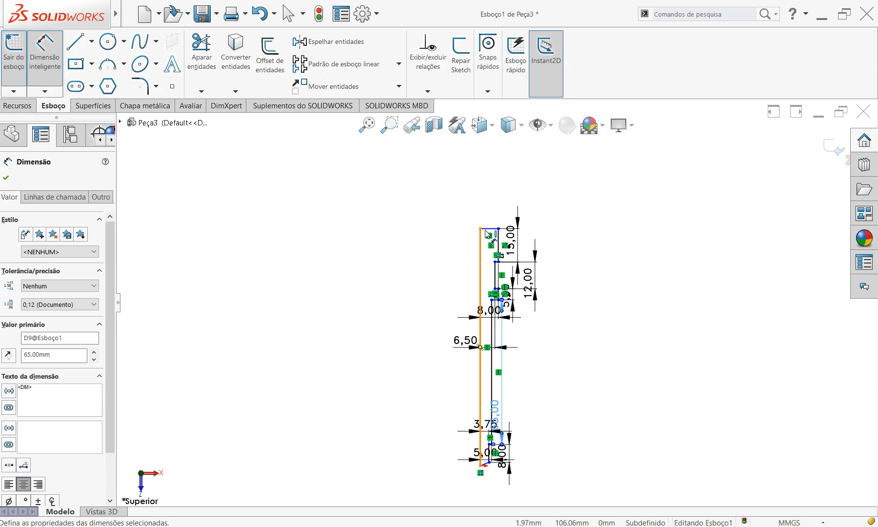
left_click(488, 229)
scroll(493, 390, "up", 2)
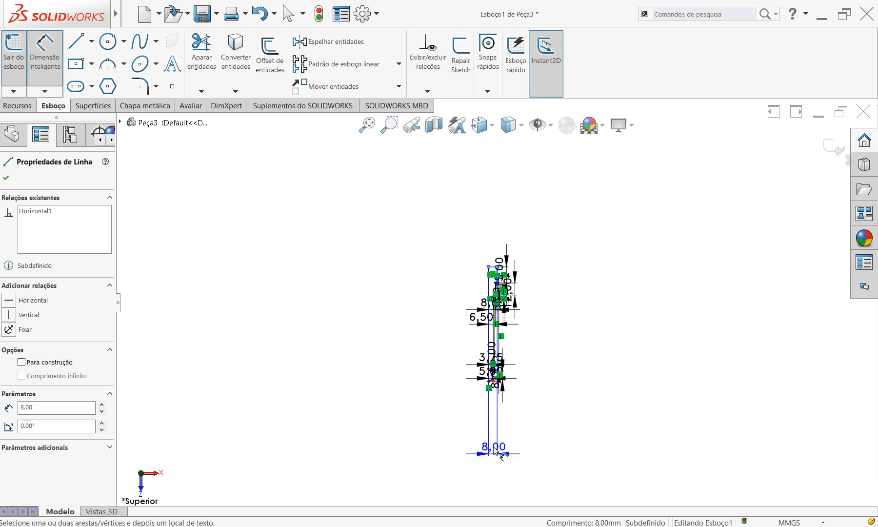
scroll(501, 372, "down", 6)
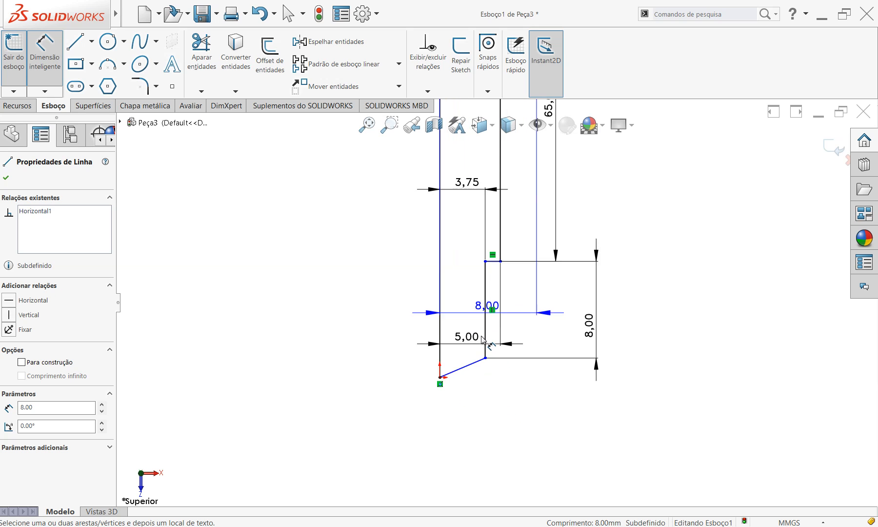
left_click(489, 363)
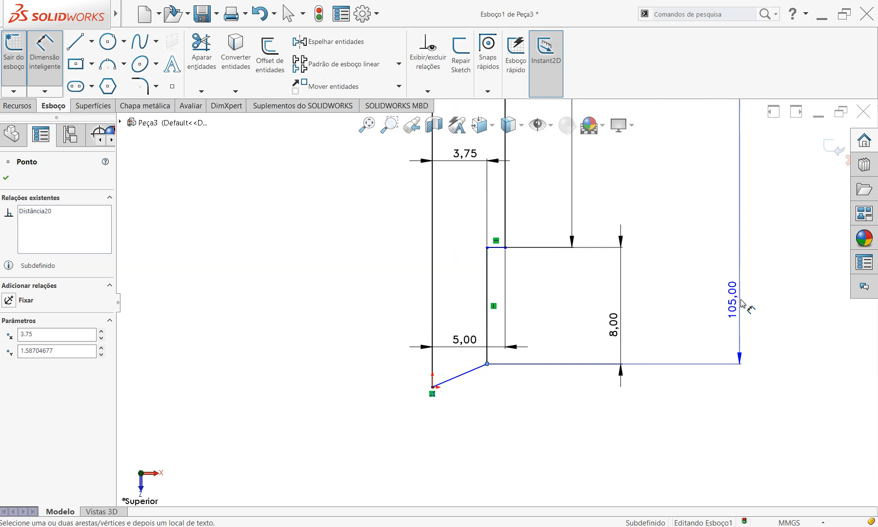
left_click(746, 301)
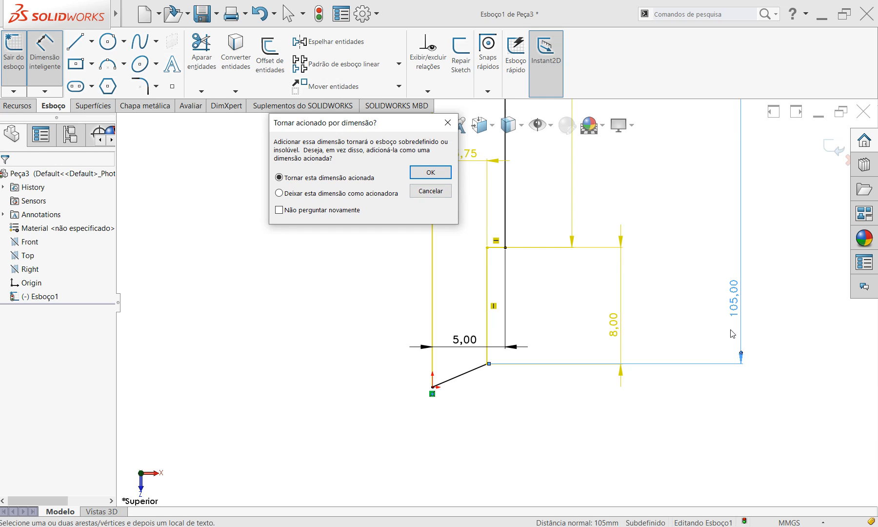
left_click_drag(337, 123, 236, 190)
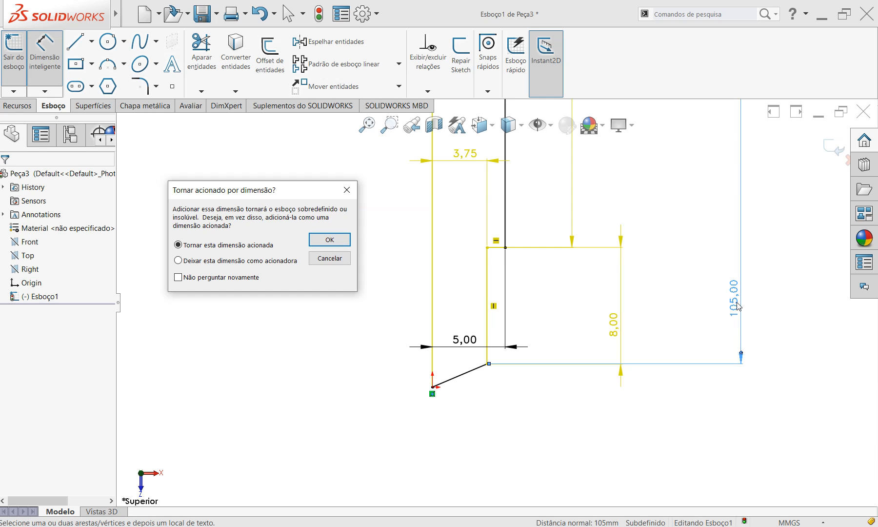
left_click(336, 258)
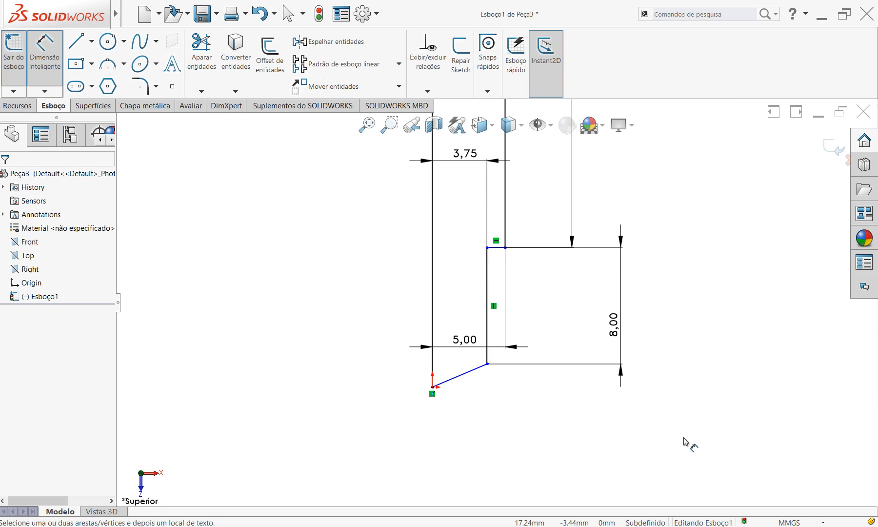
Step: Leave the dimension command and raise the head's upper outer corner to about 108.6 mm above the origin, steepening the tip's slanted edge
key("f")
scroll(509, 141, "down", 3)
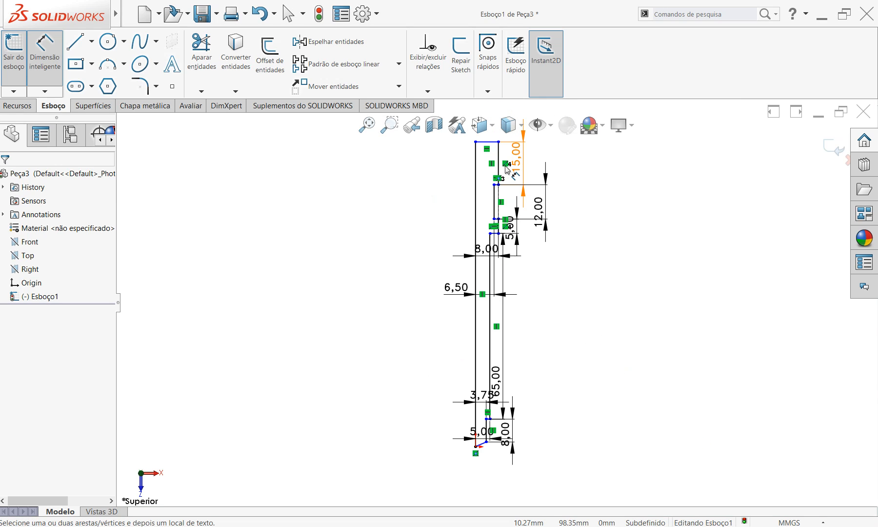
scroll(510, 141, "down", 3)
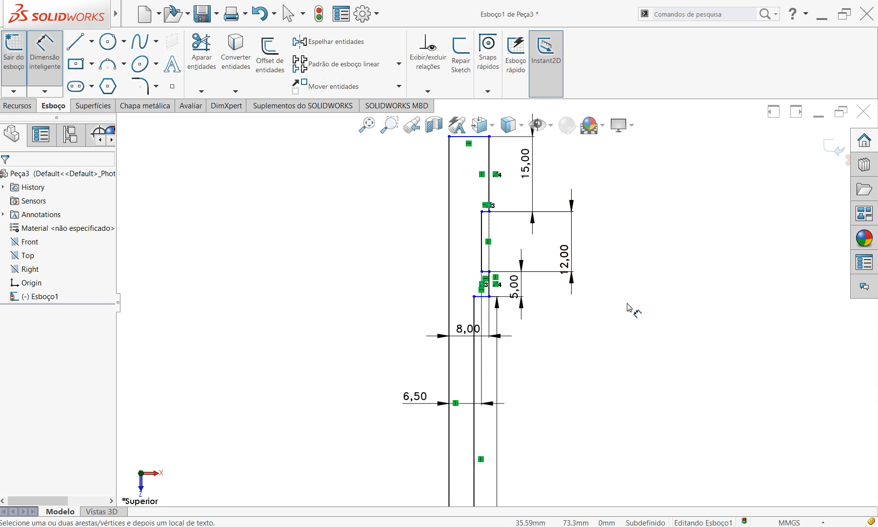
scroll(621, 337, "up", 5)
scroll(529, 255, "down", 2)
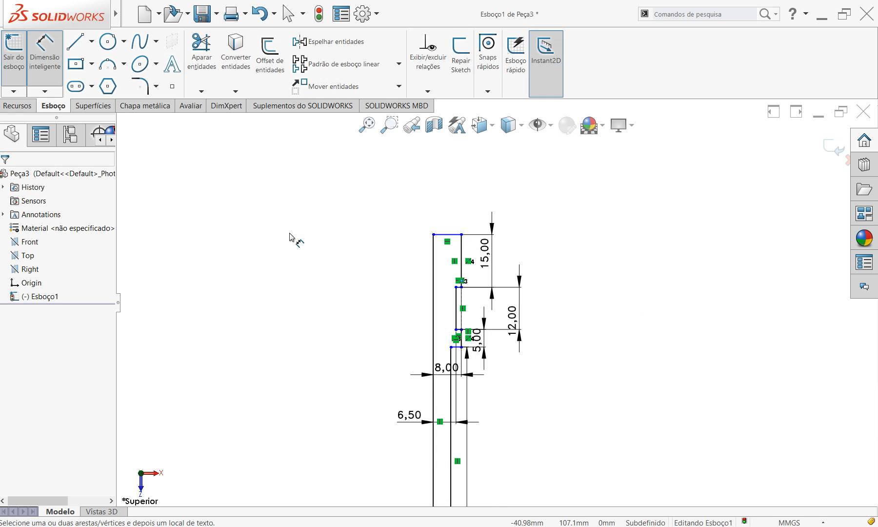
right_click(290, 233)
left_click(322, 268)
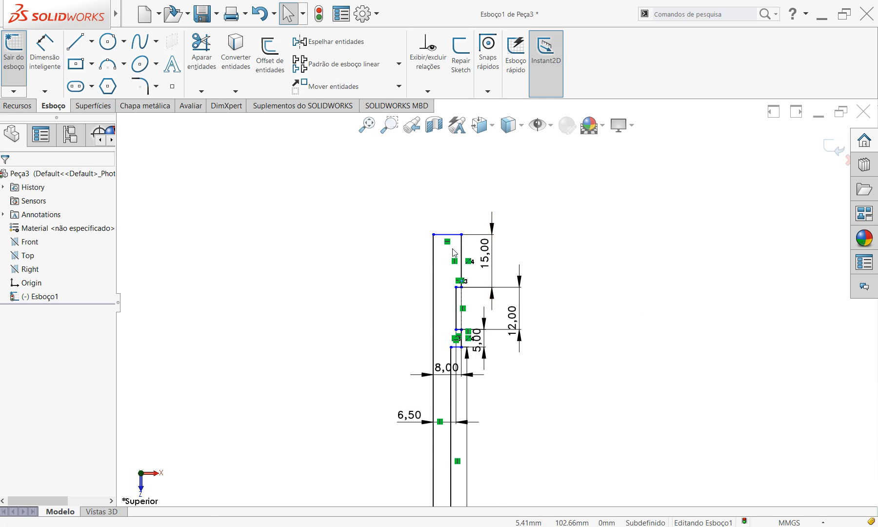
mouse_move(462, 234)
left_mouse_down()
mouse_move(464, 199)
mouse_move(464, 241)
left_mouse_up()
scroll(468, 255, "up", 2)
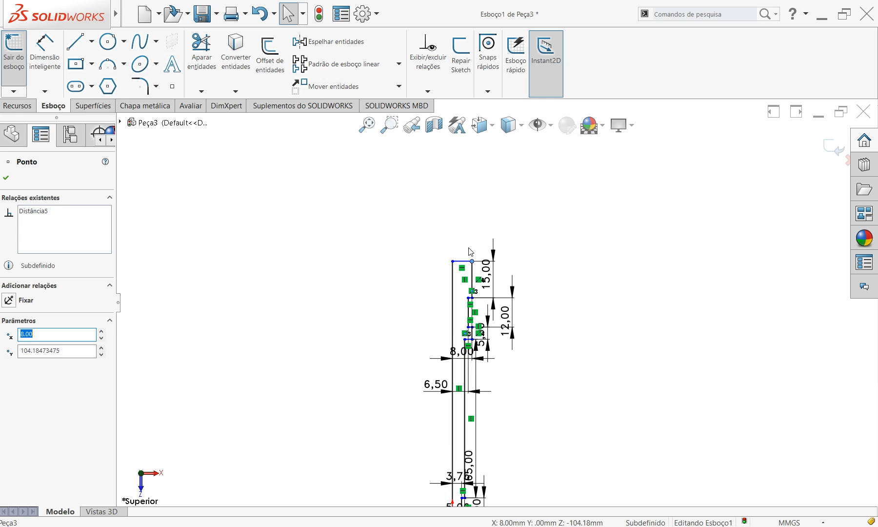
scroll(474, 250, "up", 1)
scroll(469, 315, "down", 1)
scroll(487, 288, "up", 1)
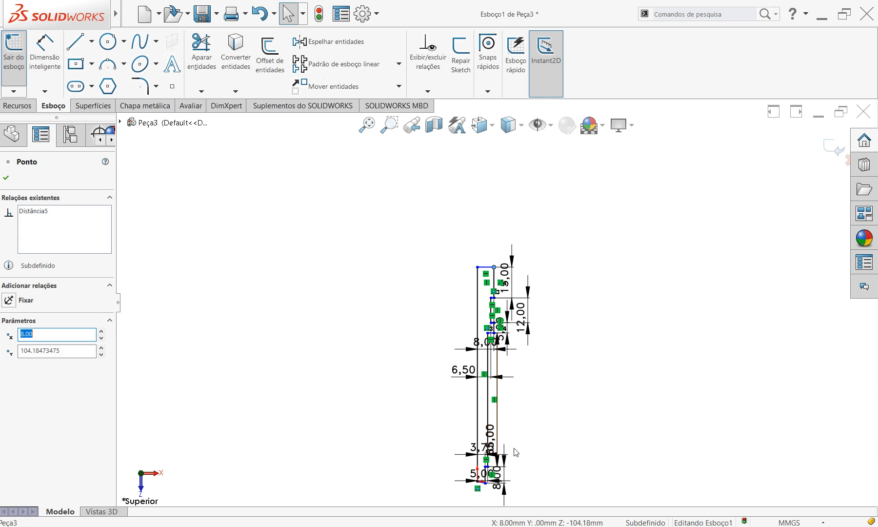
scroll(507, 429, "down", 3)
scroll(516, 325, "up", 2)
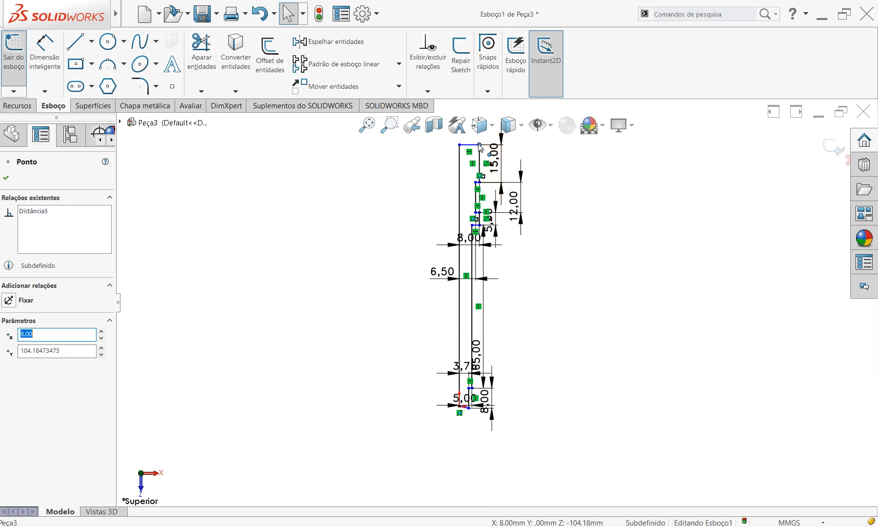
left_click_drag(479, 138, 489, 135)
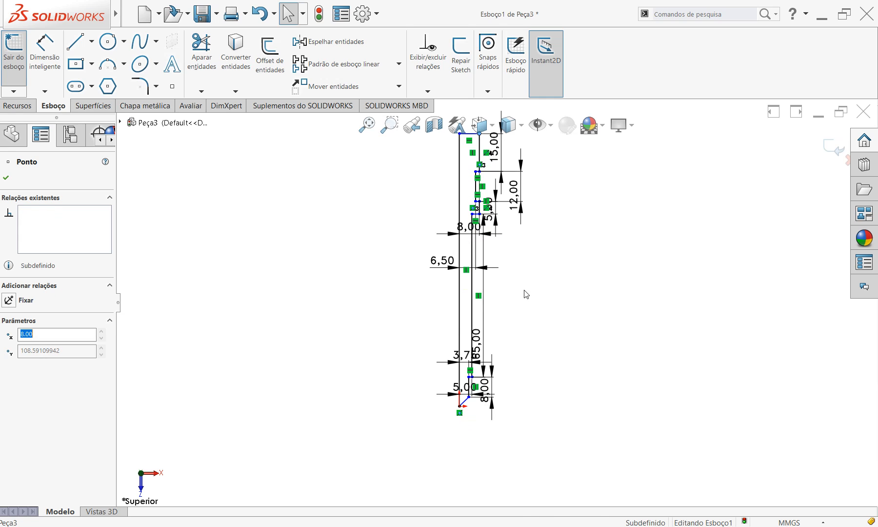
left_click(502, 416)
Step: Dimension the angle between the tip's slanted edge and the long vertical axis line at 120°
scroll(466, 410, "down", 3)
scroll(466, 401, "down", 3)
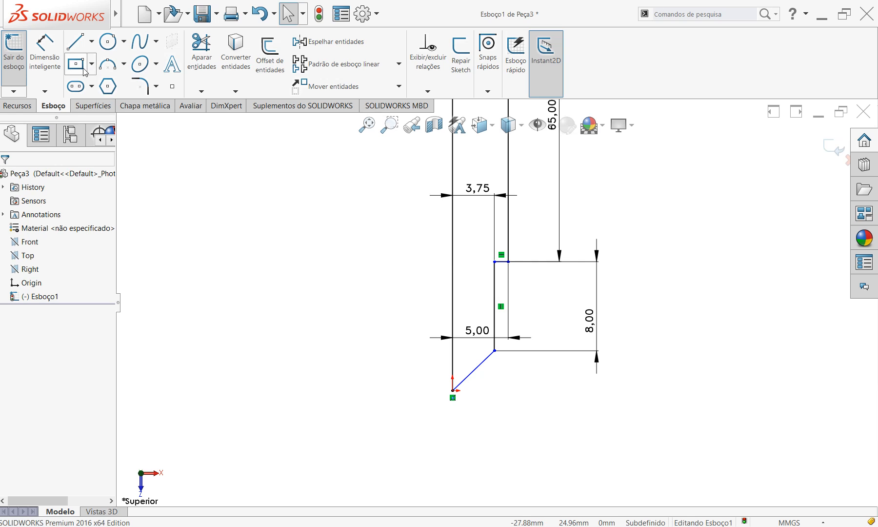
left_click(58, 56)
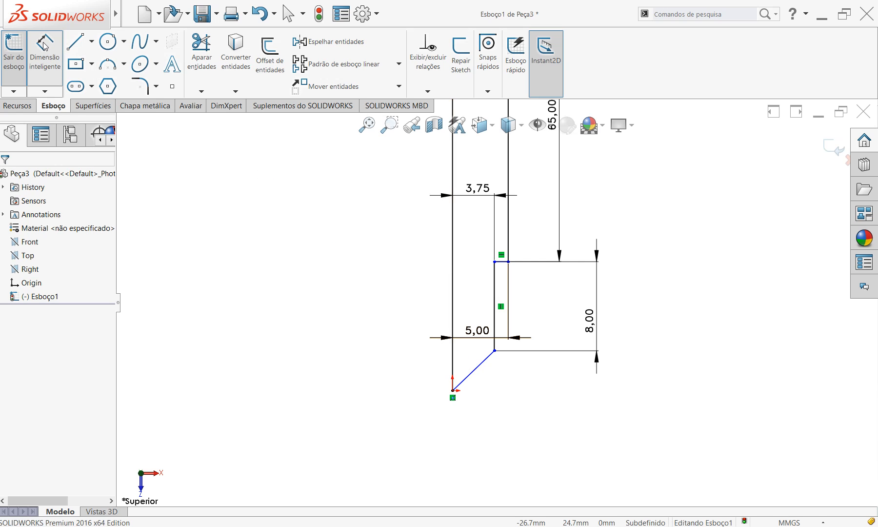
left_click(486, 364)
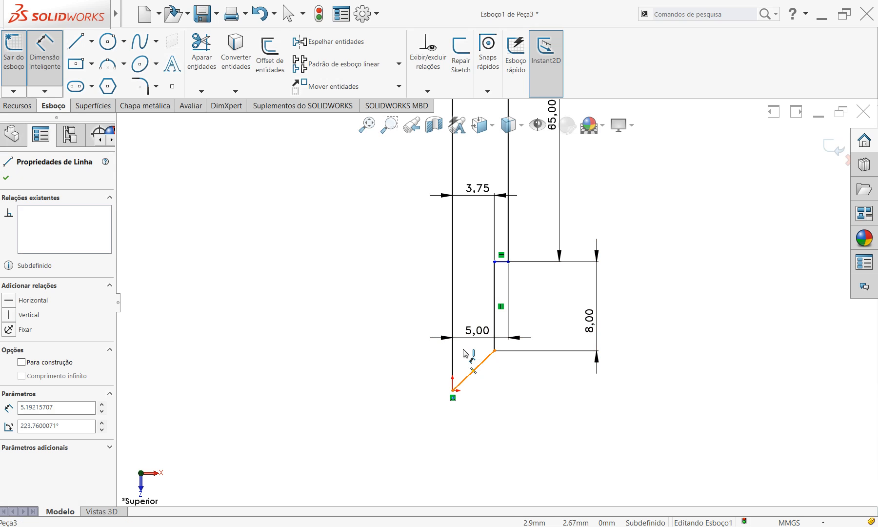
left_click(453, 347)
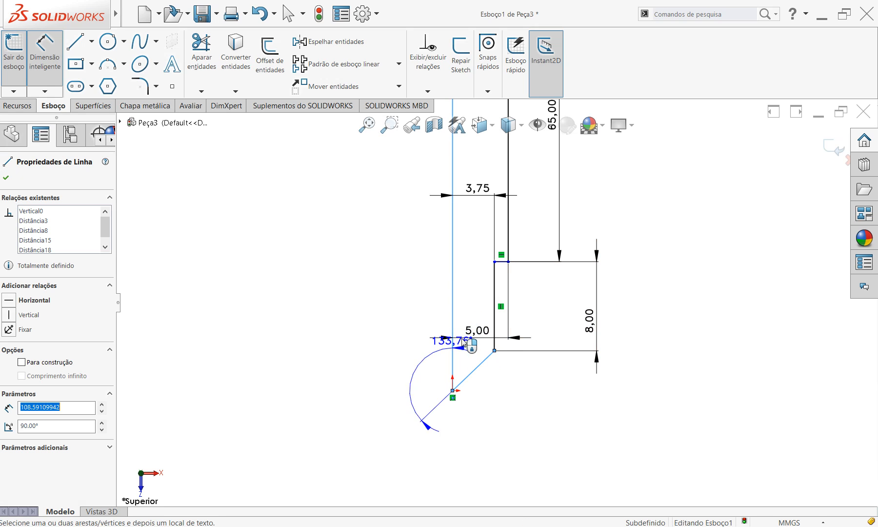
left_click(476, 298)
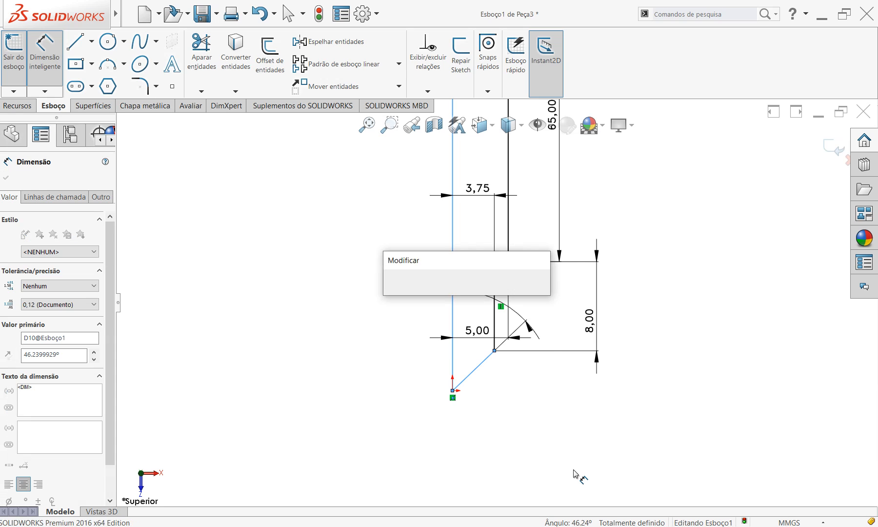
type("120")
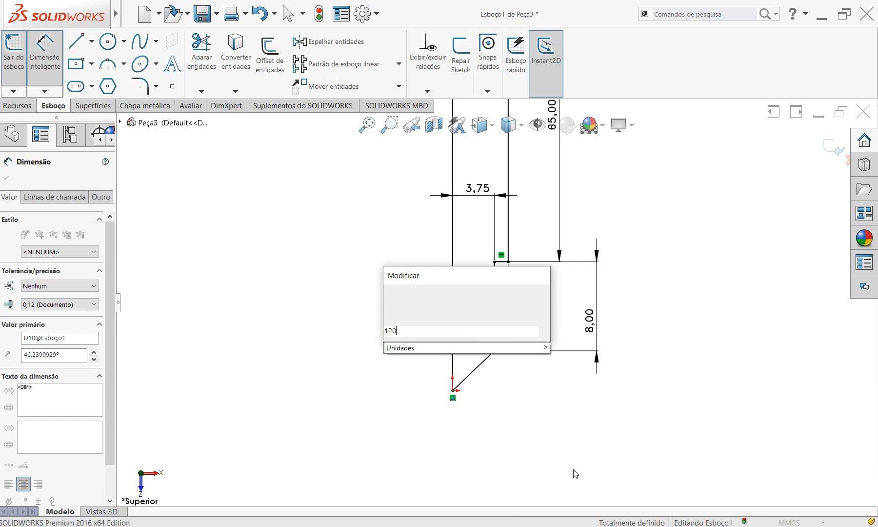
key("Escape")
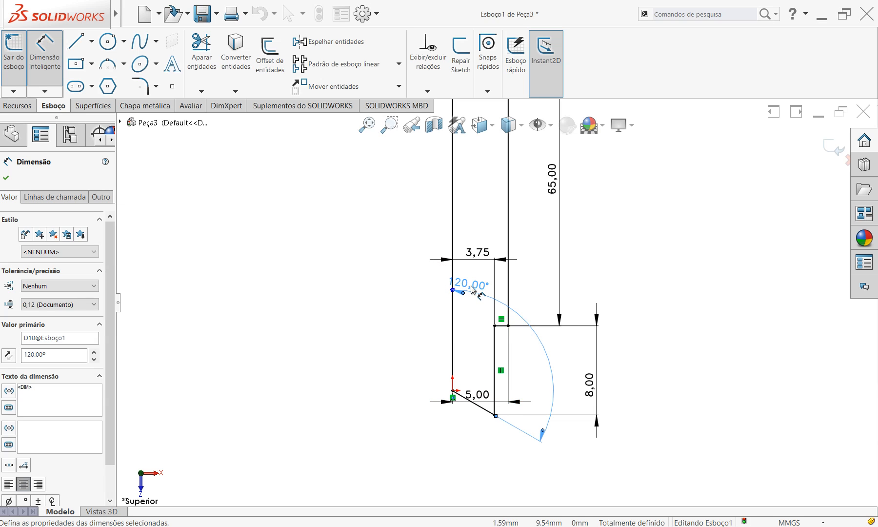
Step: Move the tip's angle dimension clear of the profile and set it to 60°
left_click_drag(480, 288, 597, 248)
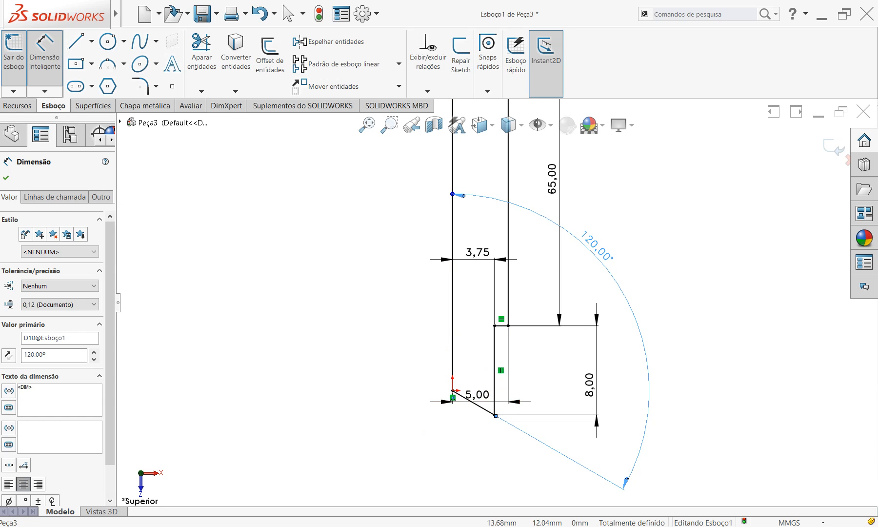
double_click(605, 256)
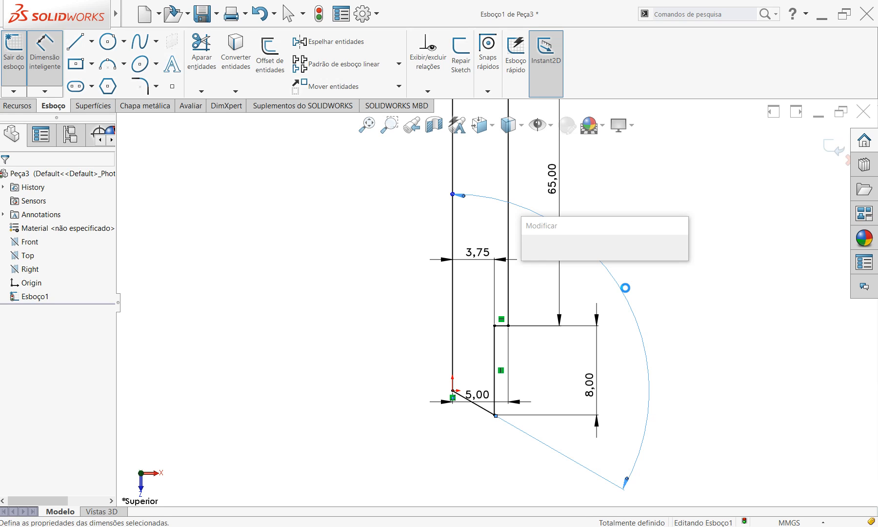
key("Return")
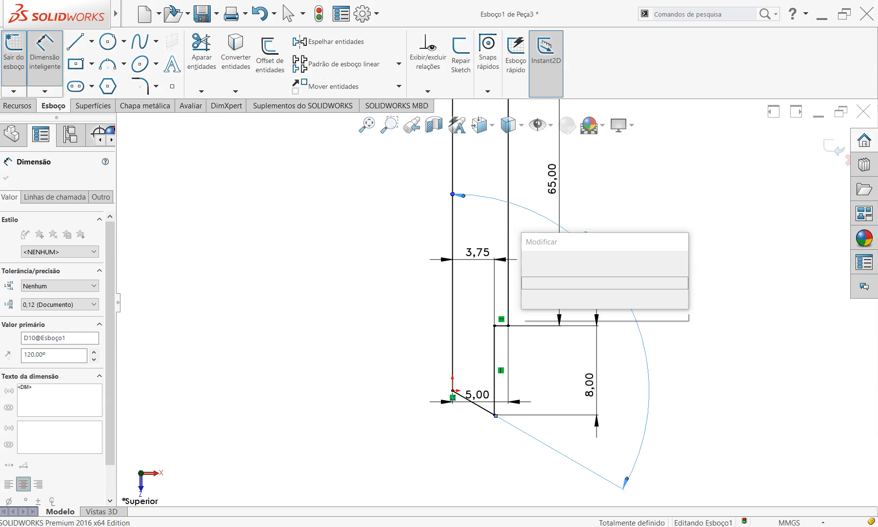
key("Return")
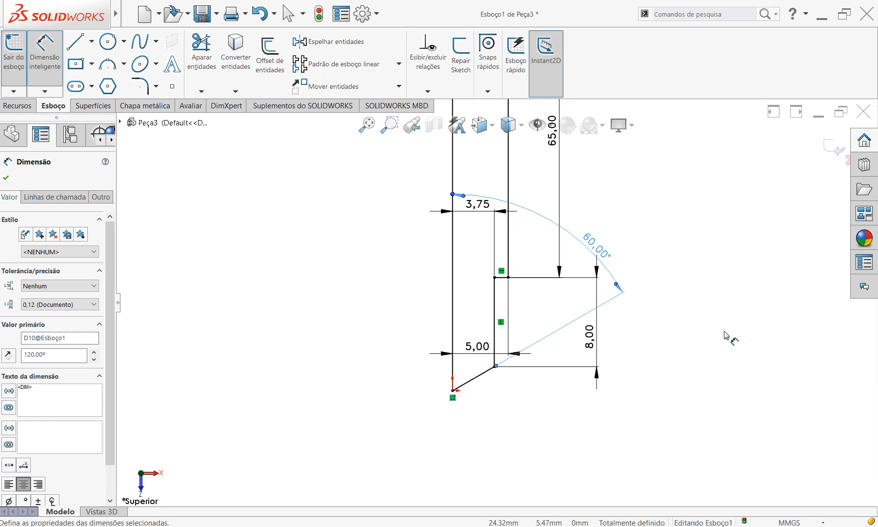
left_click(722, 332)
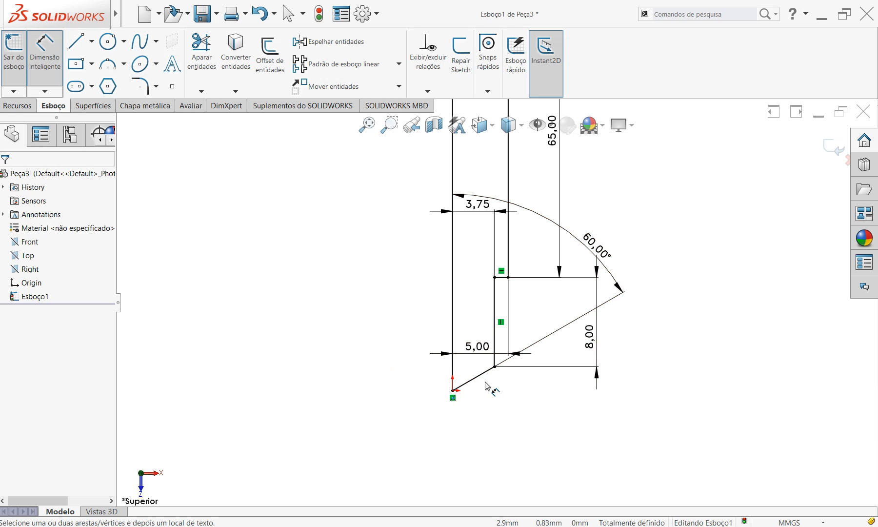
Step: Reposition the 60° dimension text closer to the tip and onto the opposite side of the long axis line
left_click_drag(593, 246, 531, 249)
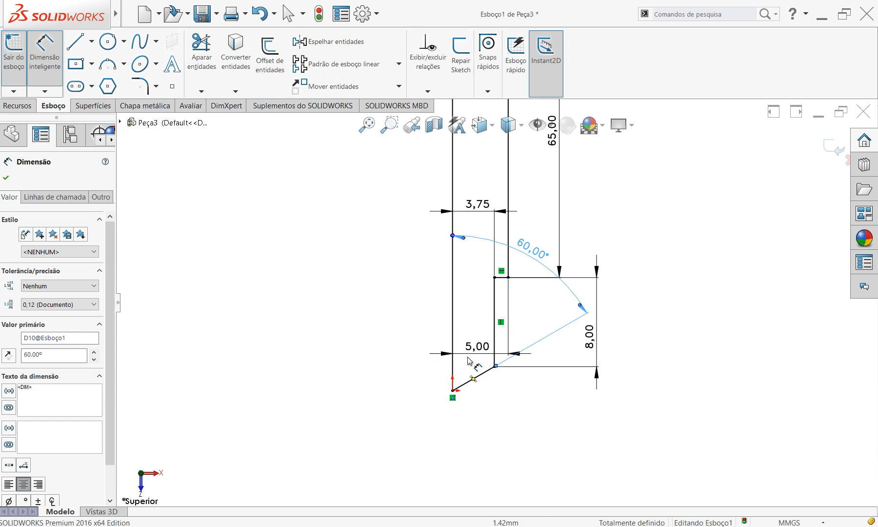
key("z")
scroll(596, 476, "up", 10)
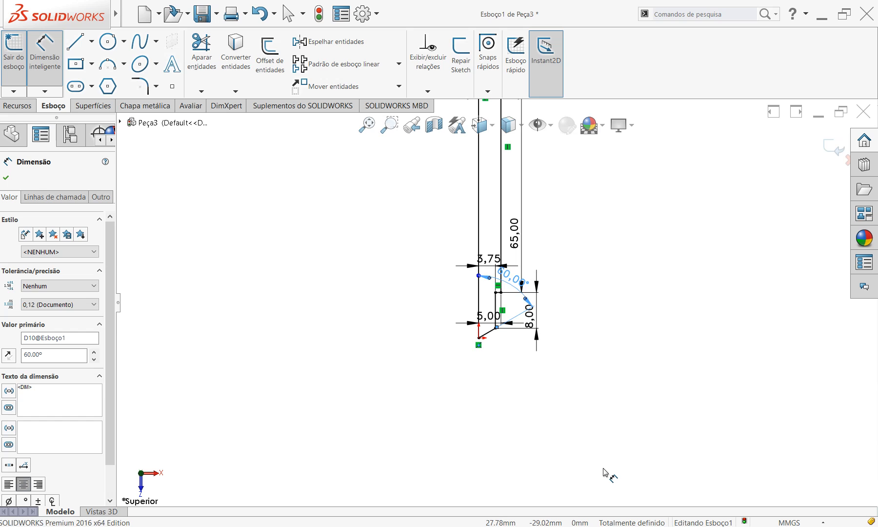
left_click(600, 299)
scroll(525, 200, "down", 3)
scroll(500, 325, "down", 2)
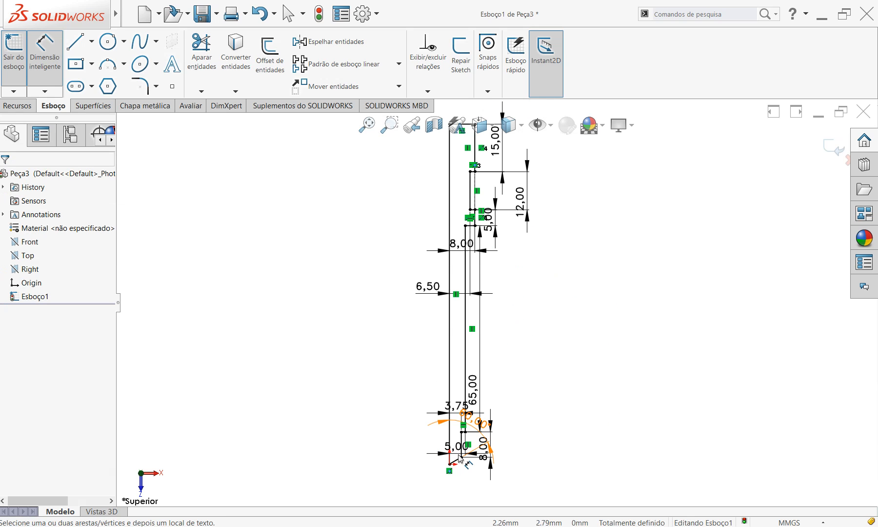
left_click_drag(465, 423, 413, 419)
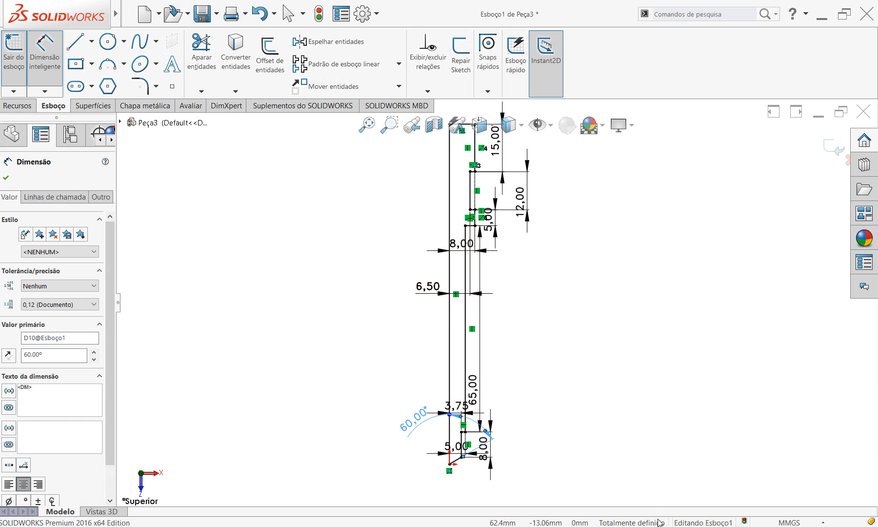
scroll(603, 424, "up", 3)
scroll(550, 316, "down", 1)
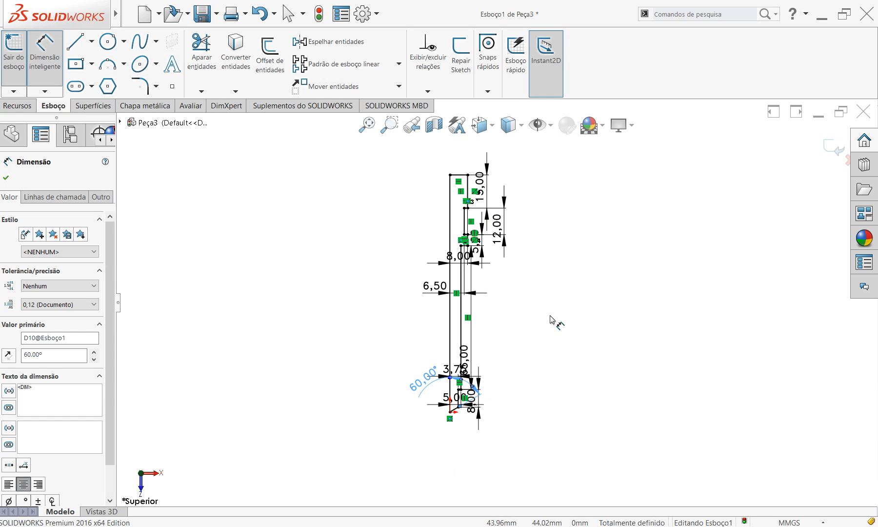
Step: Start a 360° revolved boss from the sketch, try the tip's slanted edge as revolution axis and inspect the preview
left_click(17, 105)
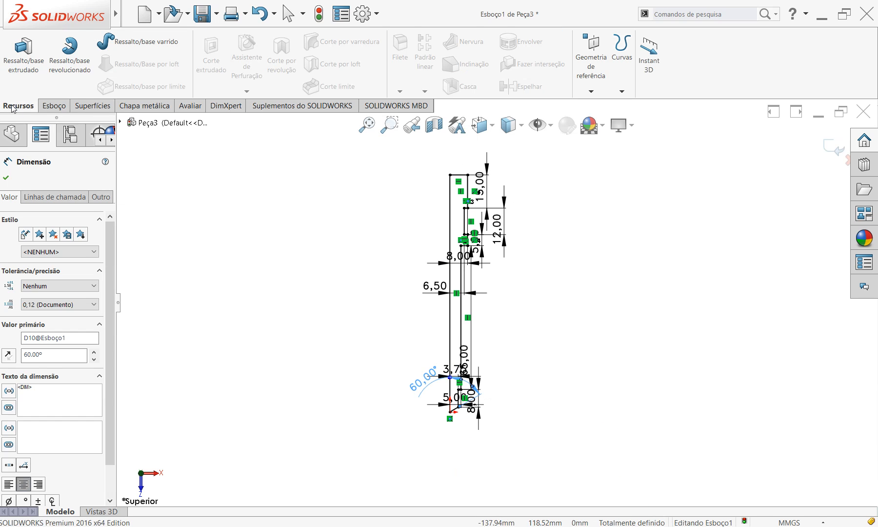
left_click(69, 63)
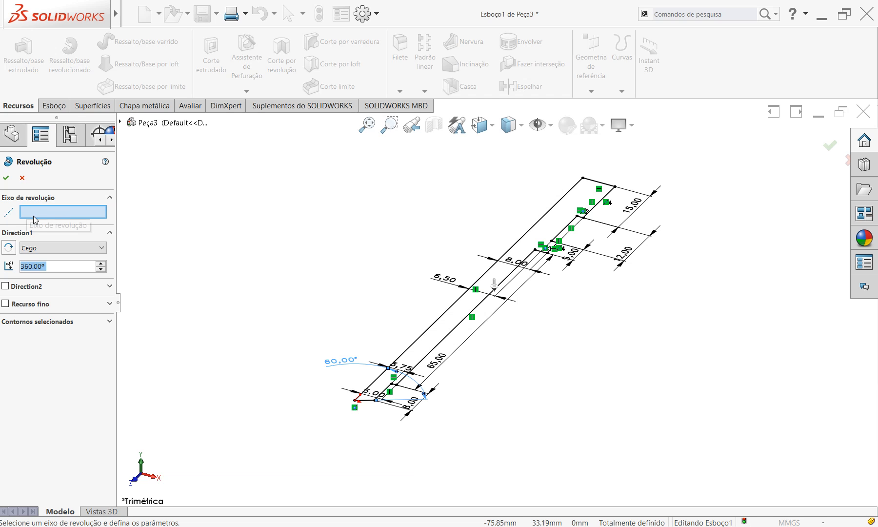
left_click(366, 401)
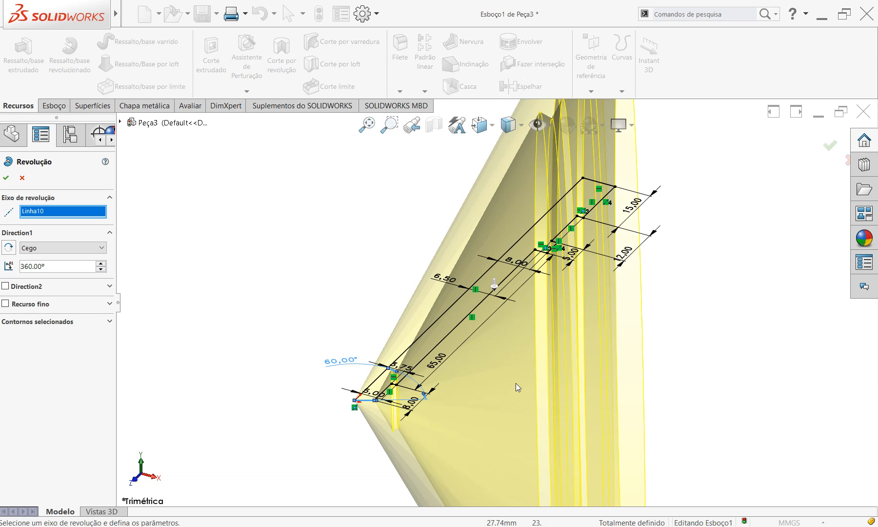
scroll(517, 386, "up", 4)
mouse_move(589, 404)
middle_mouse_down()
mouse_move(625, 388)
mouse_move(556, 323)
mouse_move(529, 260)
mouse_move(483, 314)
mouse_move(476, 372)
mouse_move(456, 358)
mouse_move(568, 294)
mouse_move(631, 296)
mouse_move(620, 257)
mouse_move(574, 257)
mouse_move(538, 233)
mouse_move(540, 192)
middle_mouse_up()
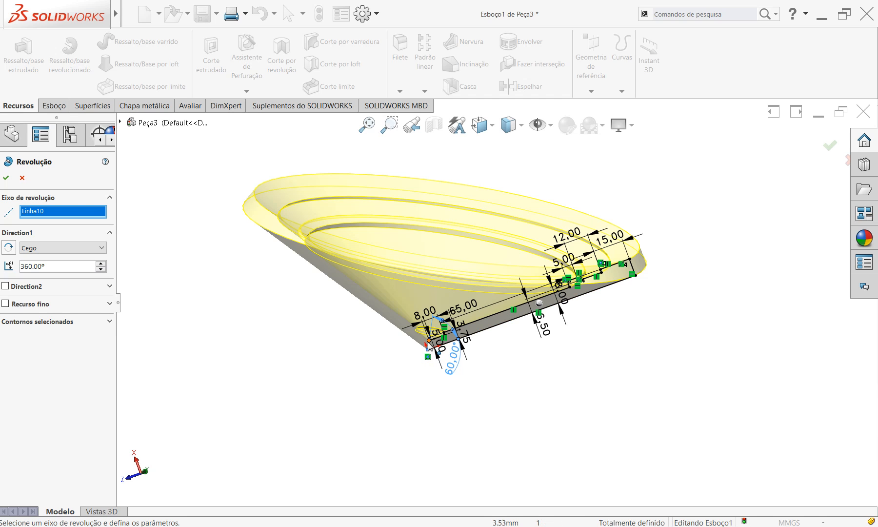
scroll(515, 345, "down", 6)
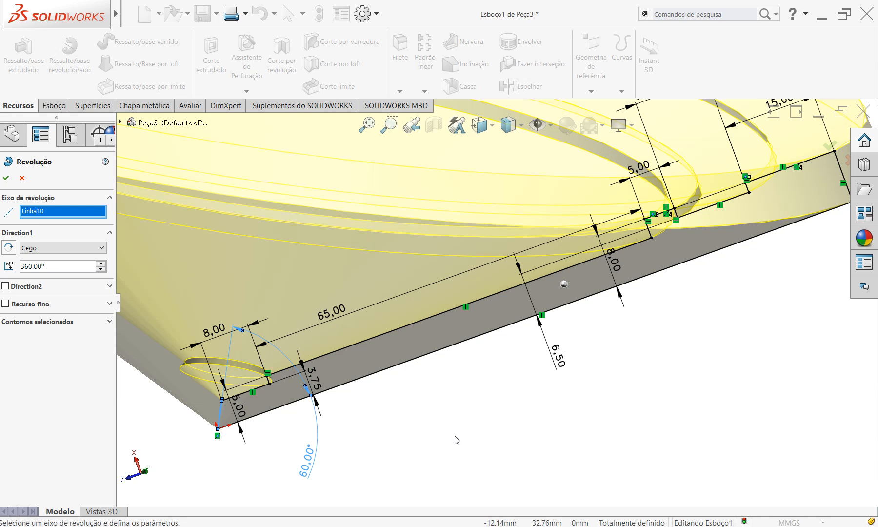
scroll(459, 437, "up", 3)
scroll(388, 344, "down", 3)
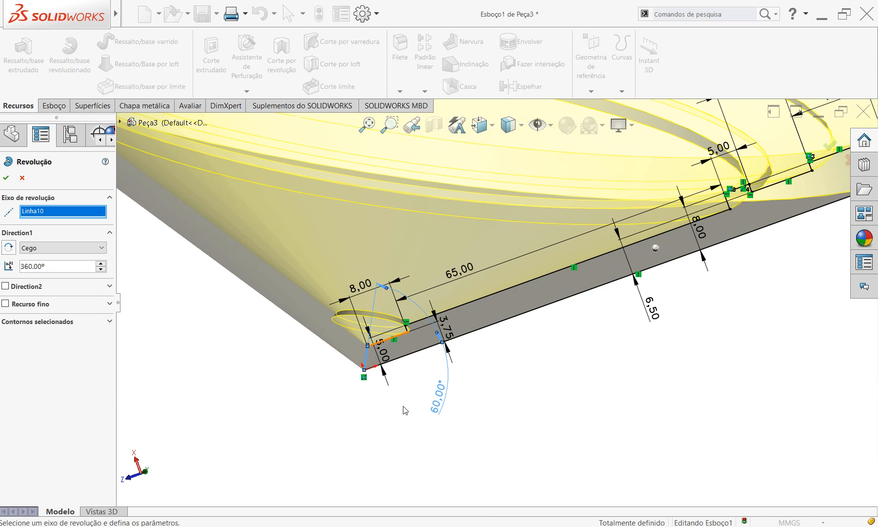
Step: Try the 8 mm edge near the tip as the revolution axis and view the profile from the Top view
left_click(399, 335)
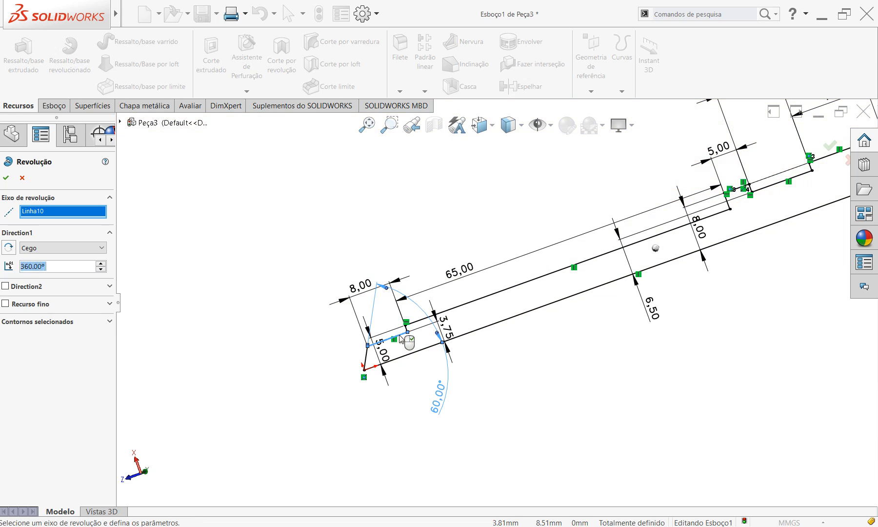
scroll(625, 352, "up", 3)
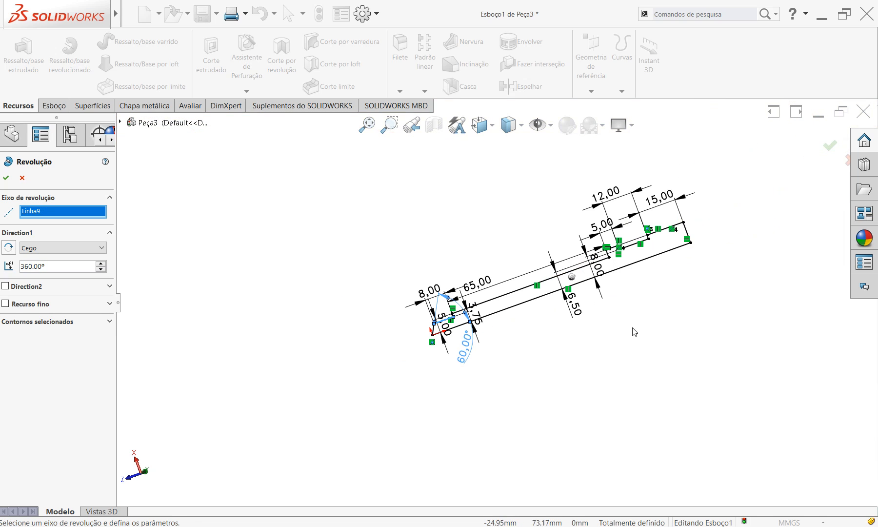
scroll(404, 301, "down", 3)
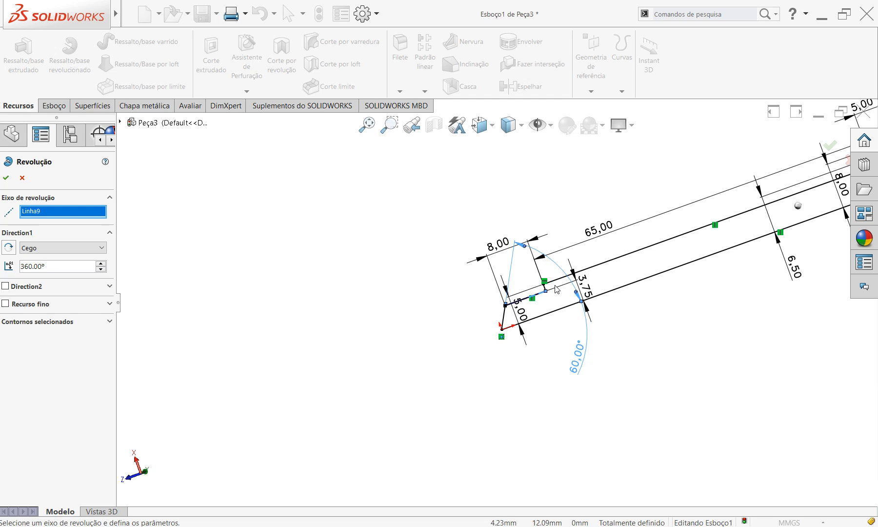
scroll(567, 359, "up", 2)
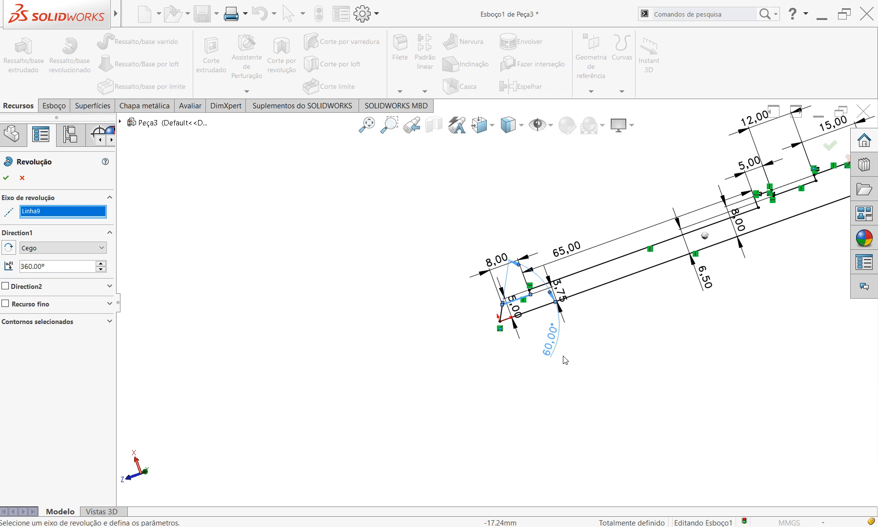
mouse_move(527, 414)
middle_mouse_down()
mouse_move(513, 360)
mouse_move(525, 378)
middle_mouse_up()
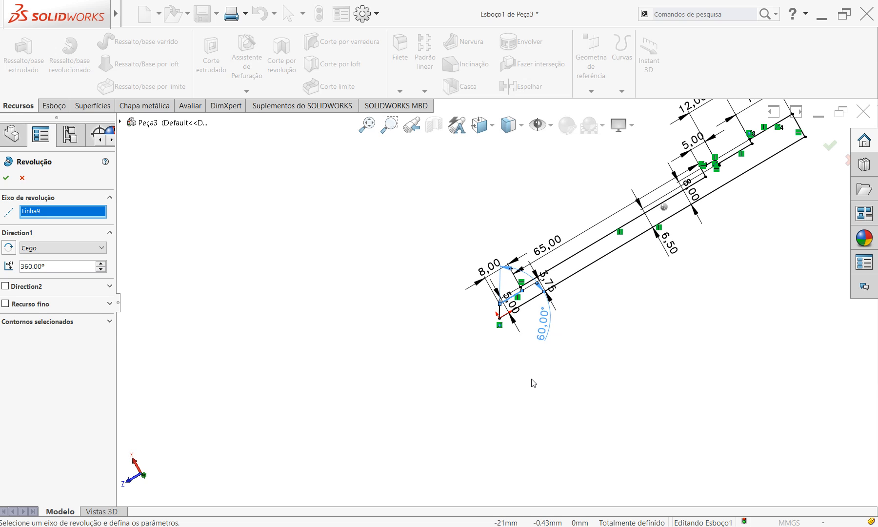
key("ctrl+5")
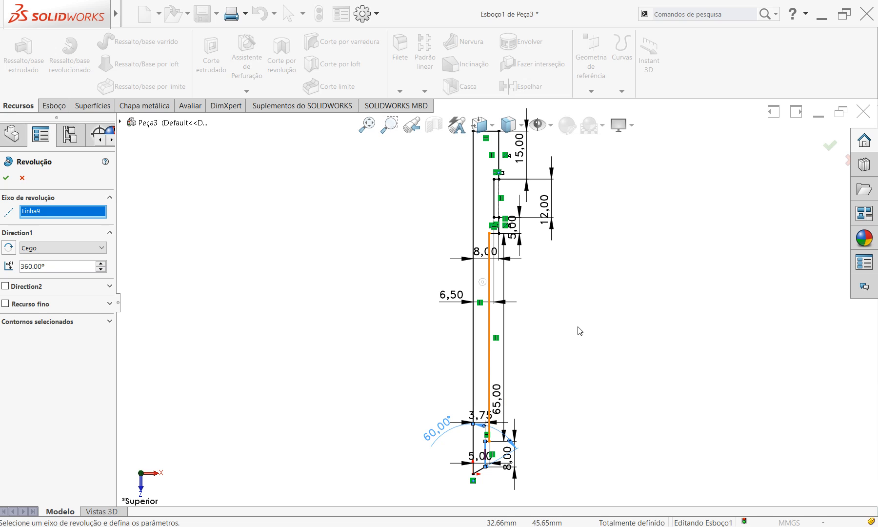
Step: Try the head, groove, long axis, end and shank lines of the profile in turn as the revolution axis, comparing the previews
left_click(500, 166)
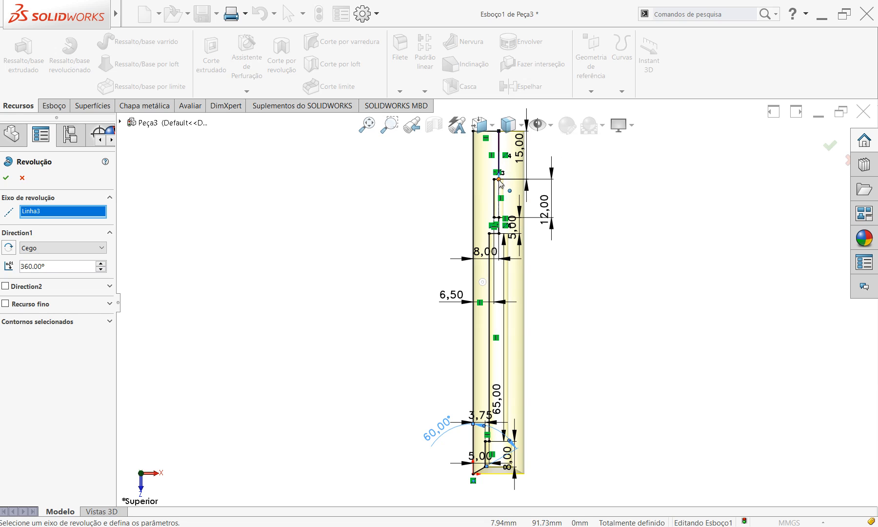
left_click(494, 200)
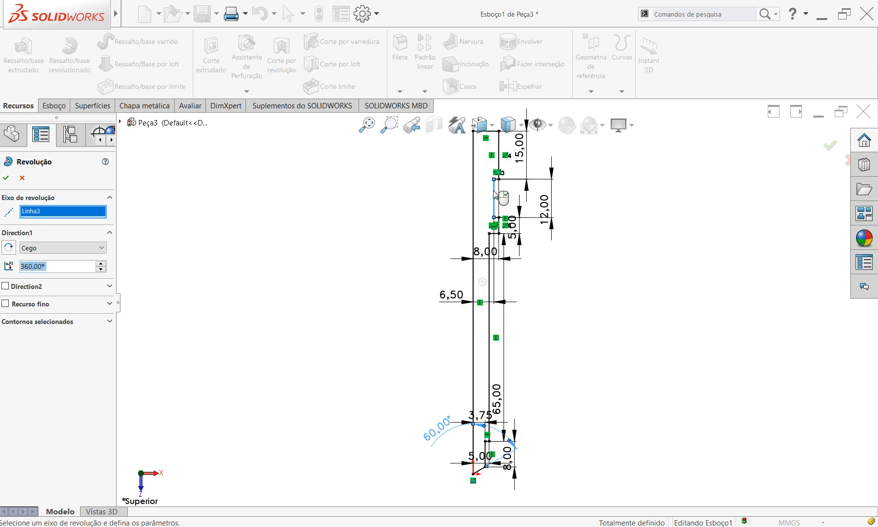
left_click(473, 220)
scroll(503, 443, "up", 3)
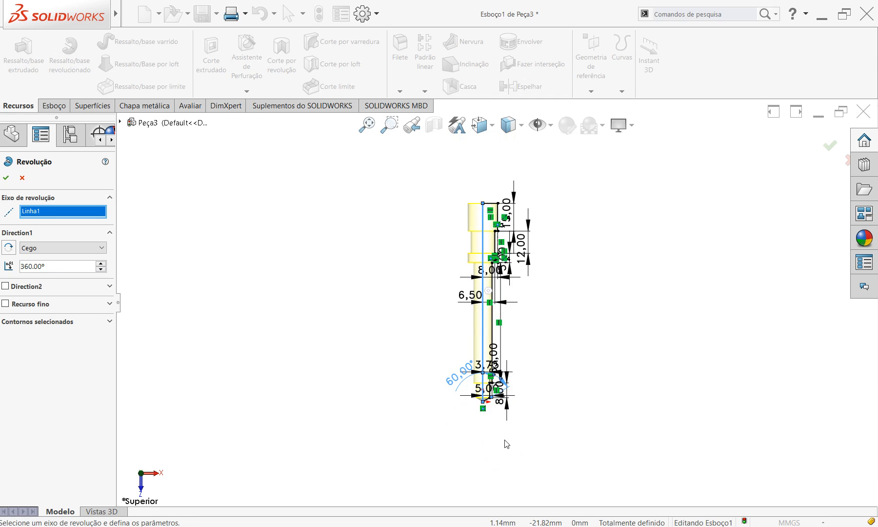
scroll(491, 208, "down", 2)
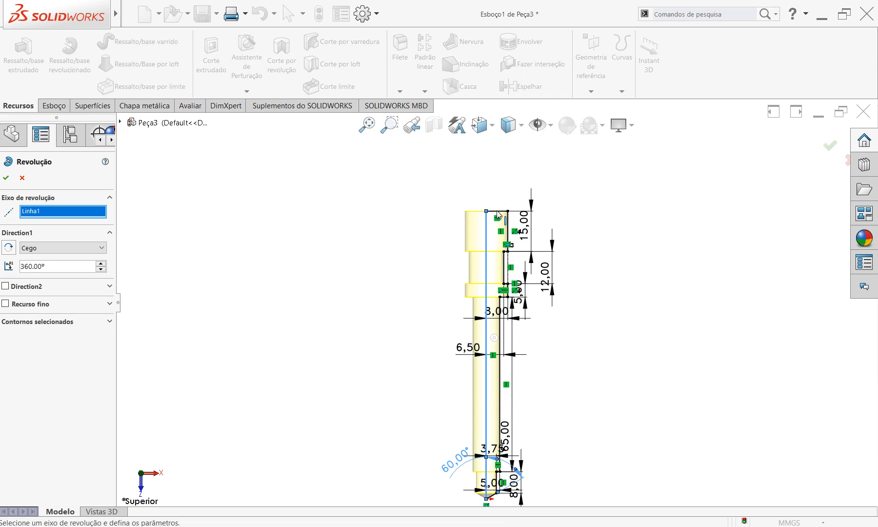
left_click(498, 212)
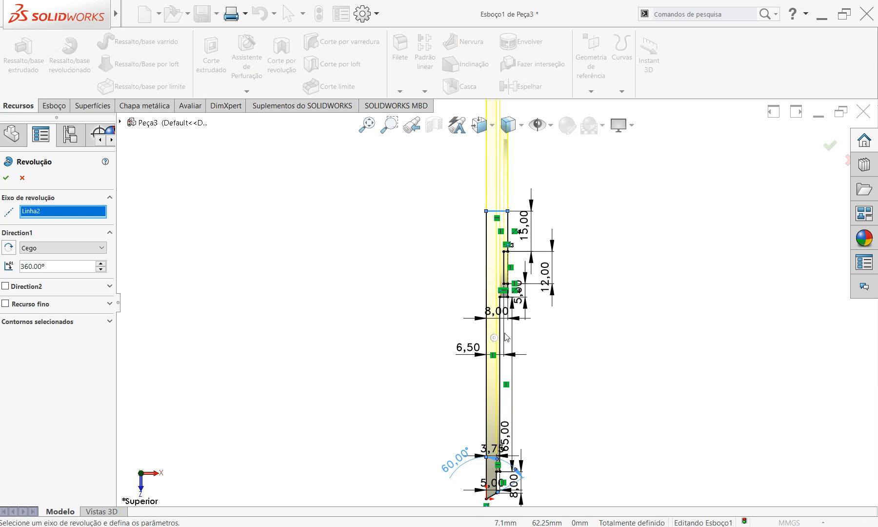
left_click(502, 378)
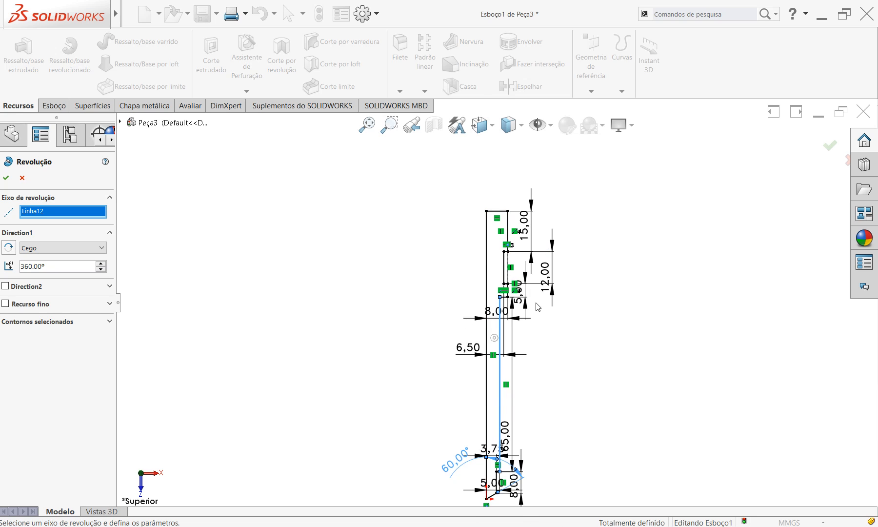
Step: Revolve the profile 360° about the long axis line and inspect the head end of the solid
left_click(486, 319)
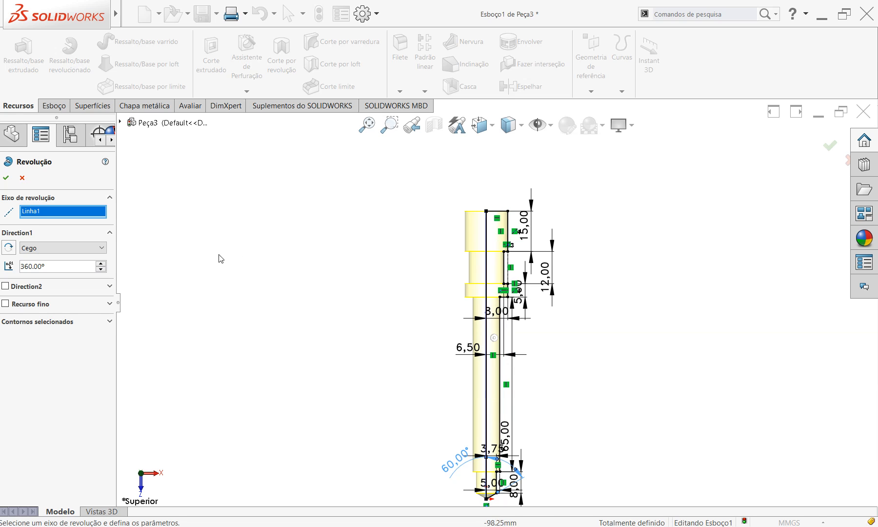
left_click(6, 177)
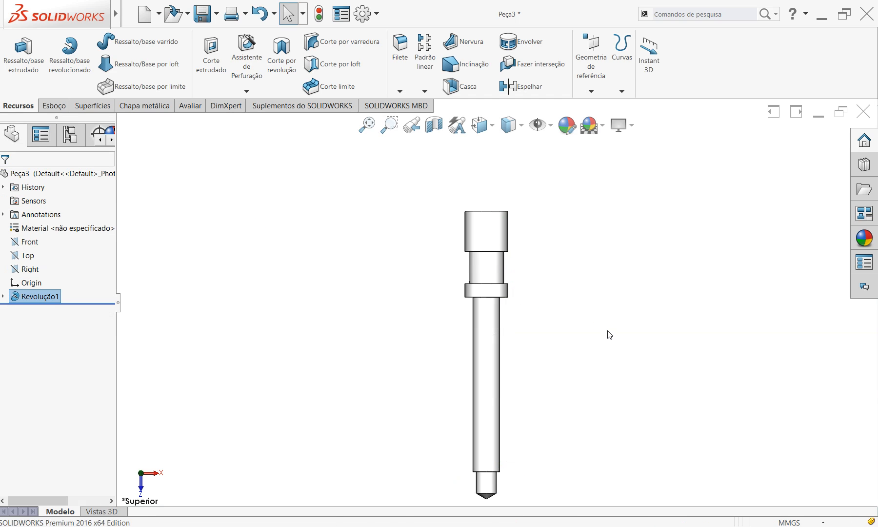
middle_click_drag(583, 431, 523, 403)
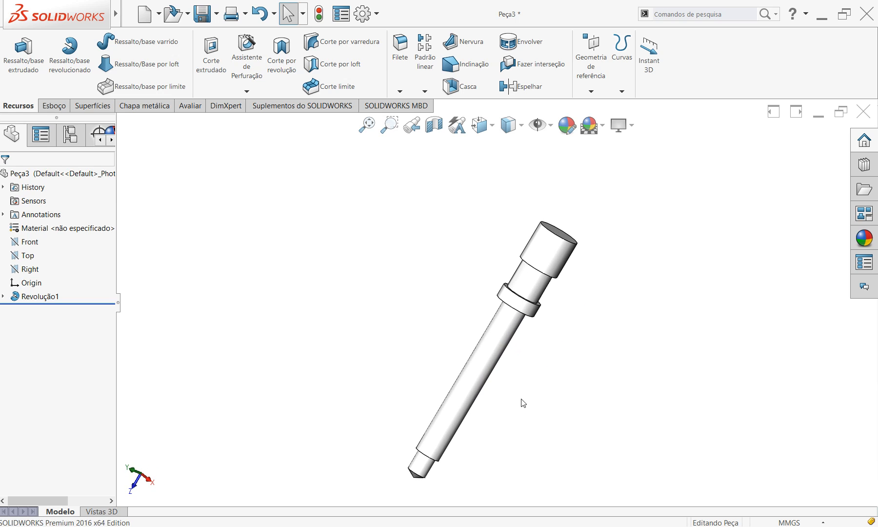
scroll(603, 217, "down", 3)
middle_click_drag(591, 227, 545, 221)
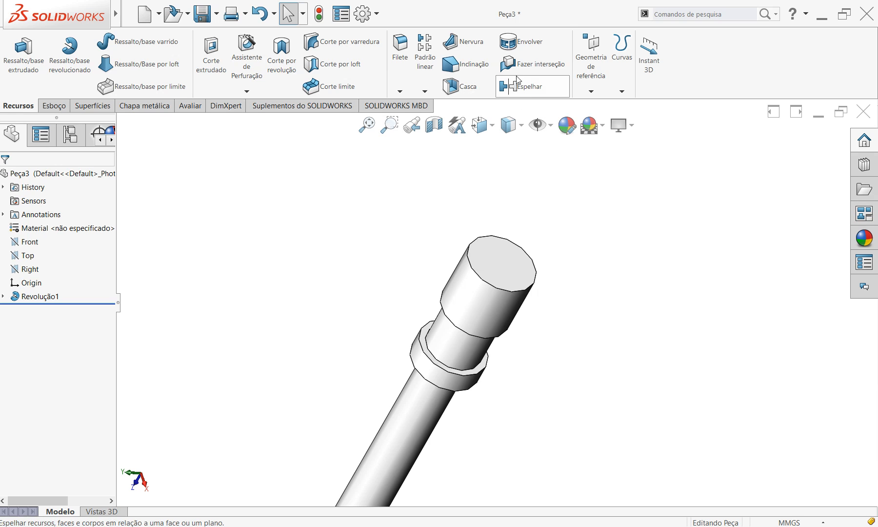
left_click(377, 14)
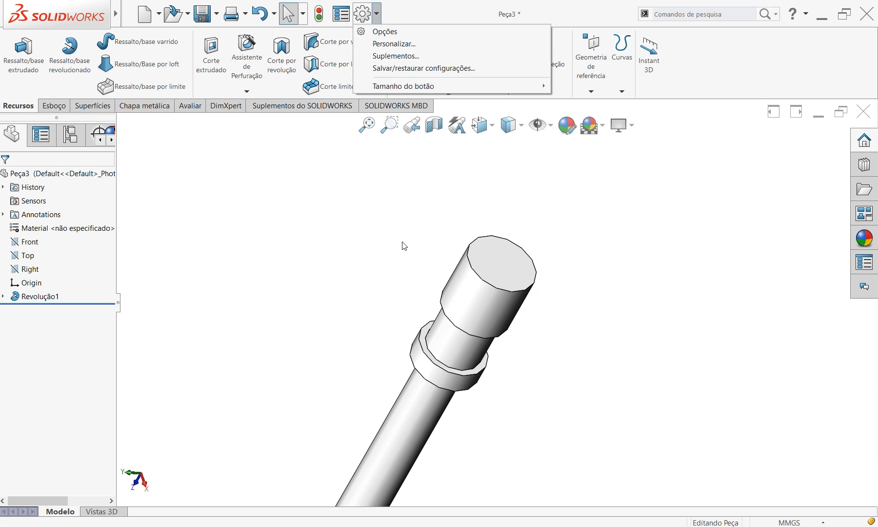
left_click(307, 358)
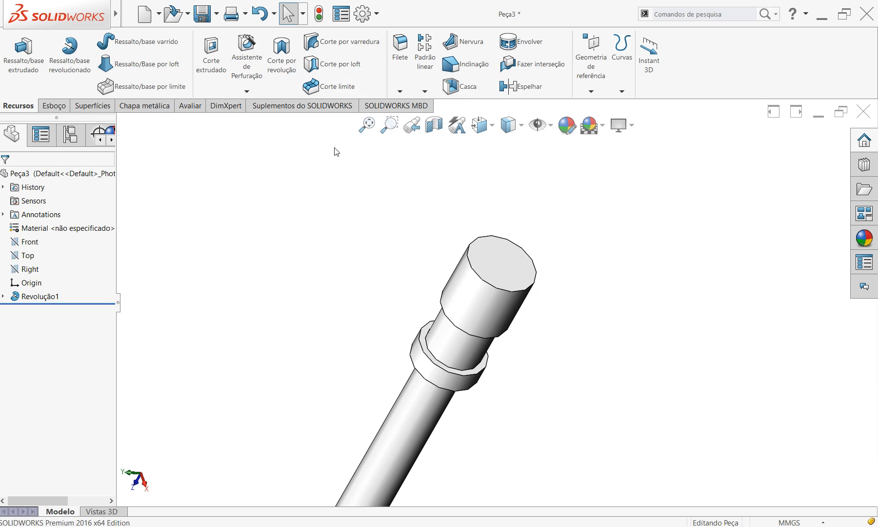
left_click(135, 15)
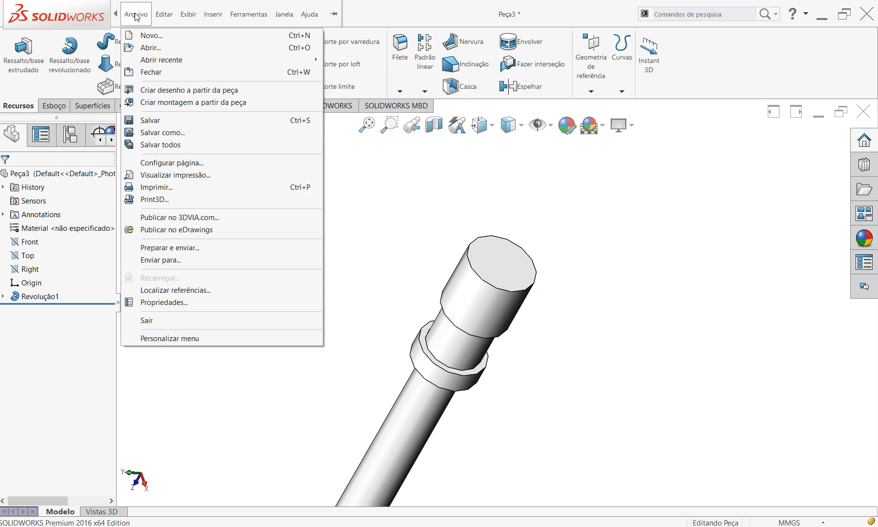
mouse_move(164, 17)
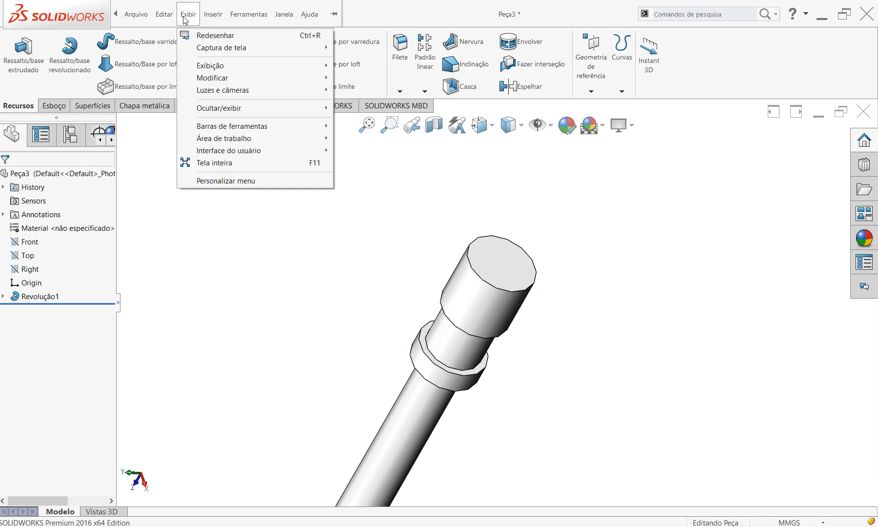
left_click(217, 18)
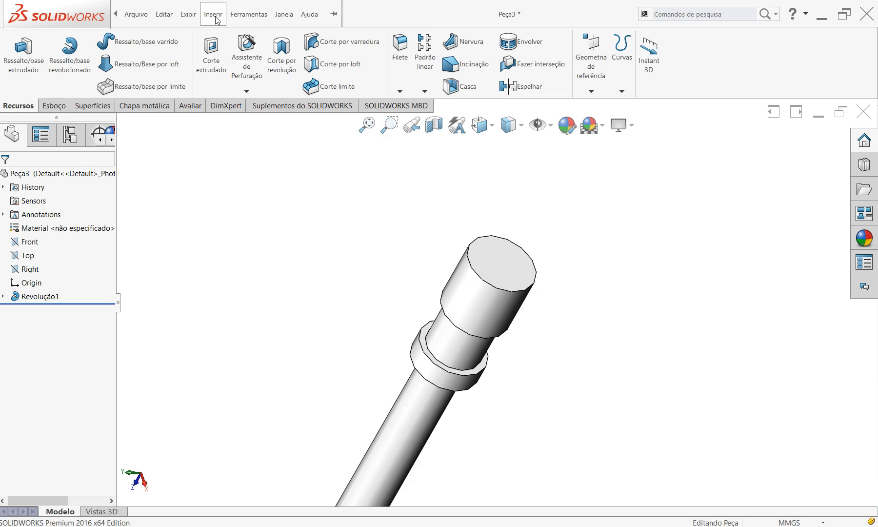
left_click(214, 19)
mouse_move(227, 36)
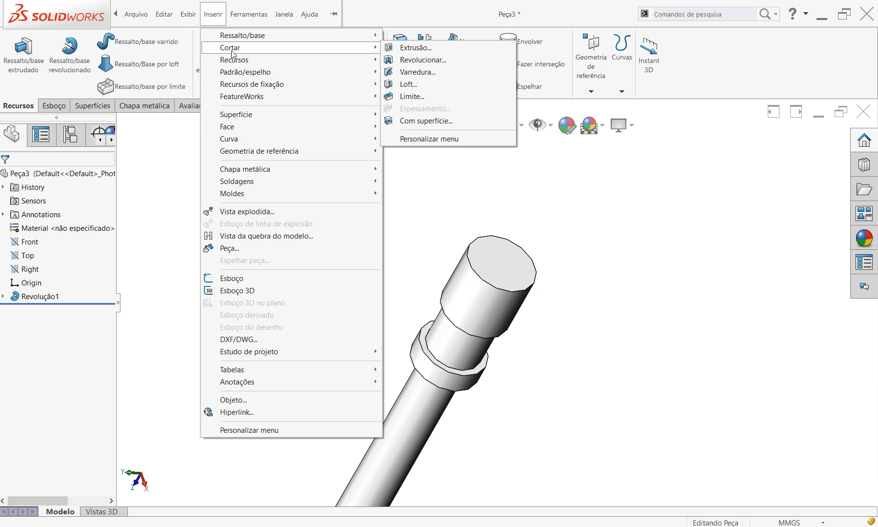
left_click(250, 21)
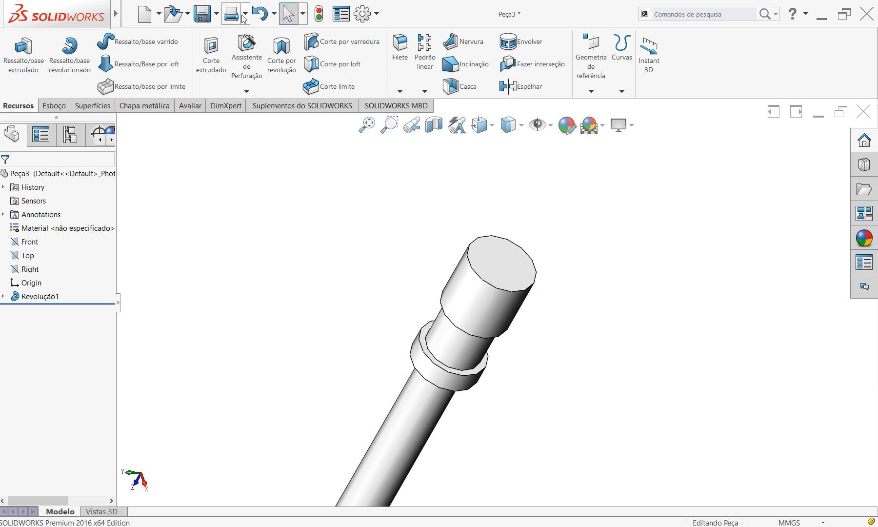
Step: Add a 2 mm dome to the flat end face of the pin's head
left_click(213, 14)
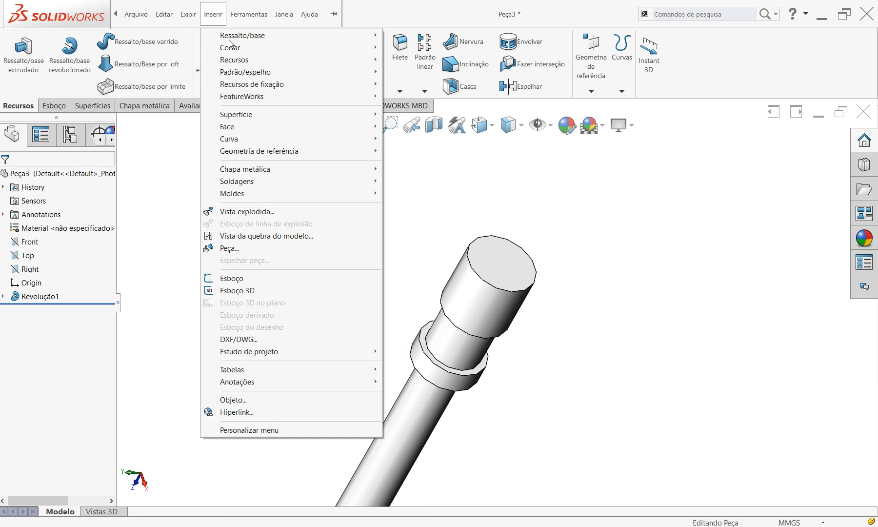
mouse_move(233, 62)
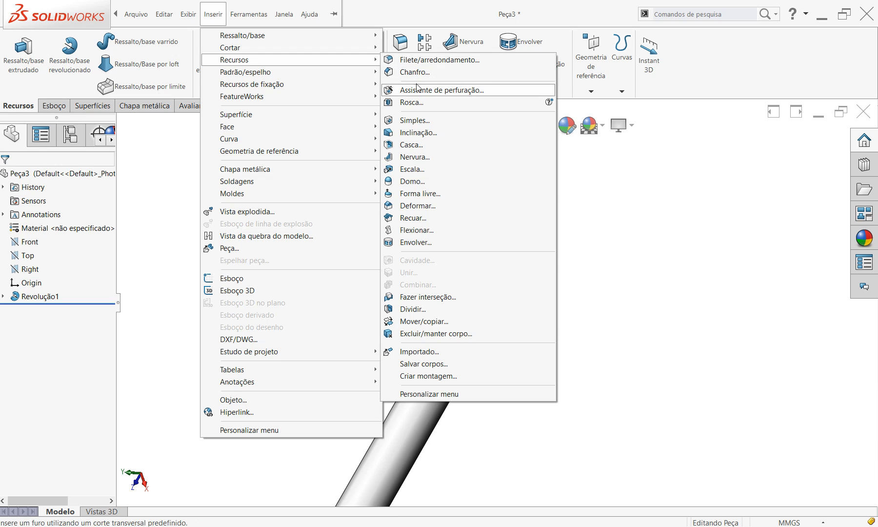
left_click(413, 182)
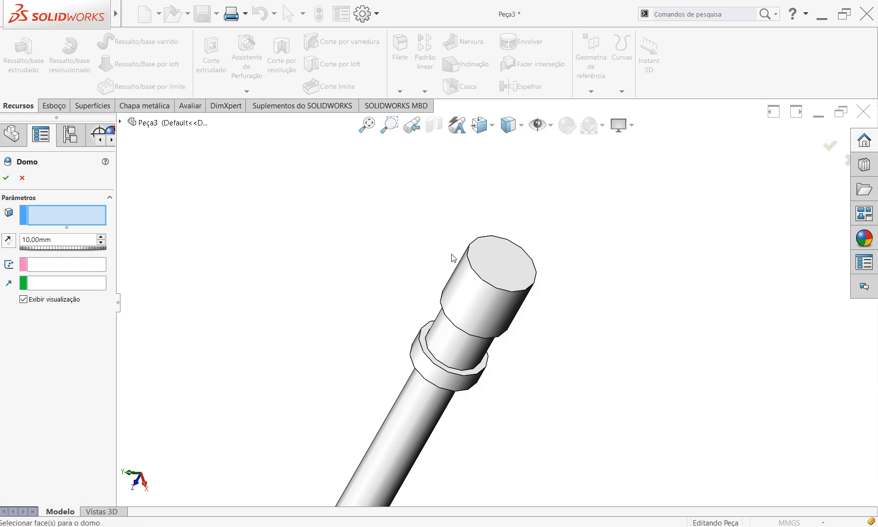
mouse_move(663, 391)
middle_mouse_down()
mouse_move(649, 366)
mouse_move(662, 335)
mouse_move(671, 343)
mouse_move(658, 385)
middle_mouse_up()
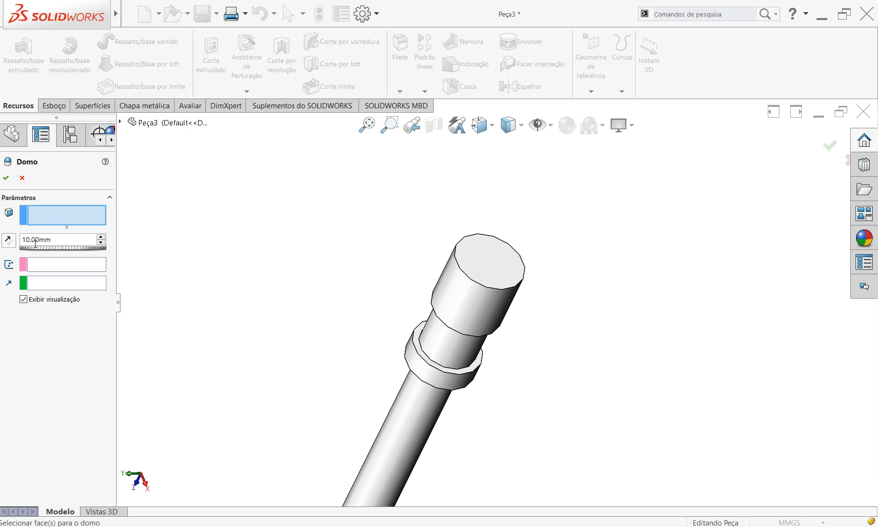
left_click_drag(62, 242, 7, 233)
type("2")
key("Return")
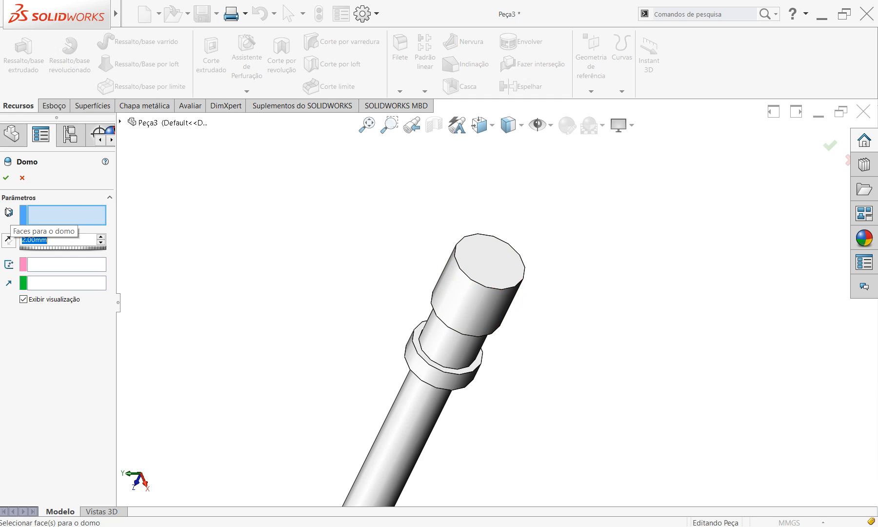
left_click(488, 259)
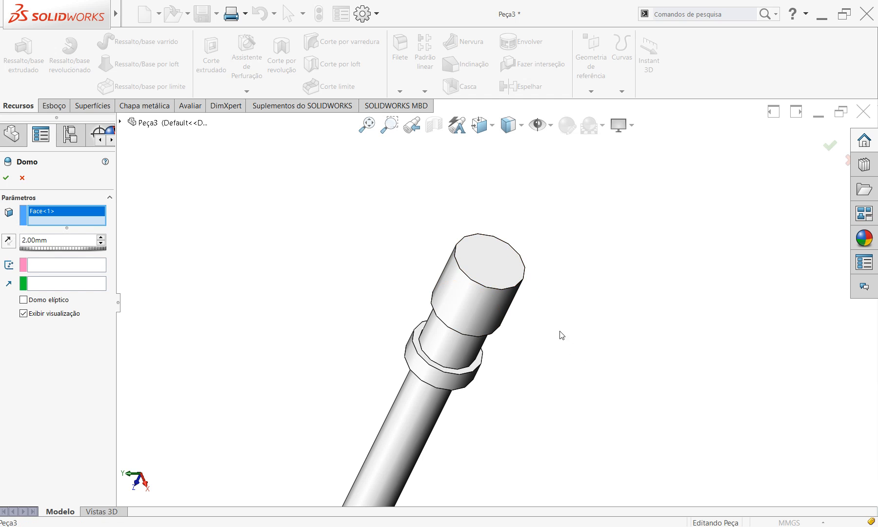
middle_click_drag(572, 383, 547, 270)
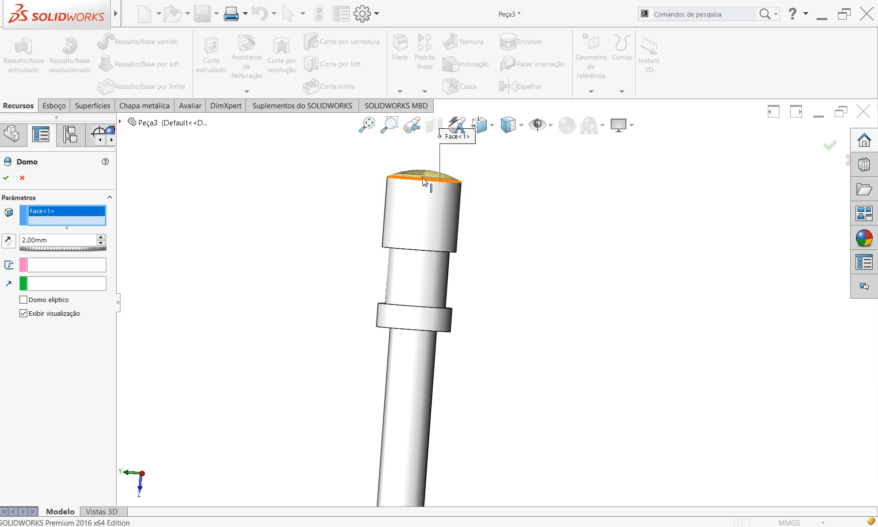
middle_click_drag(547, 226, 583, 282)
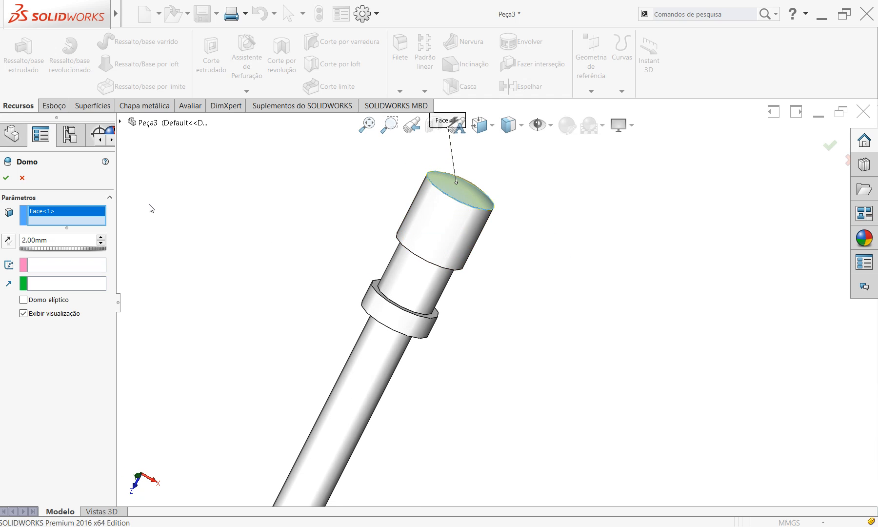
left_click(6, 178)
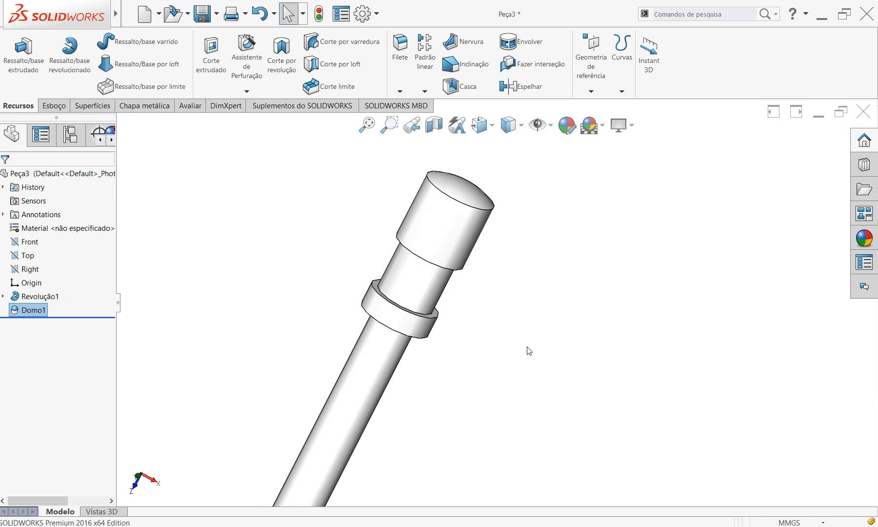
Step: Examine the domed head and the whole pin from several angles and distances
scroll(527, 350, "up", 6)
mouse_move(470, 423)
middle_mouse_down()
mouse_move(508, 349)
mouse_move(464, 417)
middle_mouse_up()
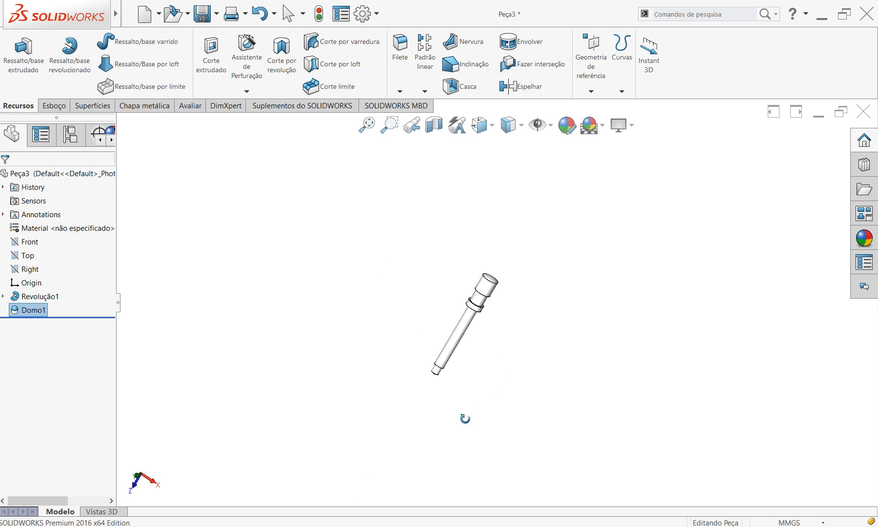
scroll(526, 286, "down", 3)
scroll(481, 302, "down", 4)
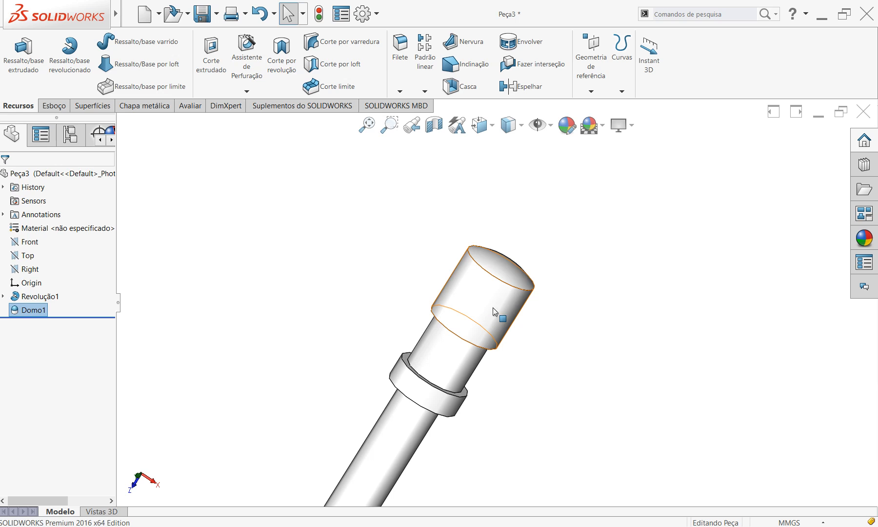
middle_click_drag(482, 318, 564, 347)
left_click(564, 347)
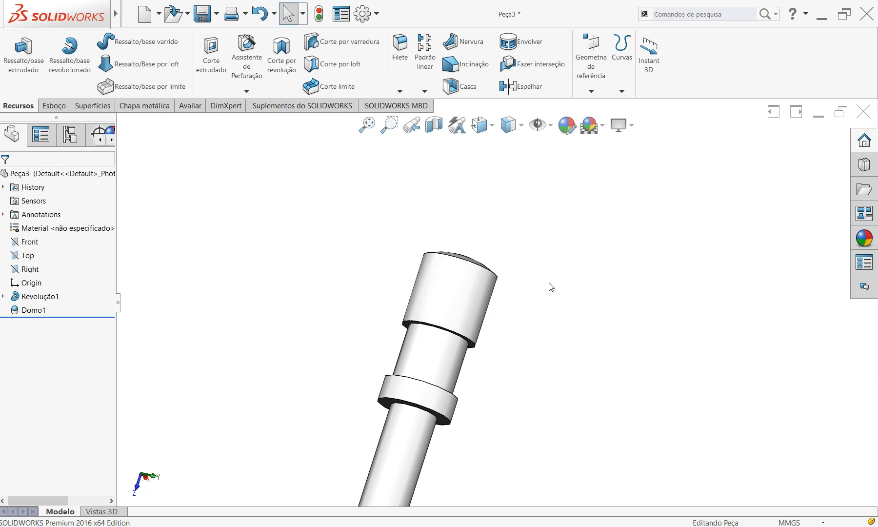
scroll(563, 378, "up", 5)
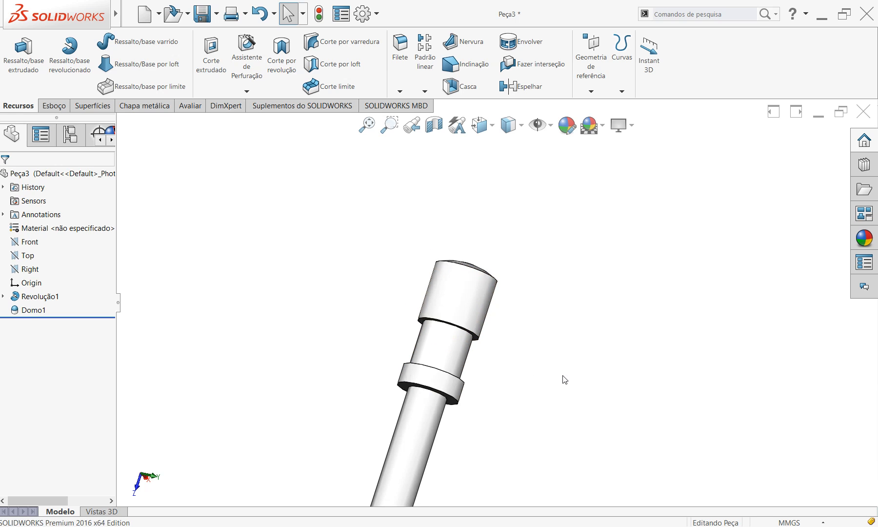
scroll(504, 412, "down", 4)
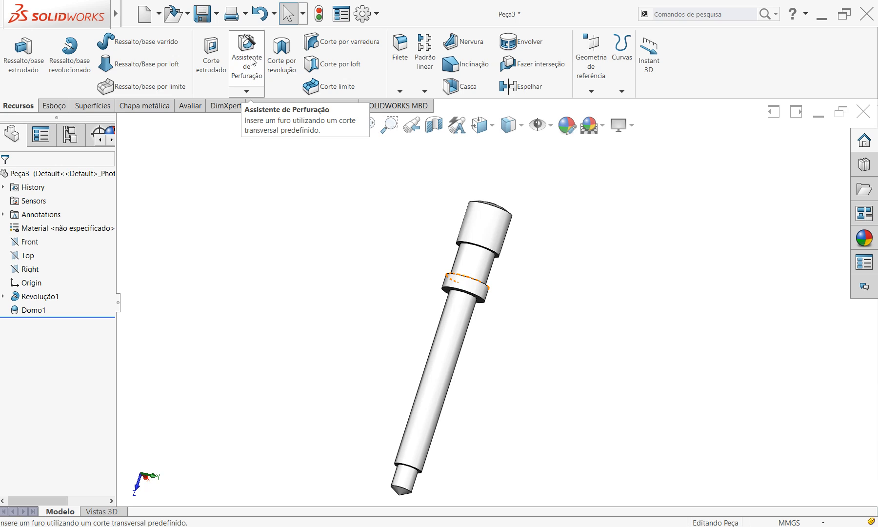
left_click(592, 90)
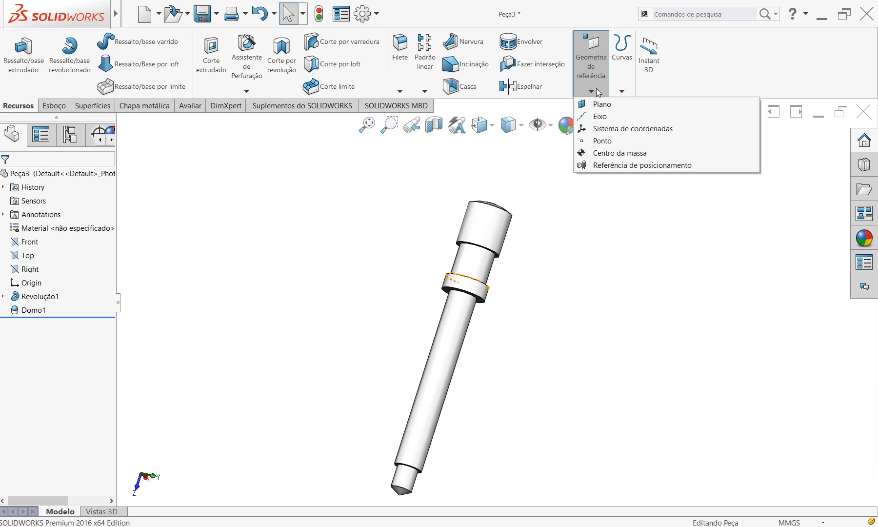
left_click(608, 104)
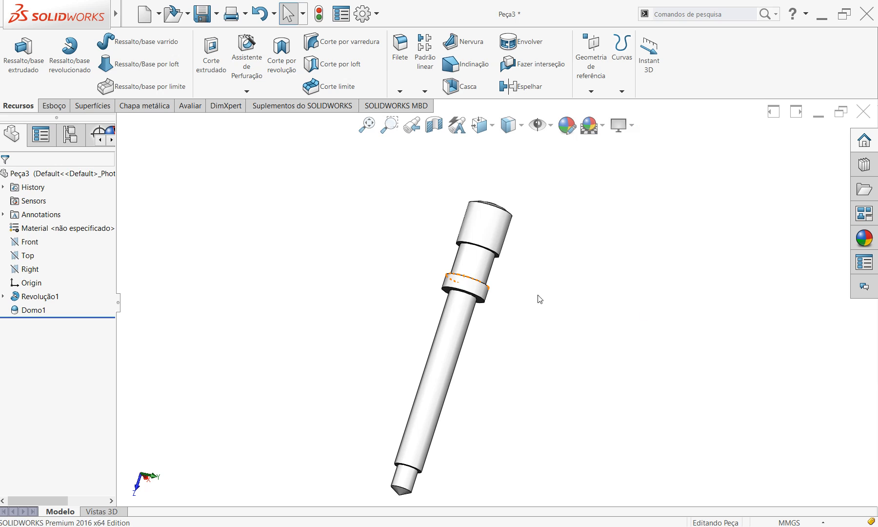
middle_click_drag(484, 439, 473, 399)
scroll(401, 454, "down", 3)
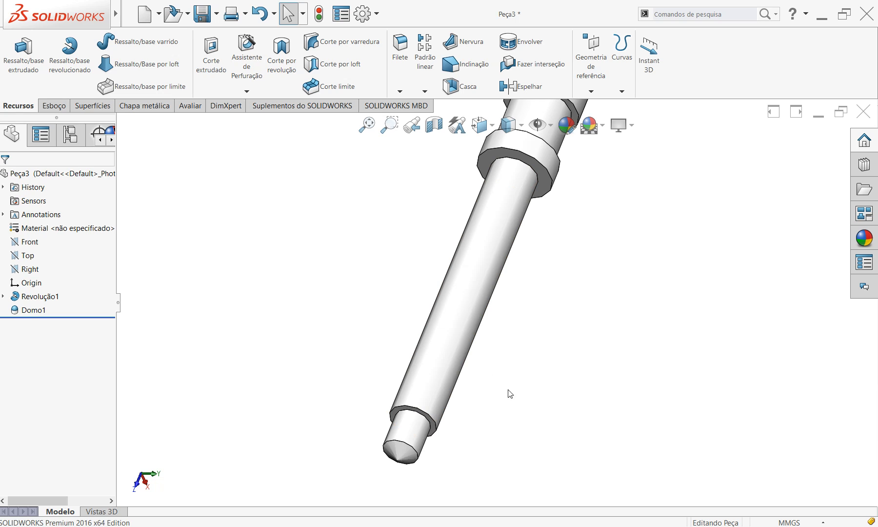
mouse_move(112, 19)
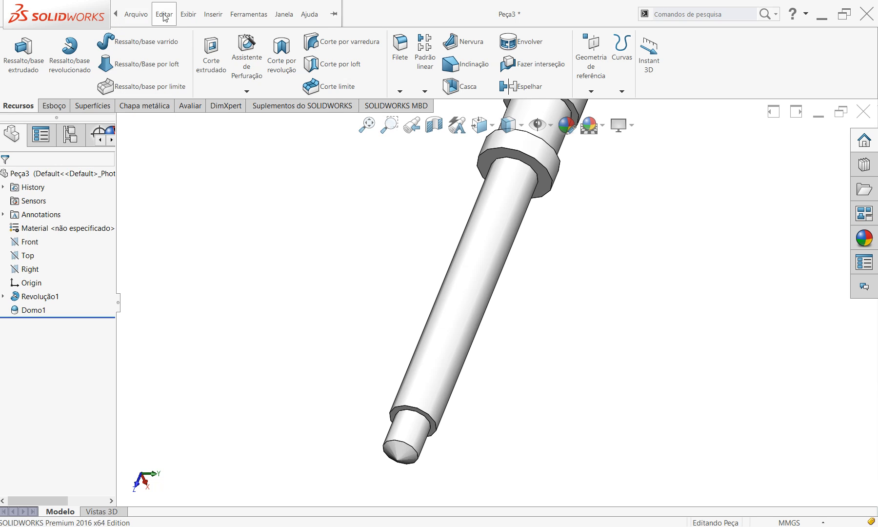
Step: Start a cosmetic thread, choose size M10x1.5, and apply it to the circular edge where the long shank meets the narrow tip
mouse_move(208, 19)
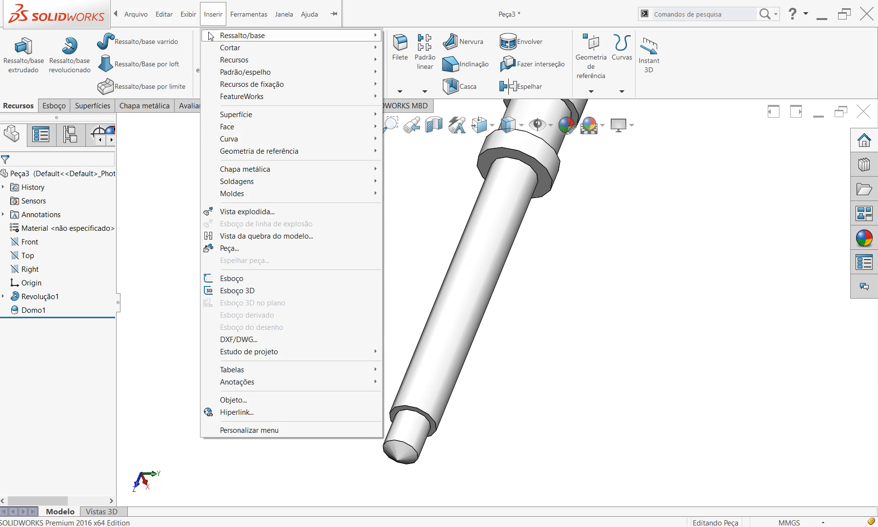
mouse_move(339, 389)
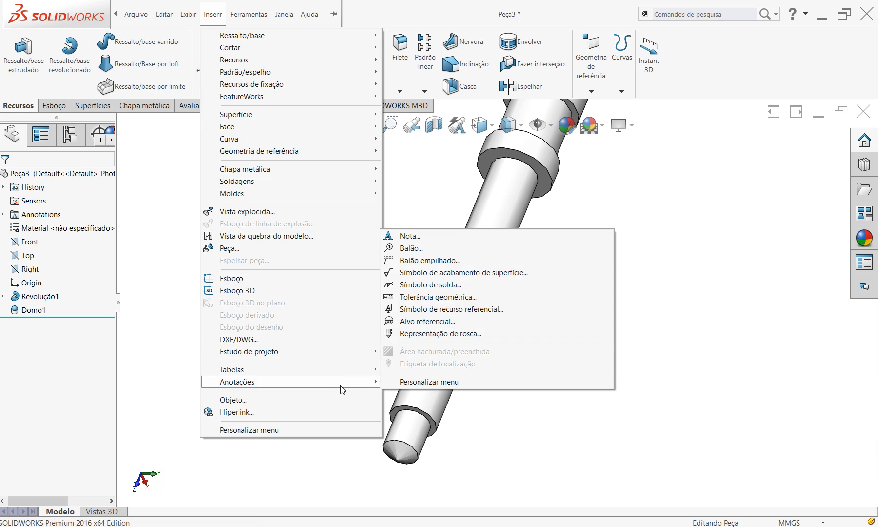
left_click(416, 334)
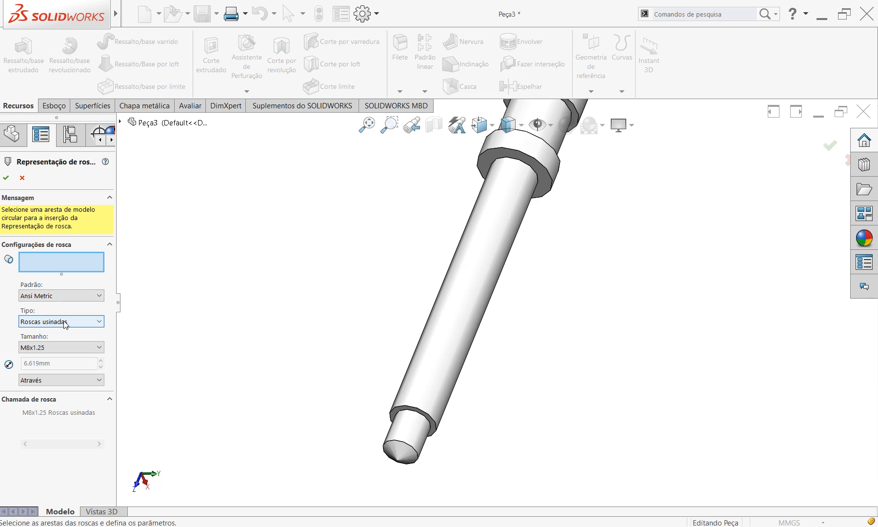
left_click(39, 347)
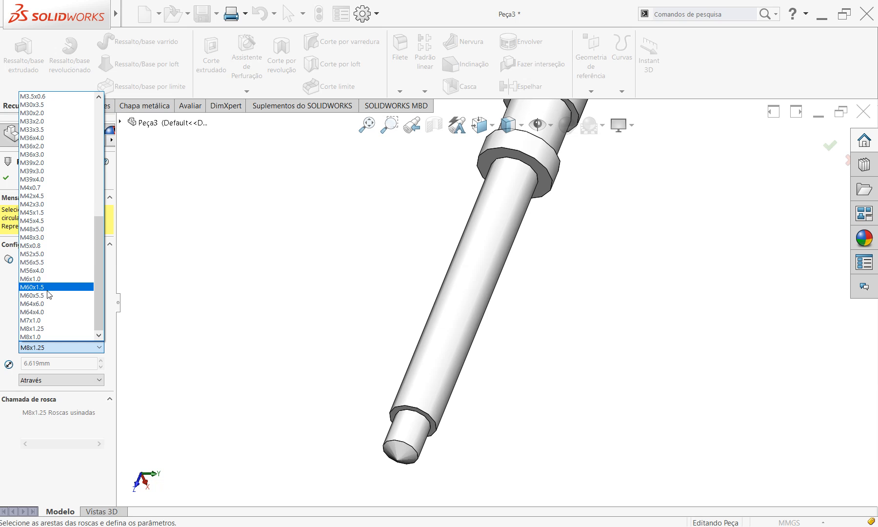
scroll(56, 293, "up", 7)
scroll(56, 292, "up", 3)
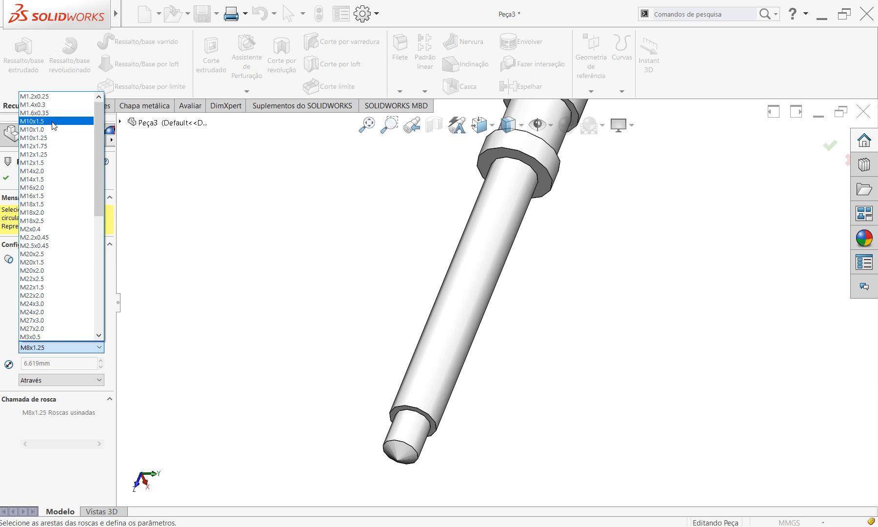
left_click(42, 122)
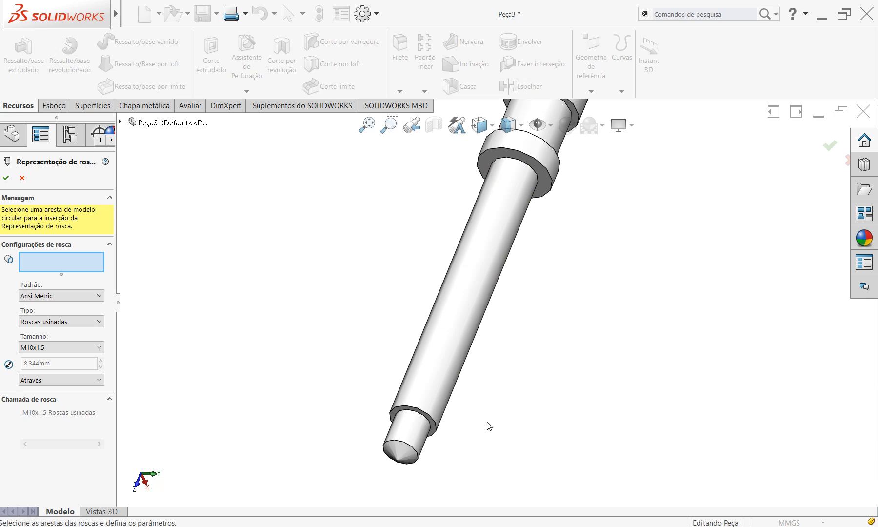
left_click(434, 424)
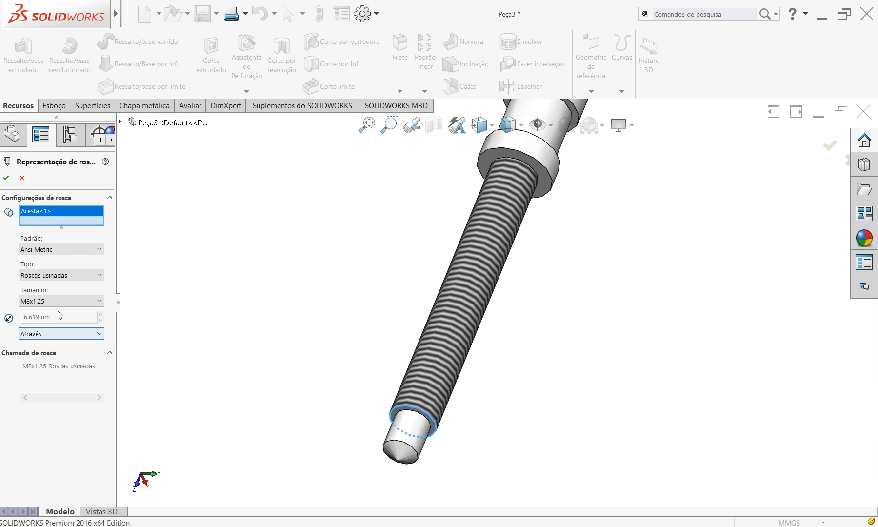
Step: Set the cosmetic thread's end condition to blind (Cego) with a depth of 60 mm and accept it
left_click(60, 334)
left_click(58, 336)
left_click(59, 336)
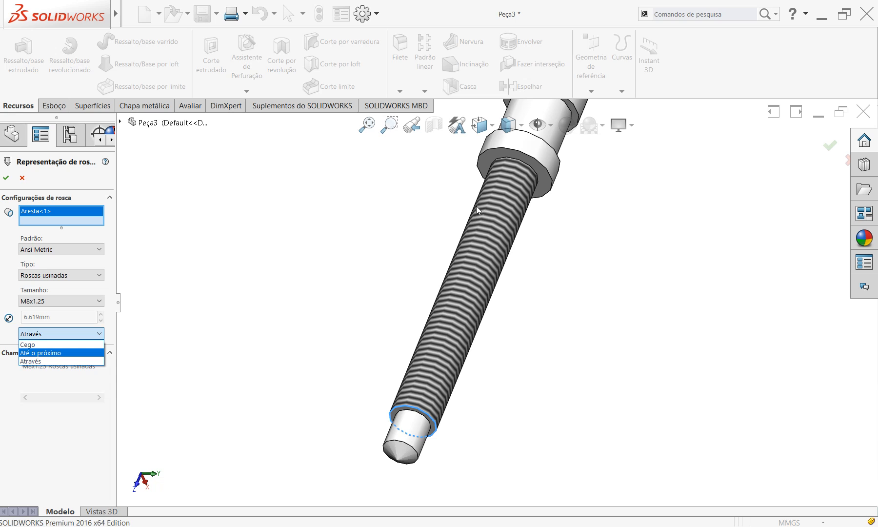
left_click(39, 344)
left_click(56, 386)
left_click(54, 388)
double_click(50, 387)
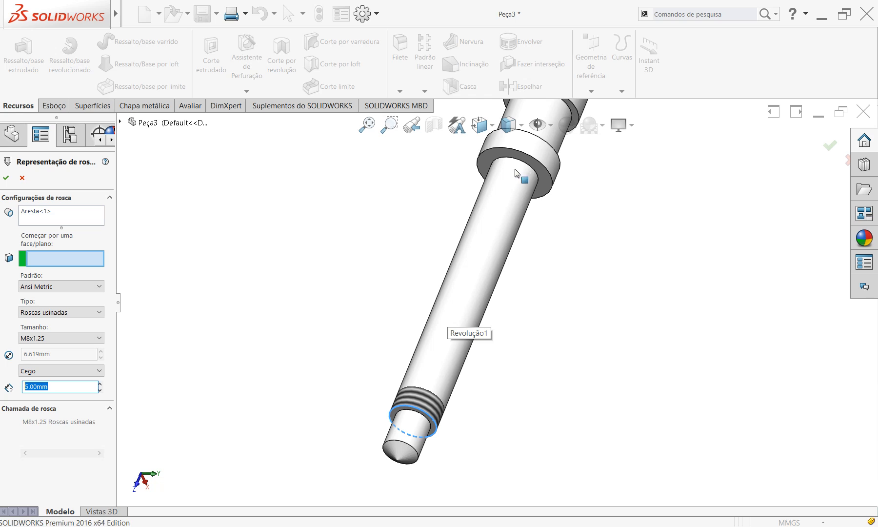
key("BackSpace")
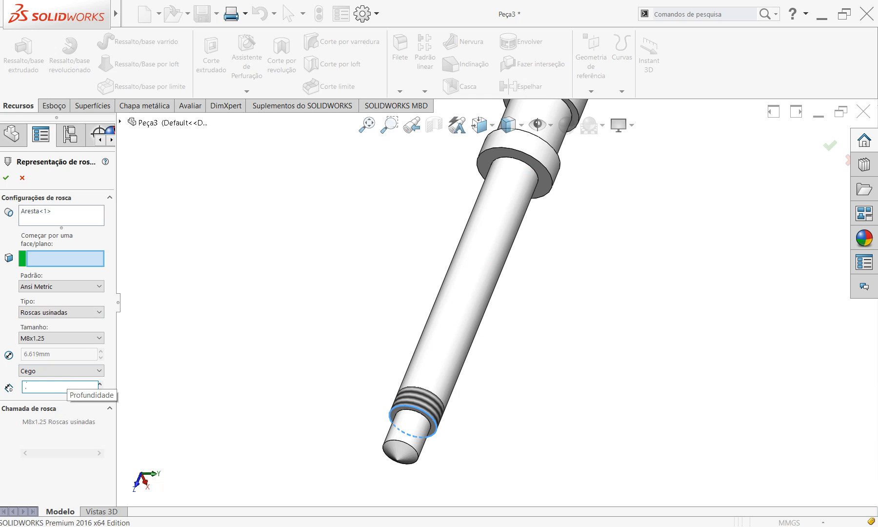
type("60")
key("Return")
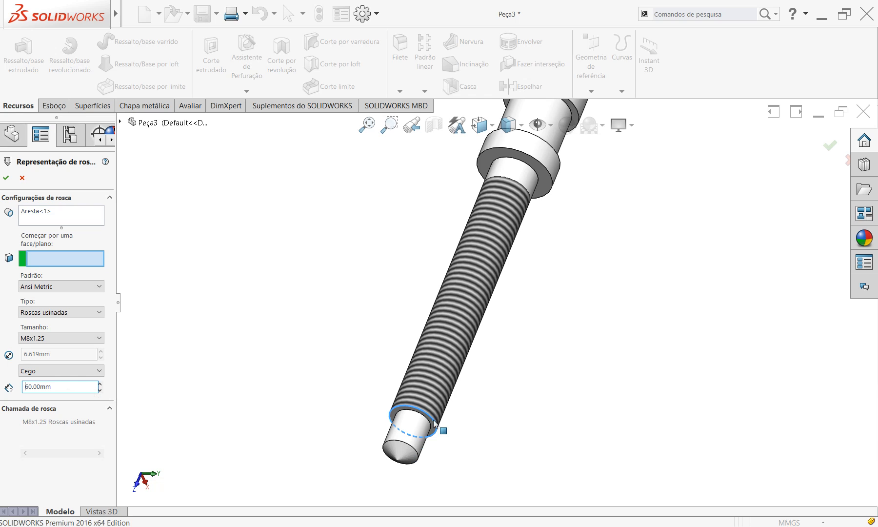
left_click(6, 178)
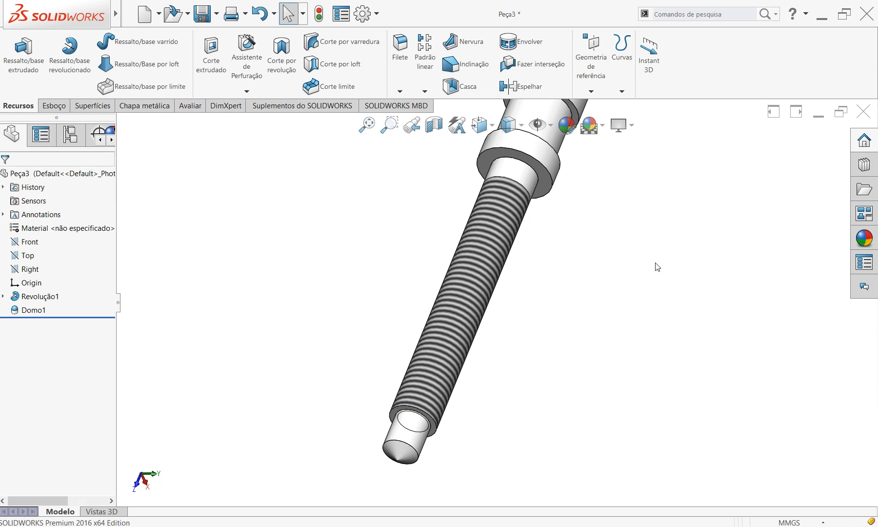
Step: Show the whole pin in isometric view, switch to the reference slideshow, and compare it with the dimensioned and exploded clamp drawings
key("ctrl+7")
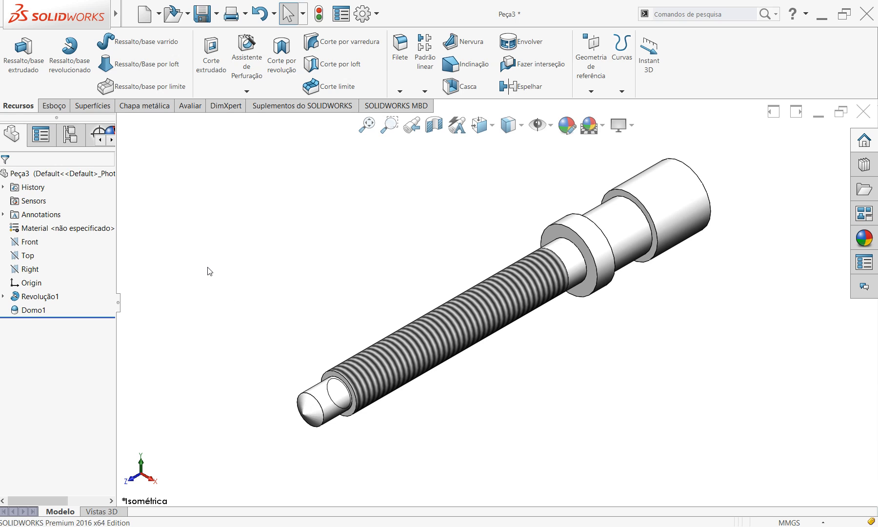
key("alt+Tab")
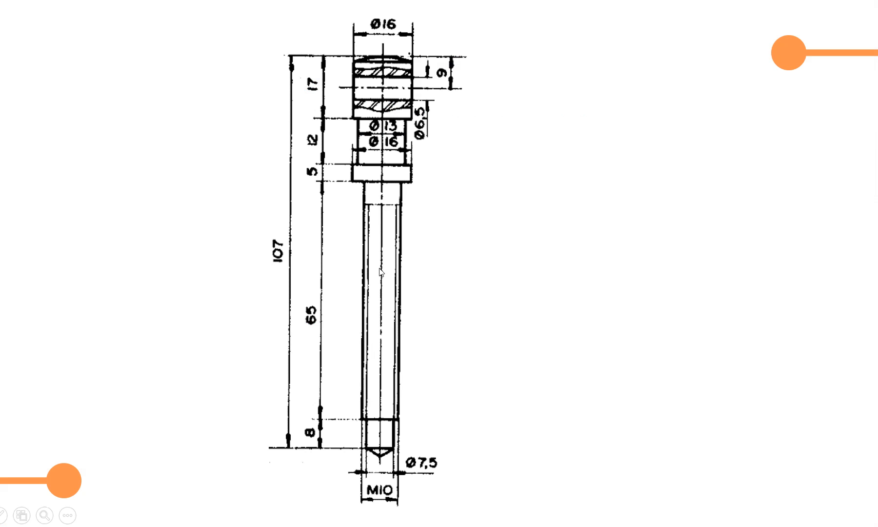
key("Left")
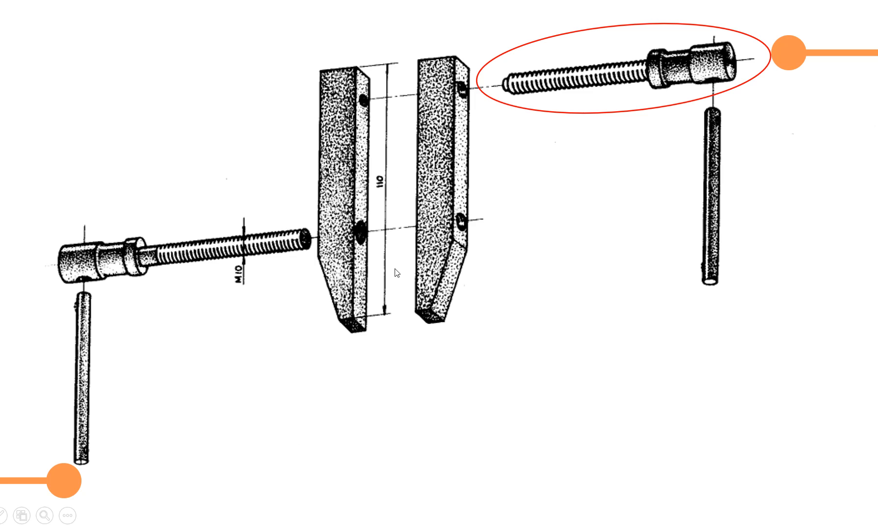